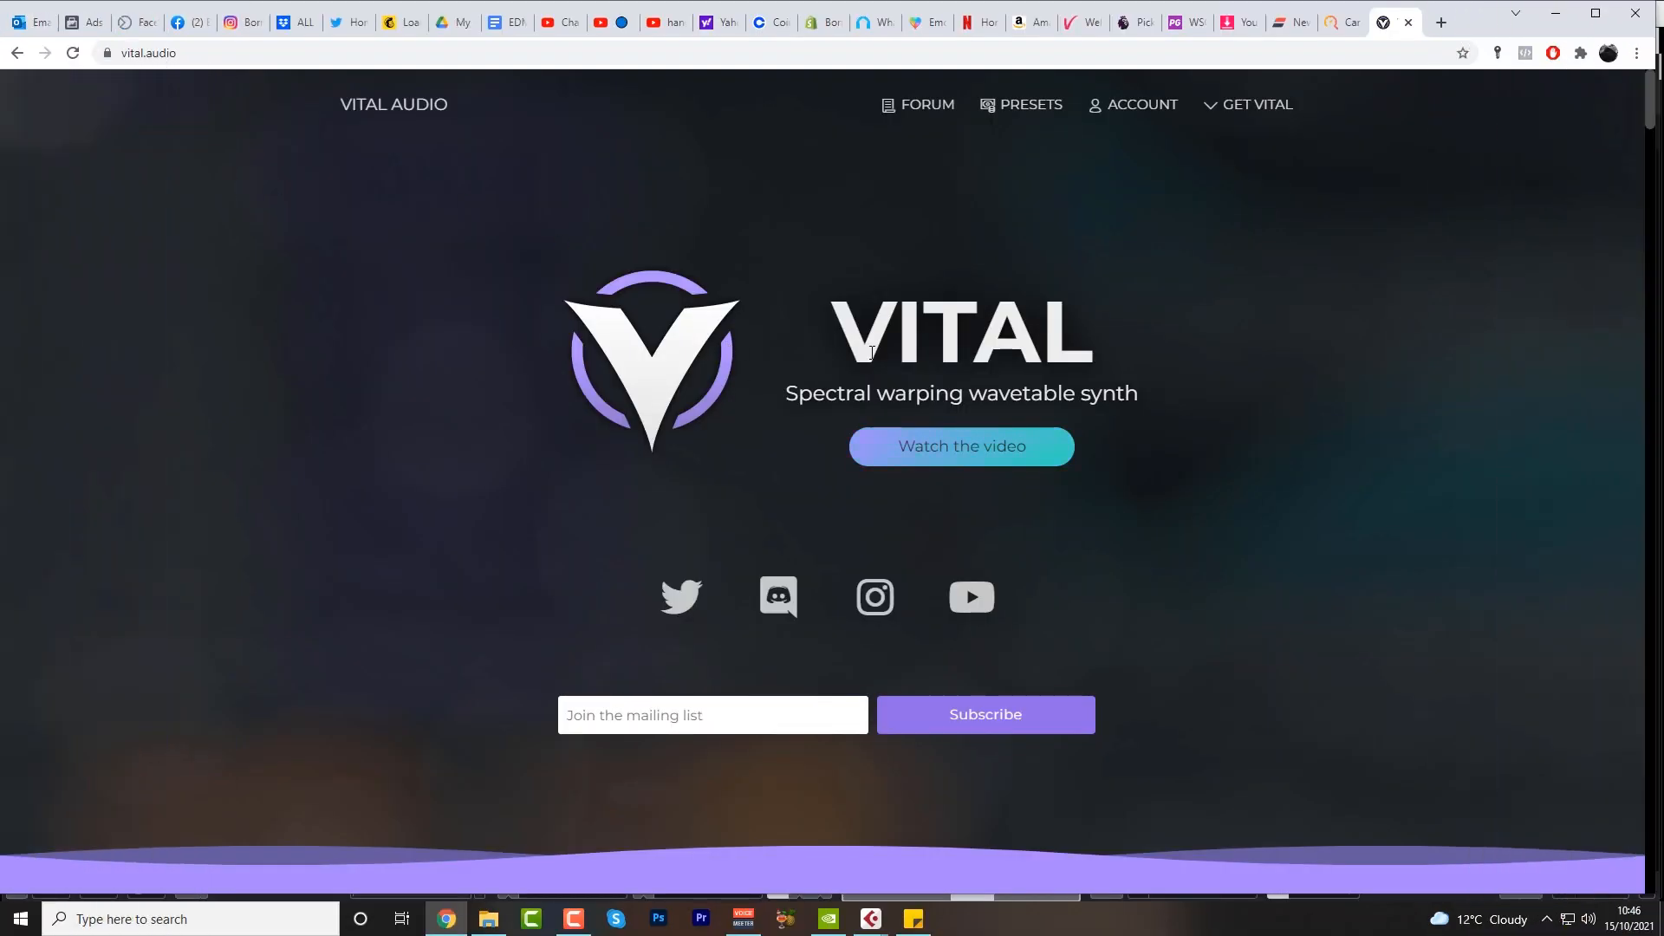
# - Look through the Vital website's feature sections, plan comparison and system requirements
pyautogui.scroll(-10, 1097, 490)
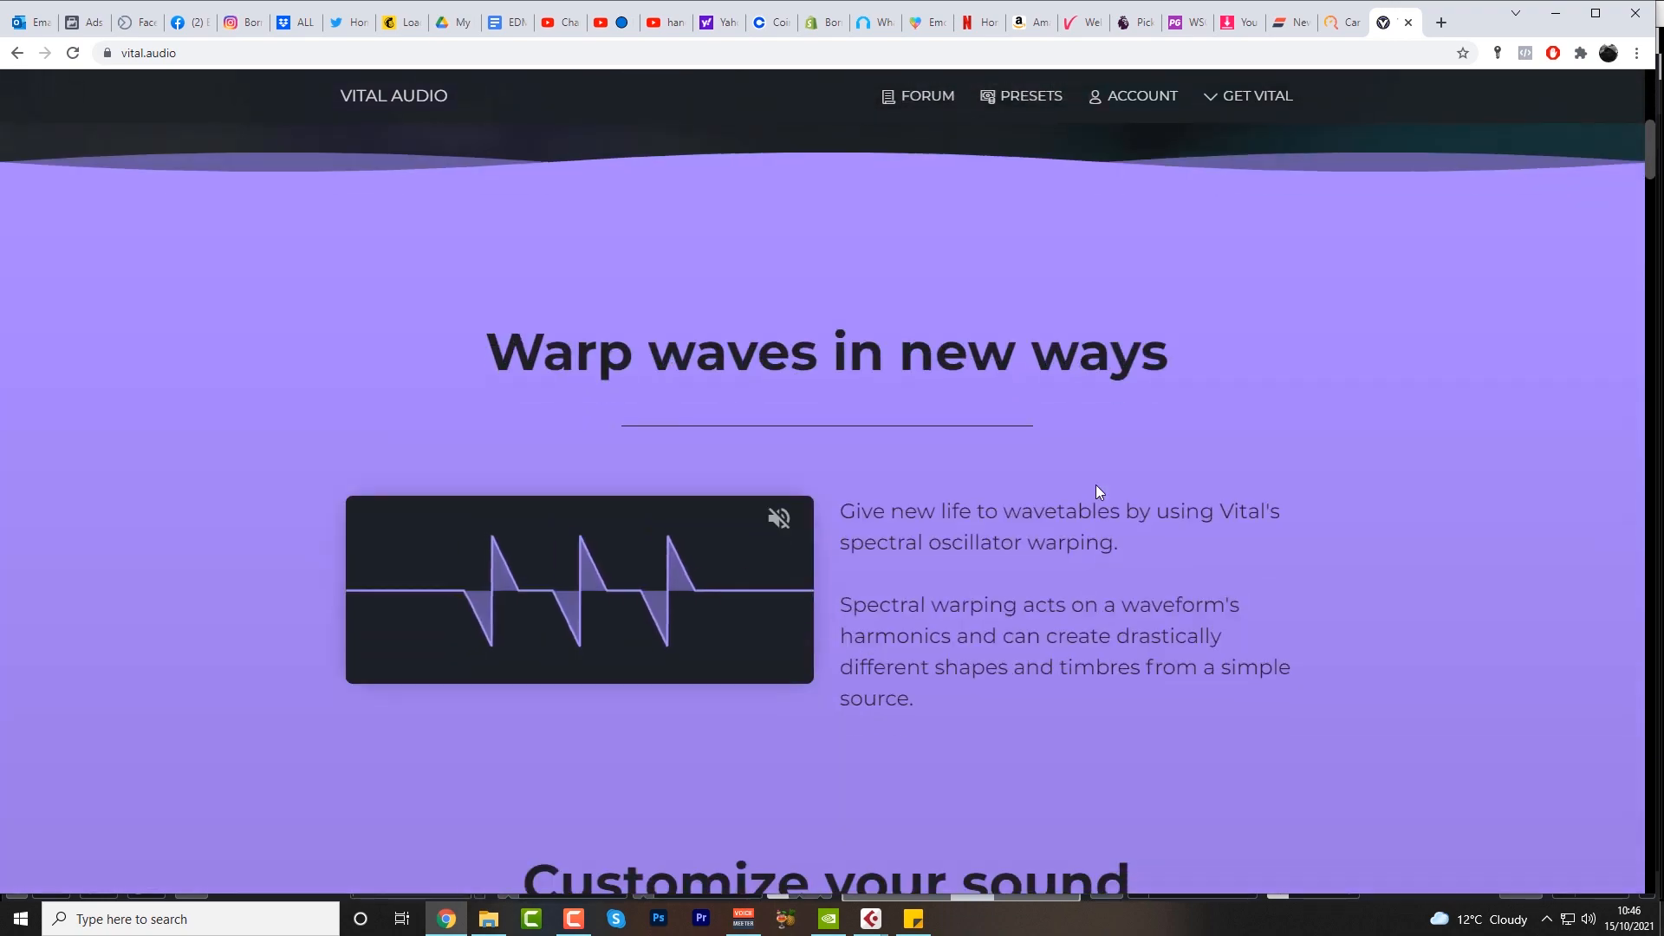
pyautogui.scroll(-20, 1042, 489)
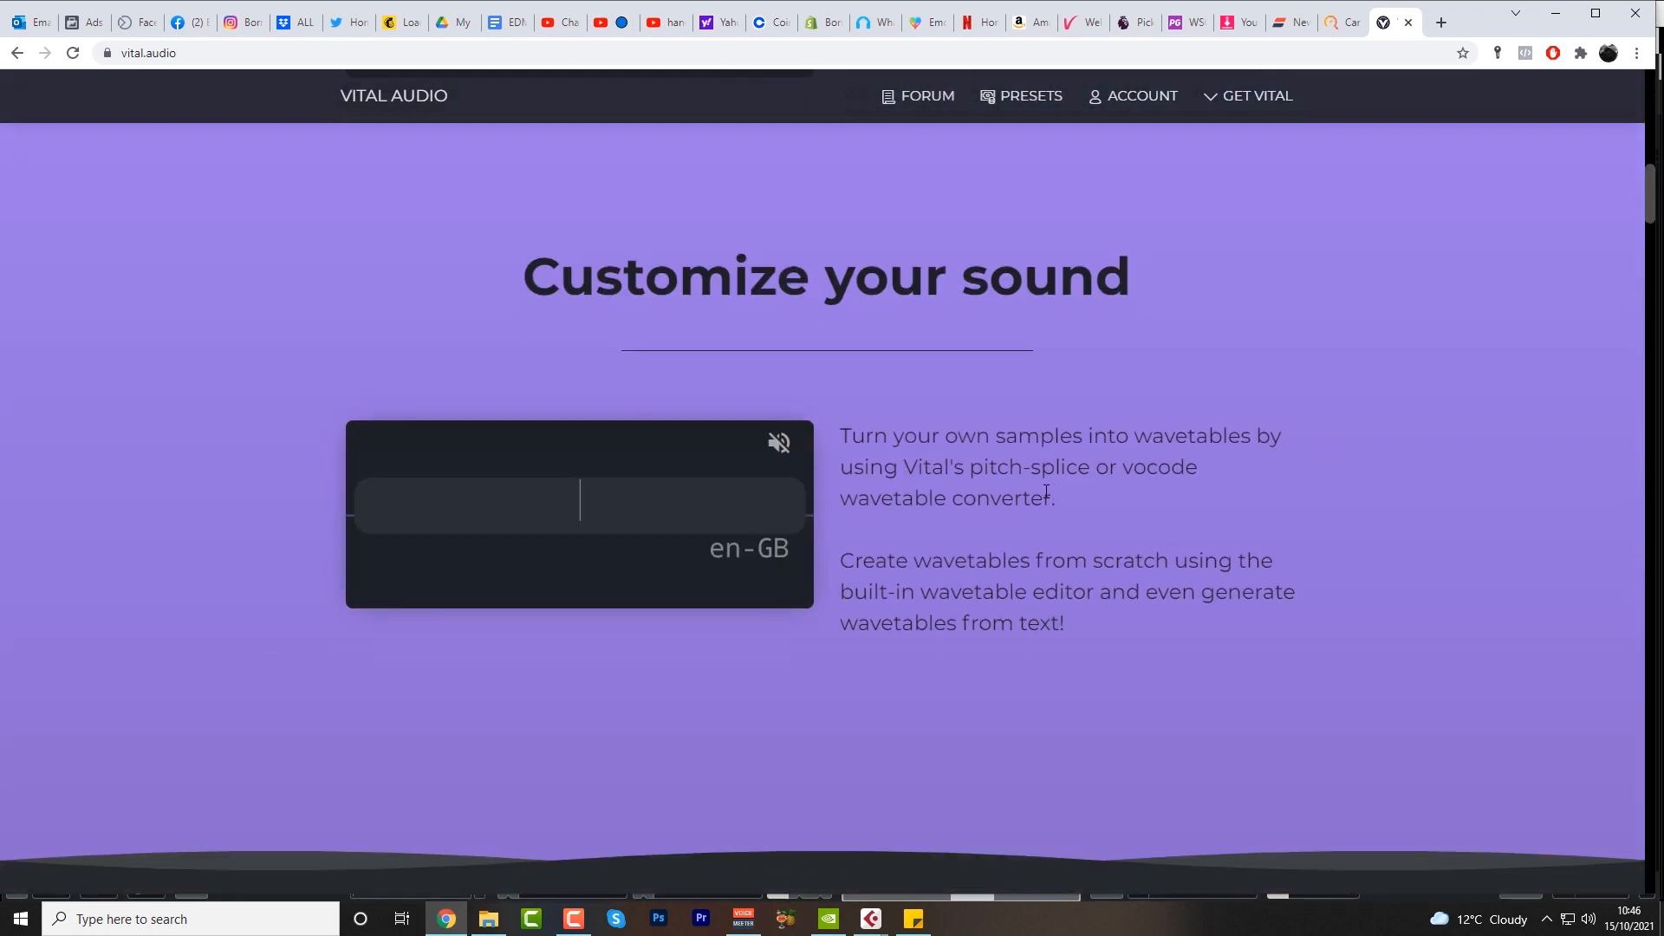
pyautogui.scroll(-20, 1052, 493)
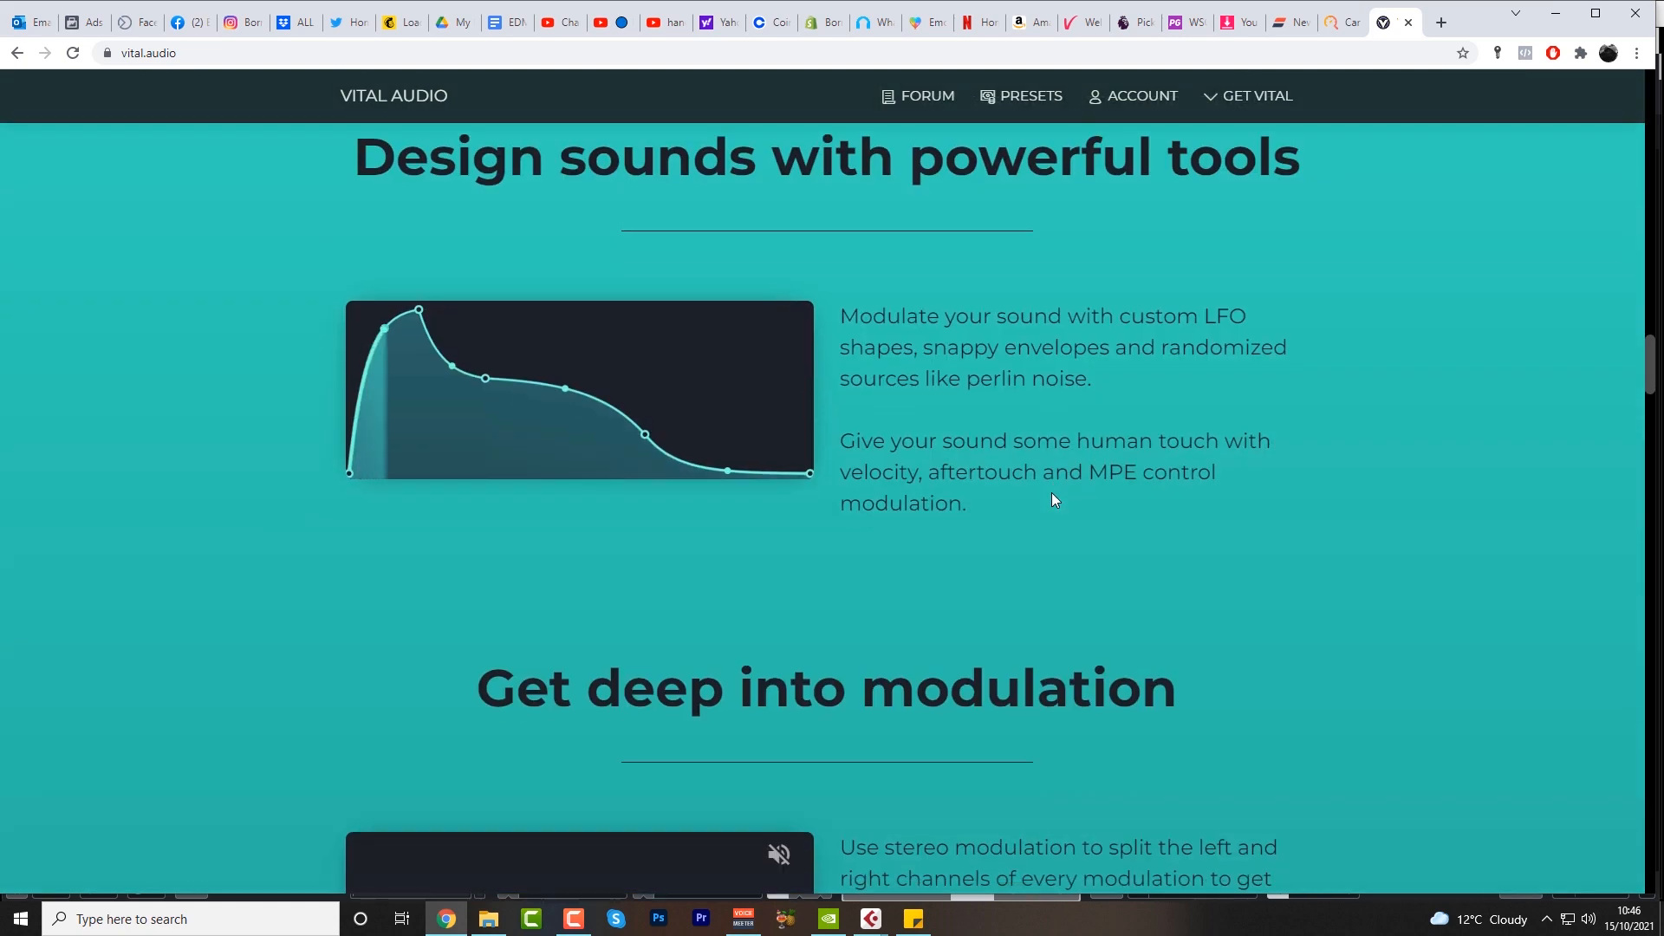
pyautogui.scroll(-3, 1052, 494)
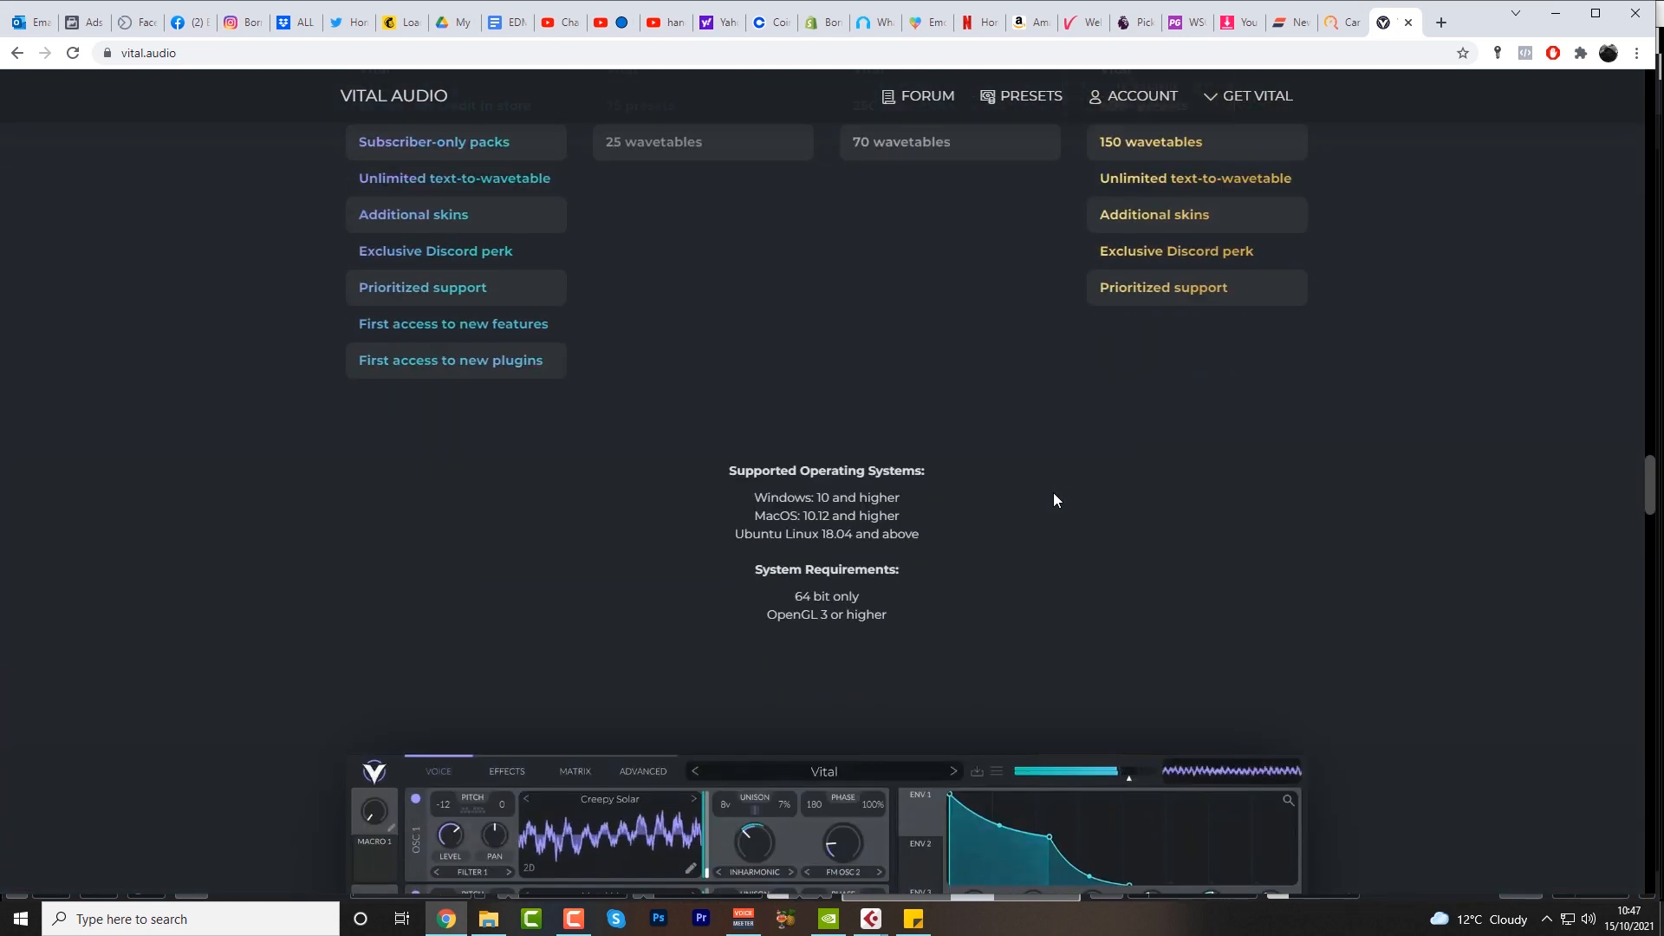
pyautogui.scroll(3, 1052, 492)
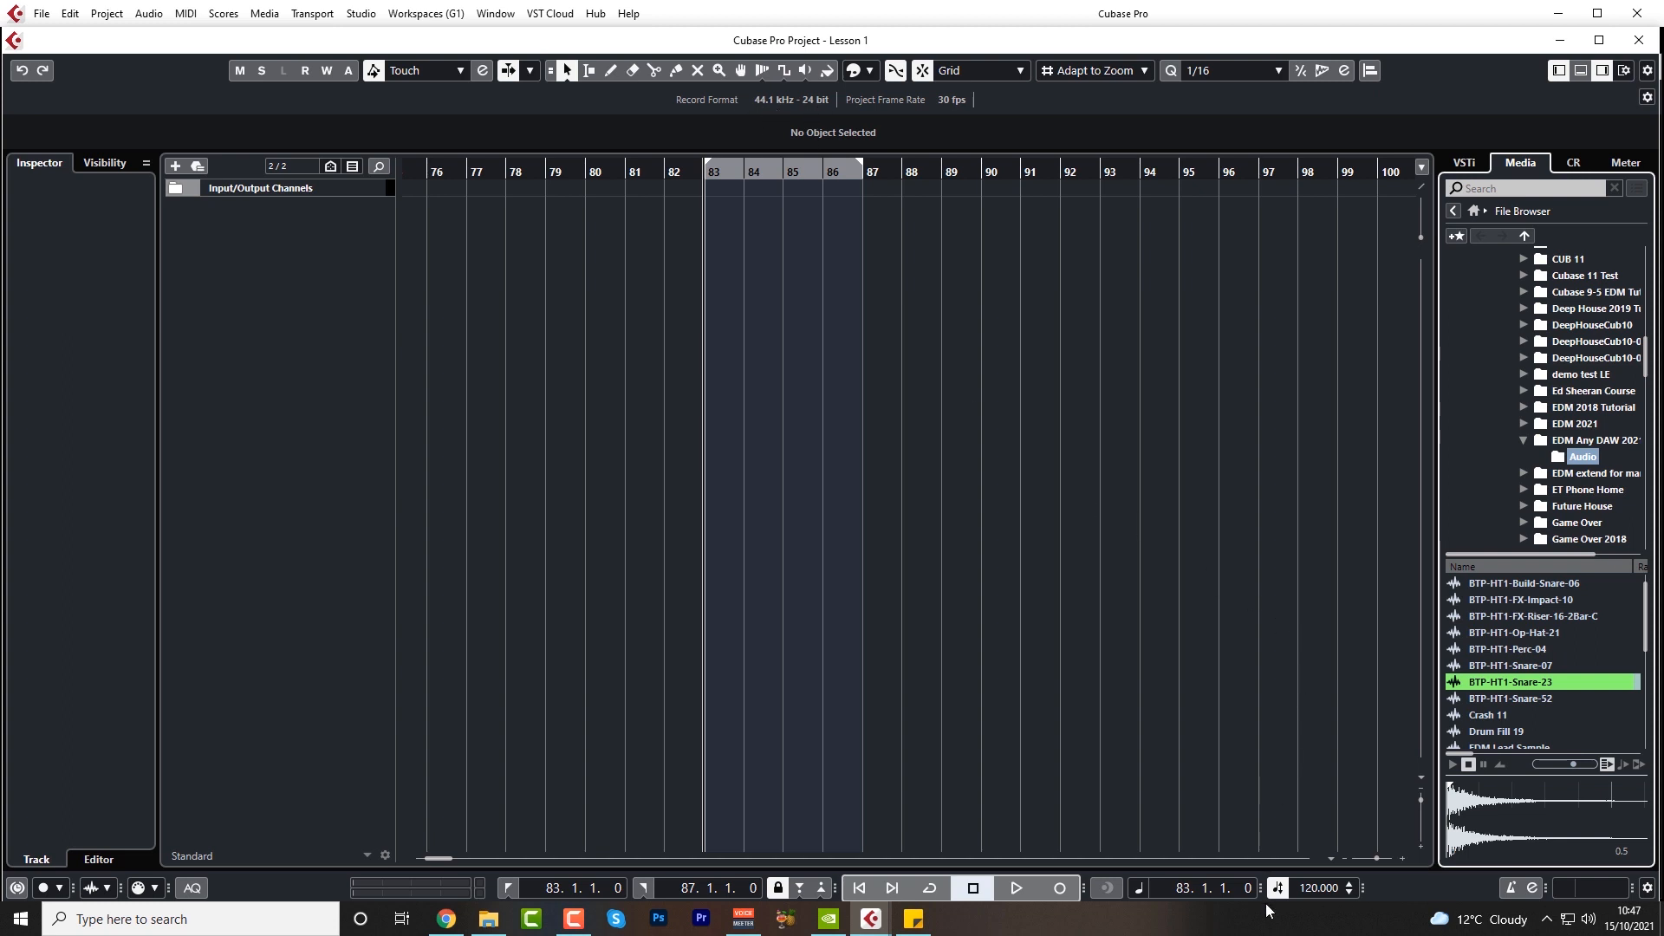
# - Set the project tempo to 128 BPM
pyautogui.click(1309, 890)
pyautogui.press('Delete')
pyautogui.press('Delete')
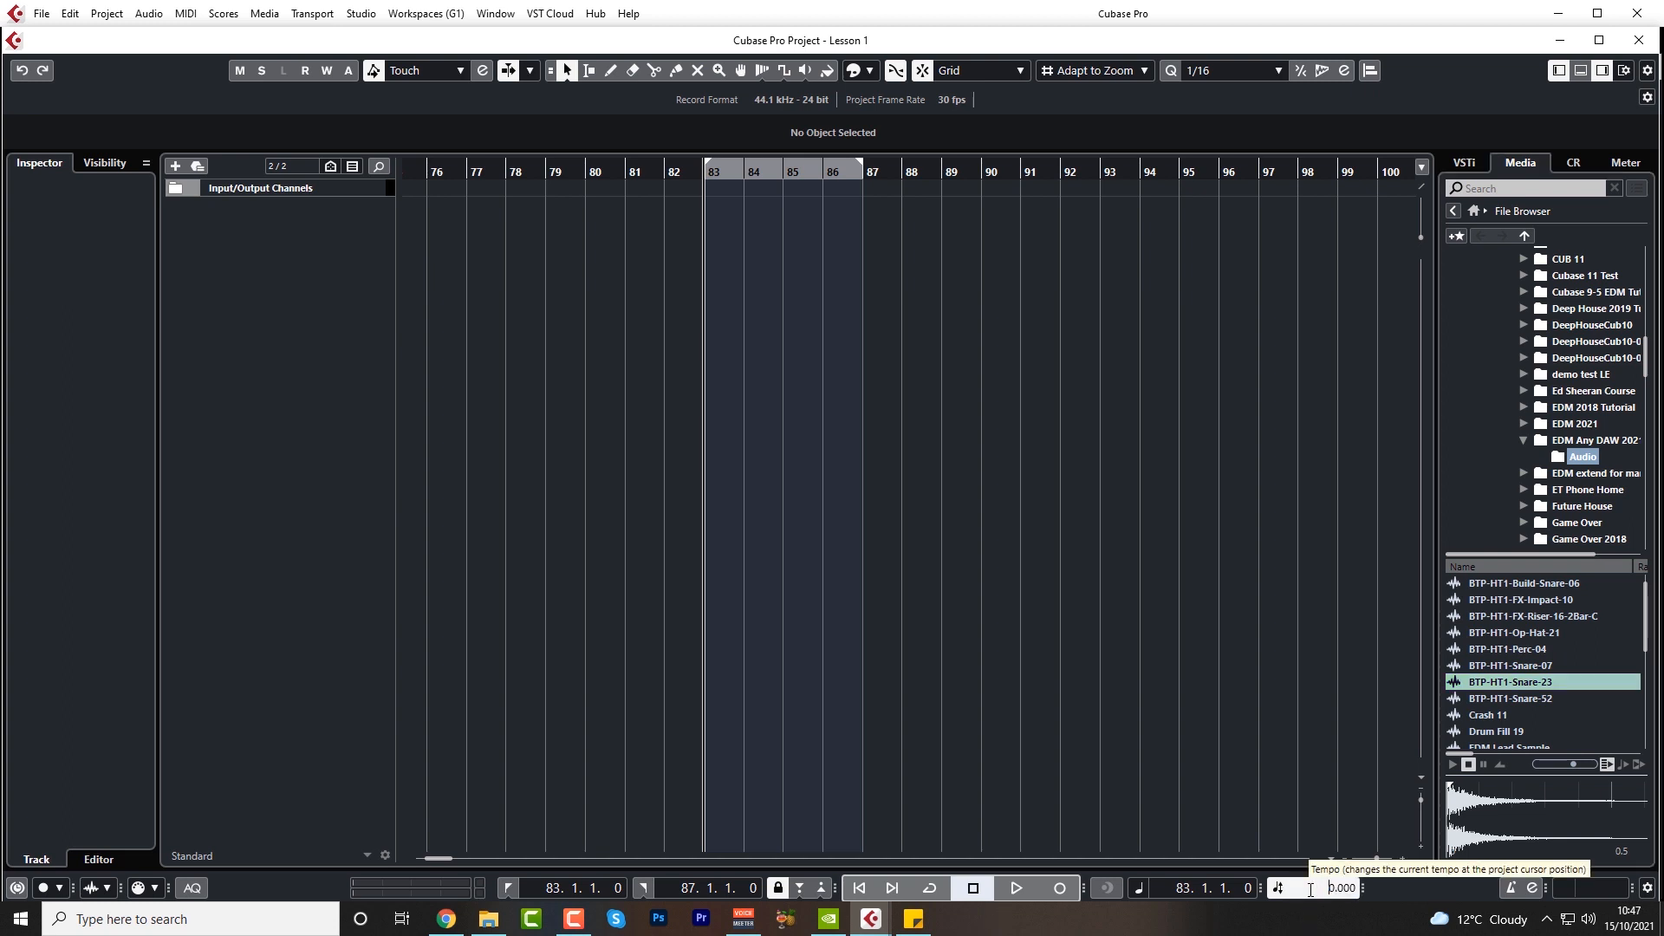
pyautogui.press('Return')
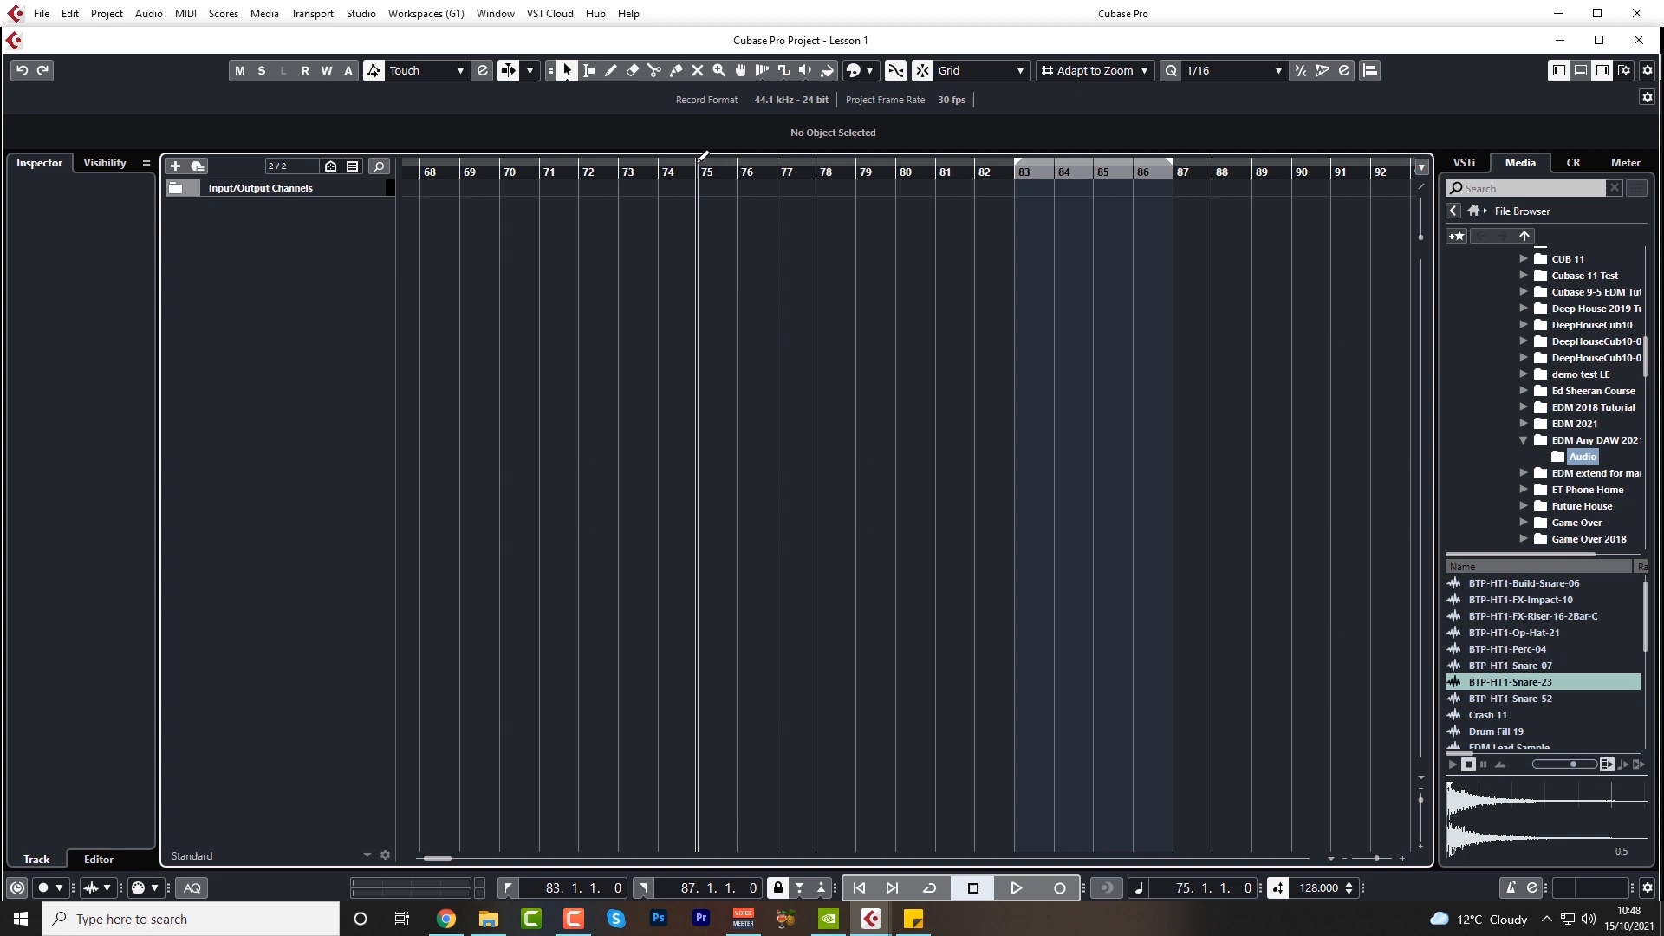
# - Set the locator range from bar 75 to bar 79
pyautogui.moveTo(703, 156); pyautogui.dragTo(856, 165)
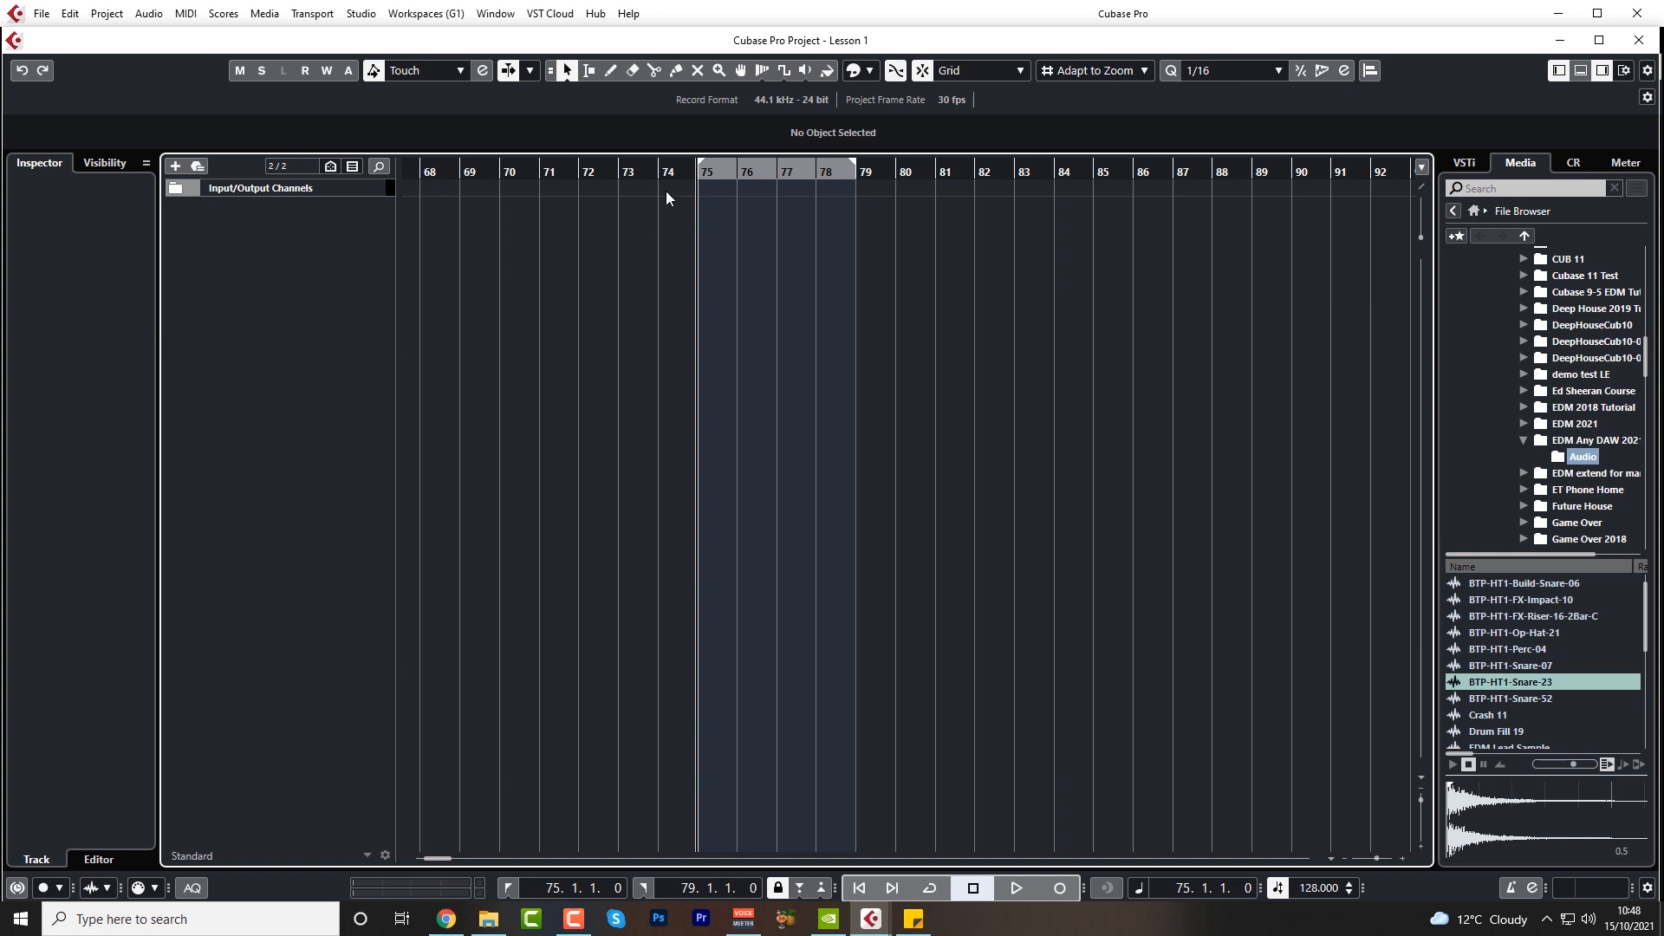
pyautogui.moveTo(693, 171); pyautogui.dragTo(781, 233)
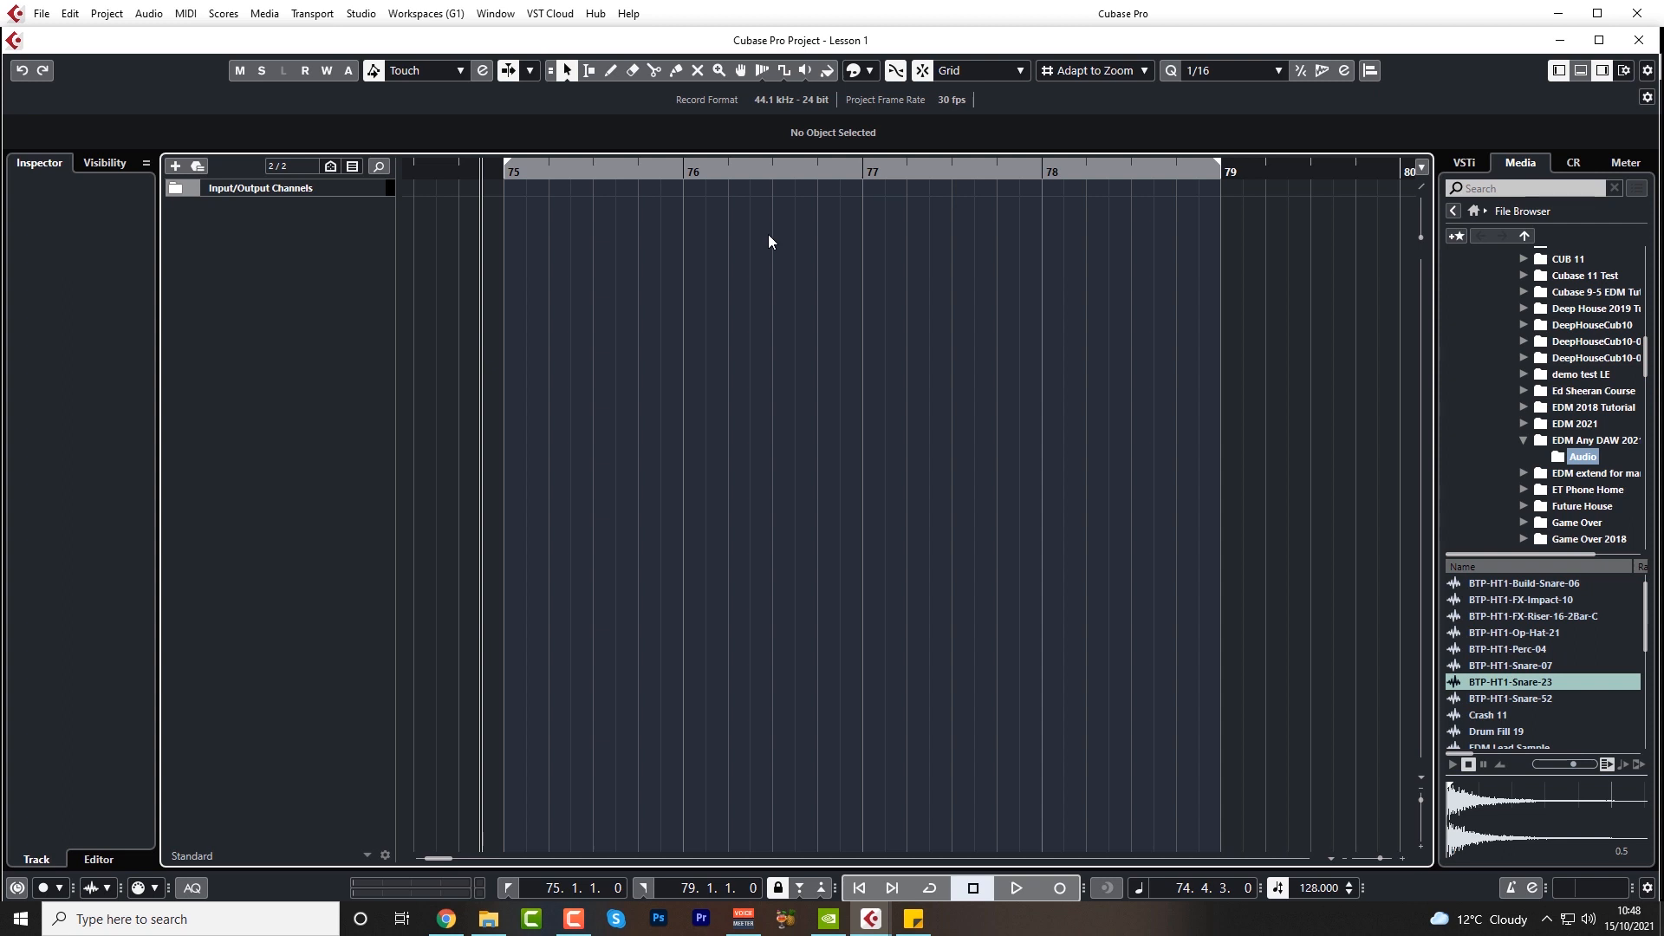
# - Create a sampler track from the Kick 13 sample and draw a one-bar part on it at bar 75
pyautogui.scroll(-5, 1542, 687)
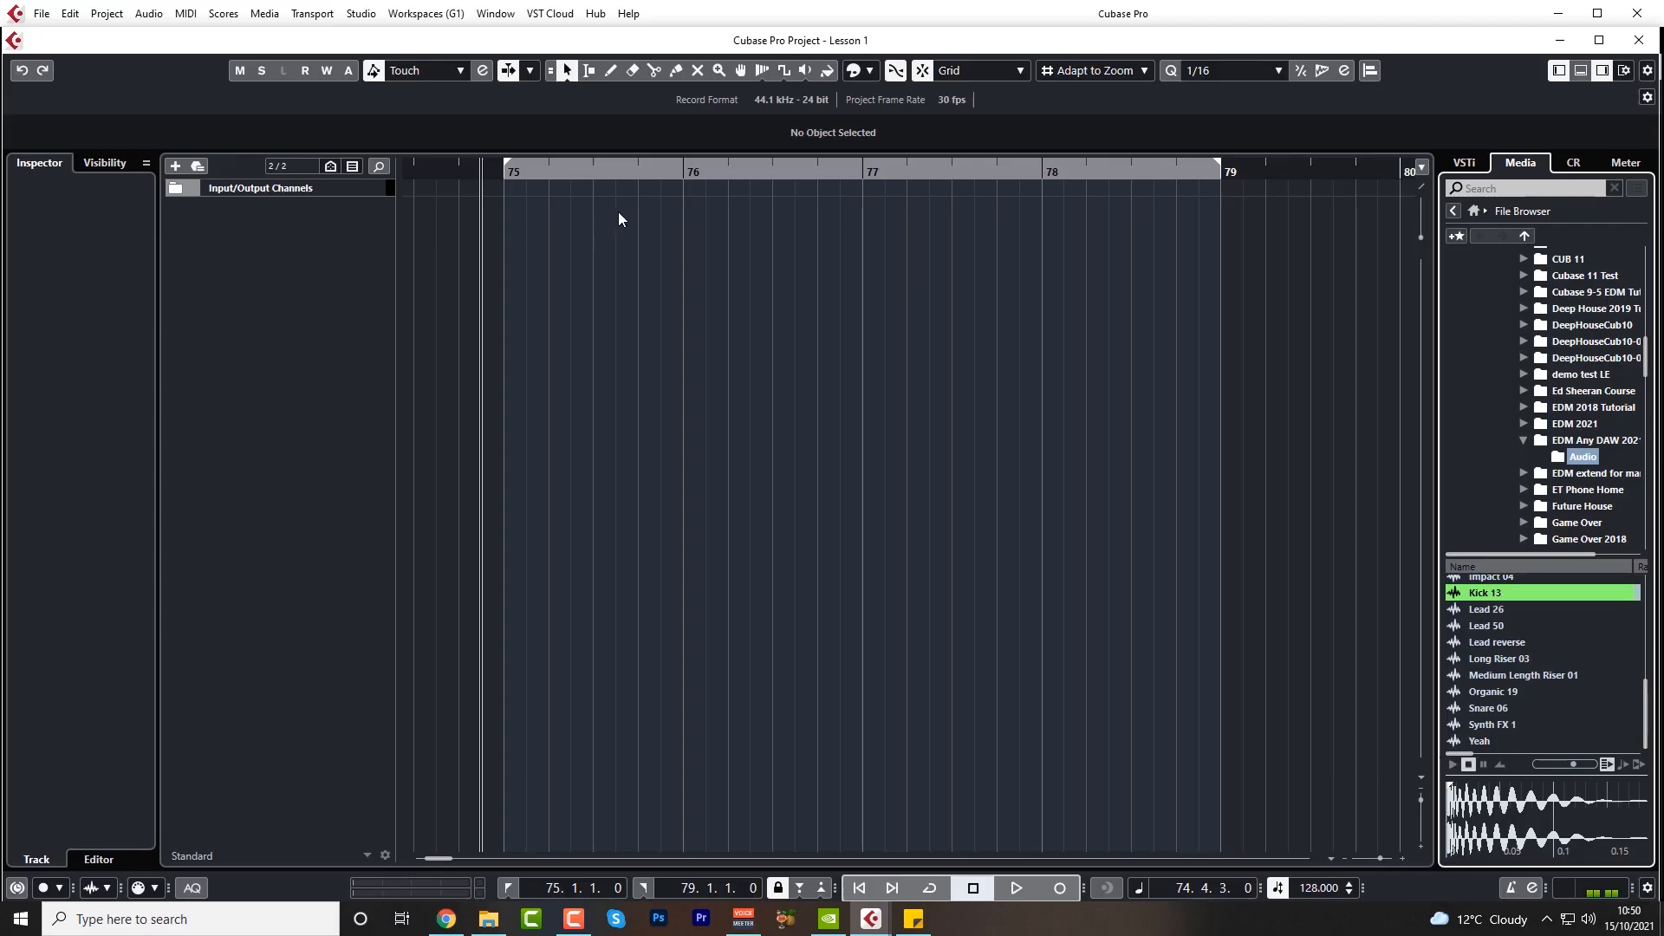
pyautogui.rightClick(1480, 598)
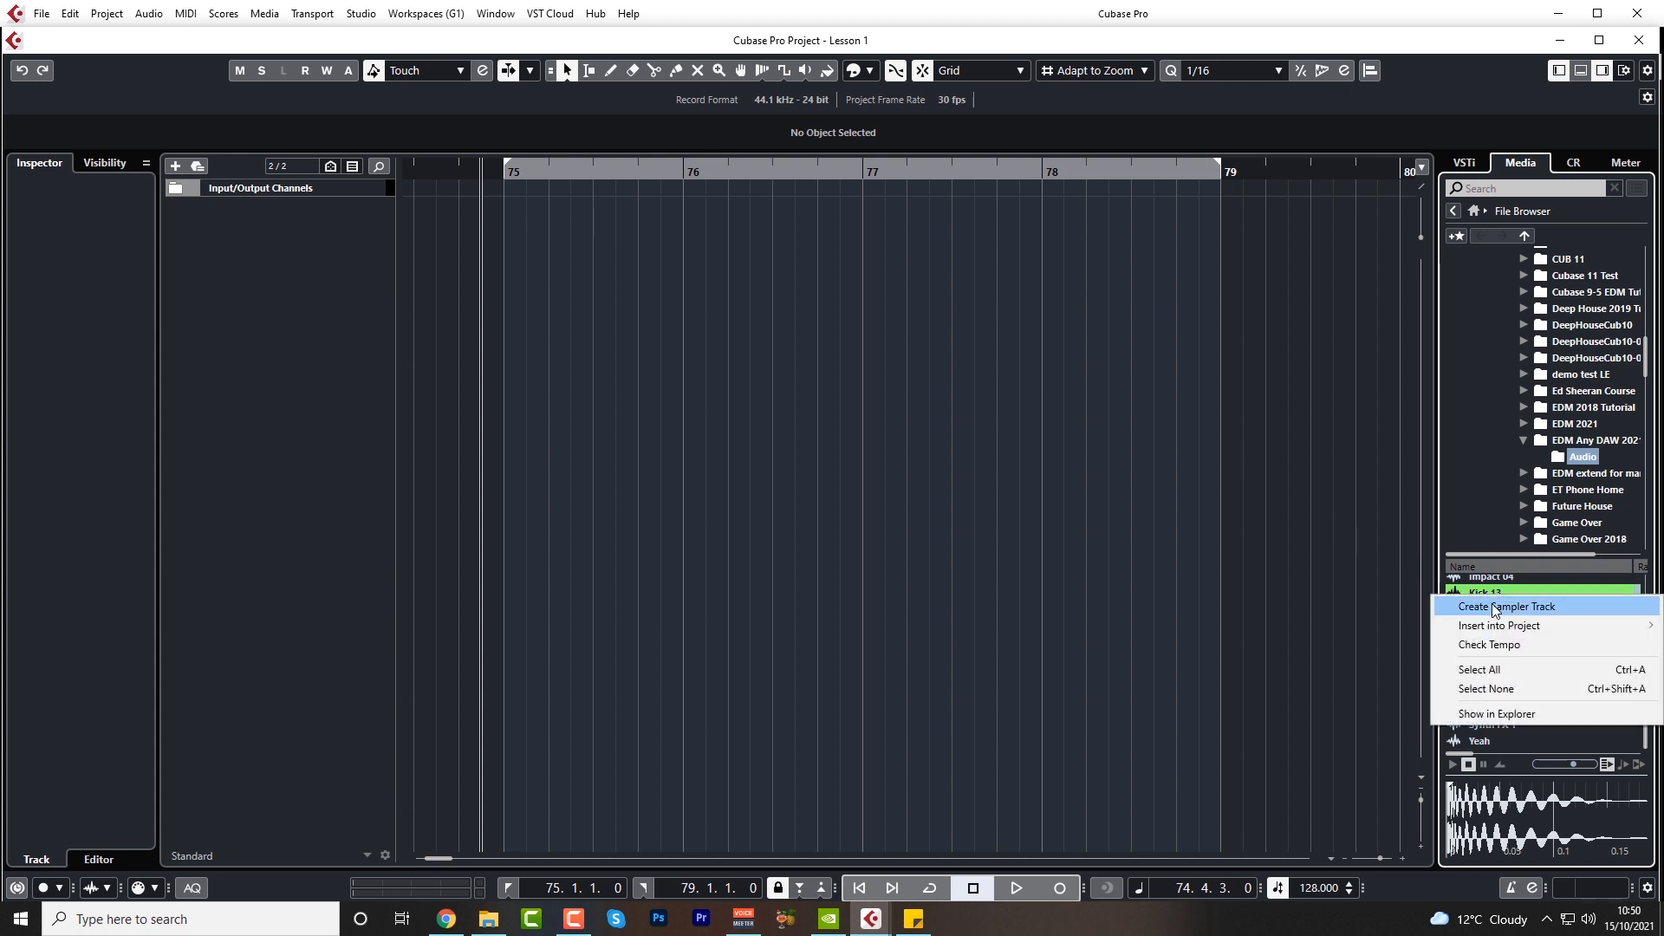
pyautogui.click(1491, 611)
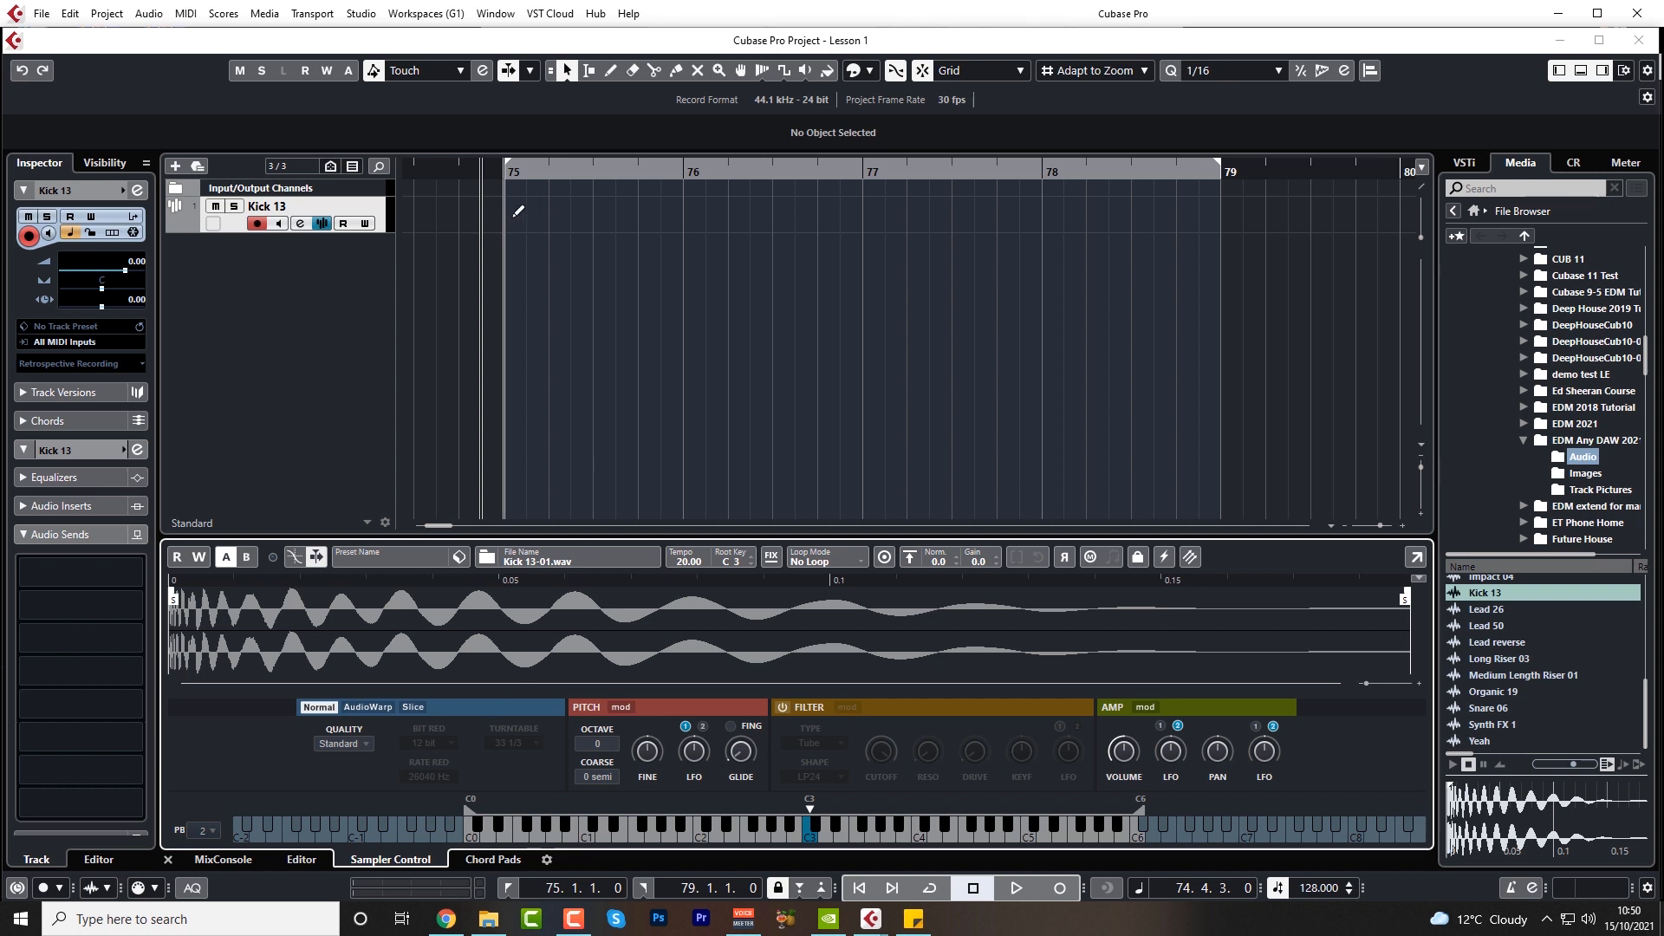
pyautogui.moveTo(517, 211); pyautogui.dragTo(681, 221)
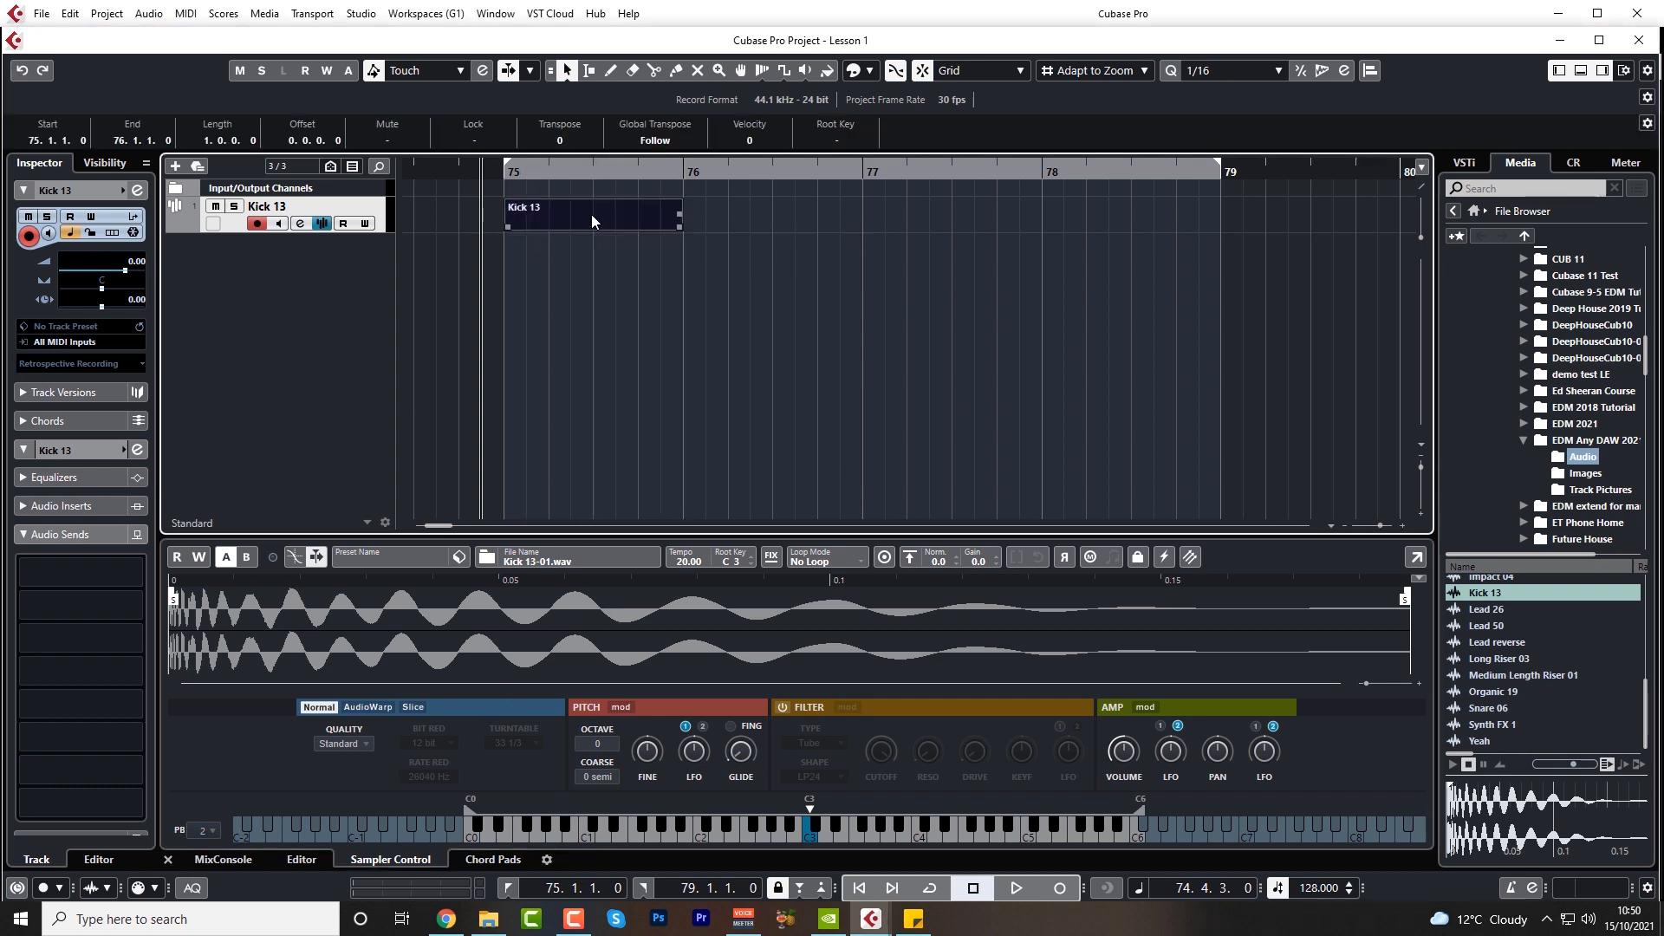
# - Enter a C3 note on each of the four beats of bar 75 in the Kick 13 part, and close the Key Editor
pyautogui.doubleClick(593, 222)
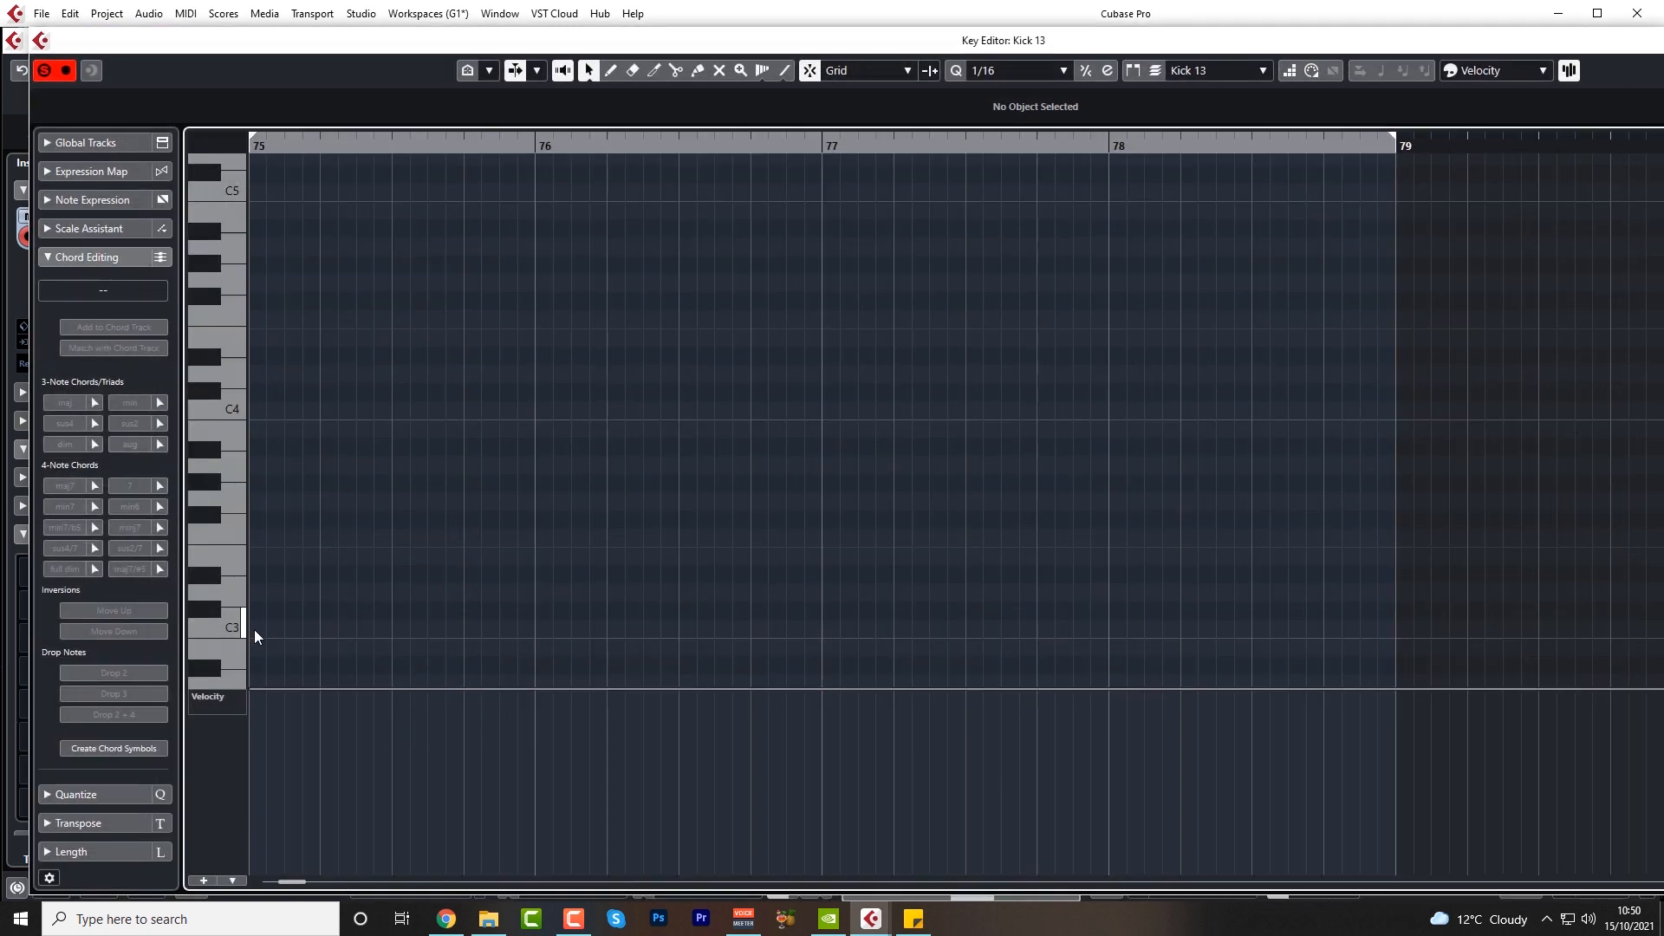
pyautogui.click(255, 630)
pyautogui.click(327, 629)
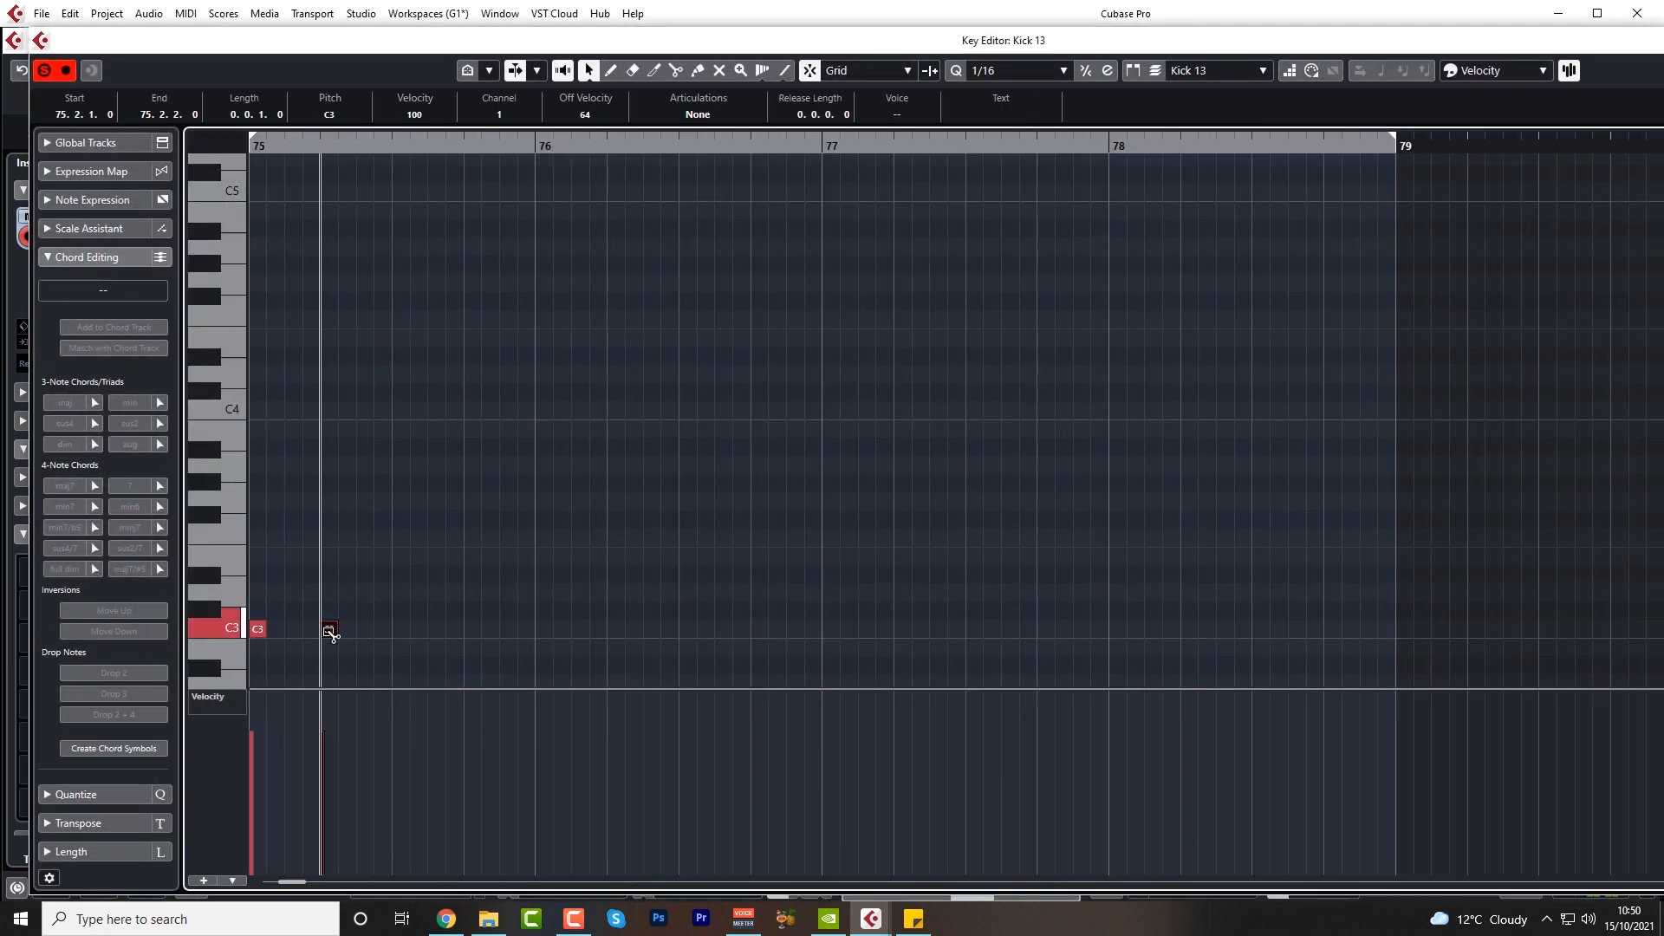
pyautogui.click(401, 629)
pyautogui.click(473, 629)
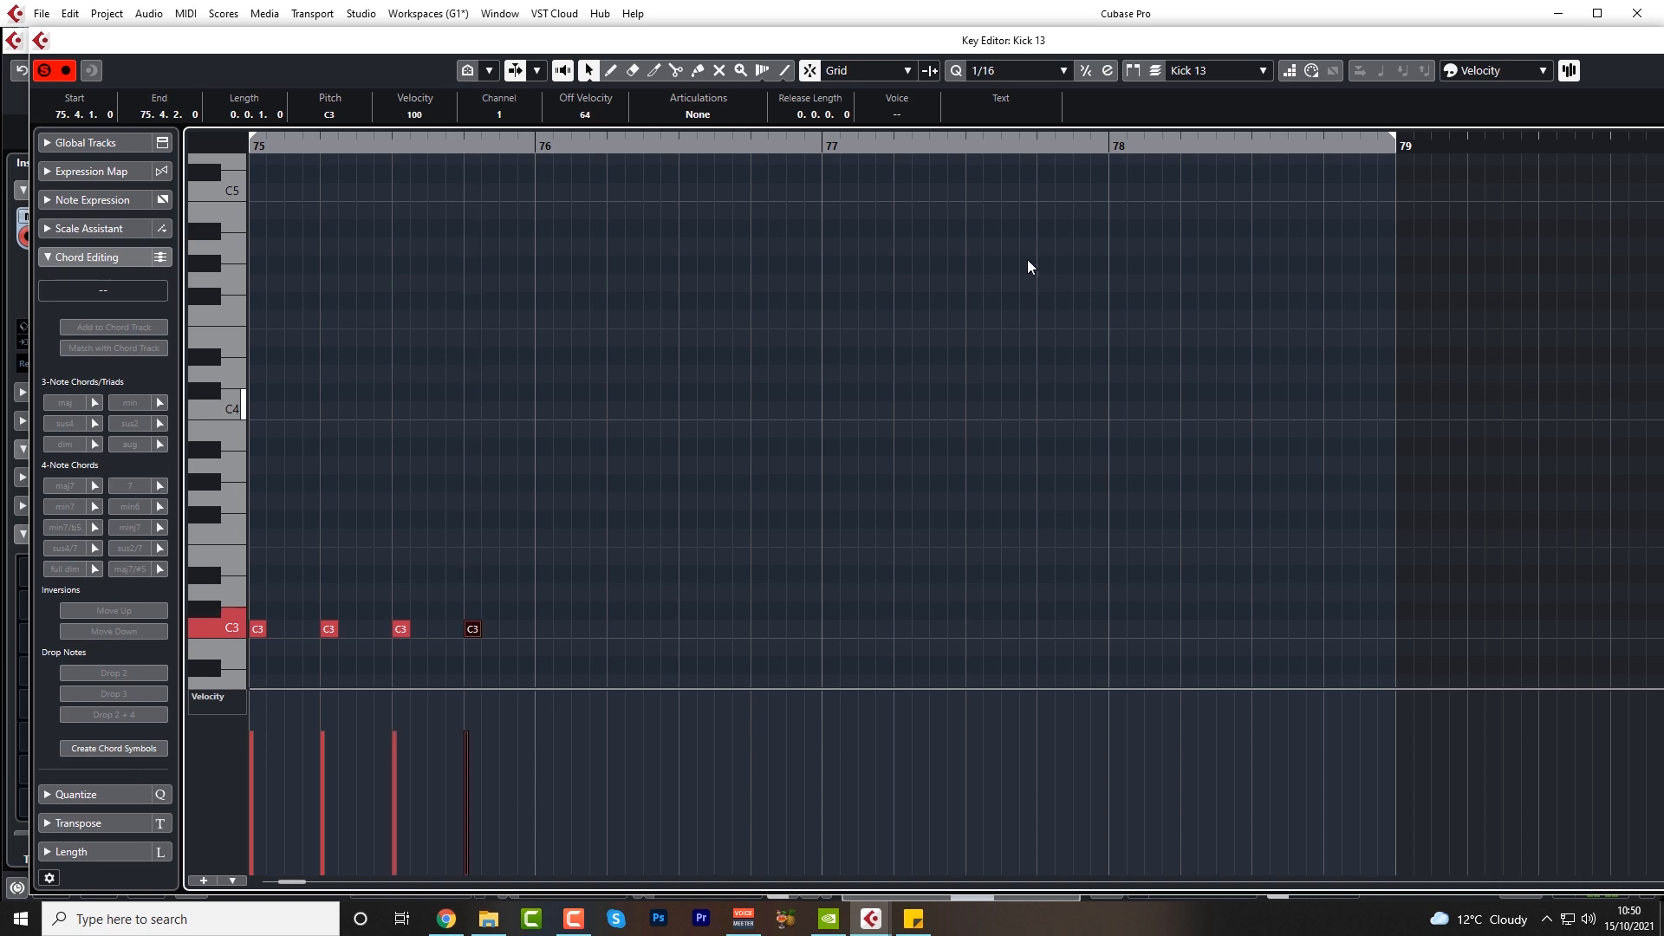
pyautogui.click(1637, 40)
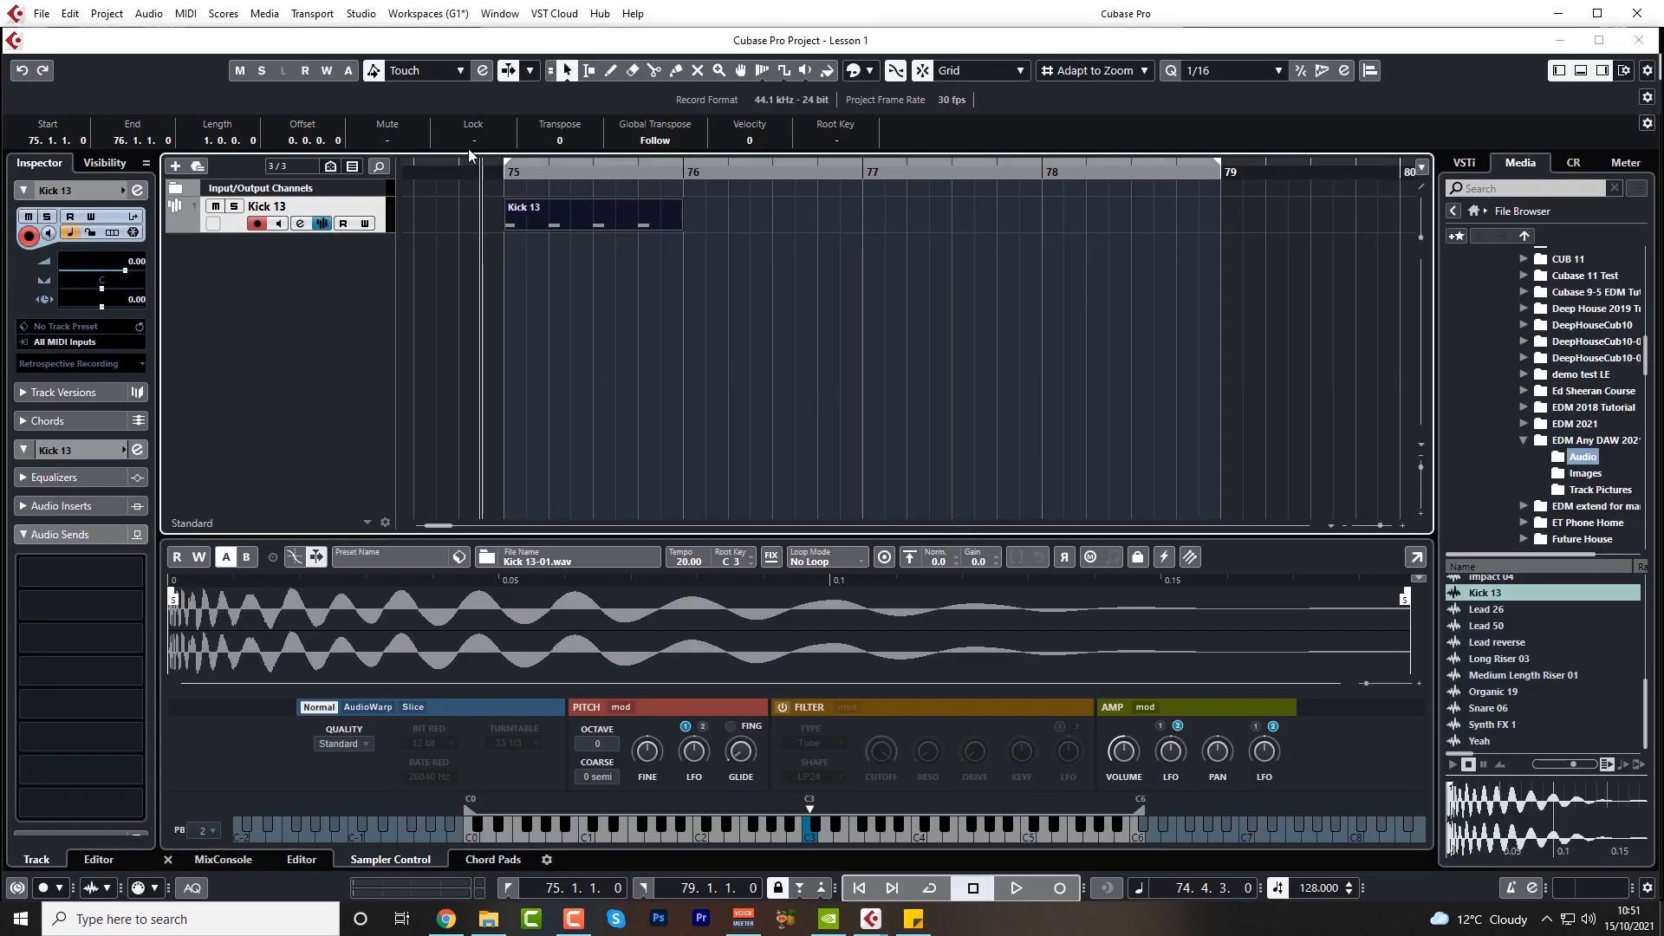
# - Play the kick pattern from bar 75 with the mixer shown and lower the Kick 13 channel volume to -5.54 dB
pyautogui.click(500, 164)
pyautogui.moveTo(140, 262); pyautogui.dragTo(139, 296)
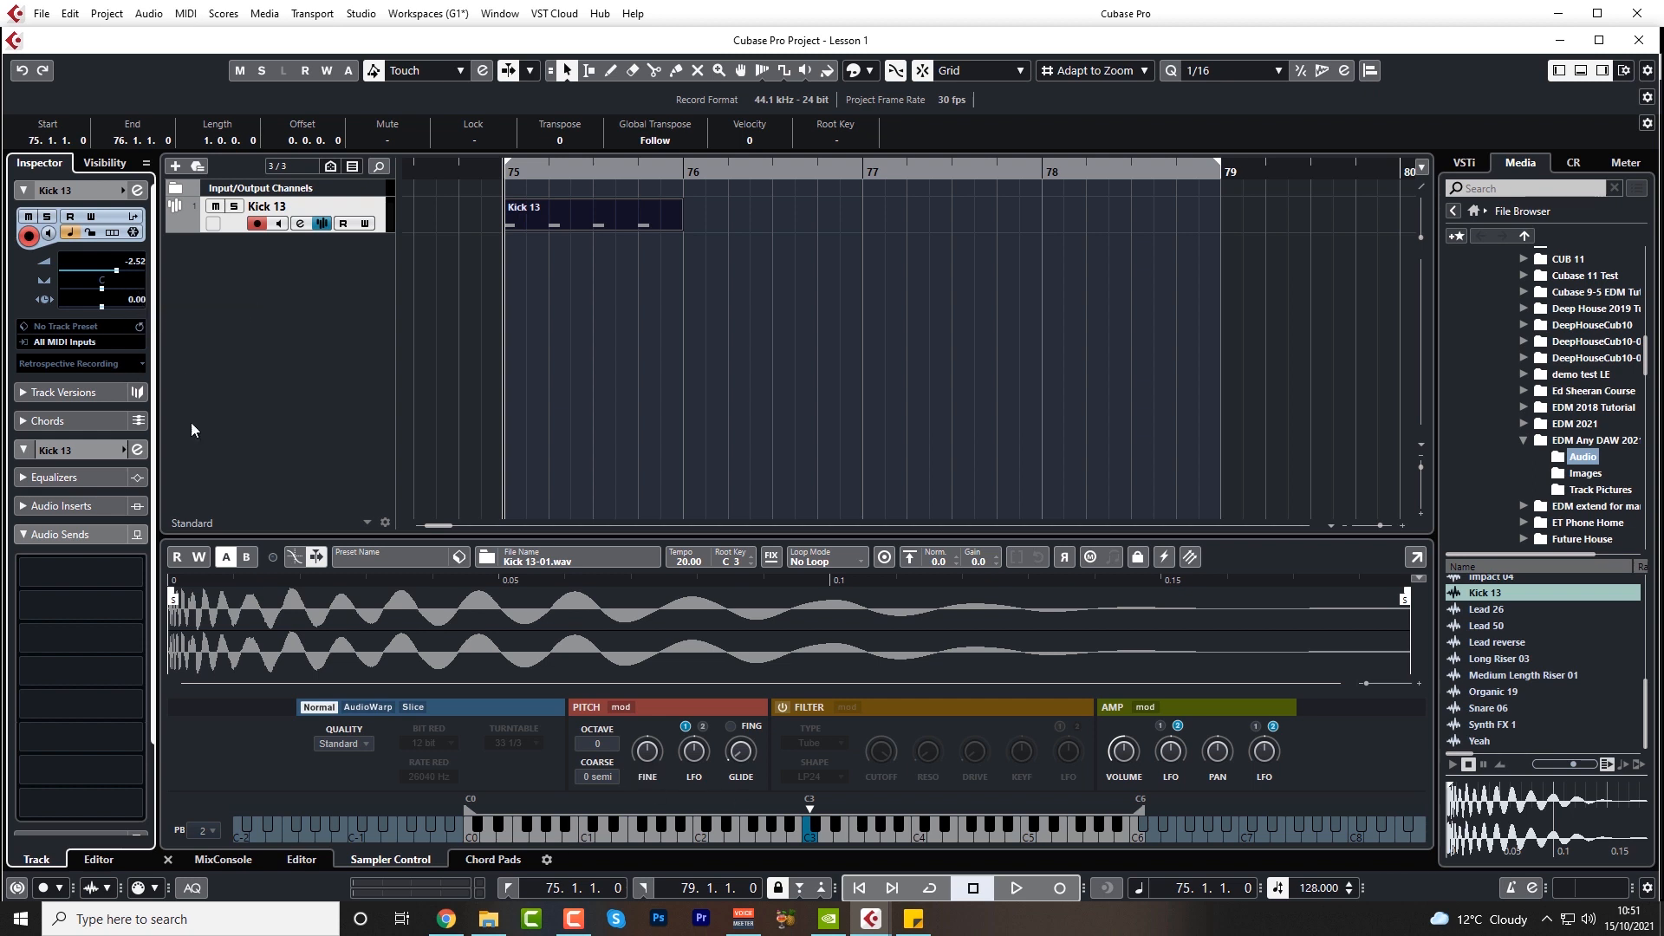
pyautogui.click(252, 856)
pyautogui.press('space')
pyautogui.moveTo(292, 654); pyautogui.dragTo(289, 638)
pyautogui.press('space')
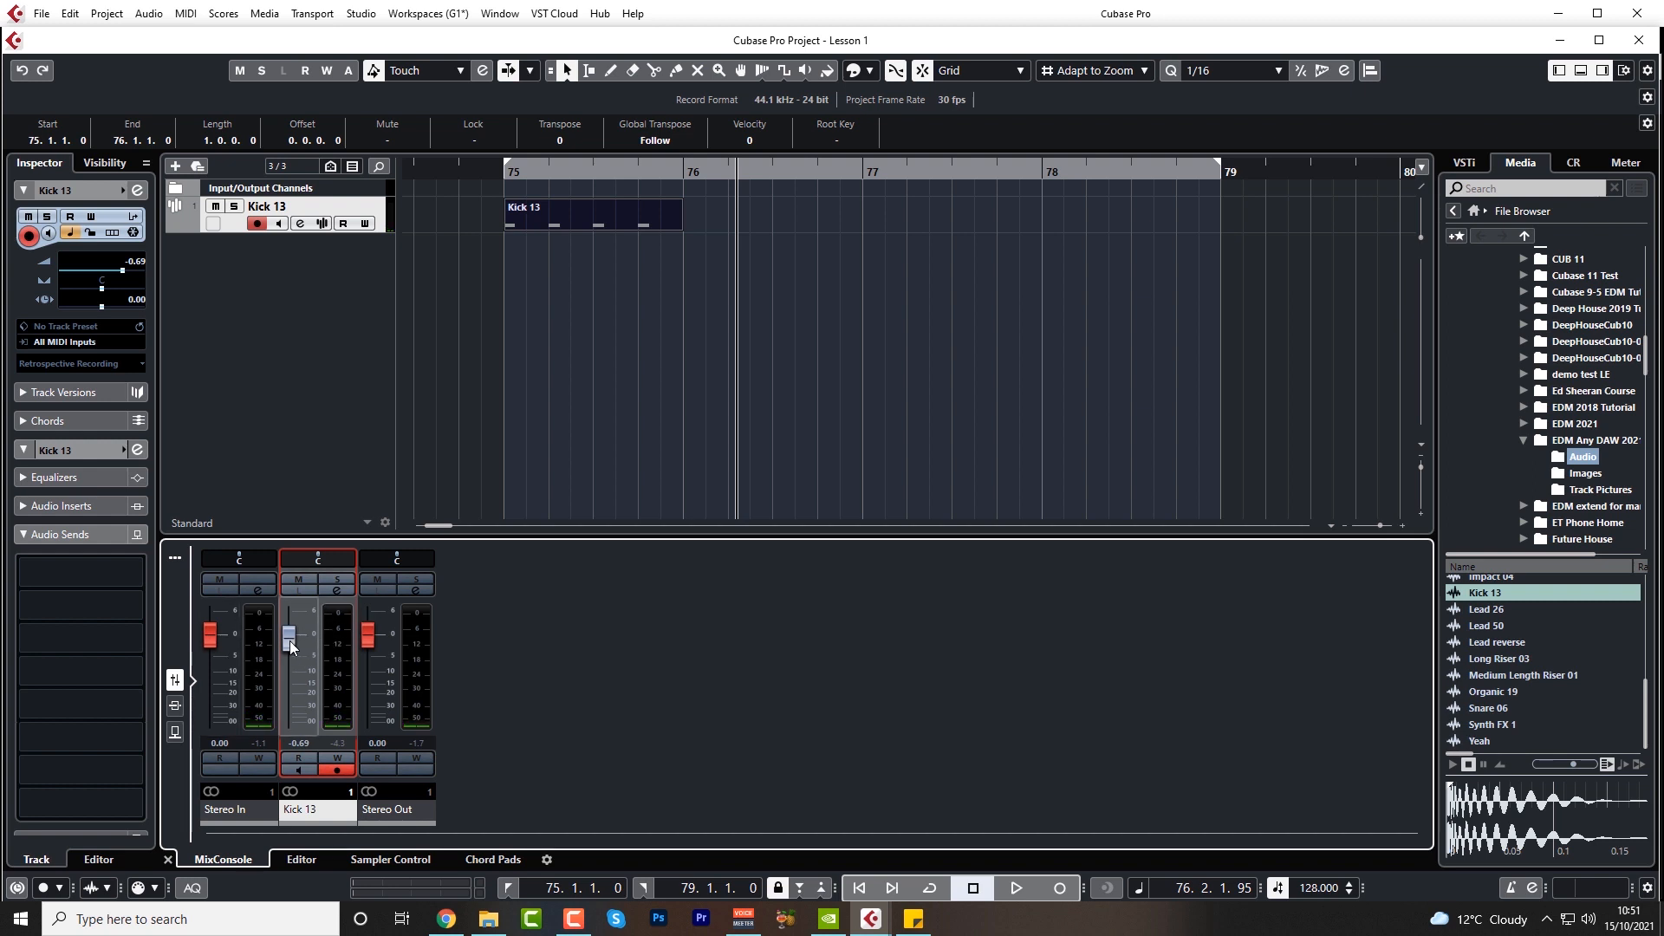
pyautogui.moveTo(291, 647); pyautogui.dragTo(291, 667)
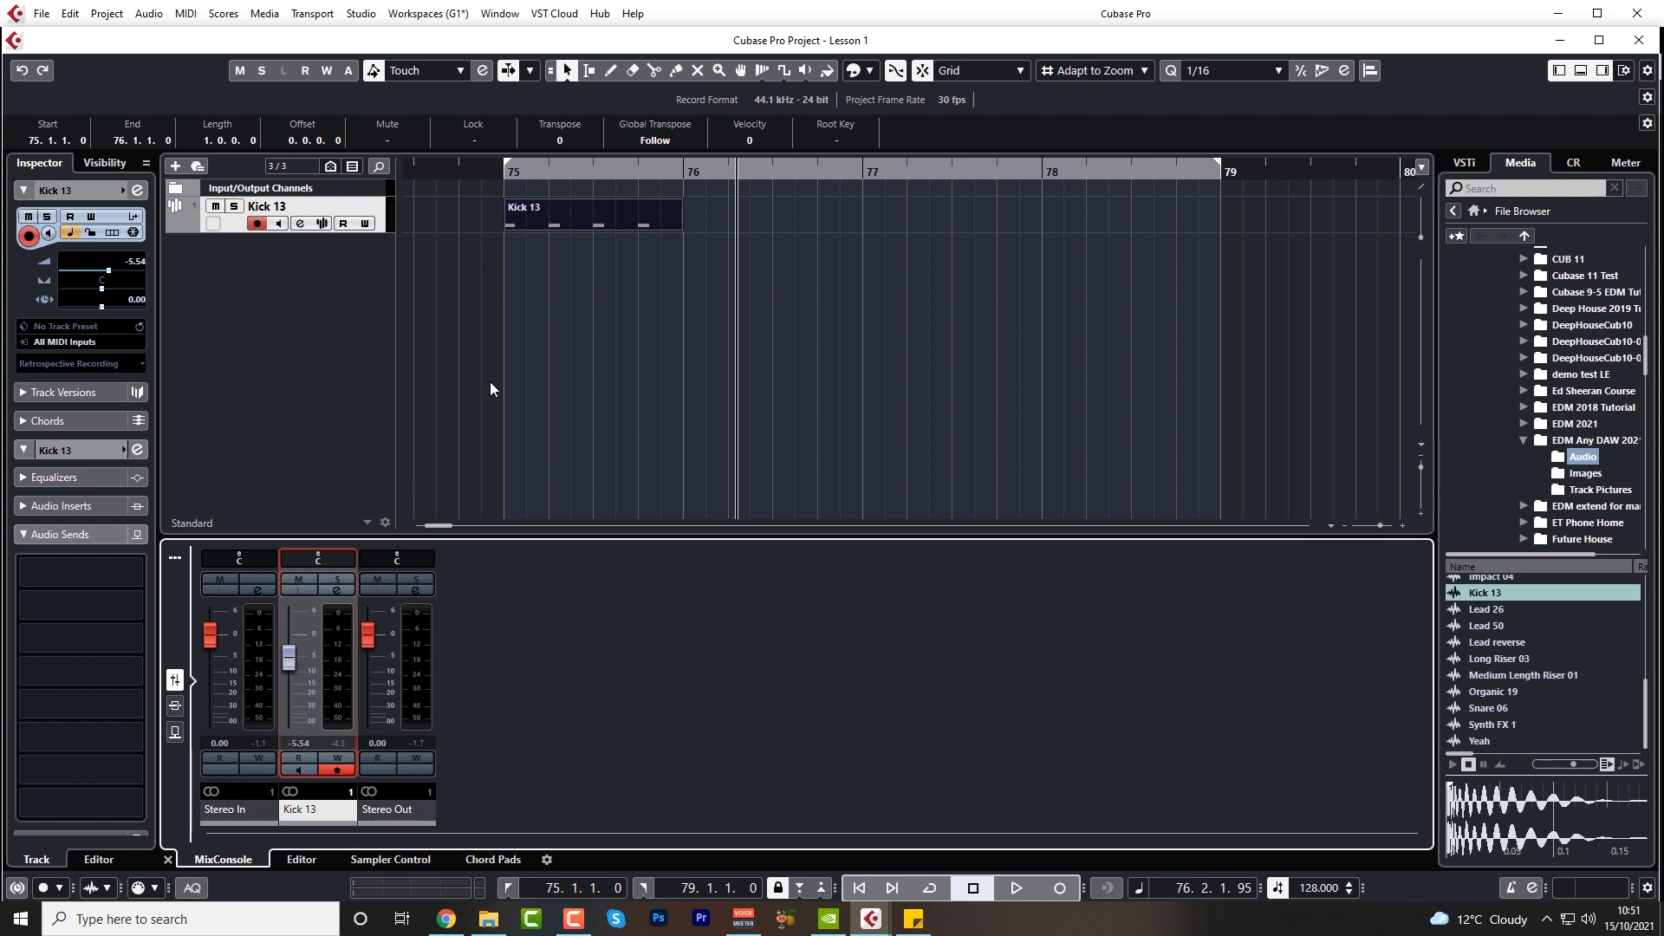
# - Loop playback over the one-bar Kick 13 part and set its channel volume to -6.12 dB
pyautogui.hotkey('shift', 'g')
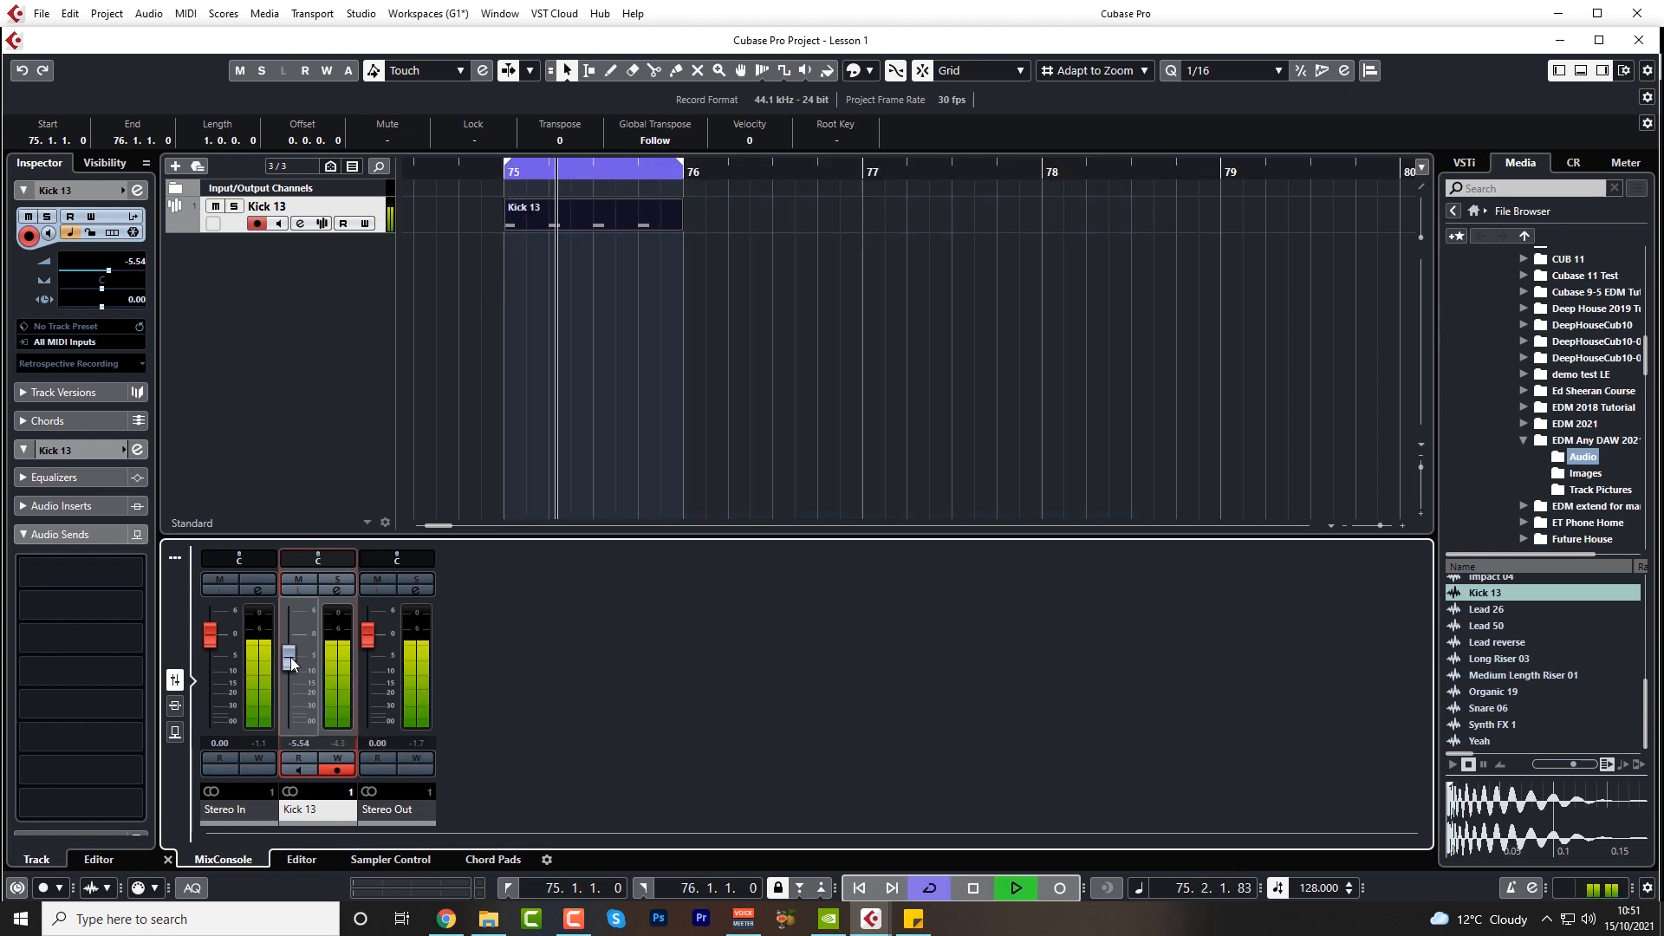
pyautogui.moveTo(290, 657); pyautogui.dragTo(292, 666)
pyautogui.press('space')
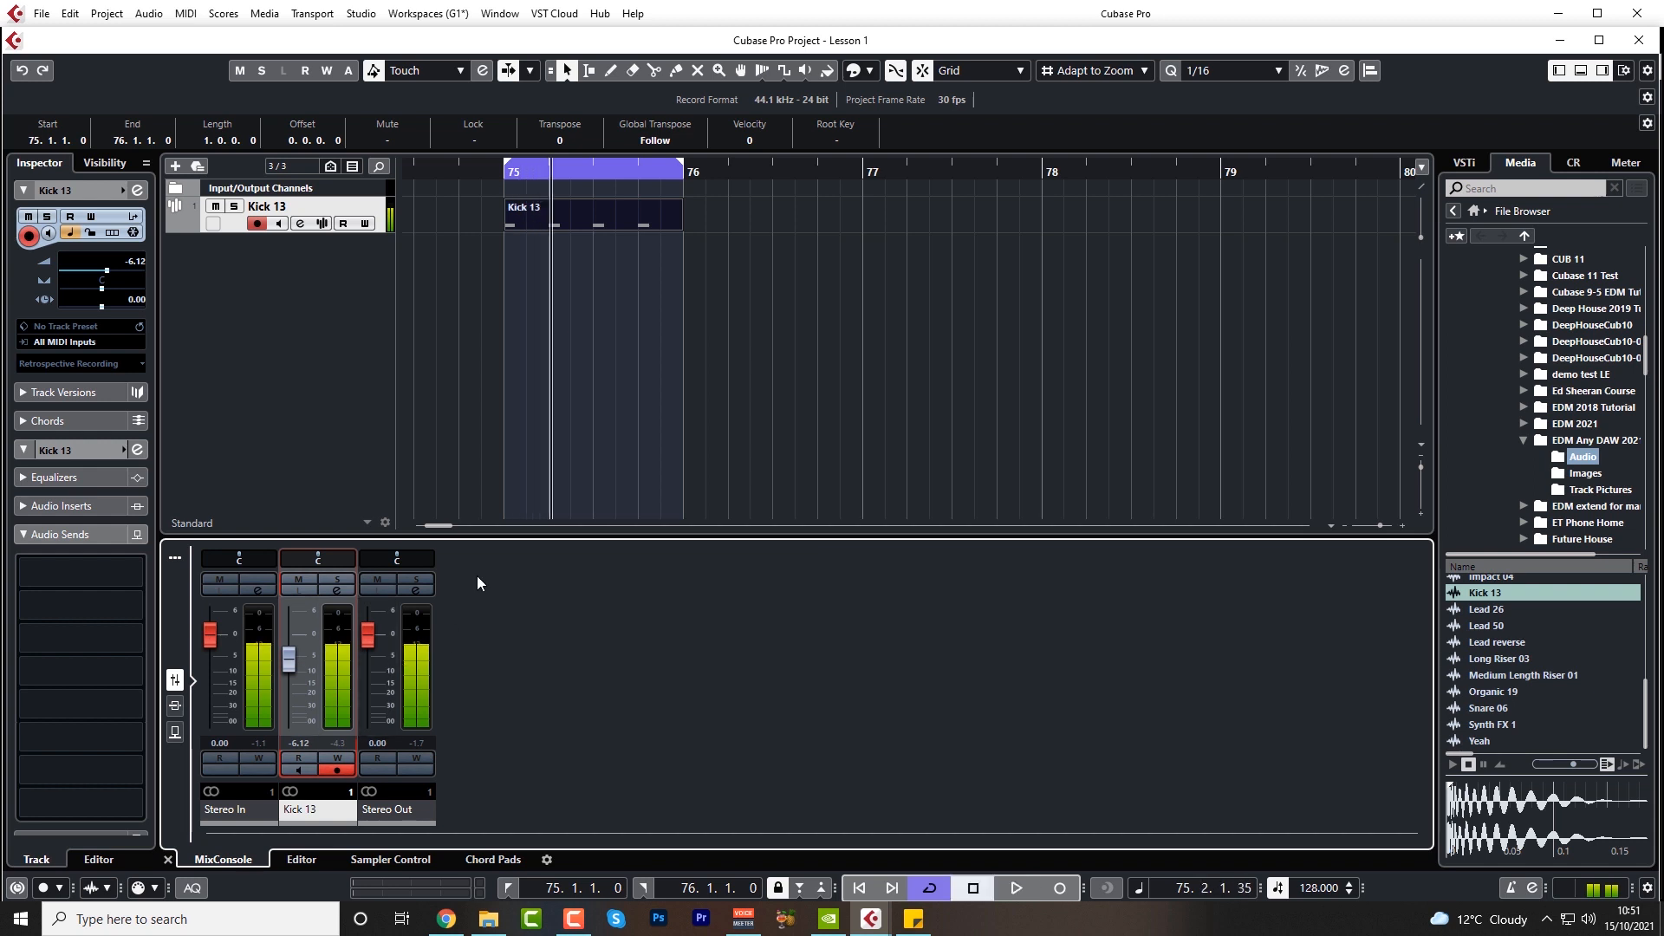
# - Boost the Kick 13 channel's 2 LMF equalizer band by 2.8 dB at 50.2 Hz with a Q of 3.4
pyautogui.press('e')
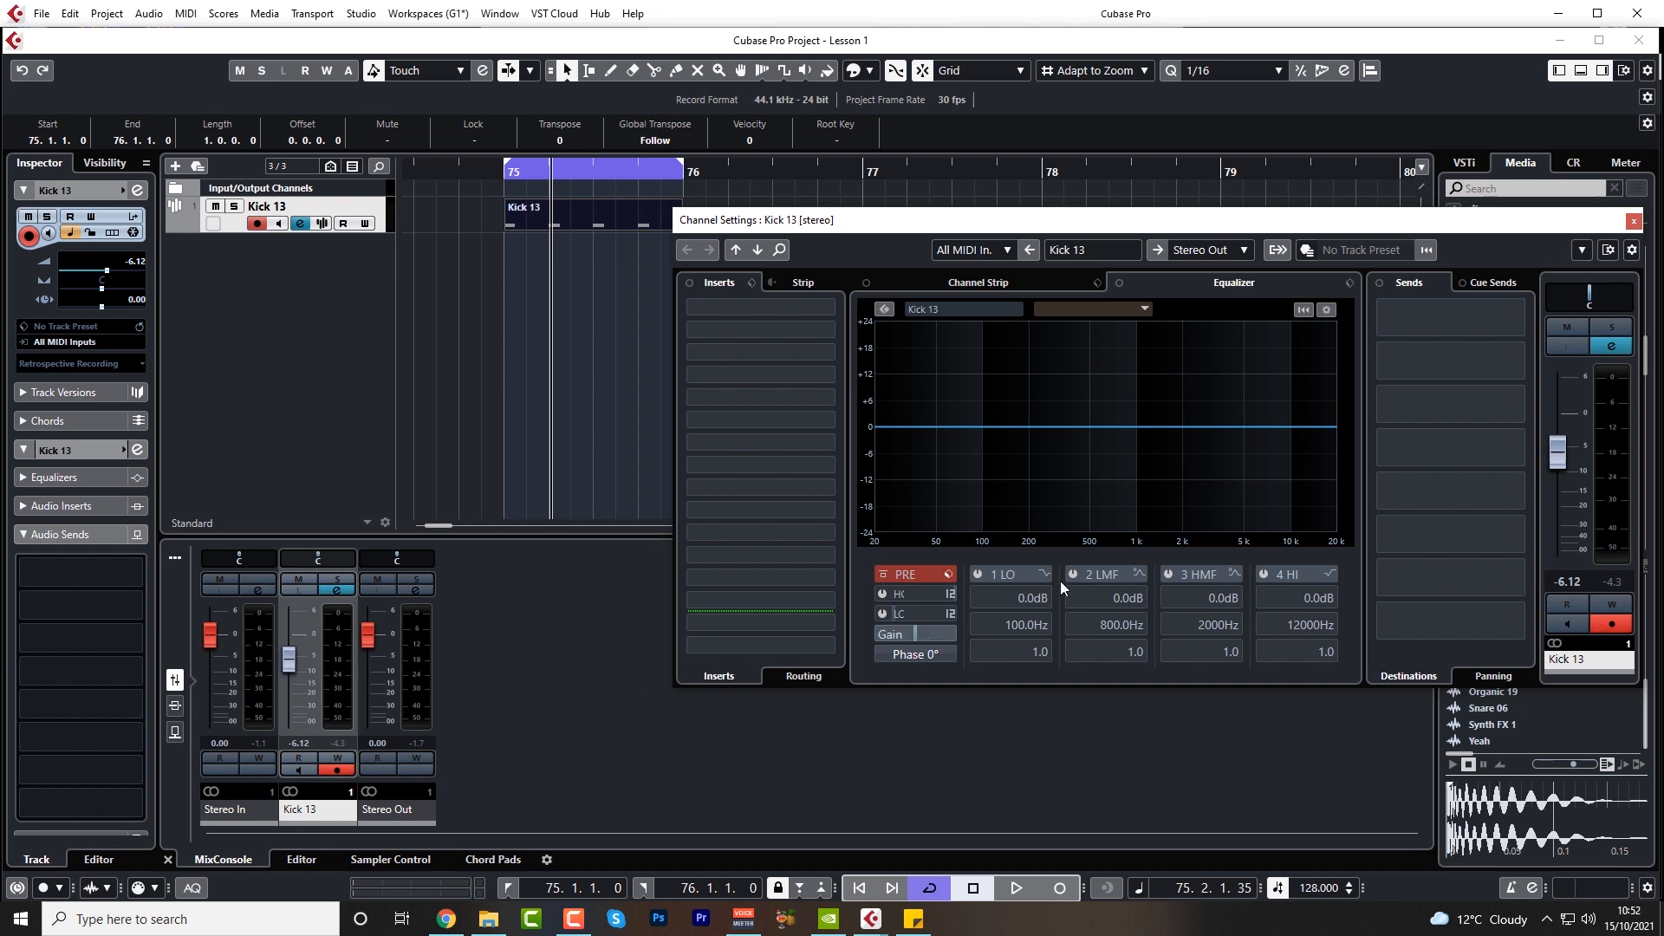
pyautogui.moveTo(992, 424); pyautogui.dragTo(937, 418)
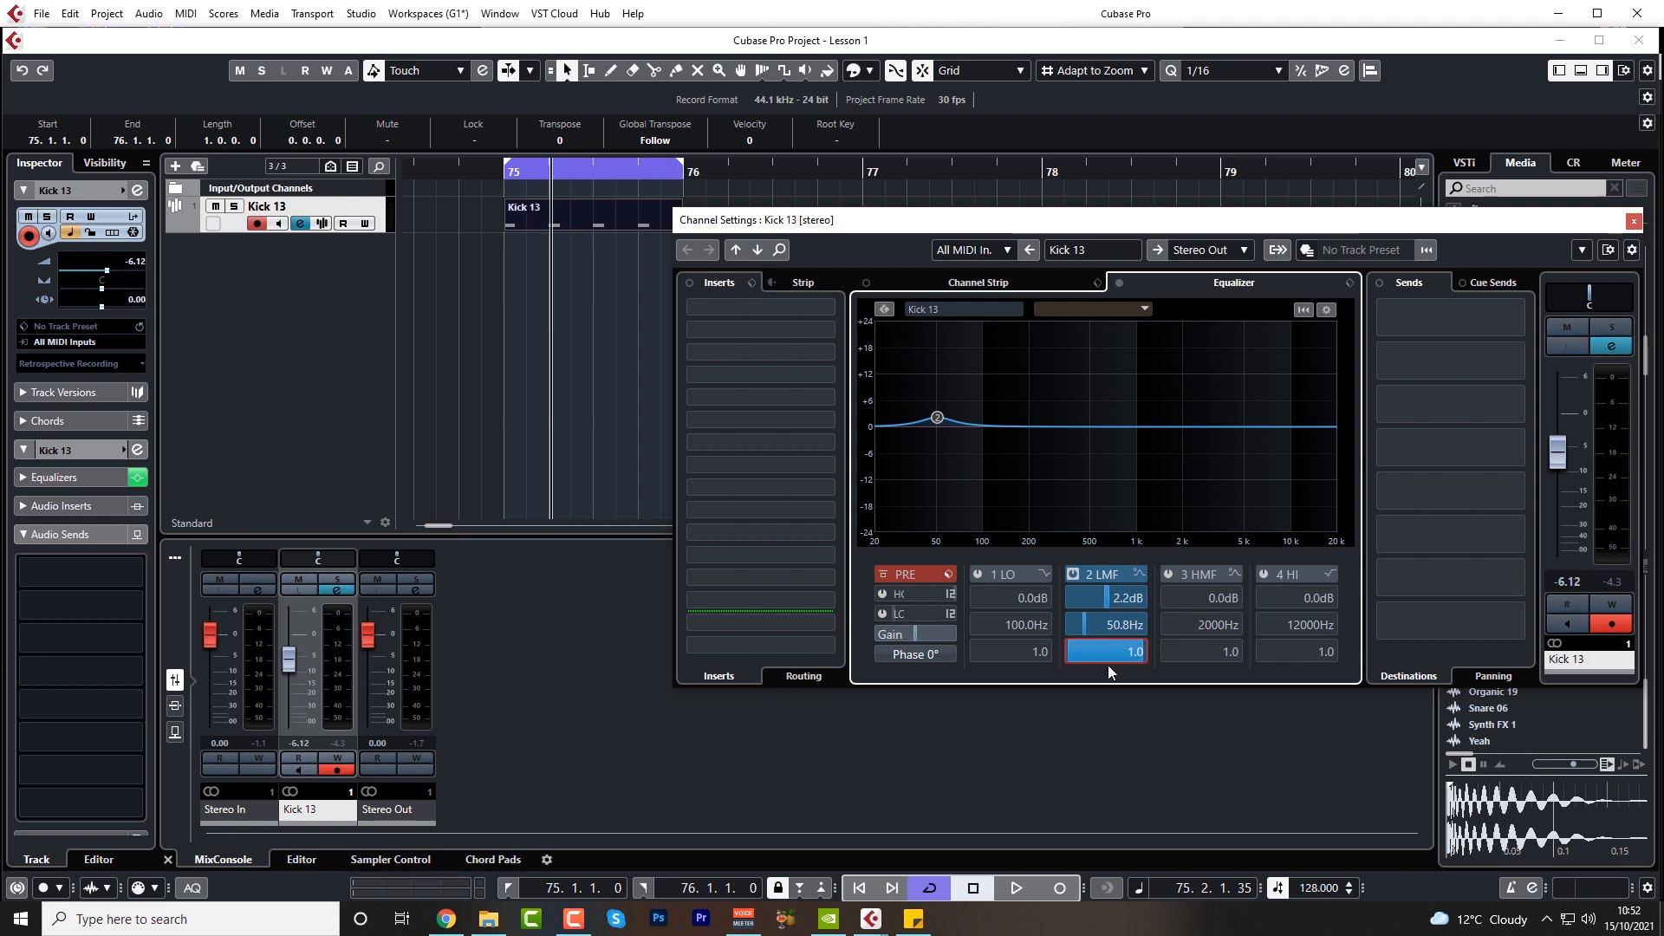
pyautogui.moveTo(1108, 664); pyautogui.dragTo(1121, 553)
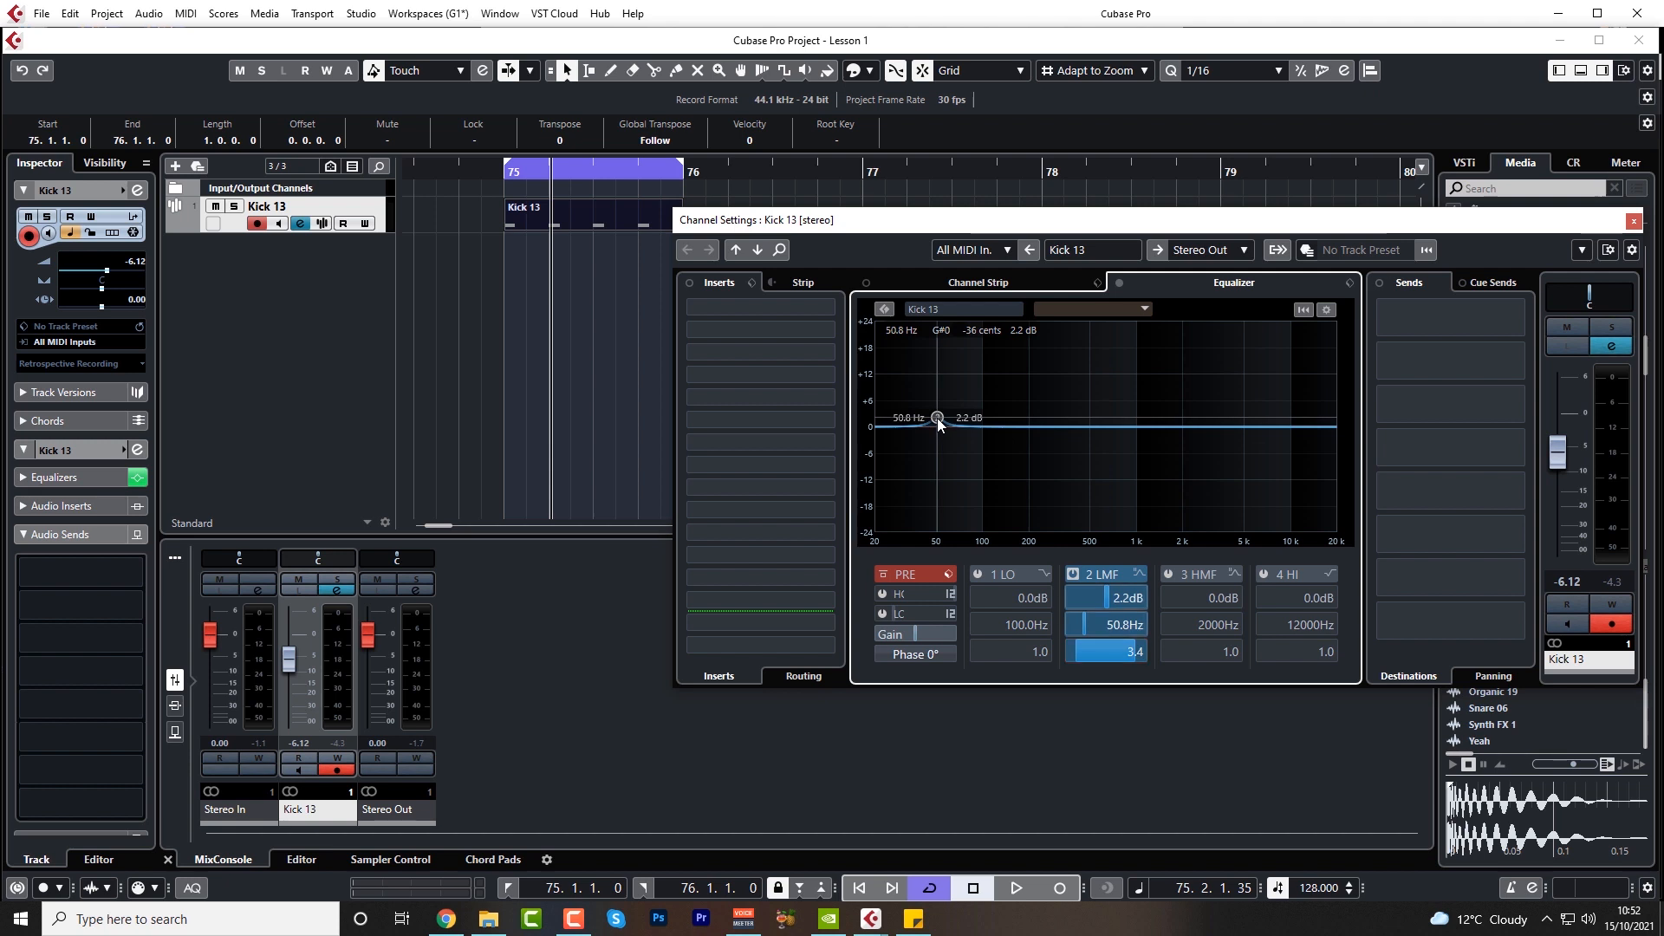
pyautogui.moveTo(938, 419); pyautogui.dragTo(937, 416)
# - Play the loop to compare the kick with the 2 LMF band off and on, and close the channel settings
pyautogui.press('space')
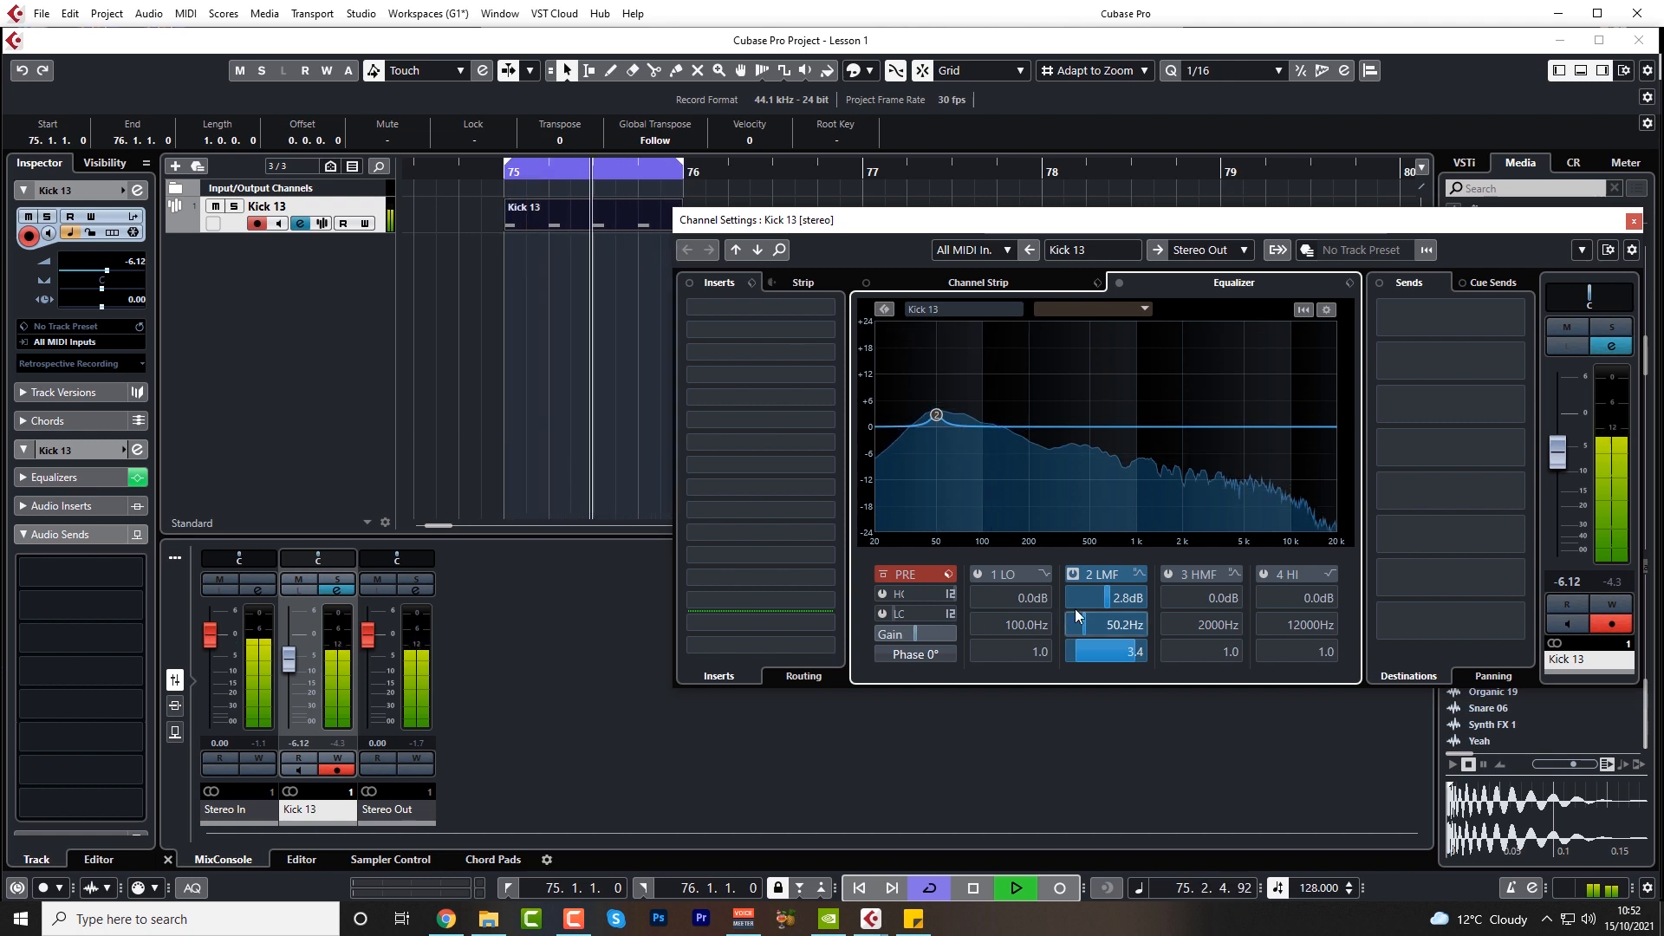
pyautogui.click(1072, 573)
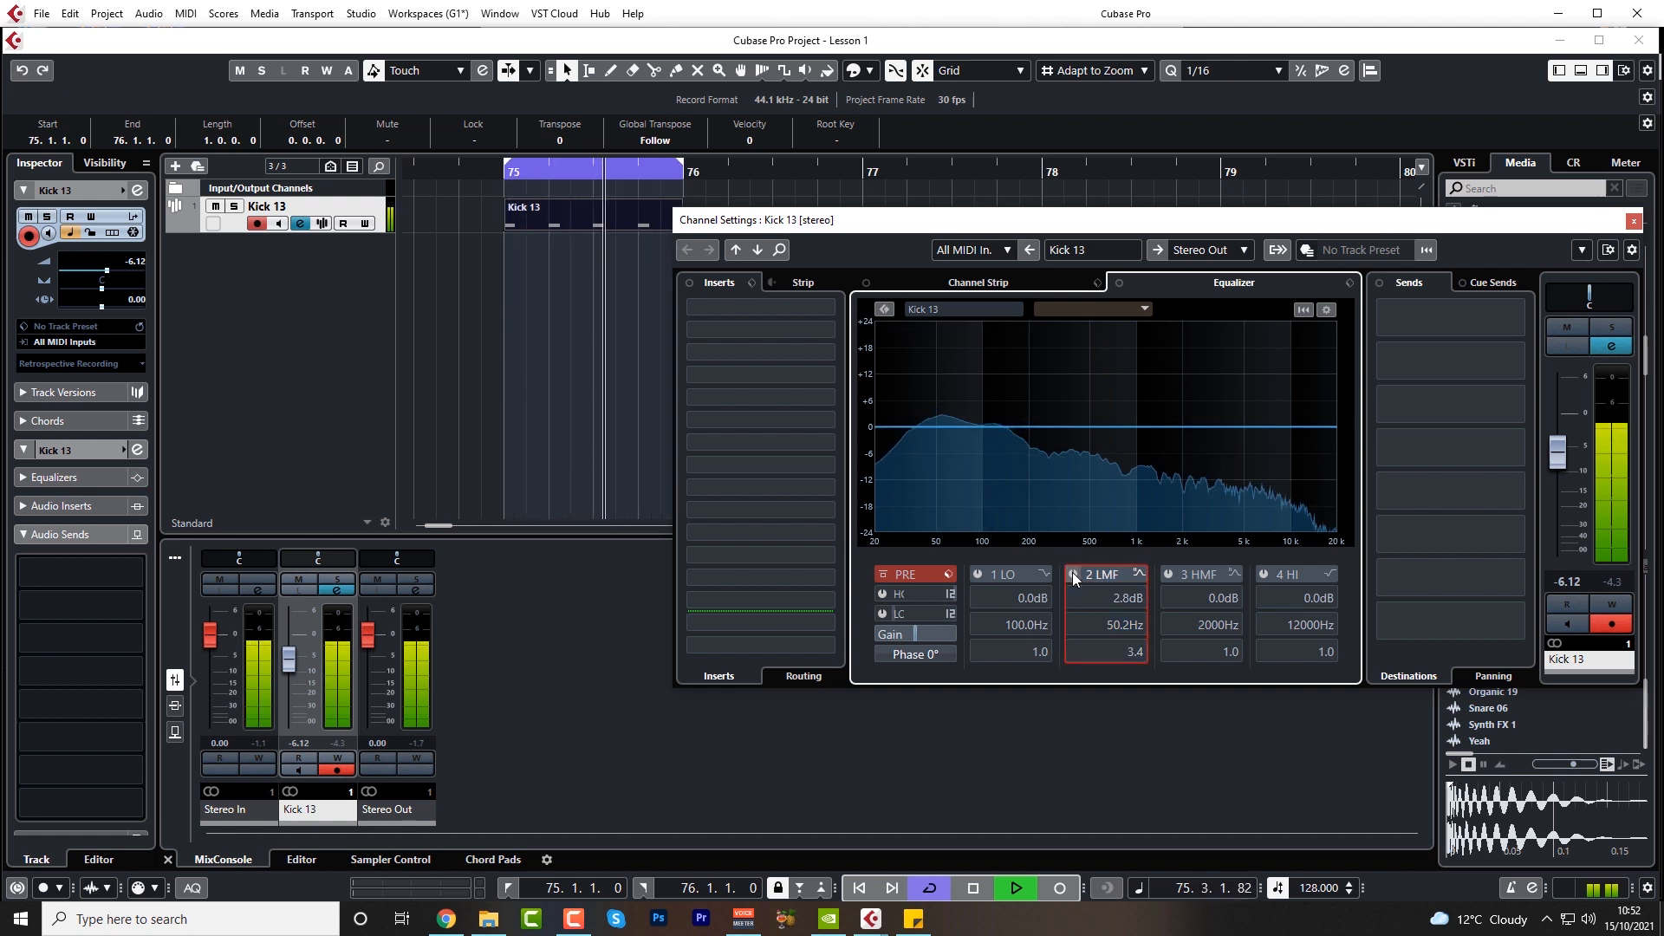
pyautogui.click(1073, 574)
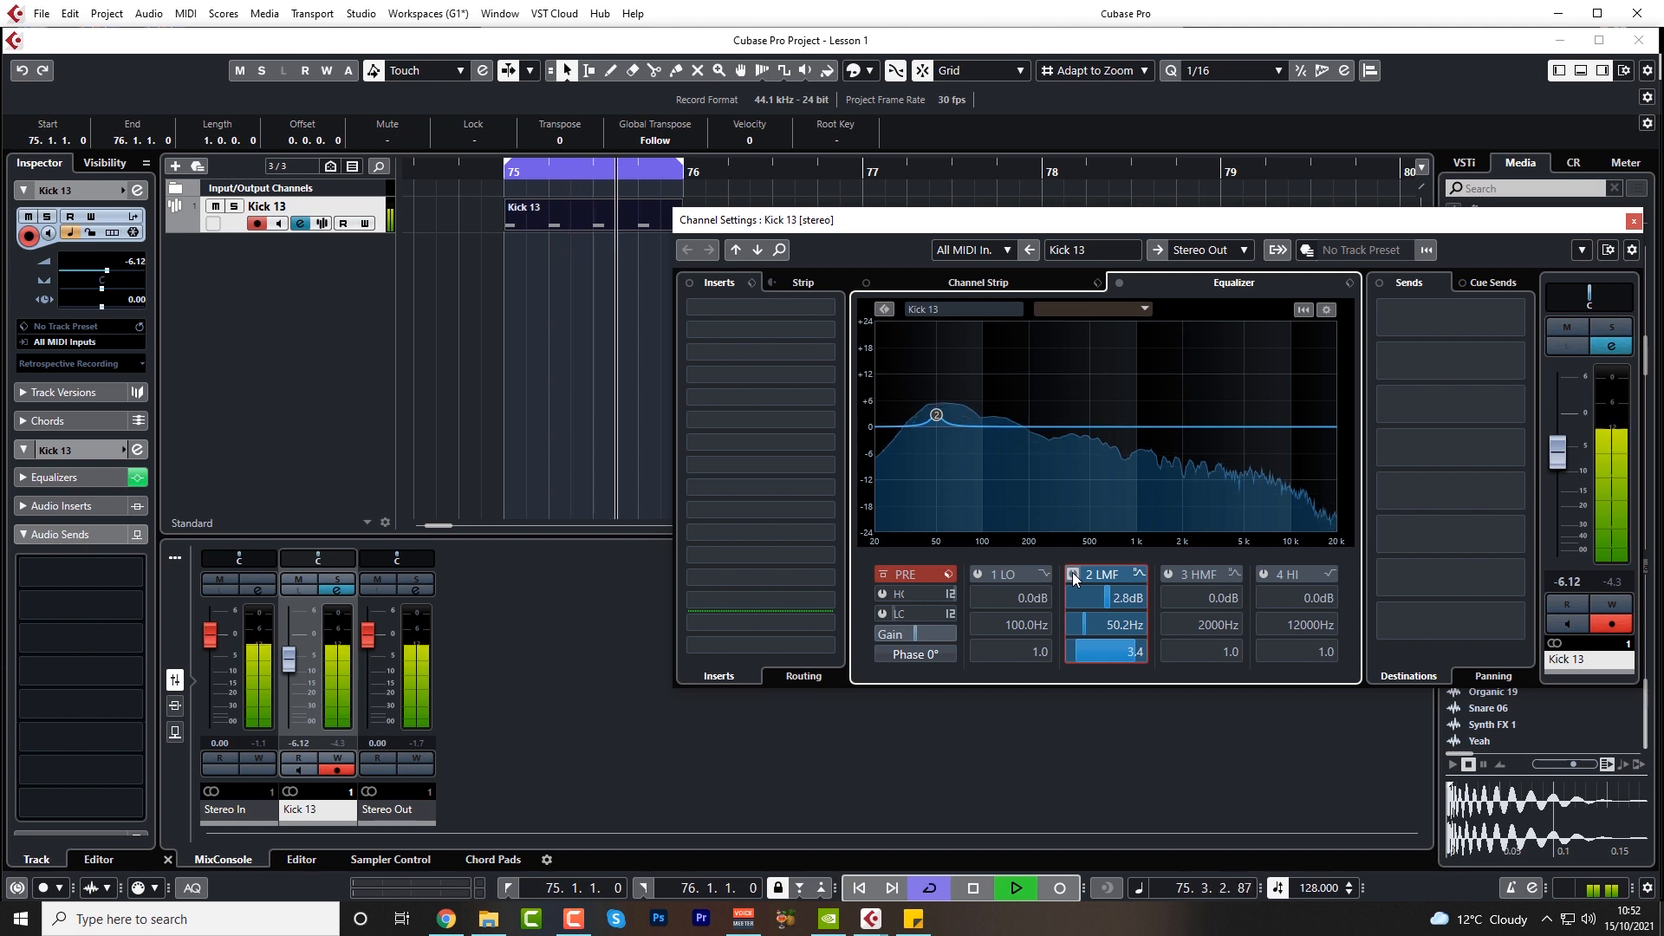
pyautogui.press('space')
pyautogui.click(1633, 222)
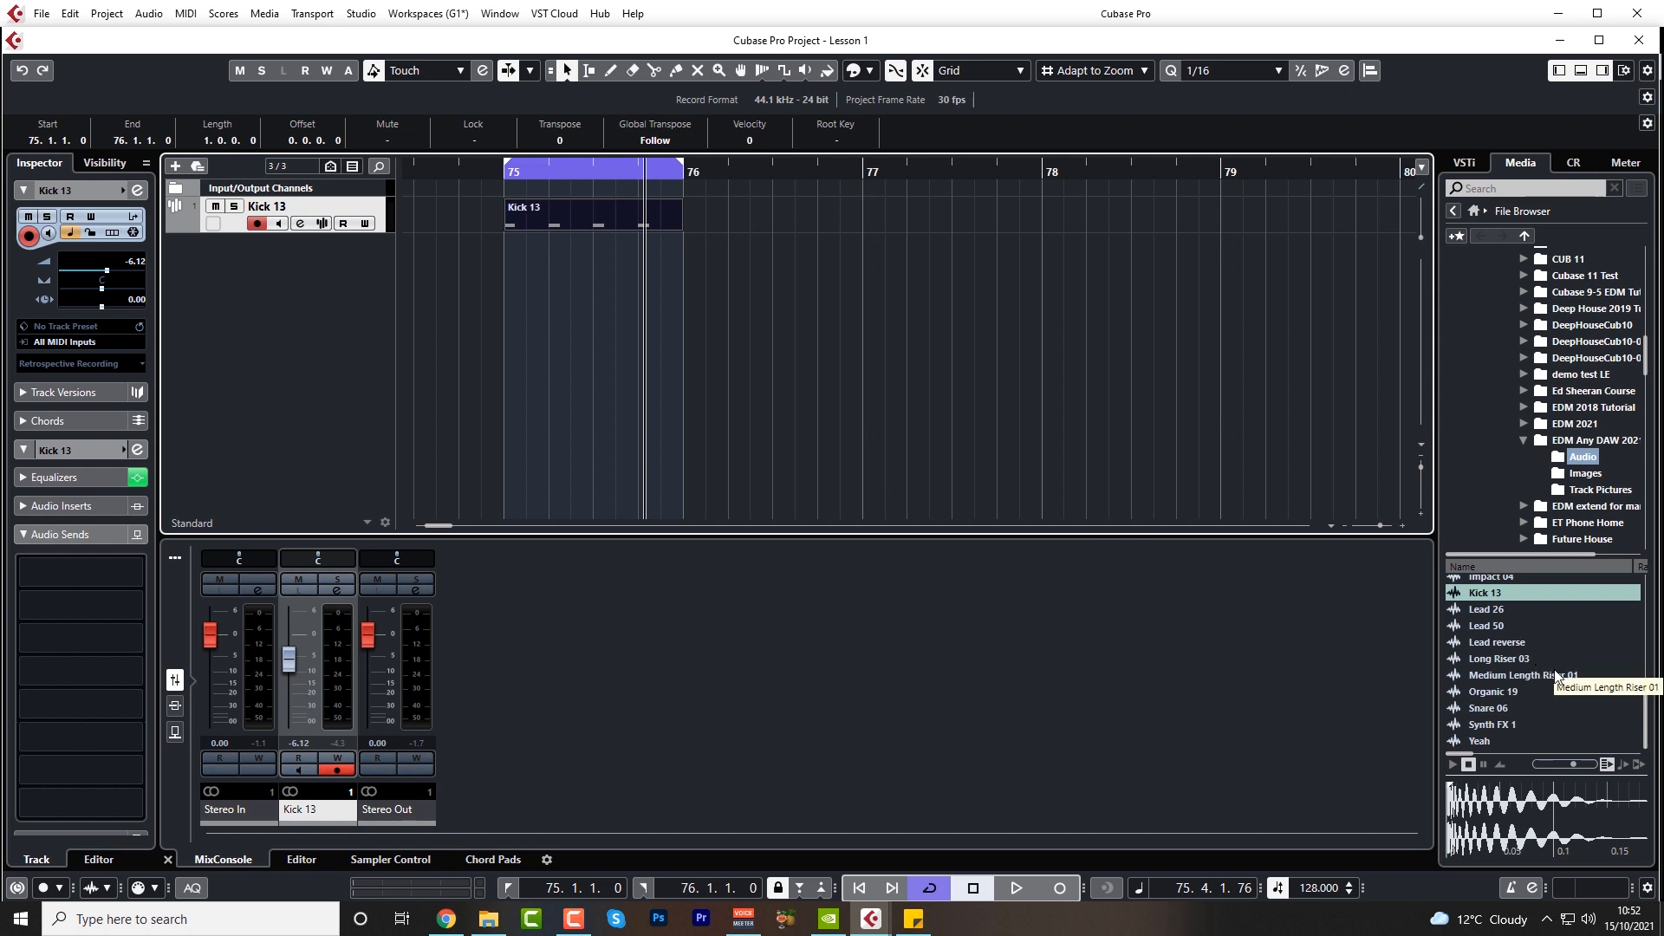
# - Create a sampler track from the Snare 06 sample and draw a one-bar part on it at bar 75
pyautogui.scroll(2, 1576, 670)
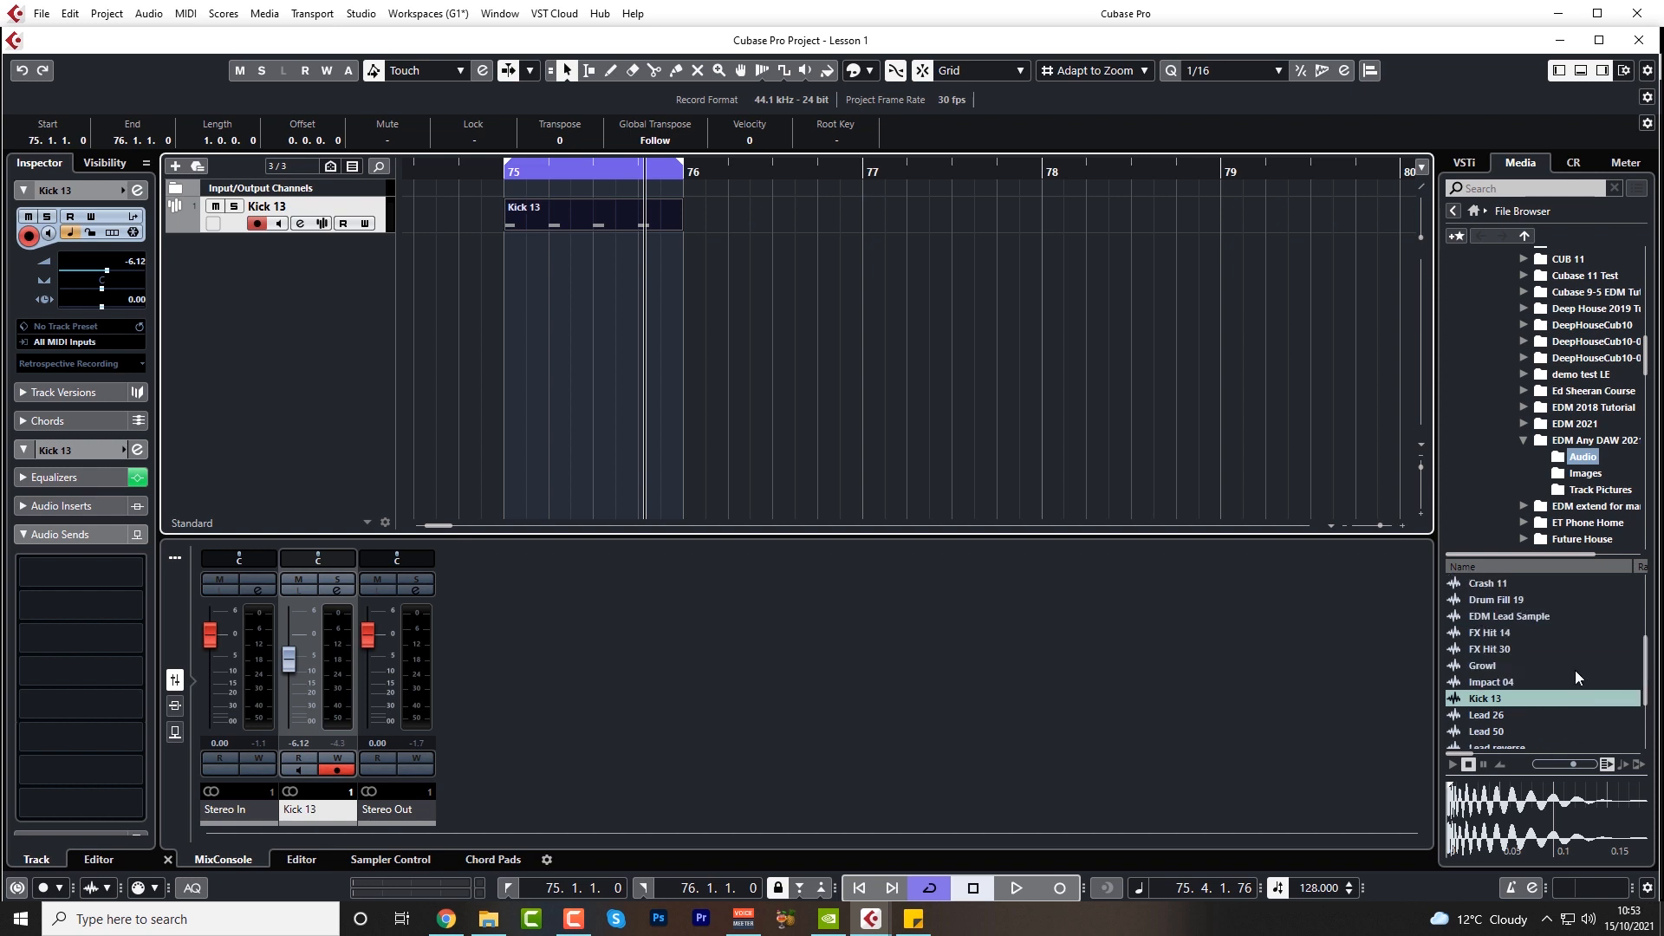
pyautogui.scroll(-2, 1573, 671)
pyautogui.rightClick(1487, 712)
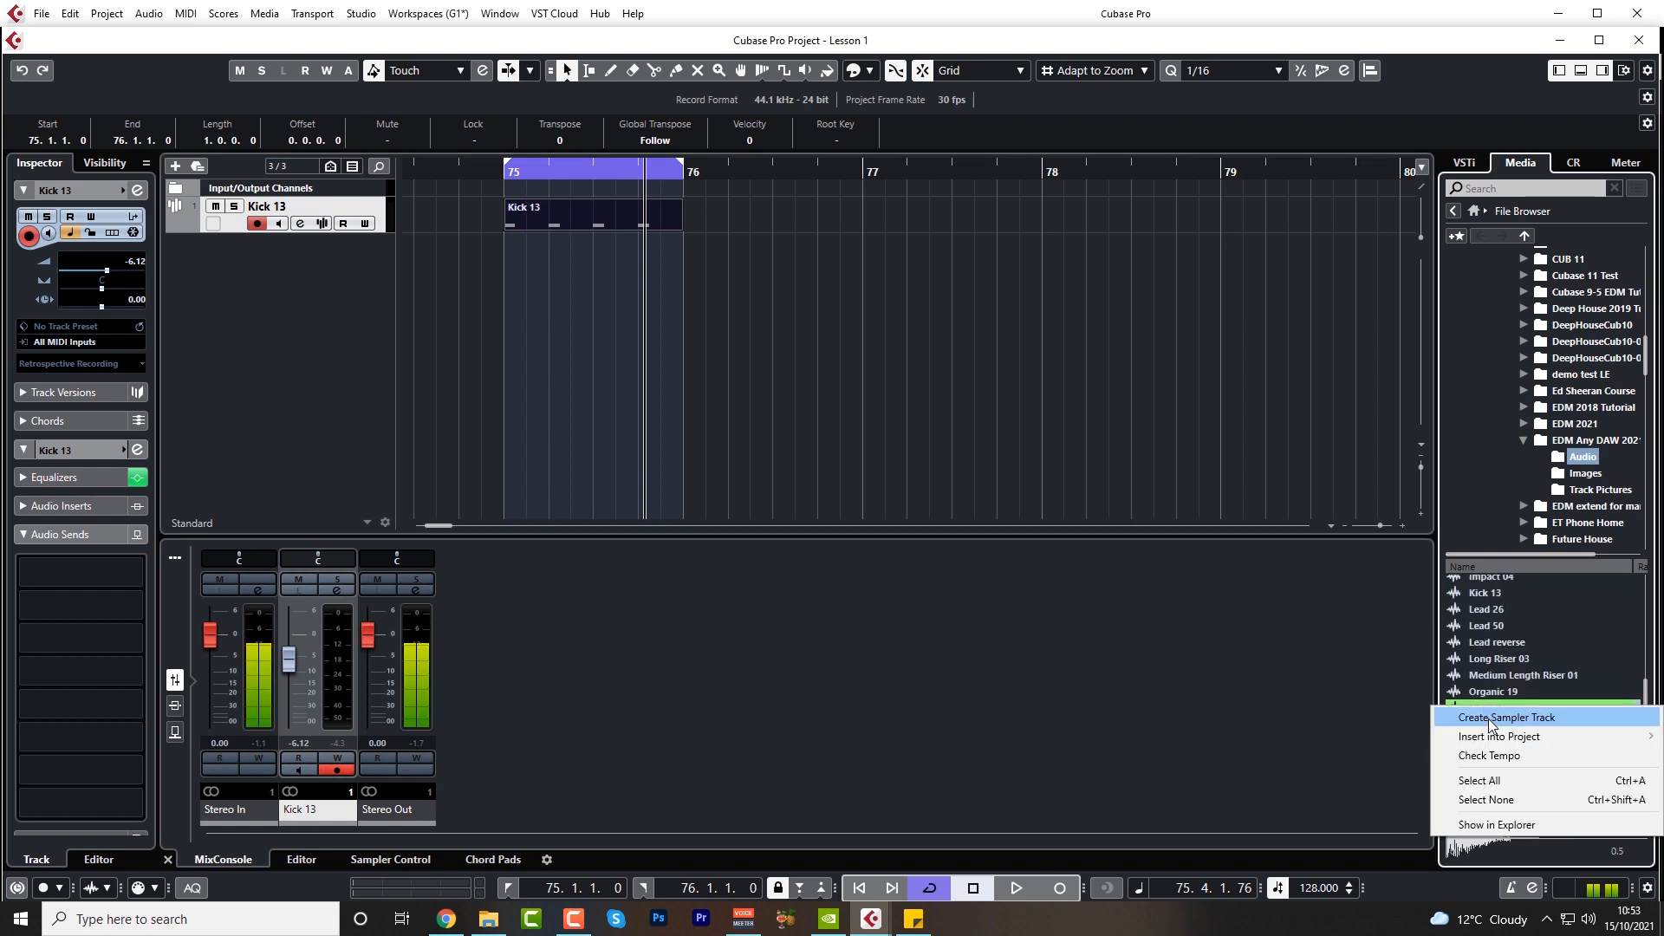
pyautogui.click(1491, 723)
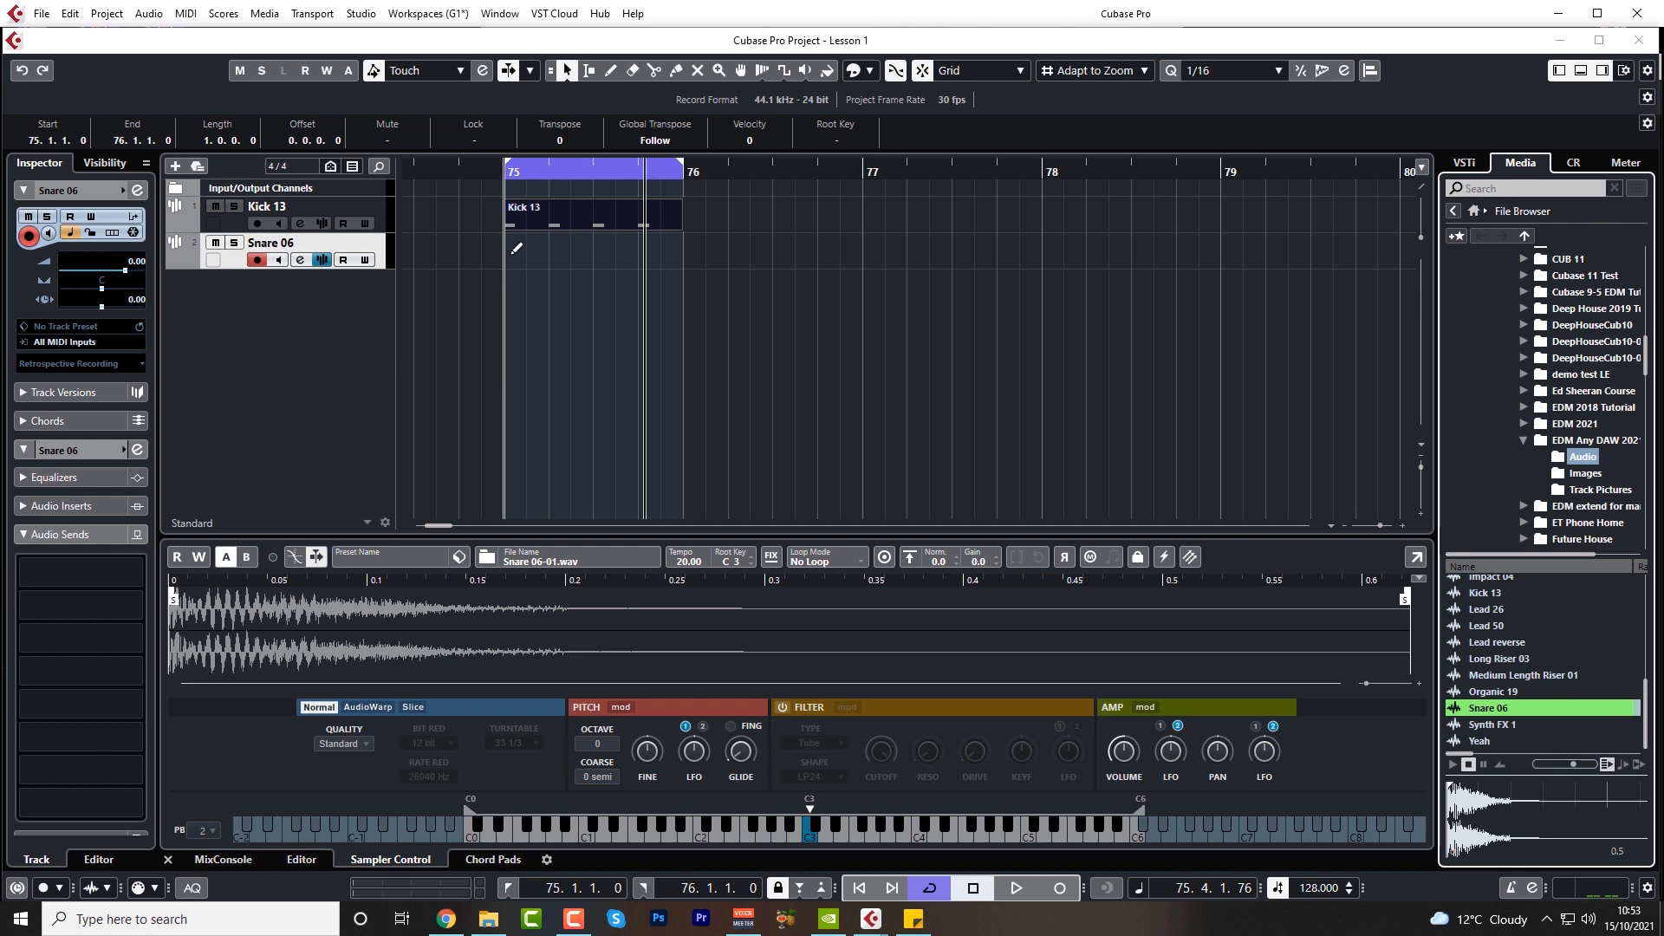
pyautogui.moveTo(511, 253); pyautogui.dragTo(683, 253)
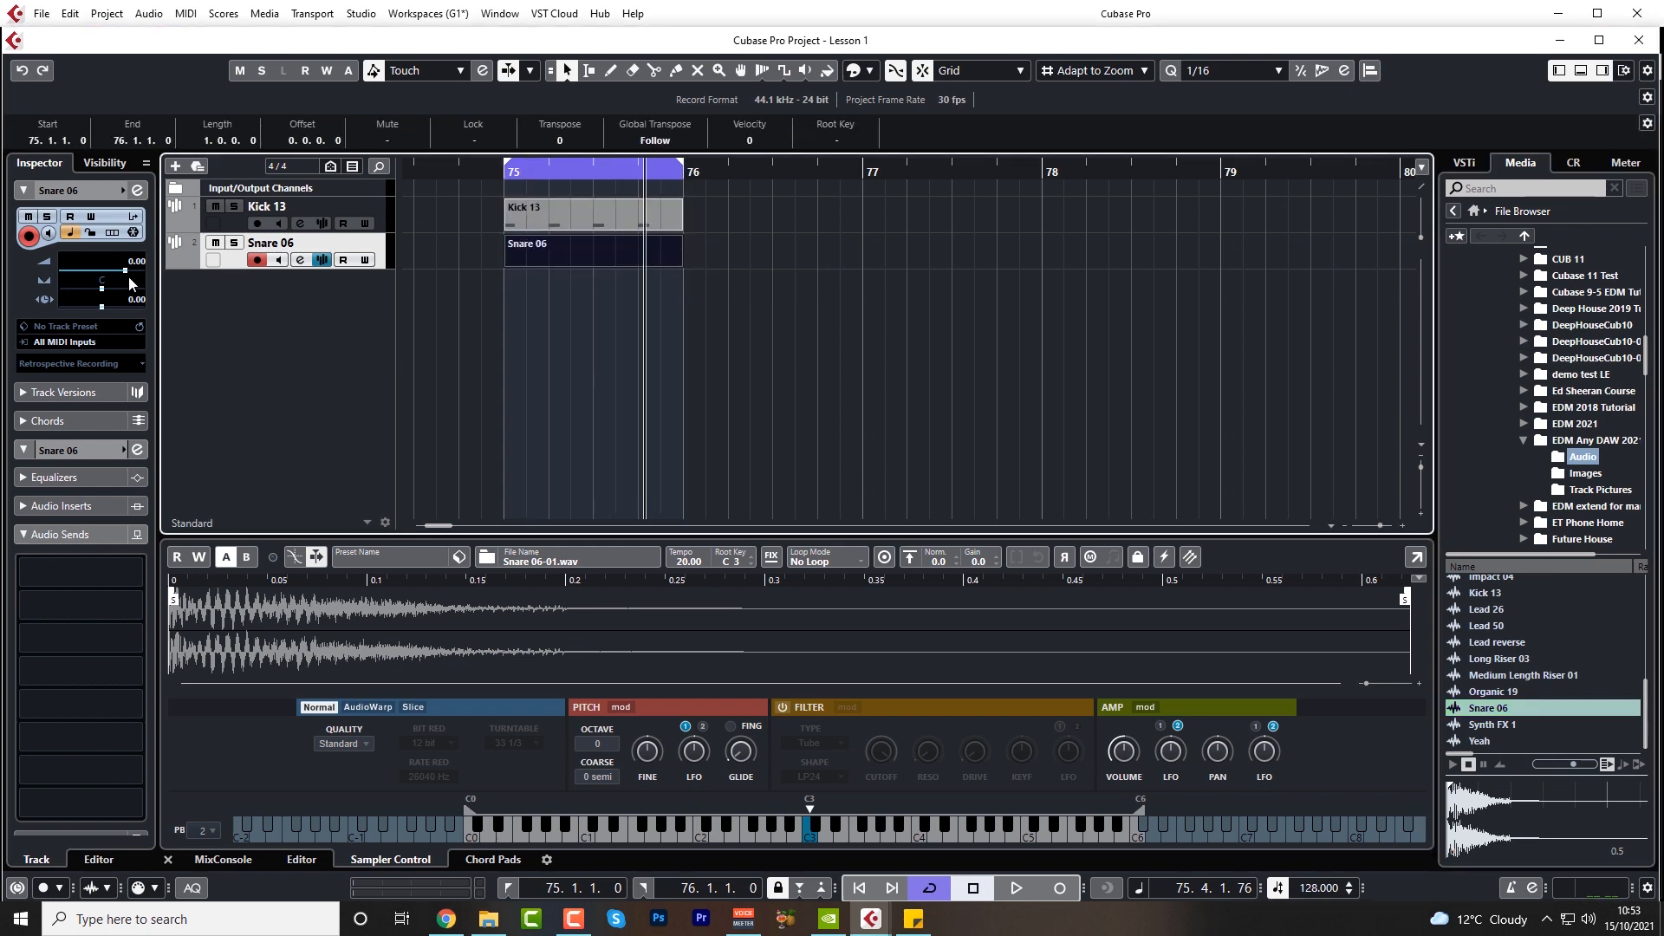
# - Program two C3 snare notes in the Snare 06 part at 75.1.4 and 75.2.3, with the first note's velocity at 87
pyautogui.doubleClick(555, 251)
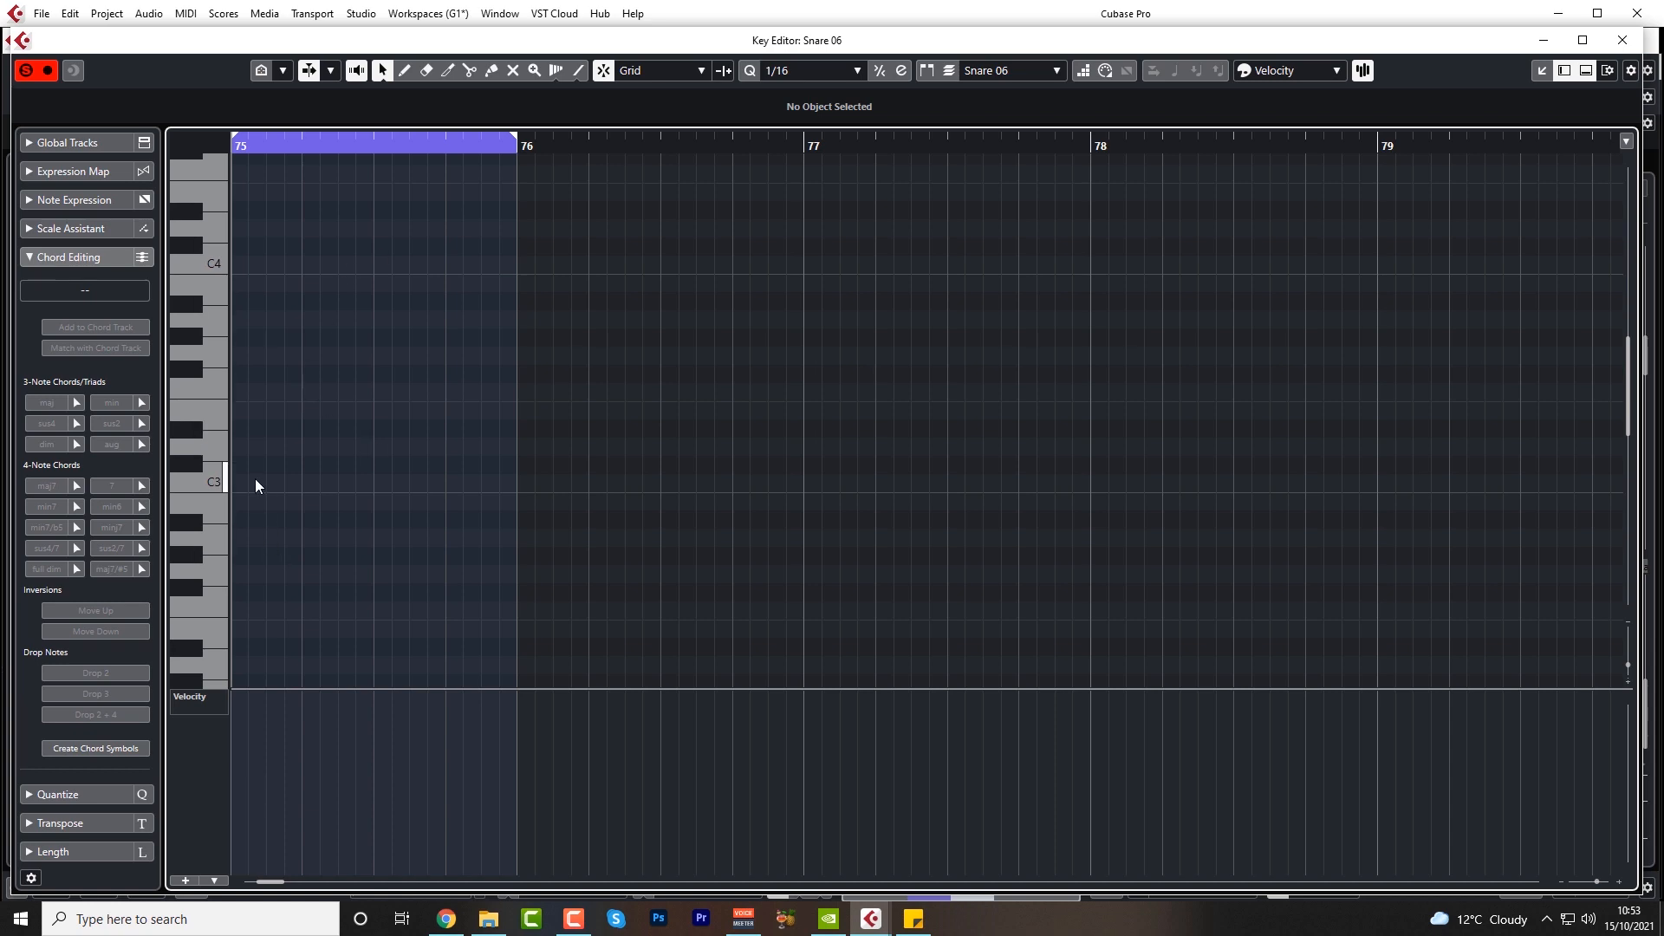
pyautogui.press('space')
pyautogui.click(283, 482)
pyautogui.click(329, 483)
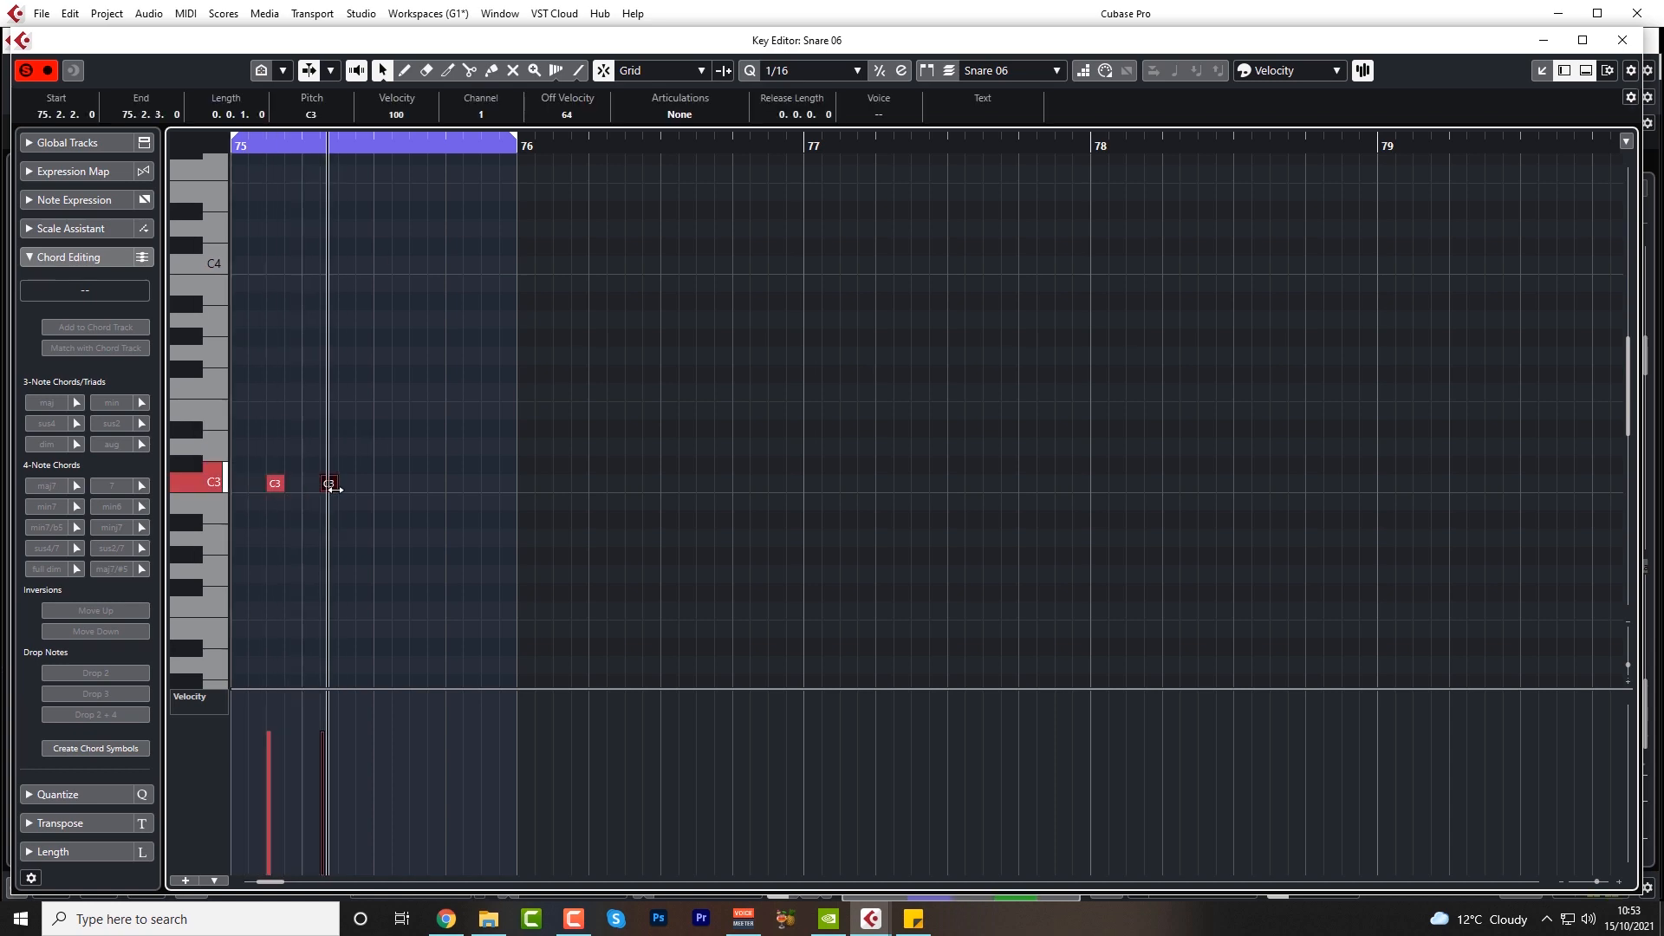
pyautogui.moveTo(275, 483); pyautogui.dragTo(338, 495)
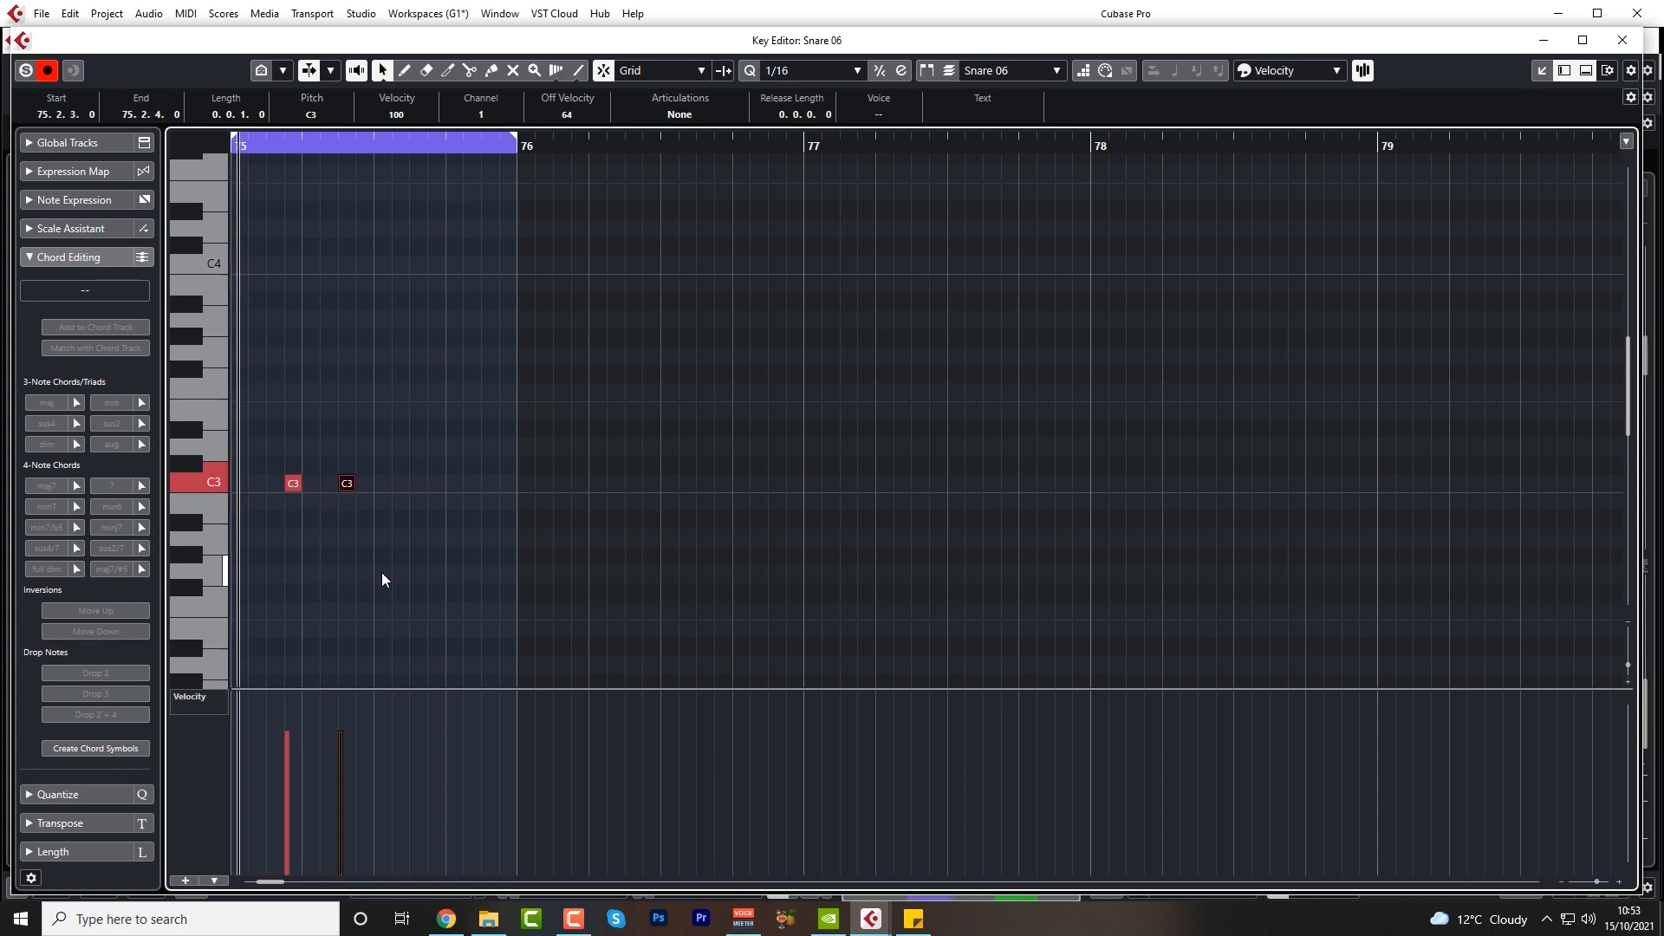
pyautogui.click(290, 749)
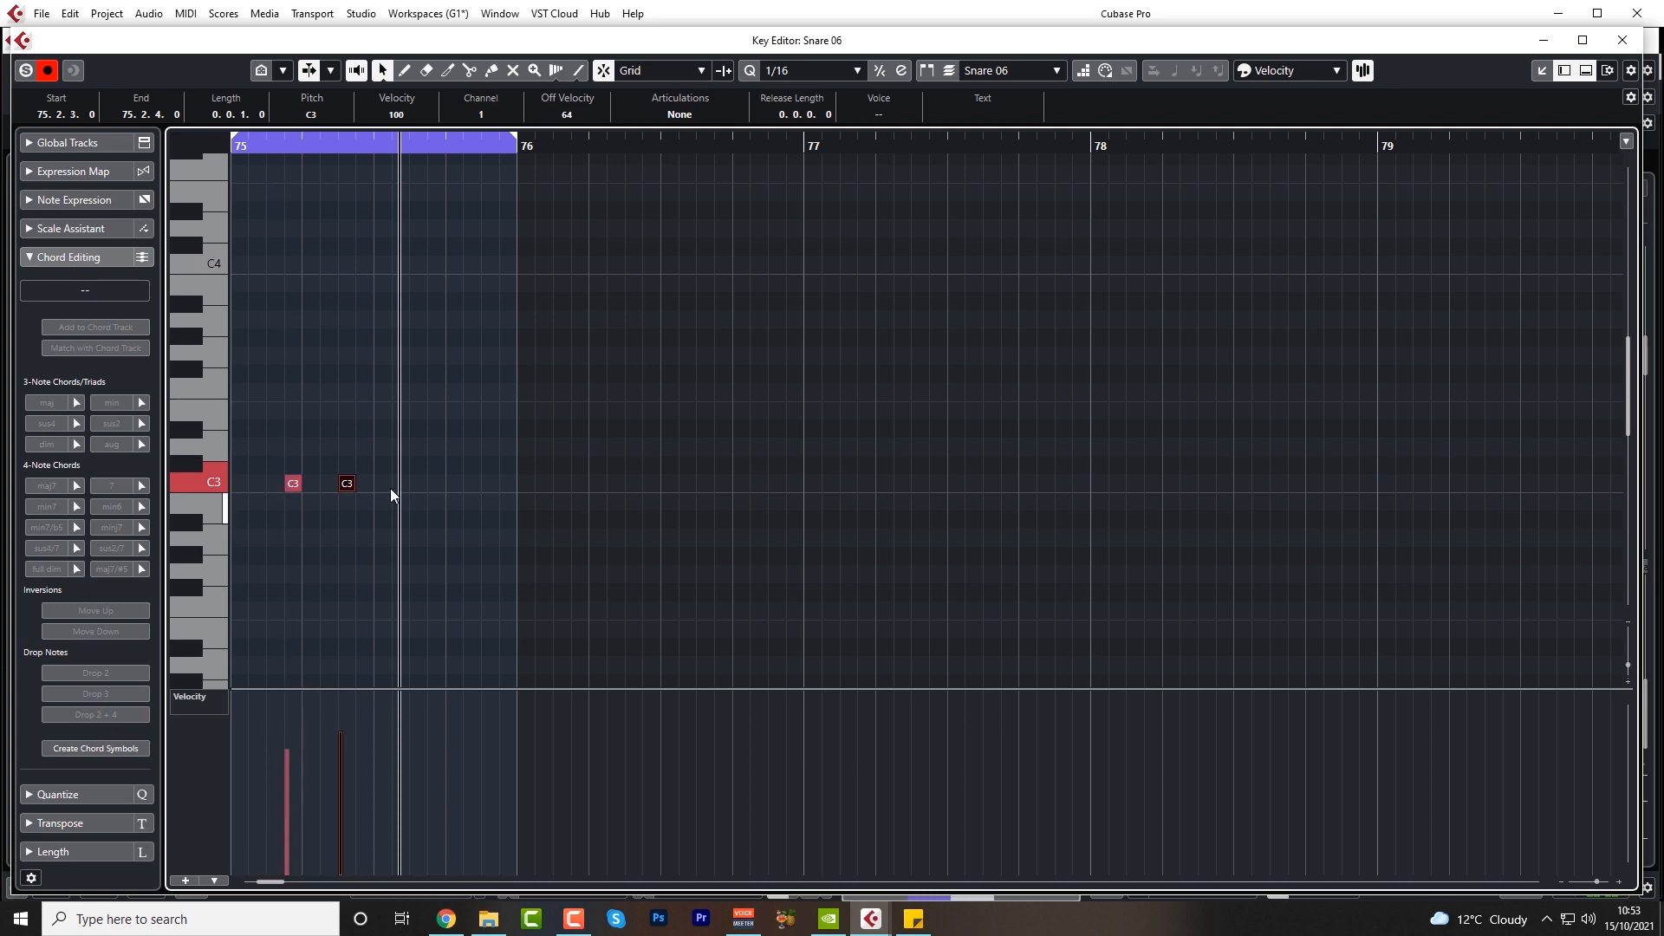
# - Copy both snare notes two beats on so the pair starts at 75.3.4, then start playback and close the note editor
pyautogui.click(305, 485)
pyautogui.moveTo(286, 457); pyautogui.dragTo(433, 487)
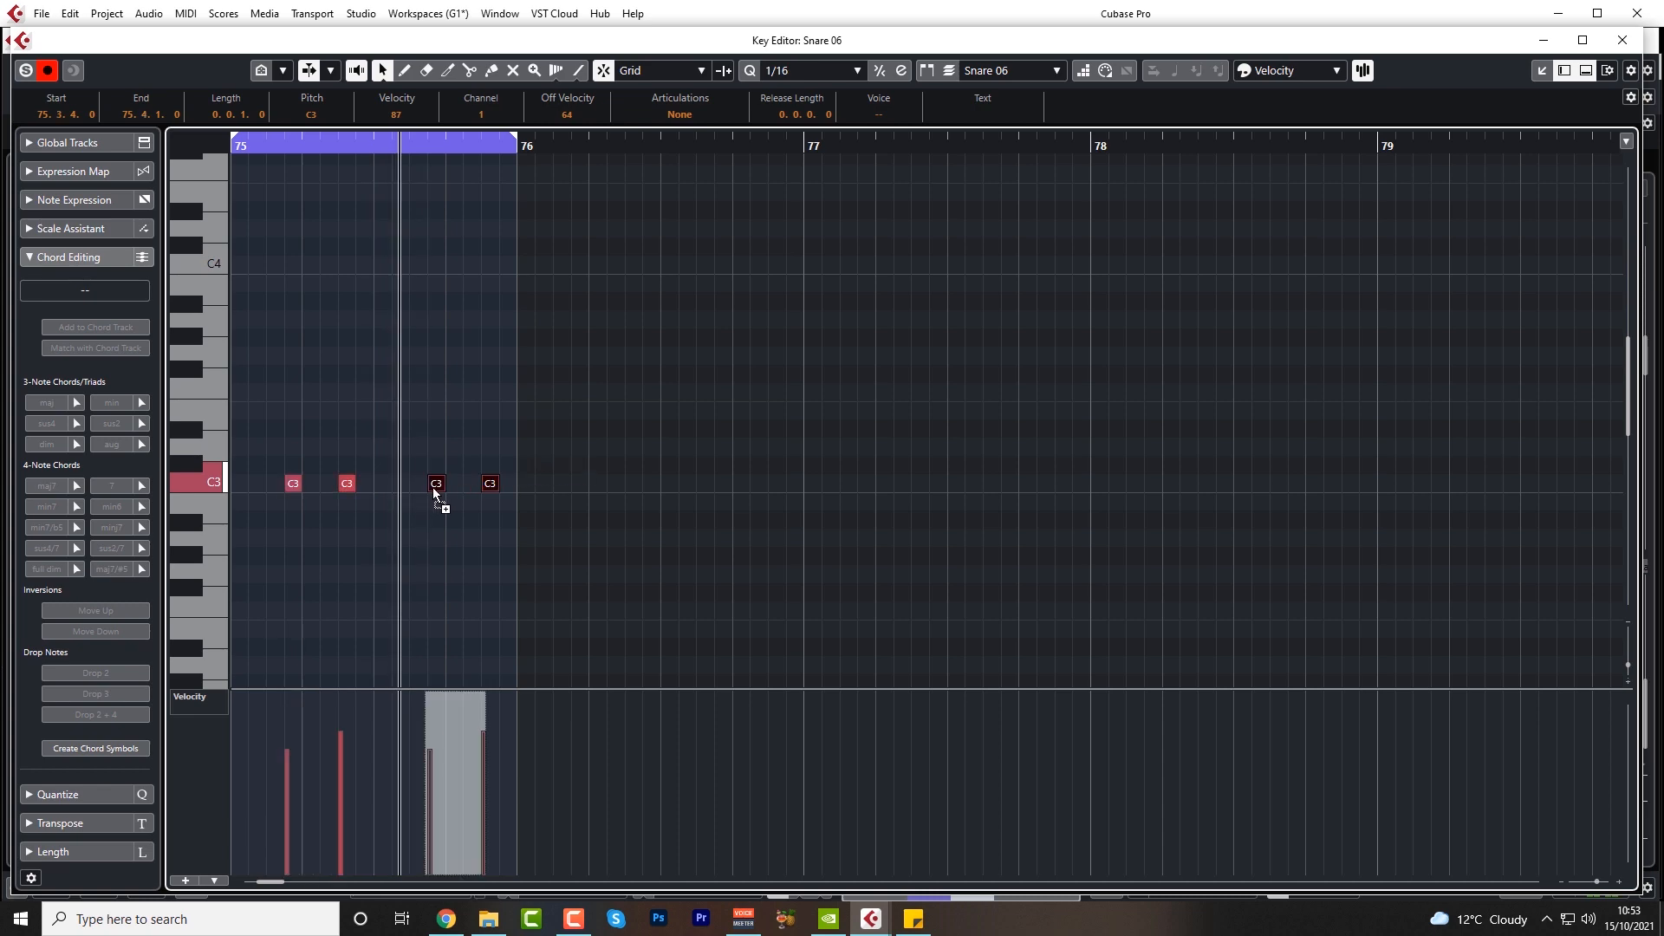
pyautogui.press('space')
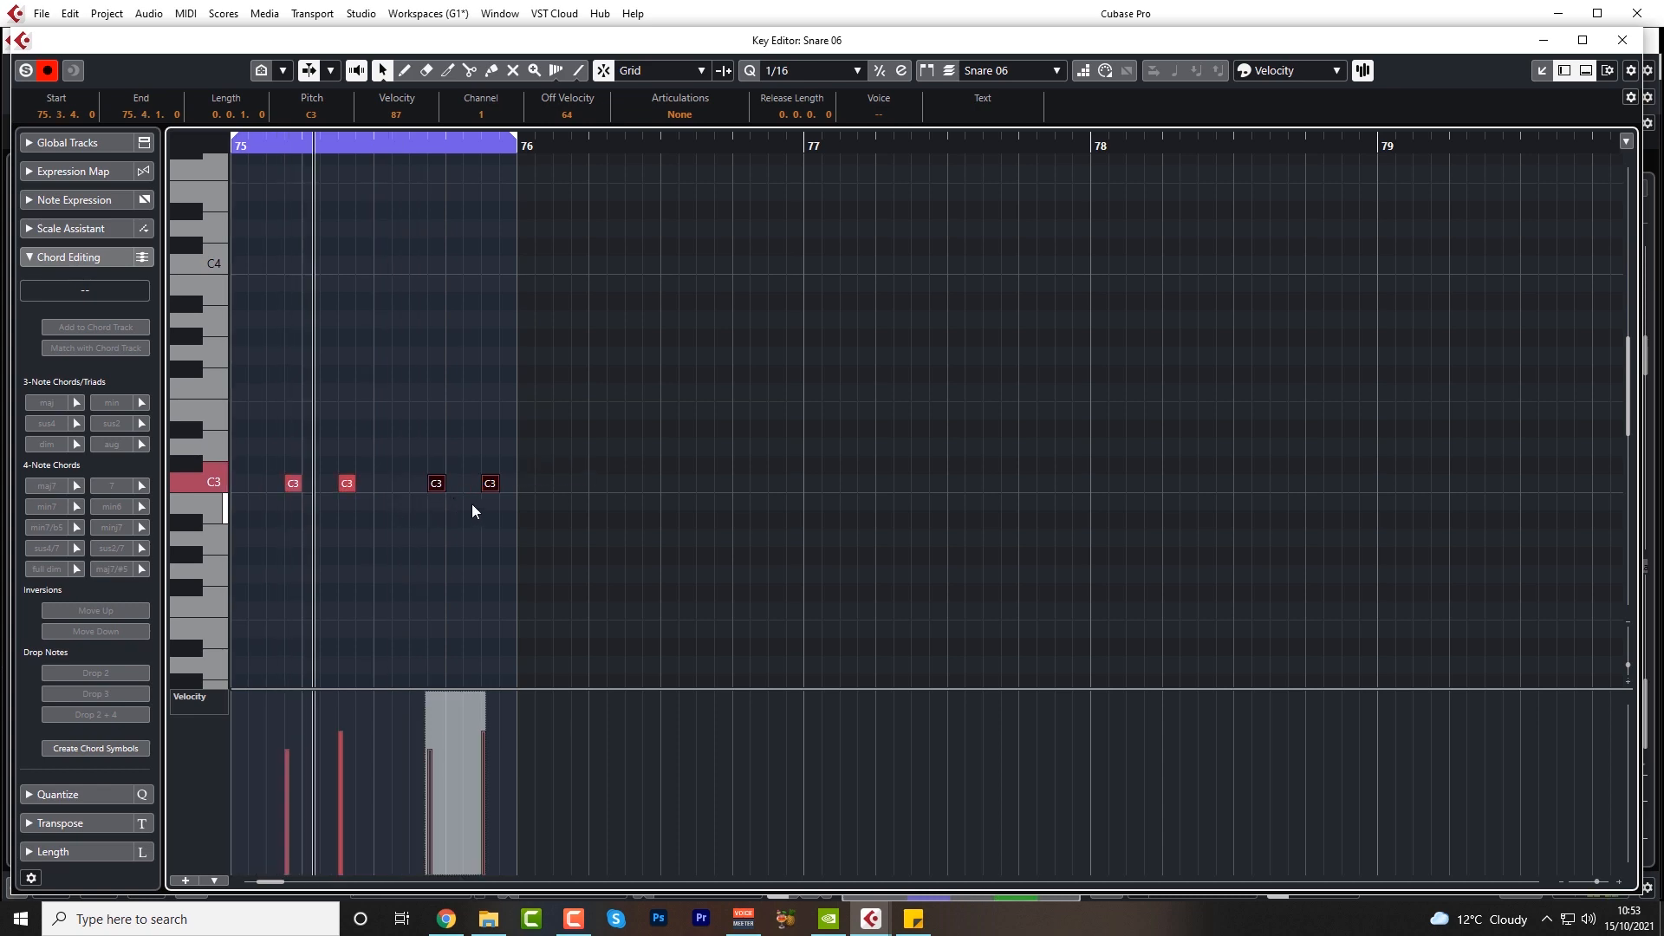
pyautogui.hotkey('ctrl', 'e')
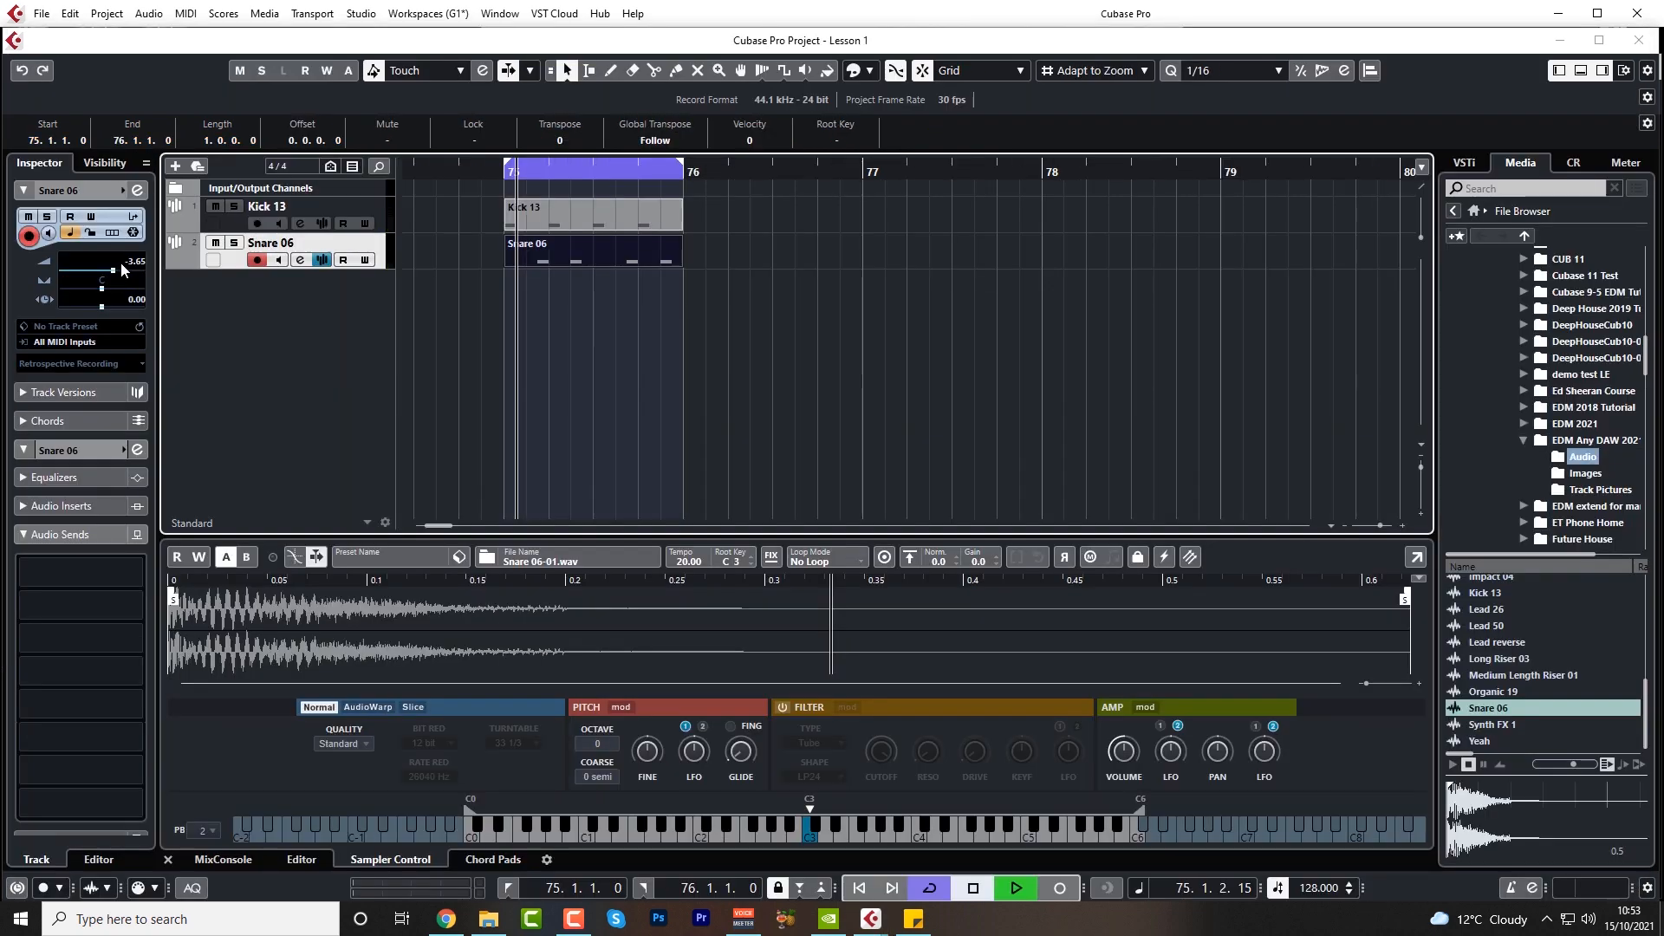
# - Lower the Snare 06 track volume to -5.68 dB during playback, stop, and hide the sampler controls
pyautogui.moveTo(137, 262); pyautogui.dragTo(137, 275)
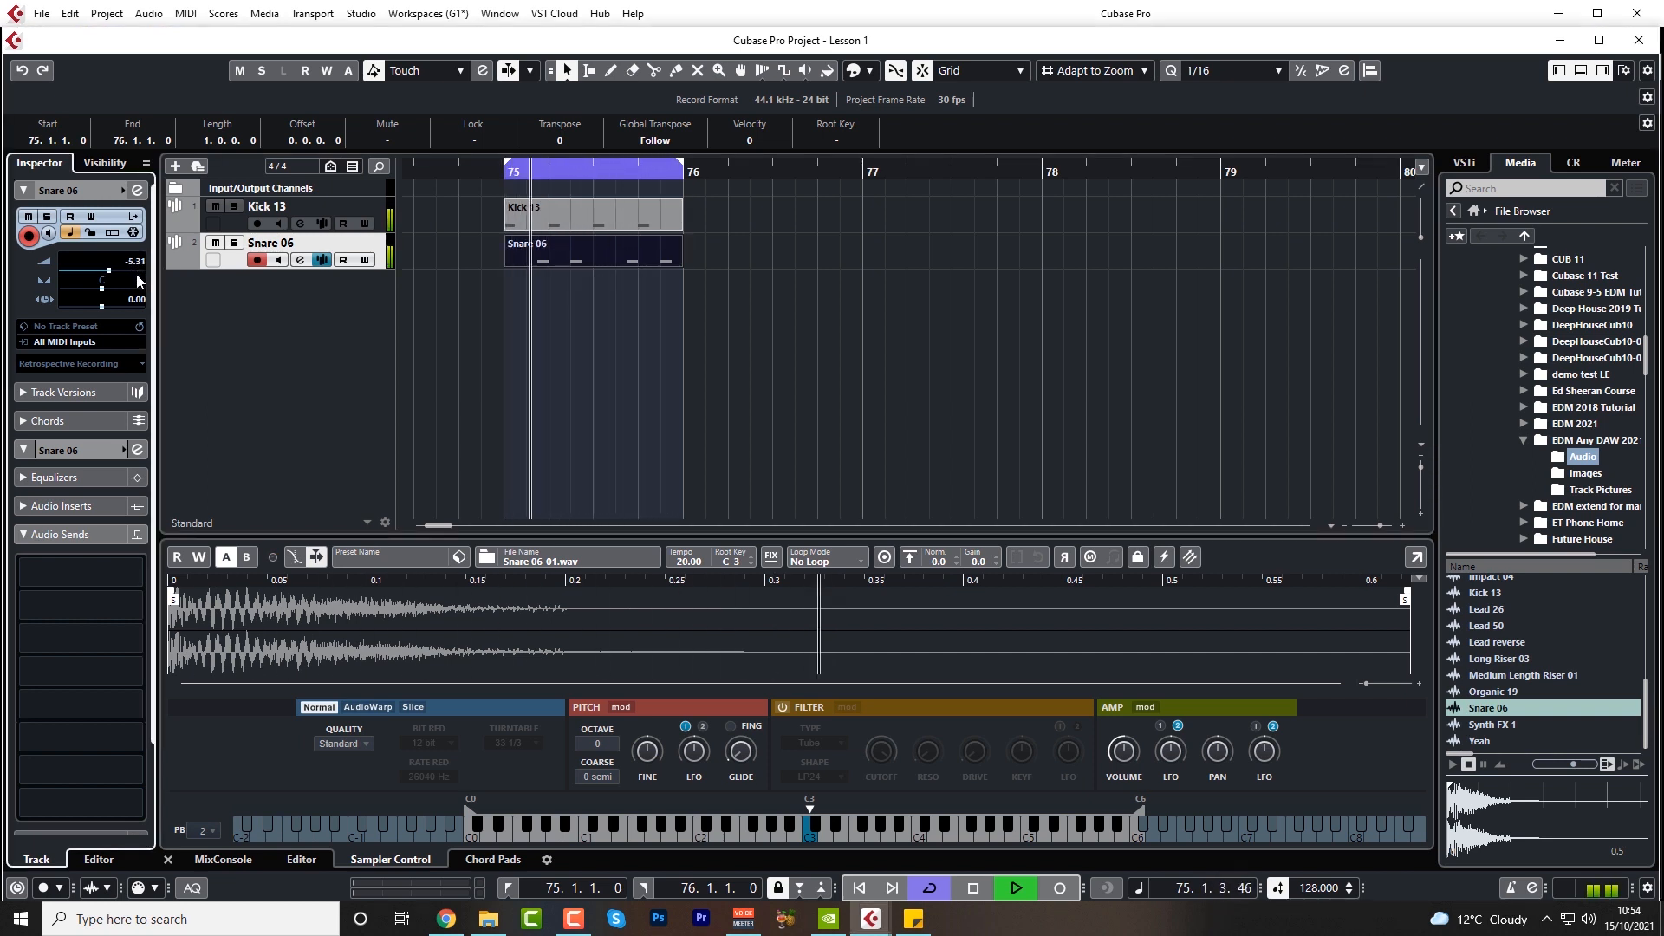
pyautogui.press('space')
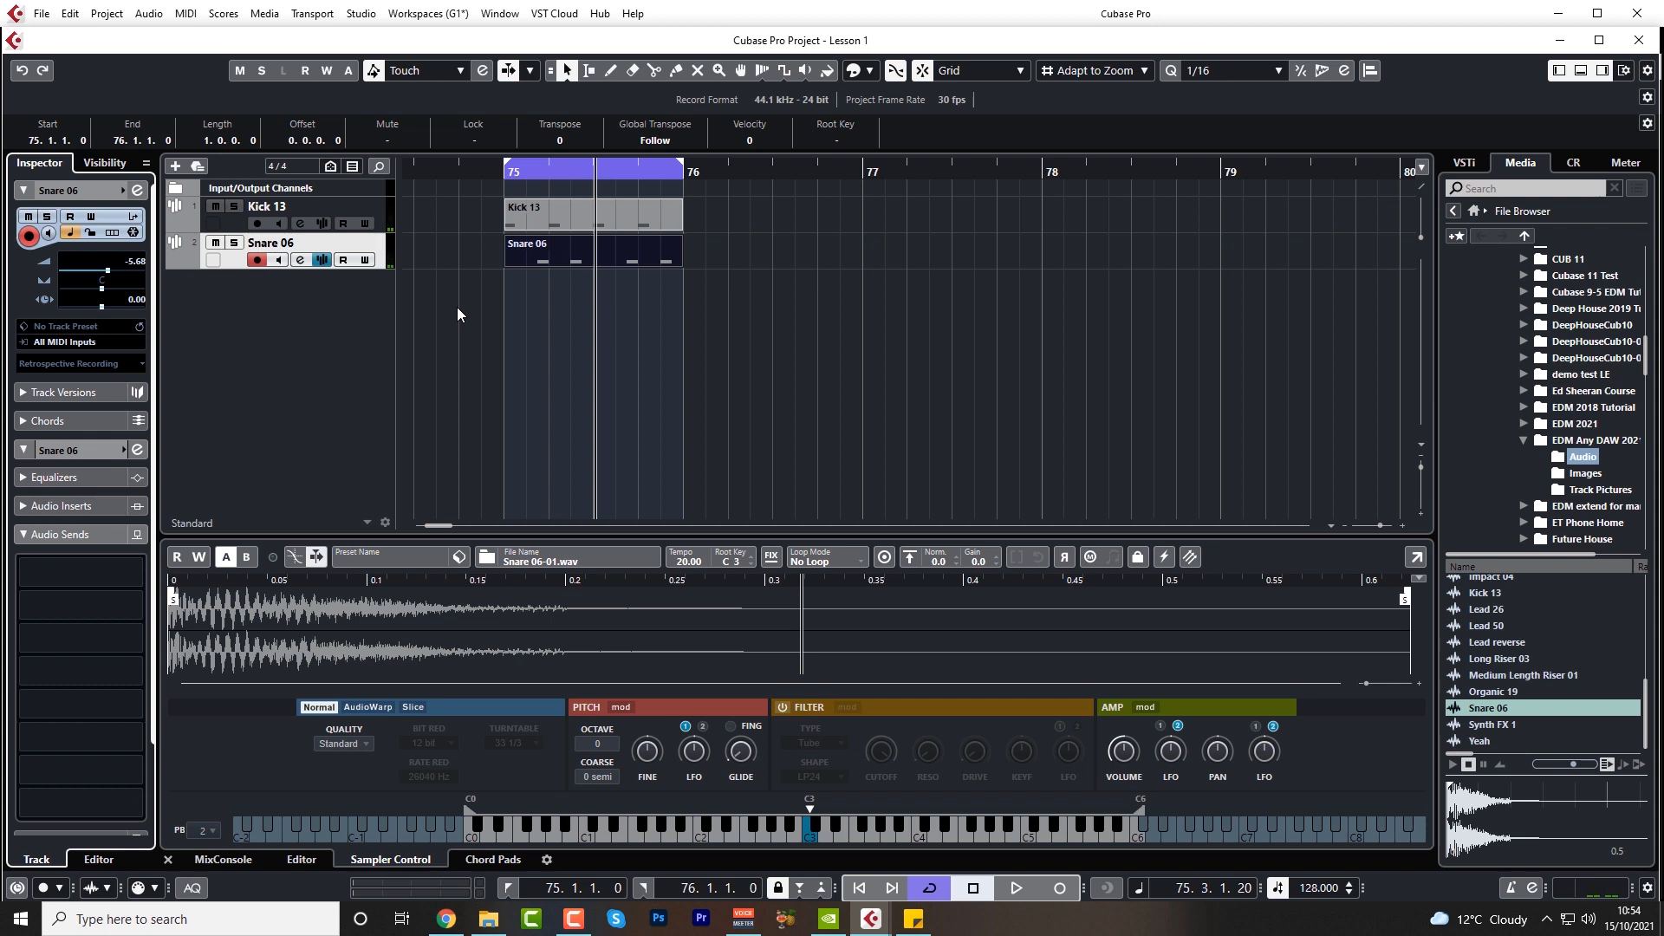
pyautogui.hotkey('ctrl', 'alt', 'e')
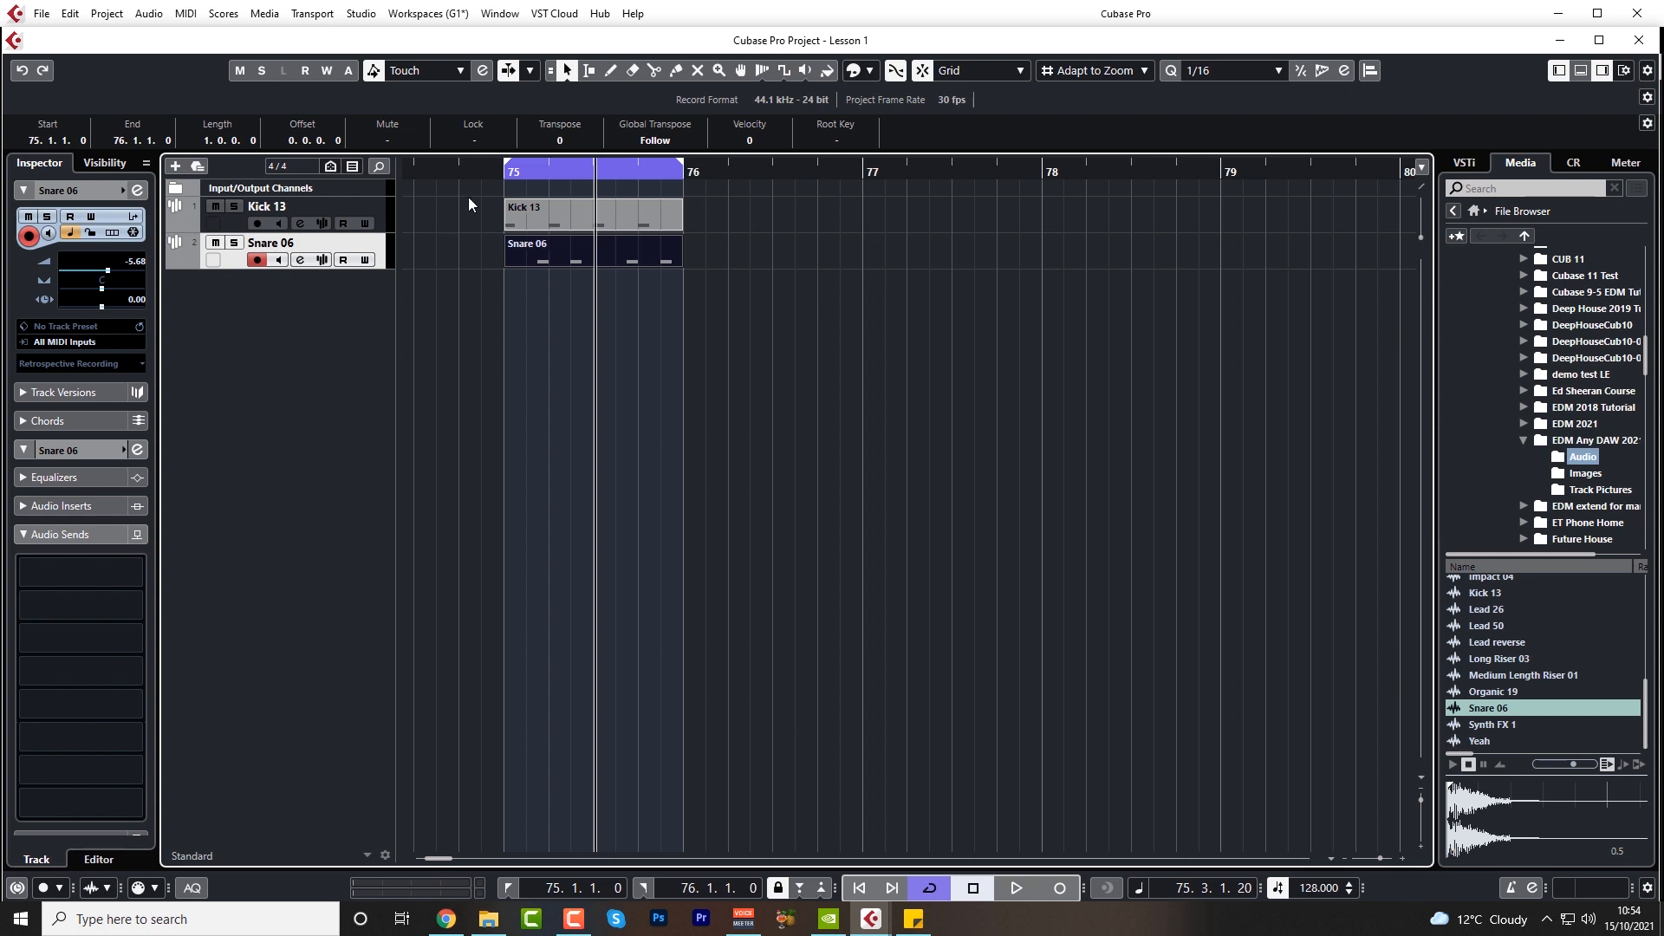
# - Add one Vital instrument track routed to Stereo Out and close the synth window after looking it over
pyautogui.rightClick(364, 327)
pyautogui.click(413, 359)
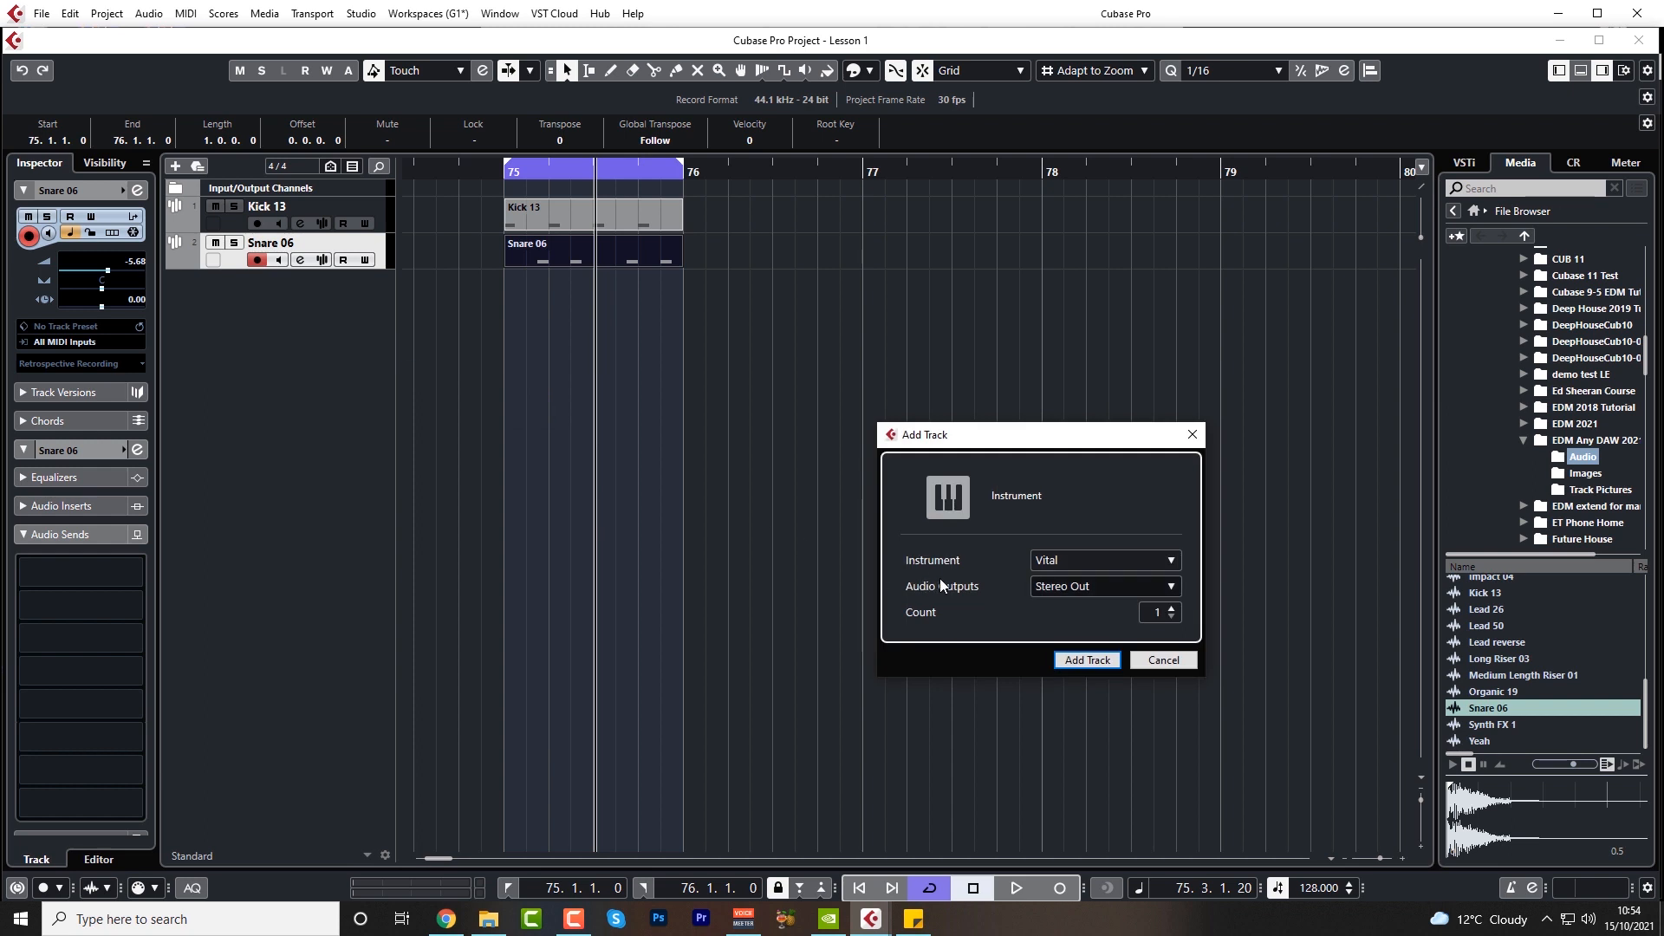
pyautogui.click(1075, 659)
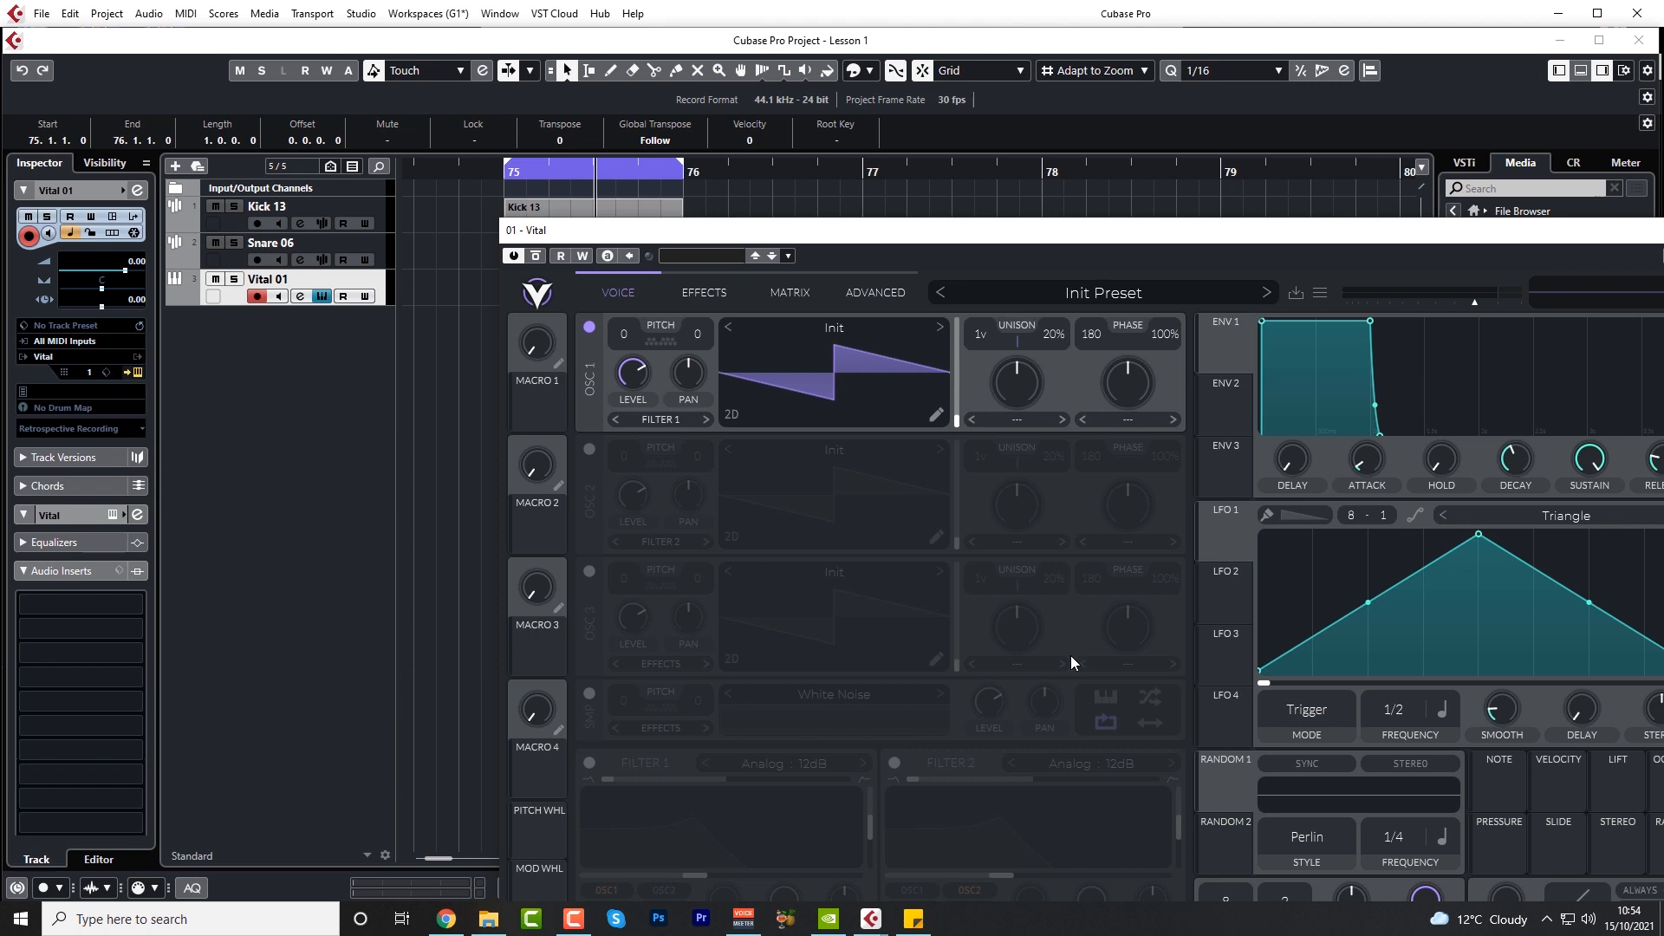
pyautogui.moveTo(1115, 243); pyautogui.dragTo(839, 92)
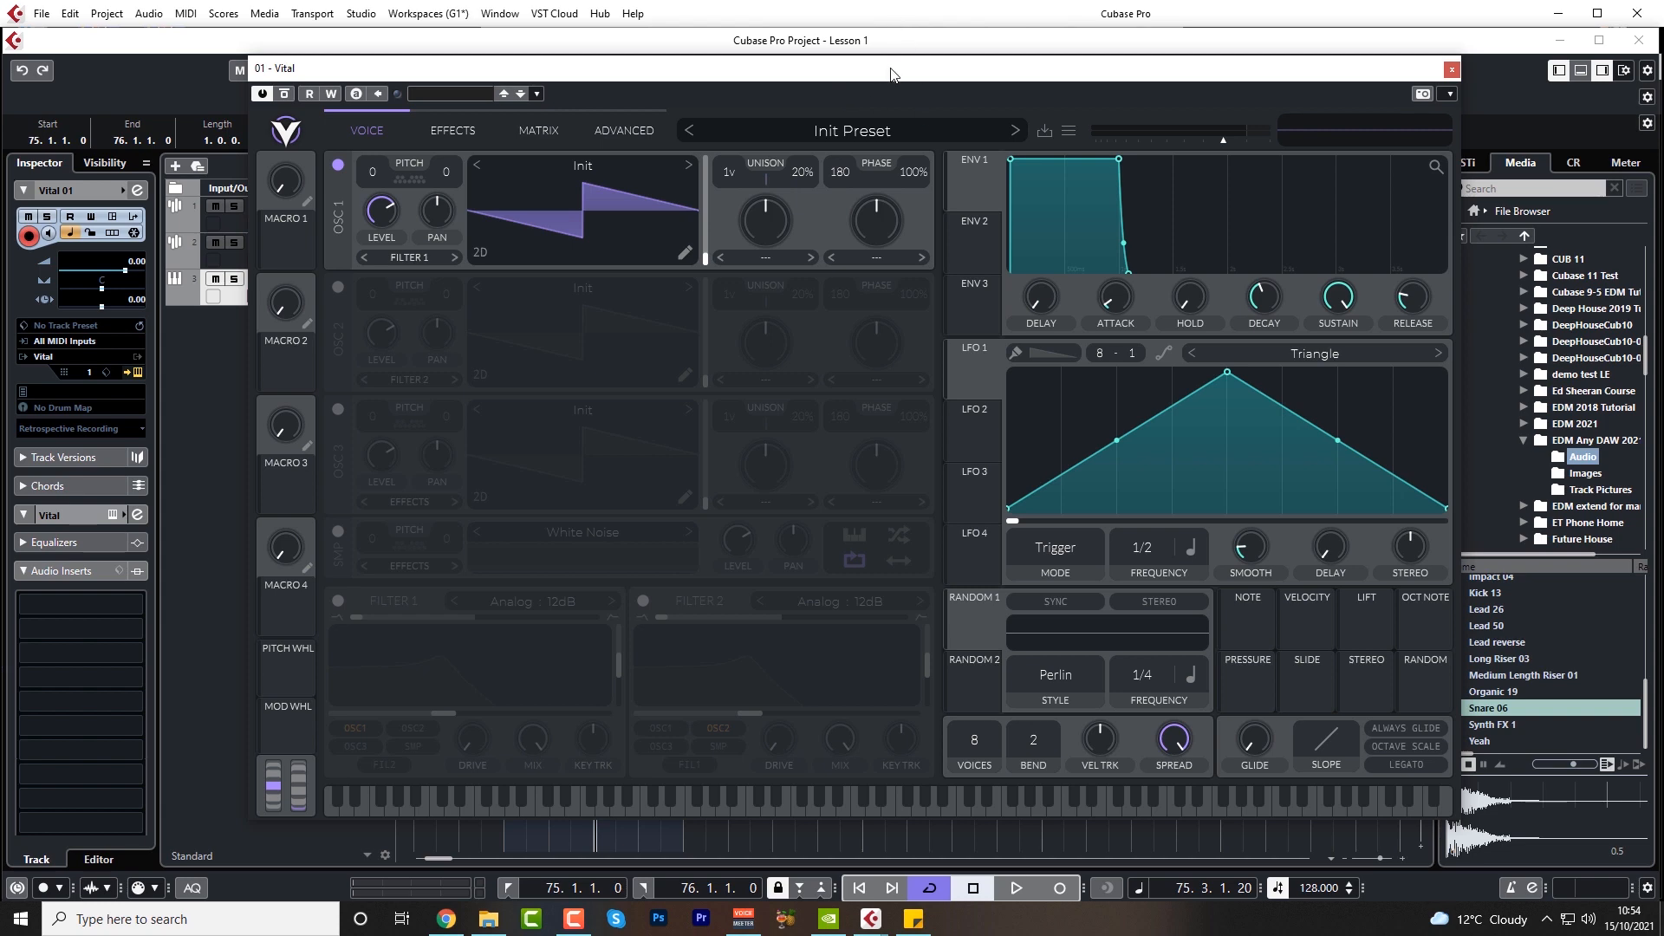
pyautogui.moveTo(891, 69); pyautogui.dragTo(846, 59)
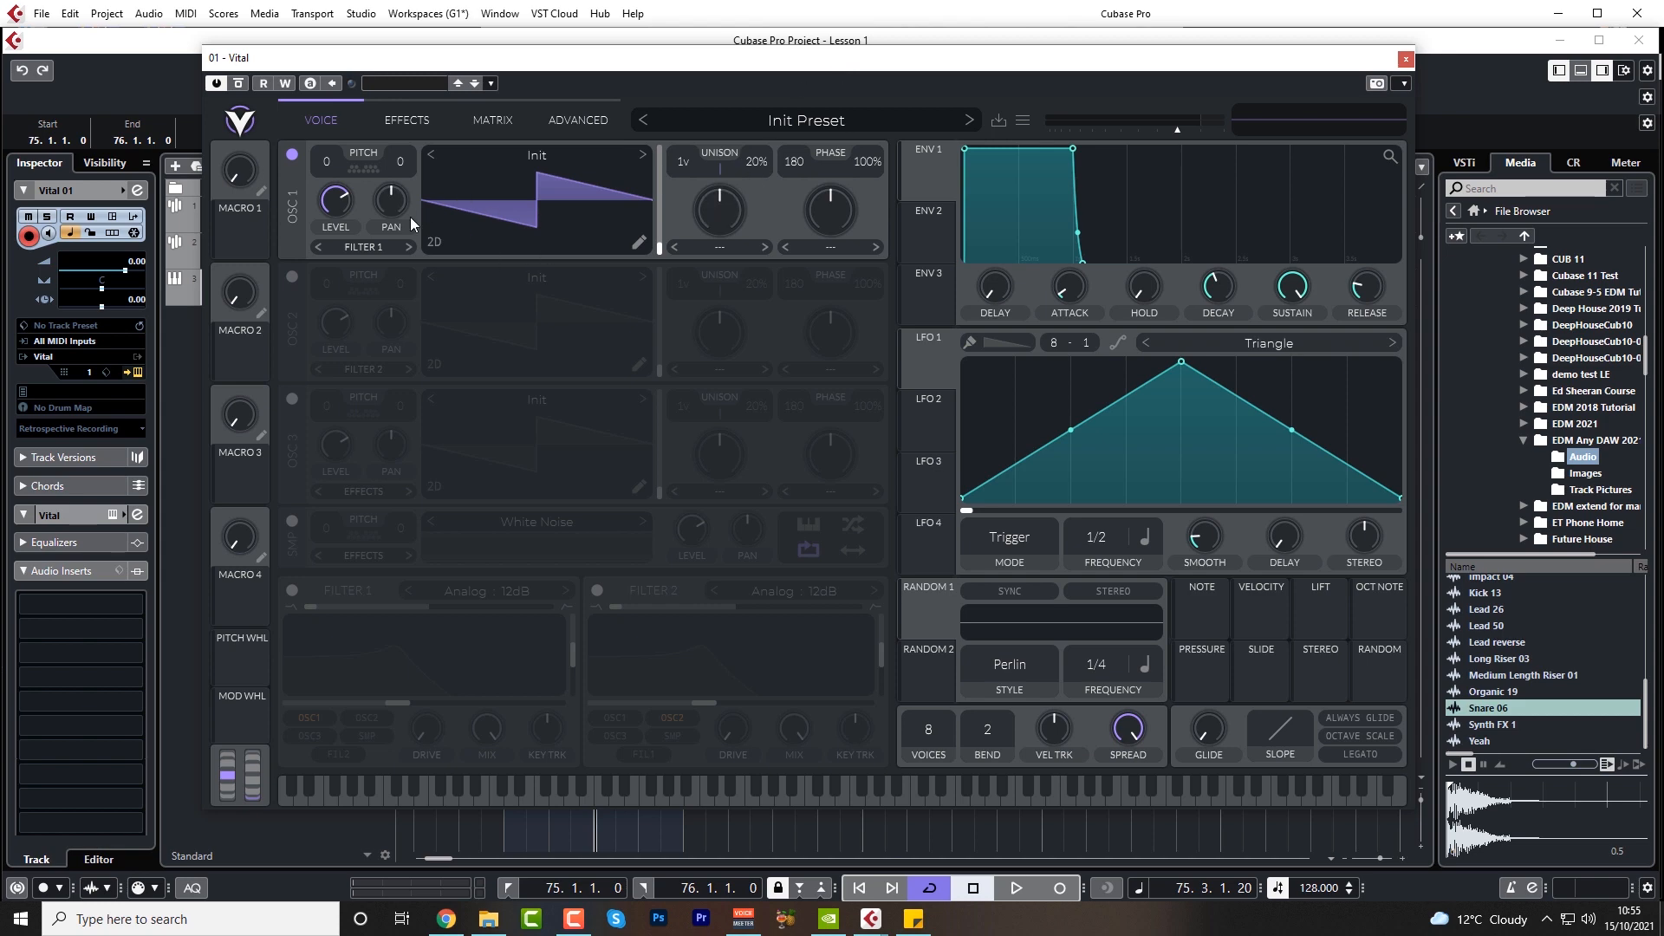
pyautogui.click(1405, 59)
# - Set the Vital 01 track volume to -6.37 dB and draw a one-bar part at bar 75, opened for note editing
pyautogui.moveTo(140, 259); pyautogui.dragTo(137, 296)
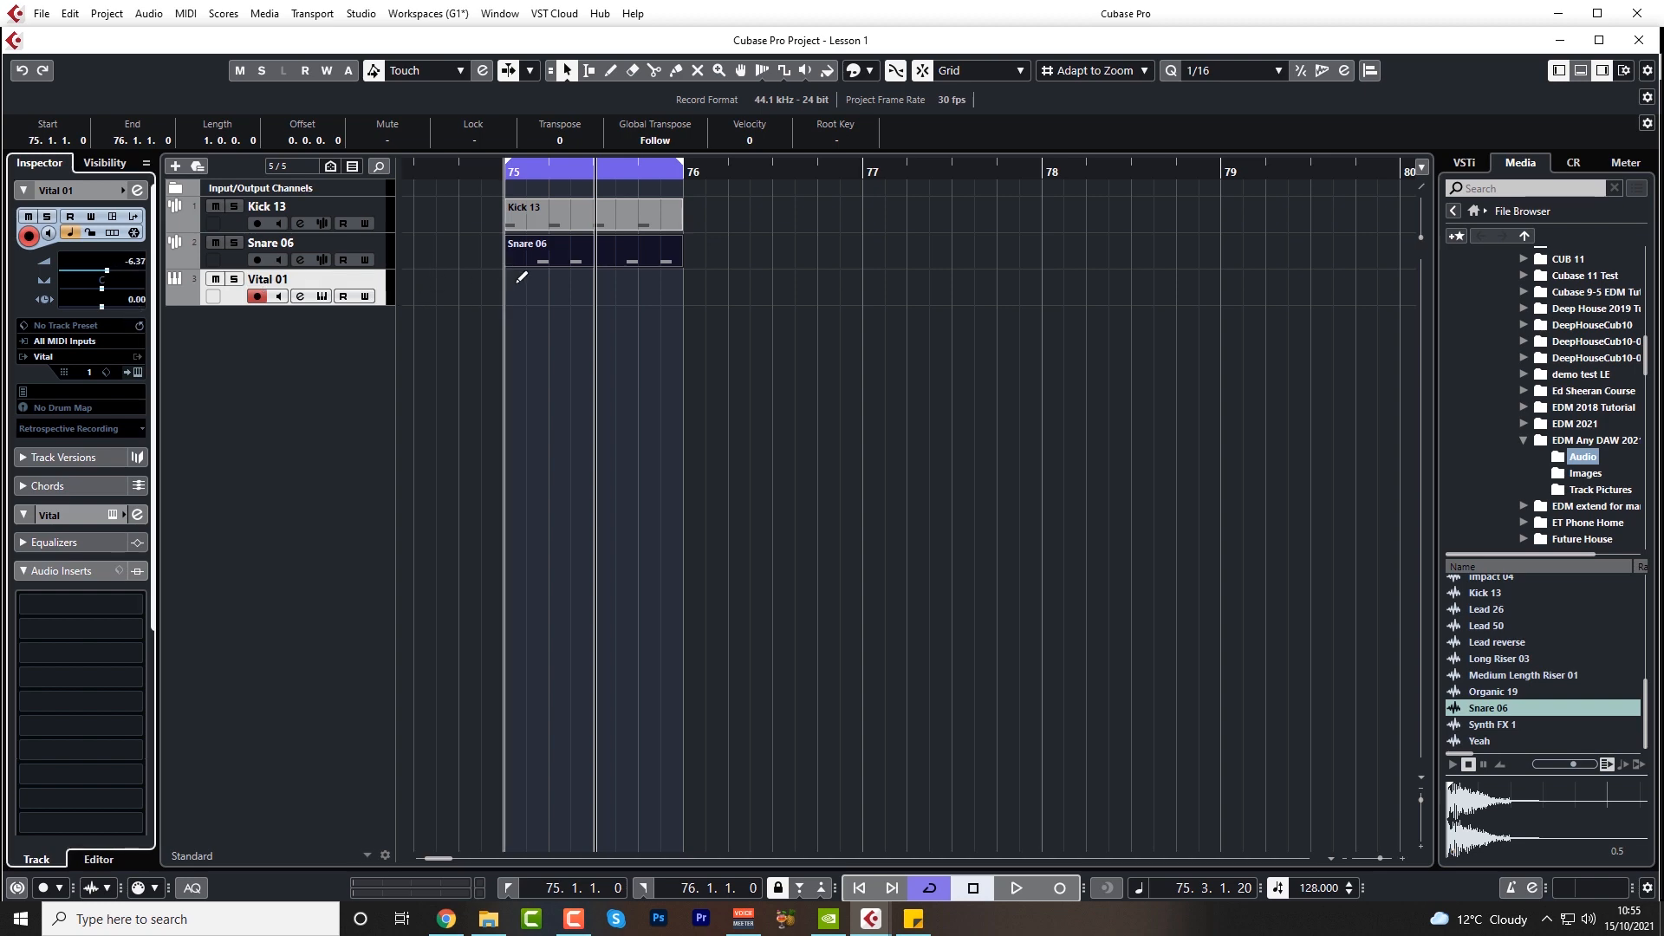
pyautogui.moveTo(512, 284); pyautogui.dragTo(681, 294)
pyautogui.doubleClick(553, 291)
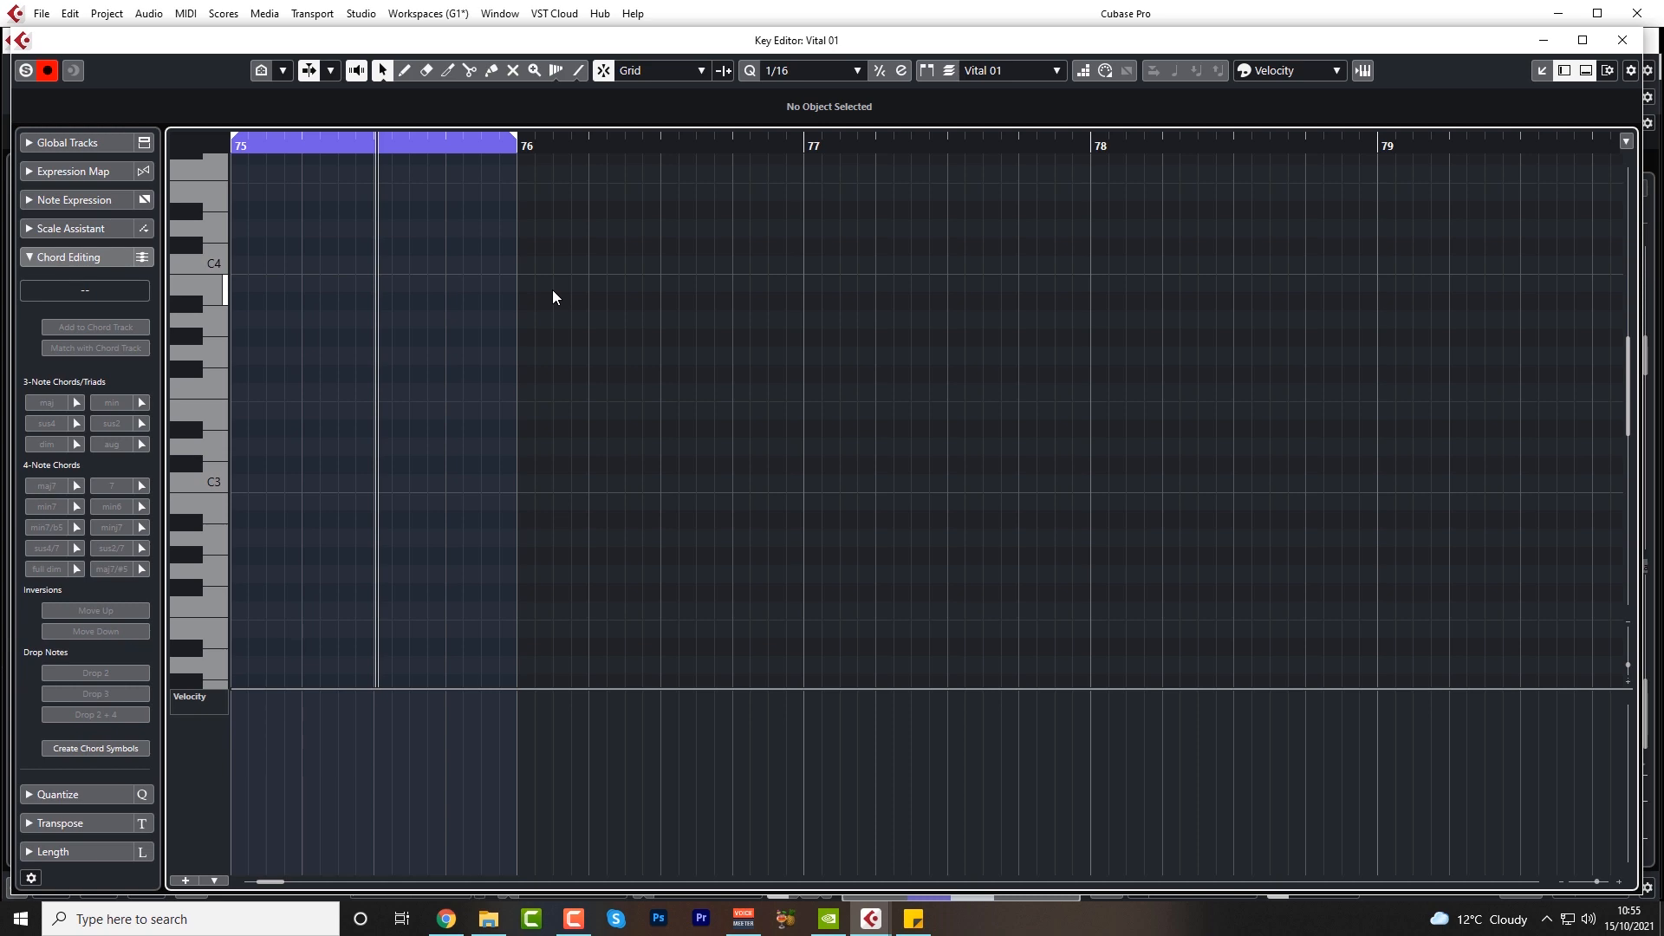
pyautogui.press('h')
pyautogui.press('h')
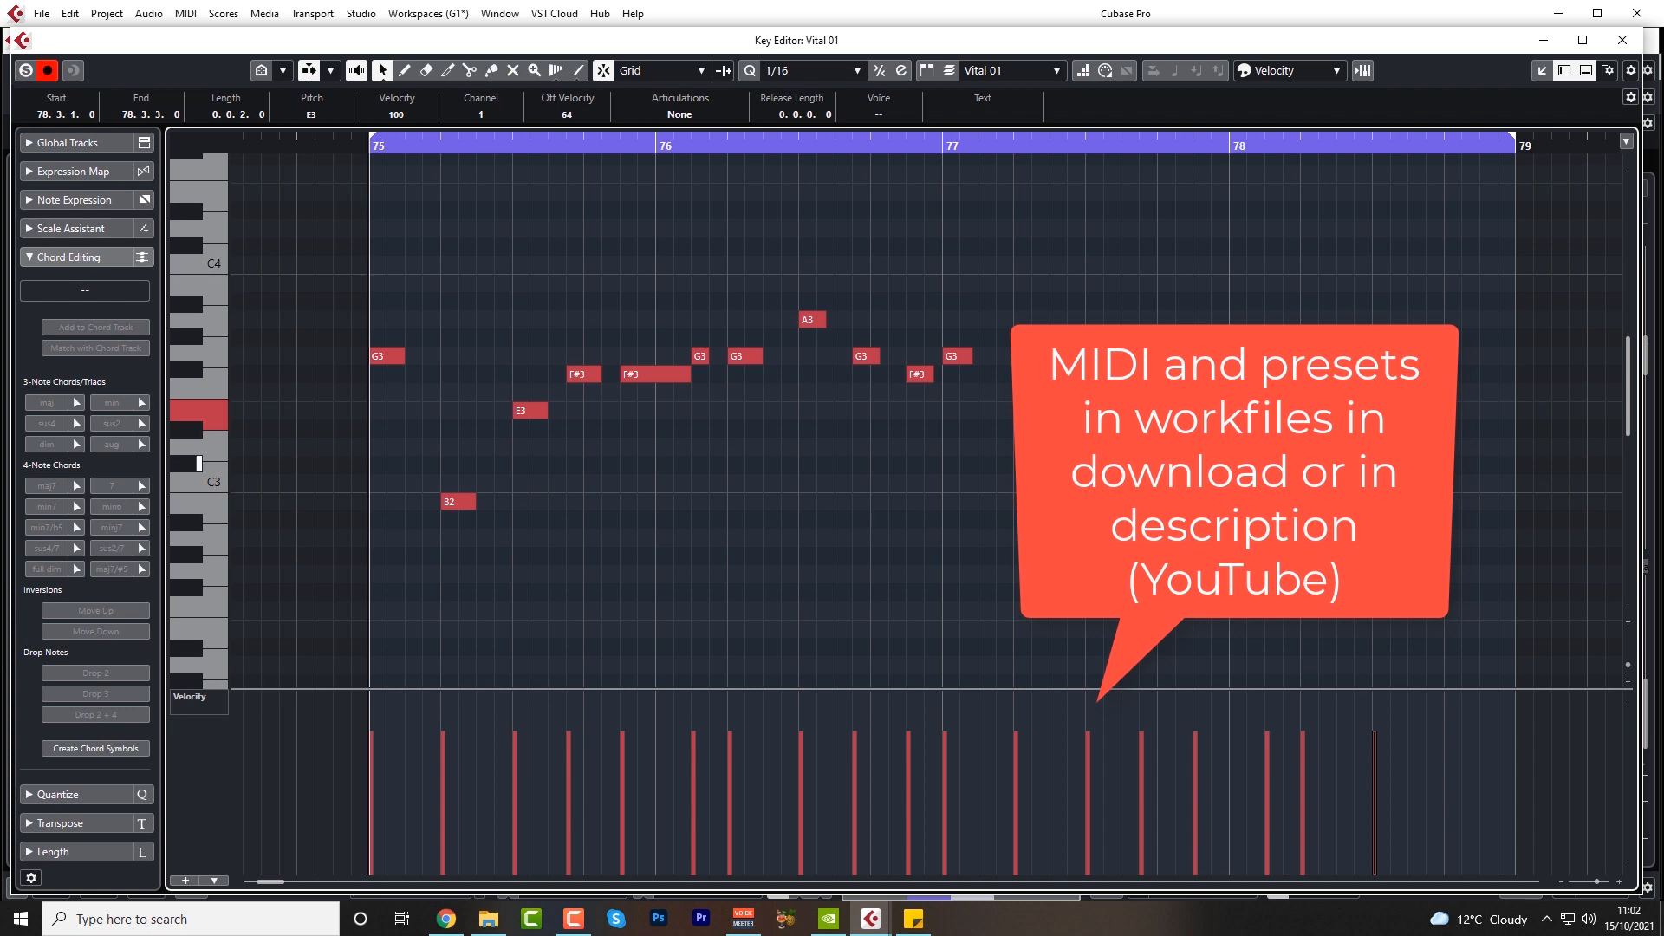
# - Play through the four-bar Vital 01 melody and close its note editor
pyautogui.press('space')
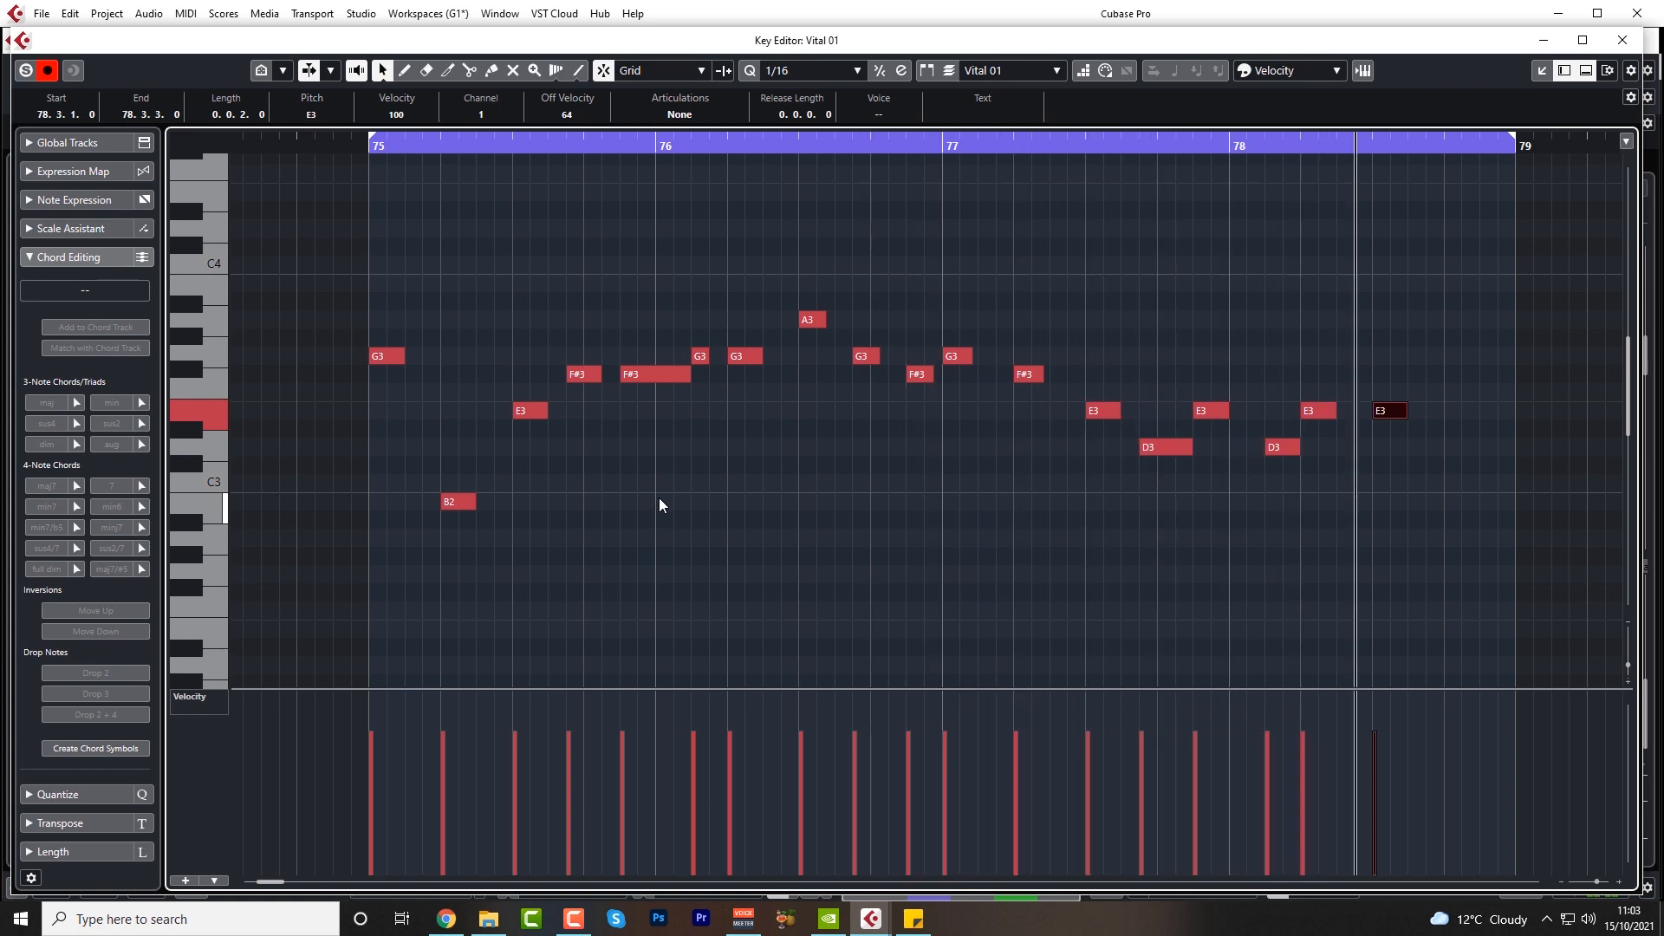
pyautogui.press('space')
pyautogui.click(1622, 40)
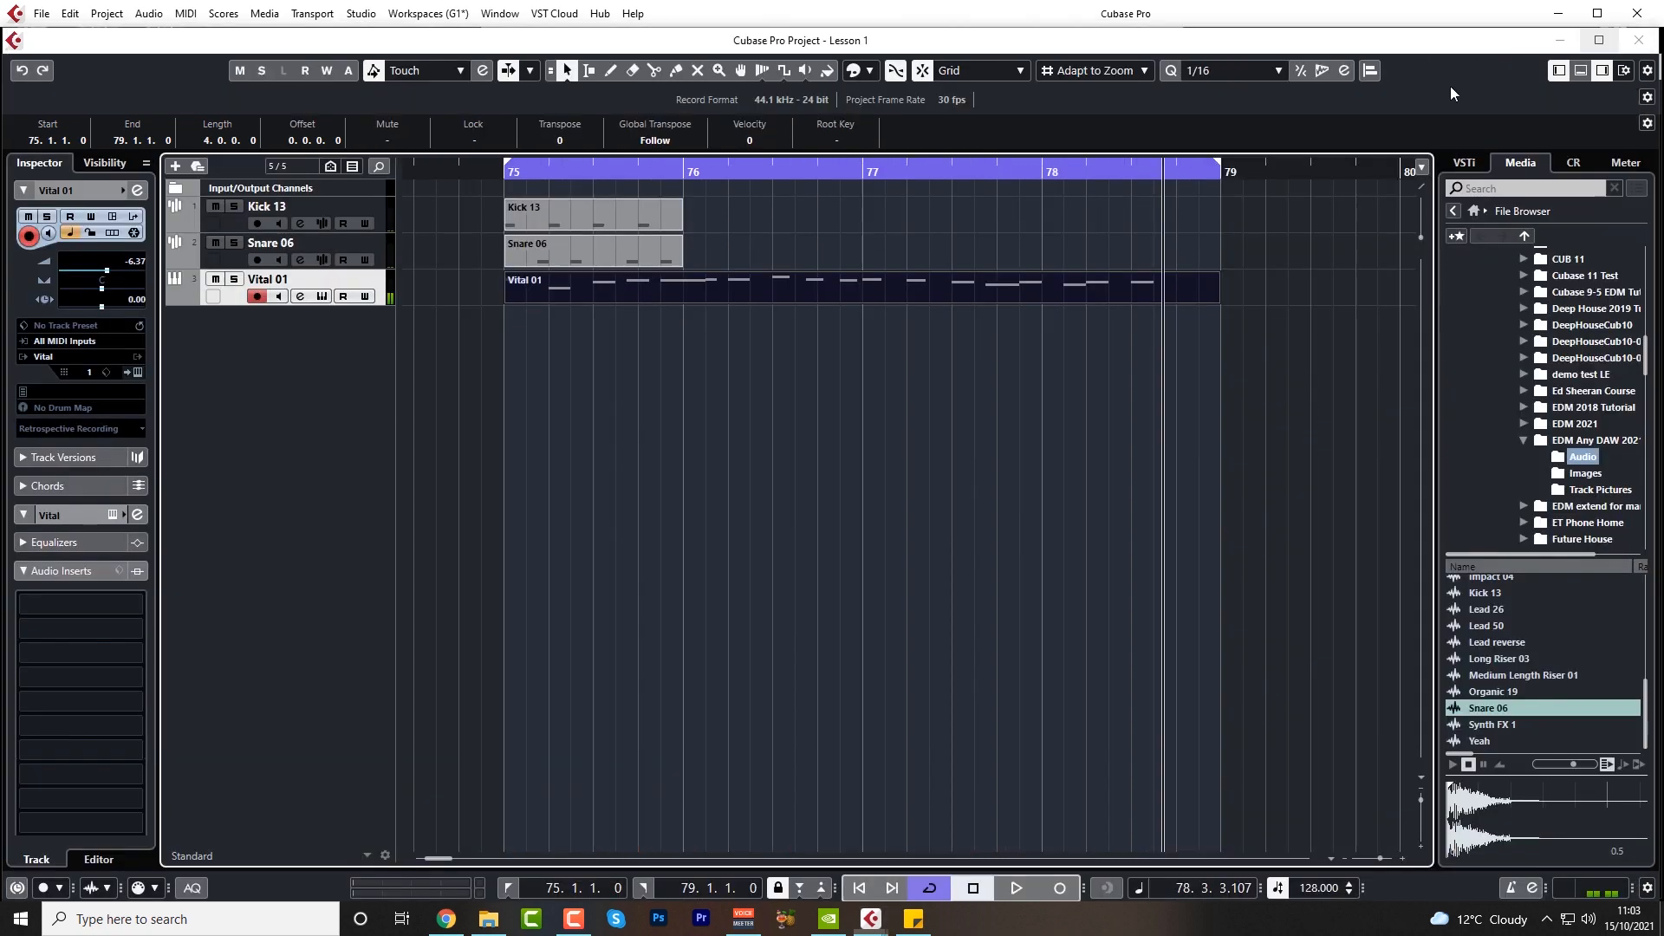
# - Duplicate the one-bar Kick 13 and Snare 06 parts three times to fill bars 75 to 78, and return to the loop start
pyautogui.moveTo(710, 252); pyautogui.dragTo(629, 224)
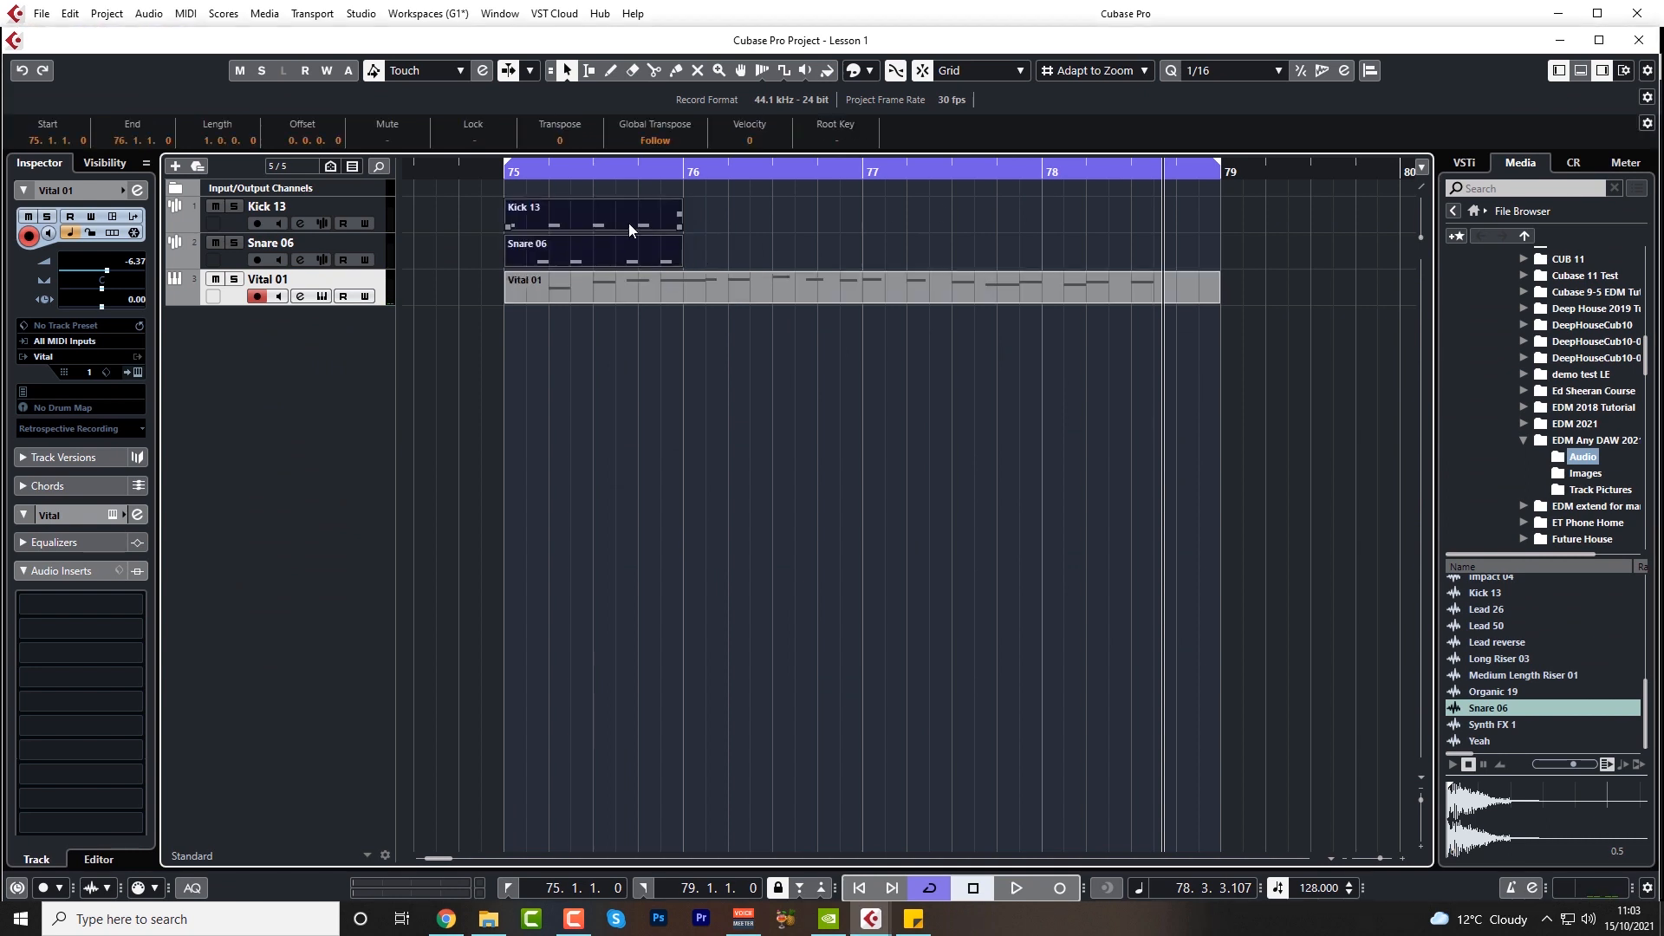
pyautogui.hotkey('ctrl', 'd')
pyautogui.hotkey('ctrl', 'd')
pyautogui.hotkey('ctrl', 'd')
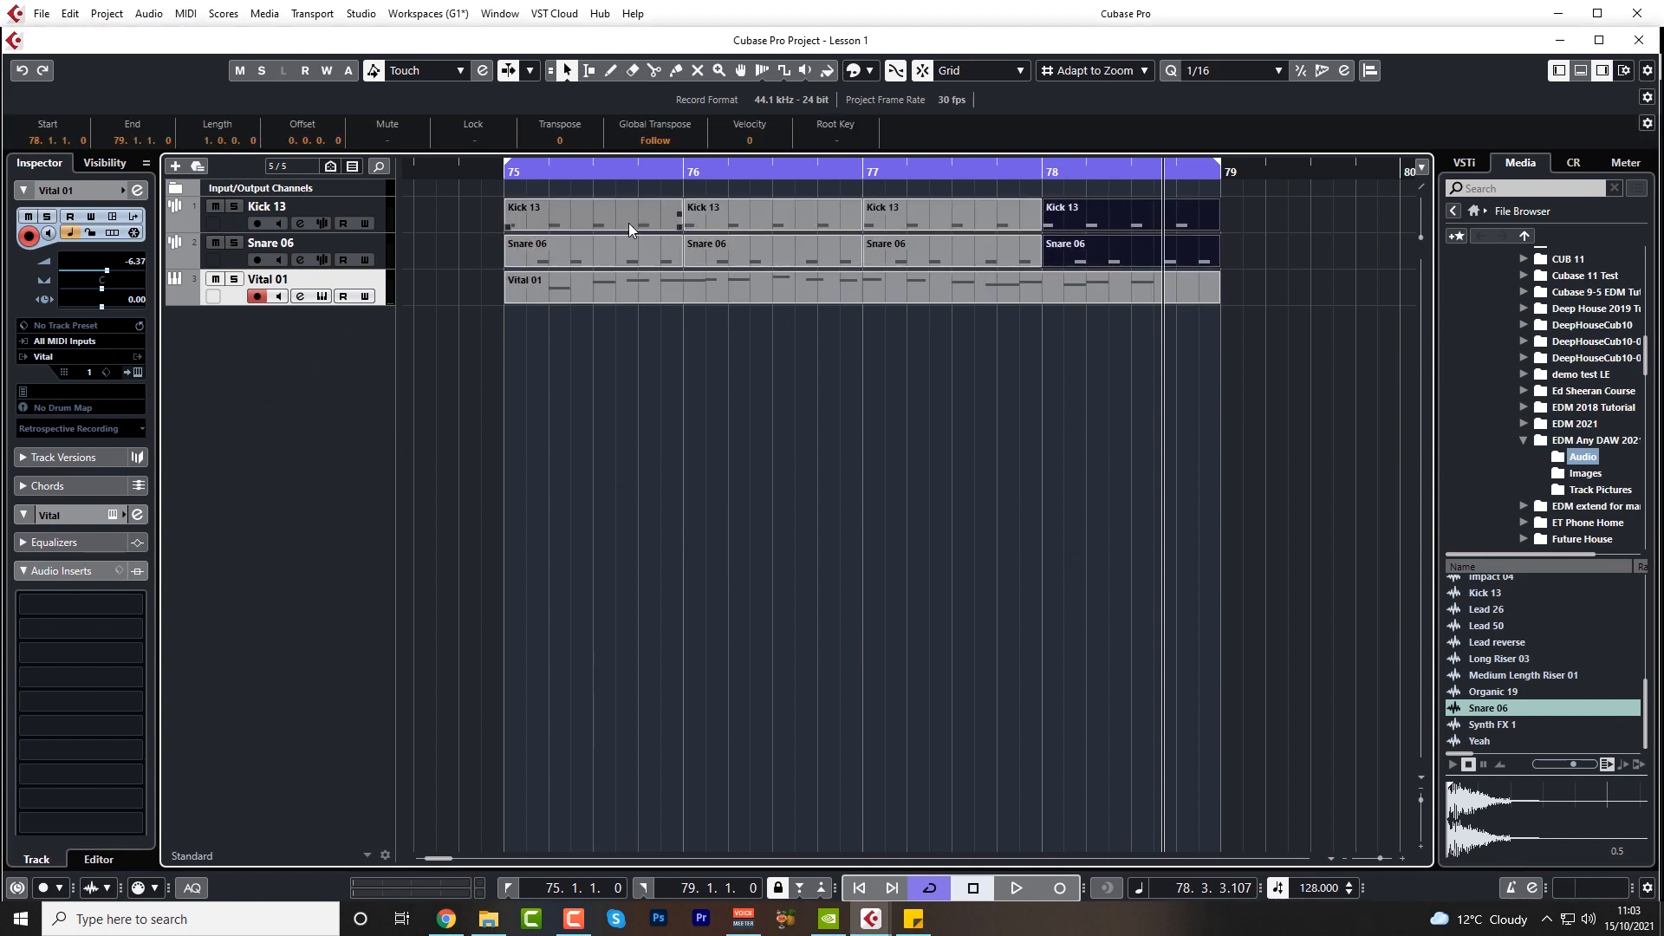
pyautogui.press('KP_1')
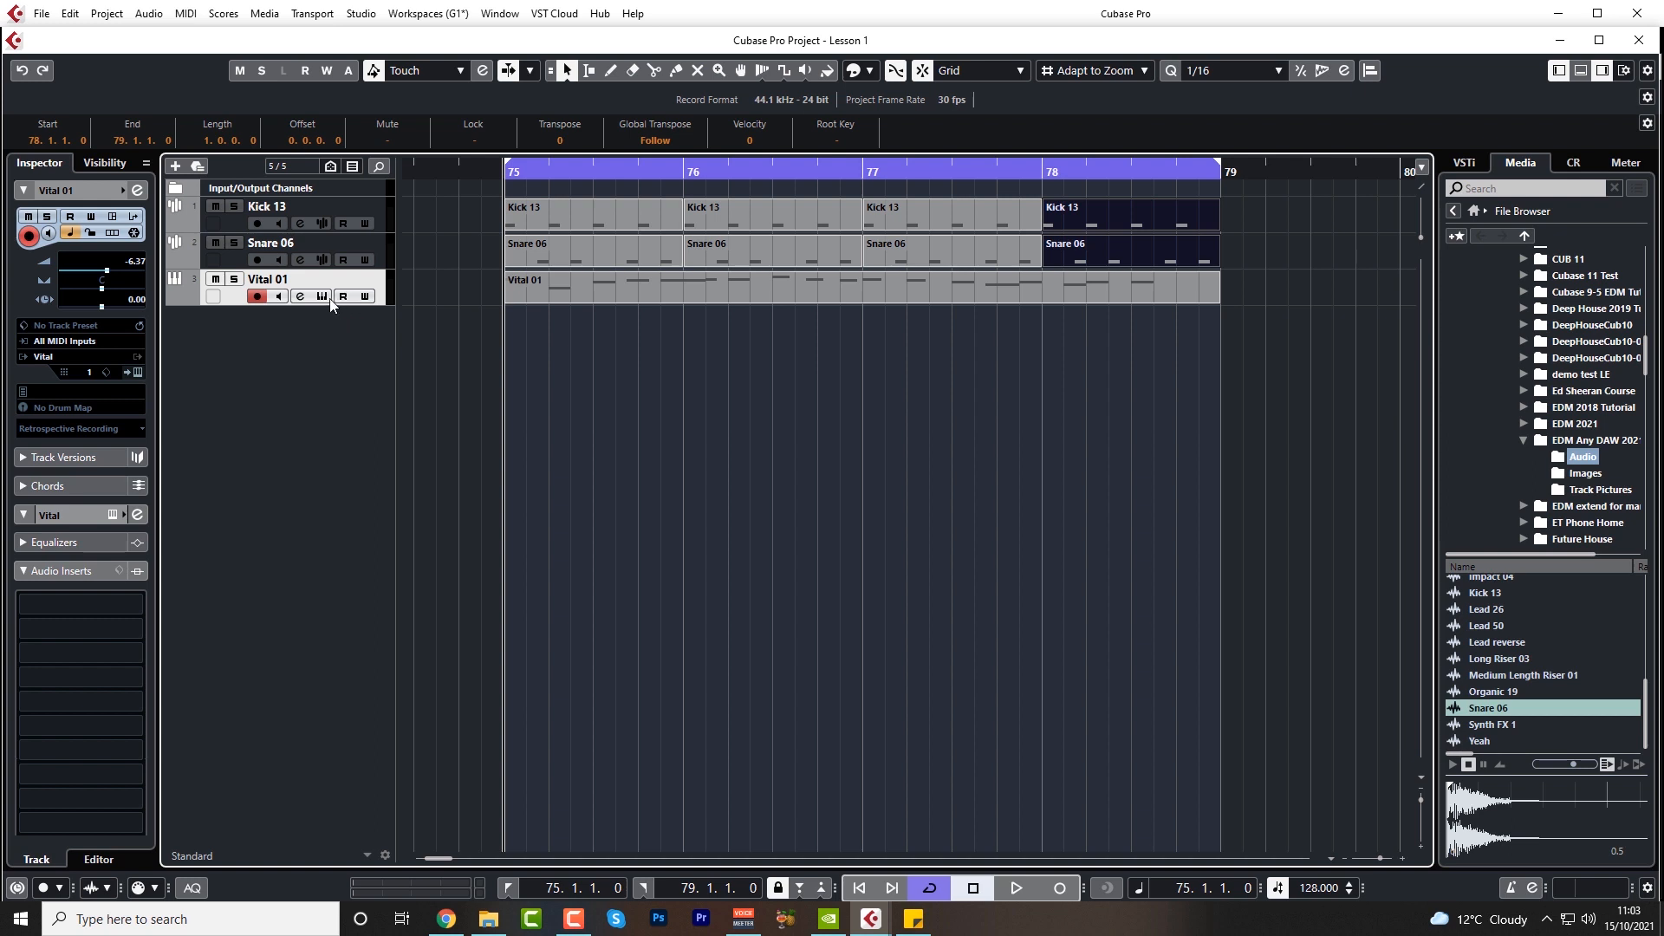
# - Load the factory Classic Fade wavetable into oscillator 1 of Vital and set its frame to 61.66
pyautogui.click(323, 298)
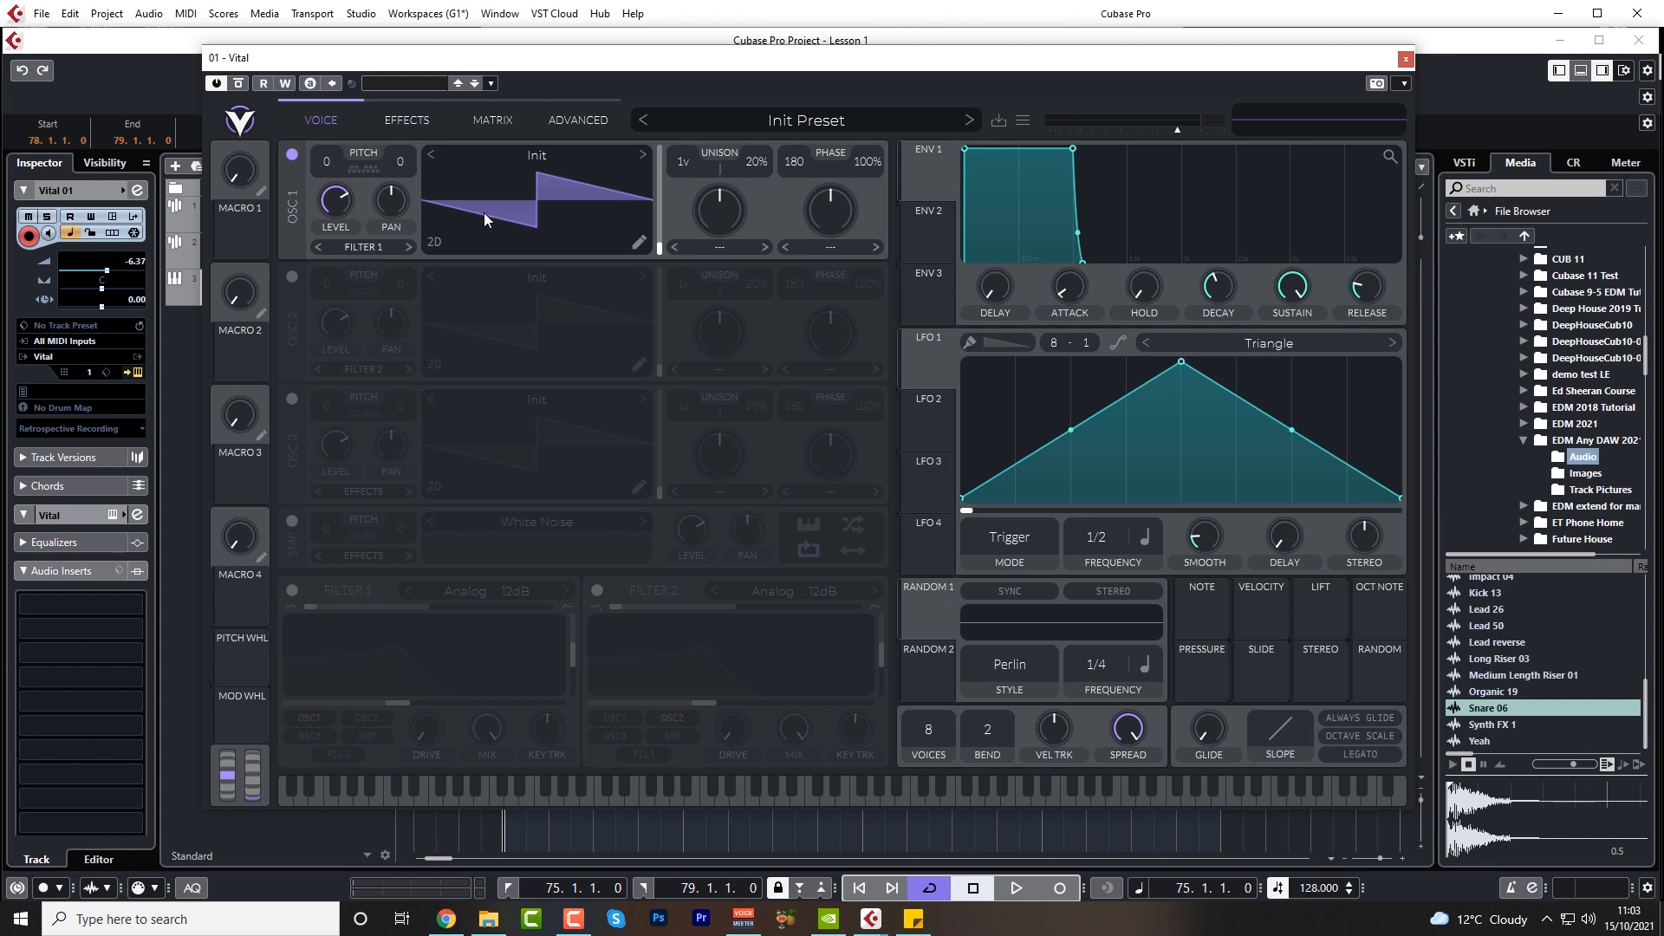
pyautogui.click(538, 157)
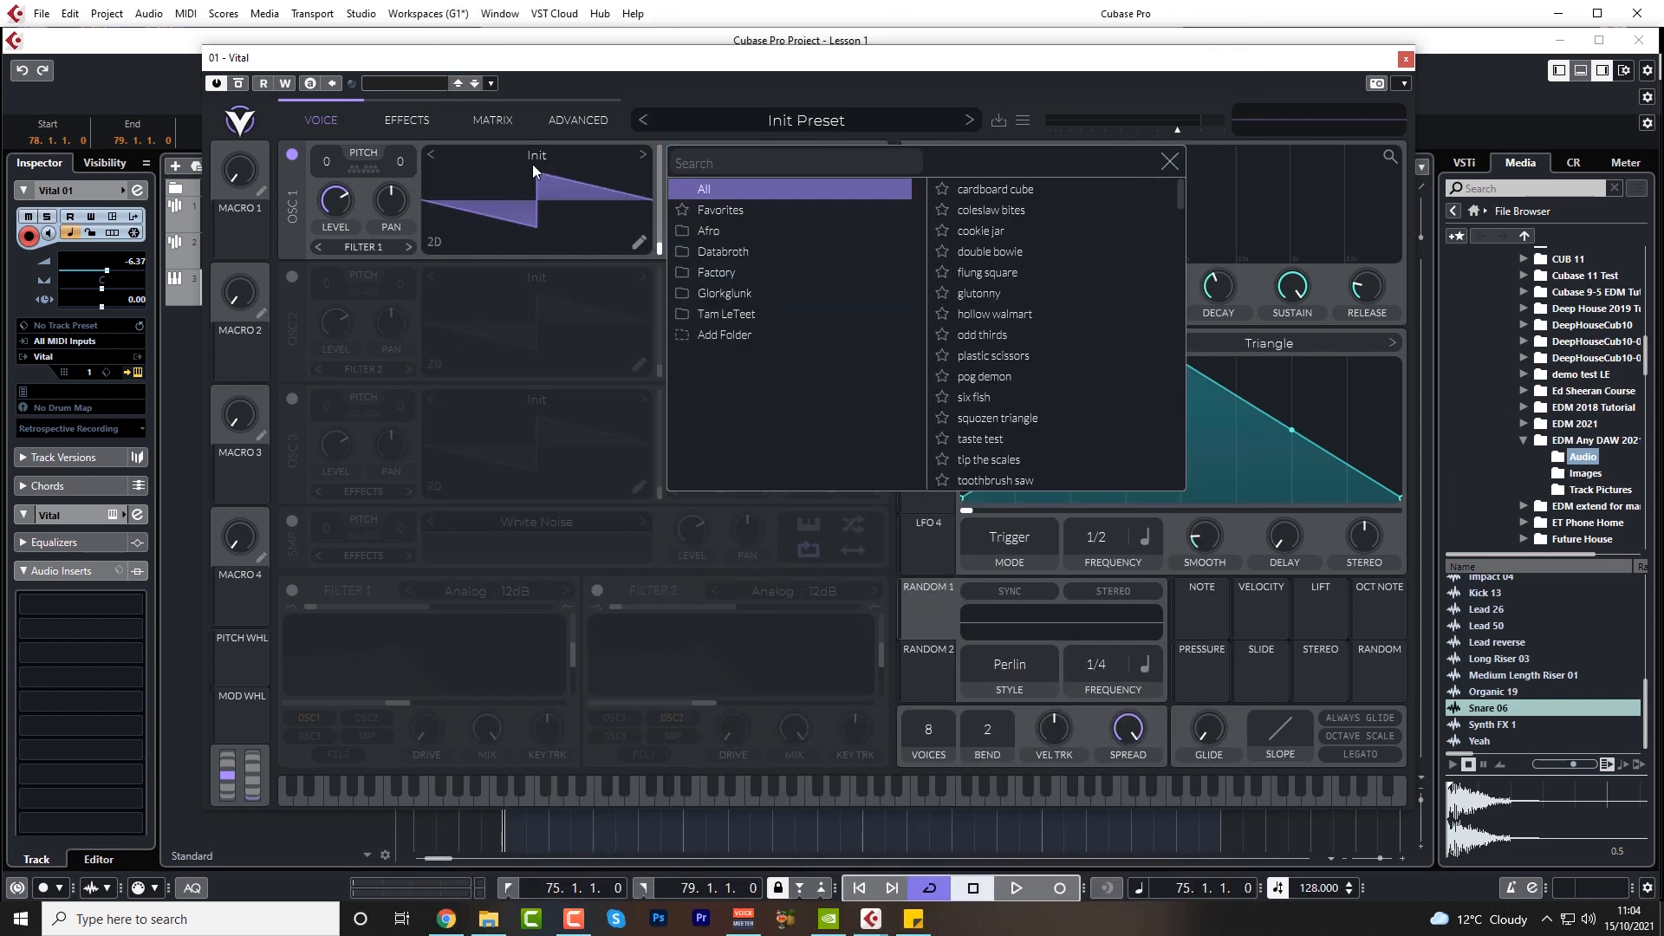
pyautogui.click(710, 271)
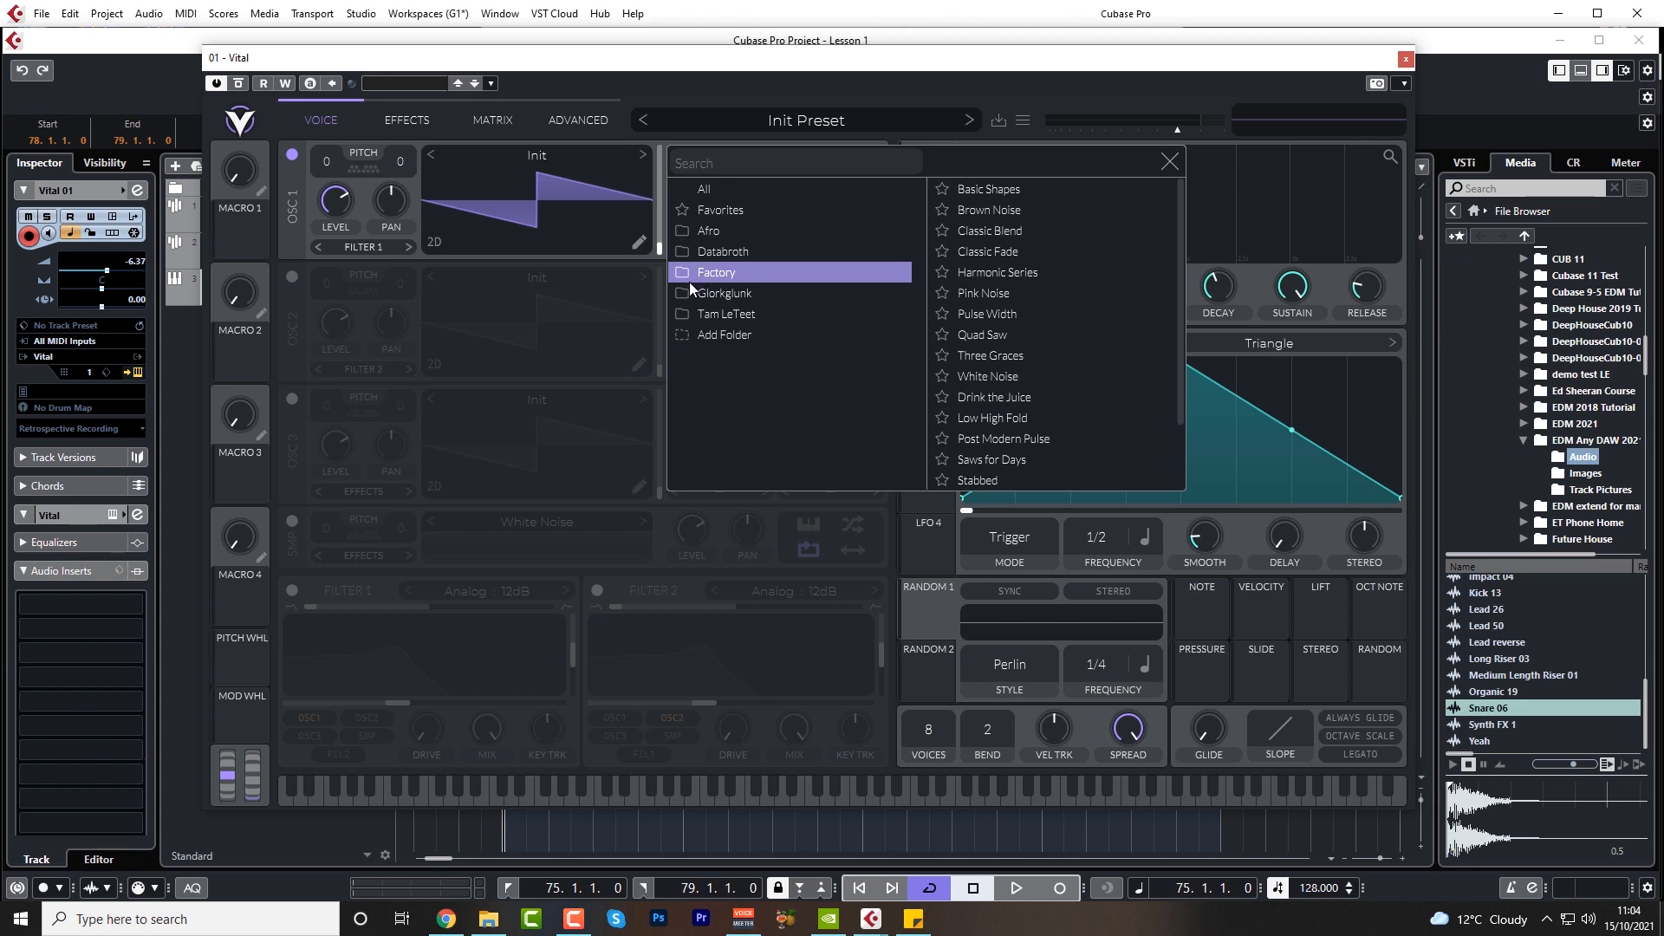
pyautogui.click(990, 251)
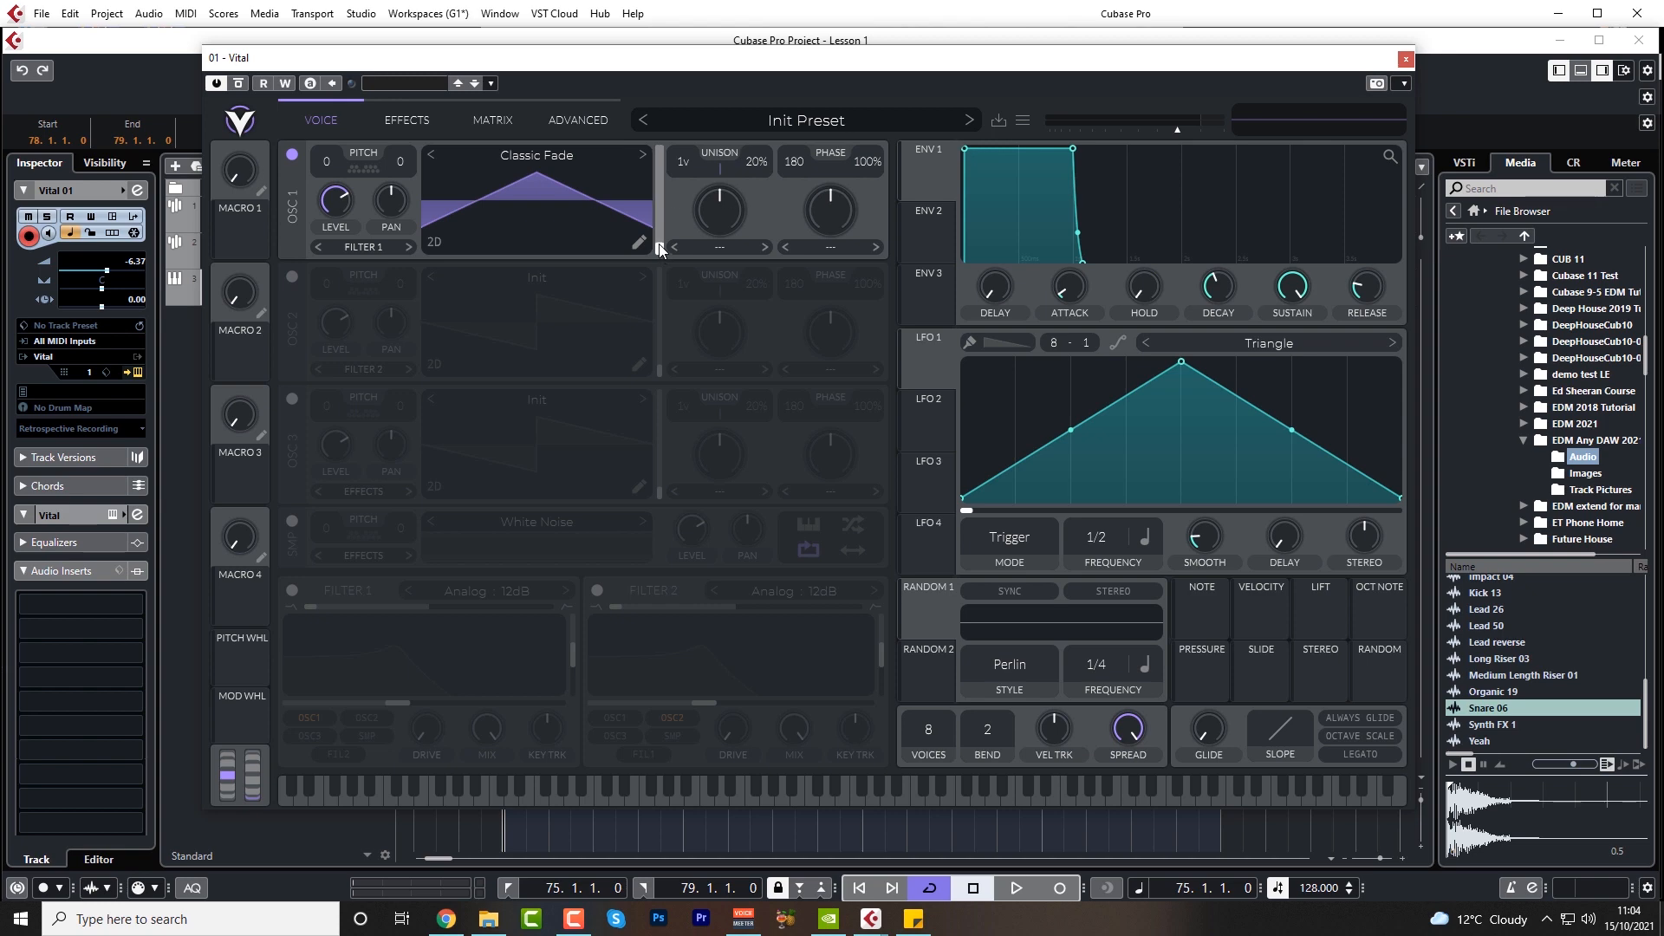
pyautogui.moveTo(659, 251)
pyautogui.mouseDown()
pyautogui.moveTo(658, 203)
pyautogui.moveTo(659, 240)
pyautogui.moveTo(661, 222)
pyautogui.mouseUp()
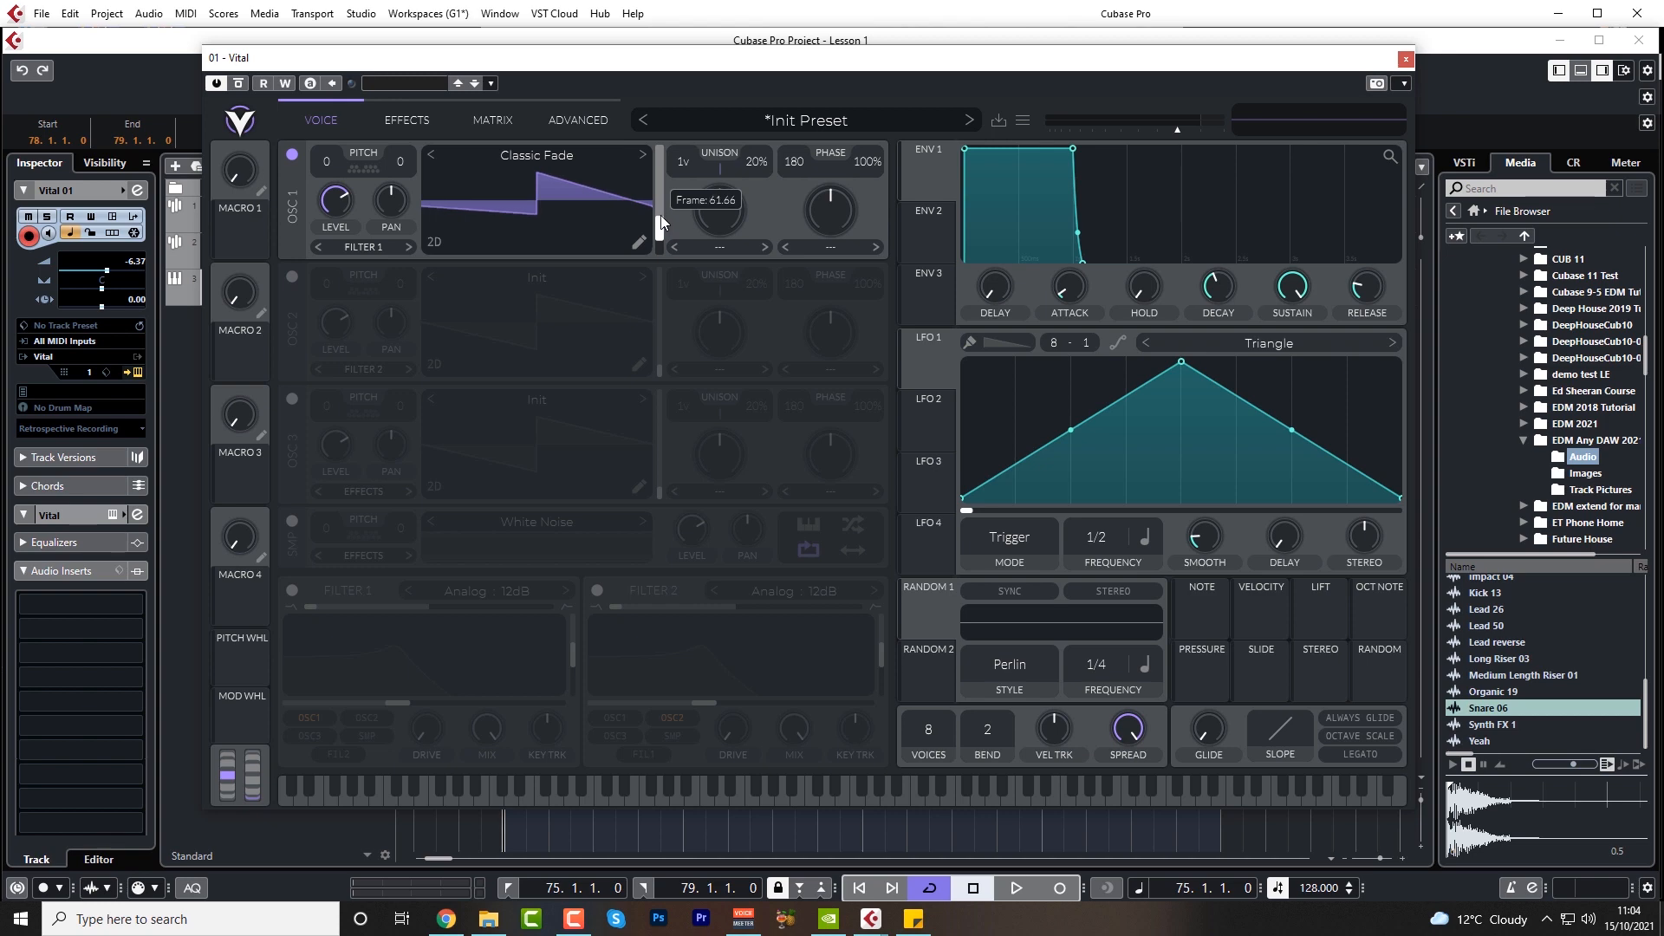
# - Set oscillator 1's unison to 4 voices with 12% detune, playing the loop to hear the sound
pyautogui.press('space')
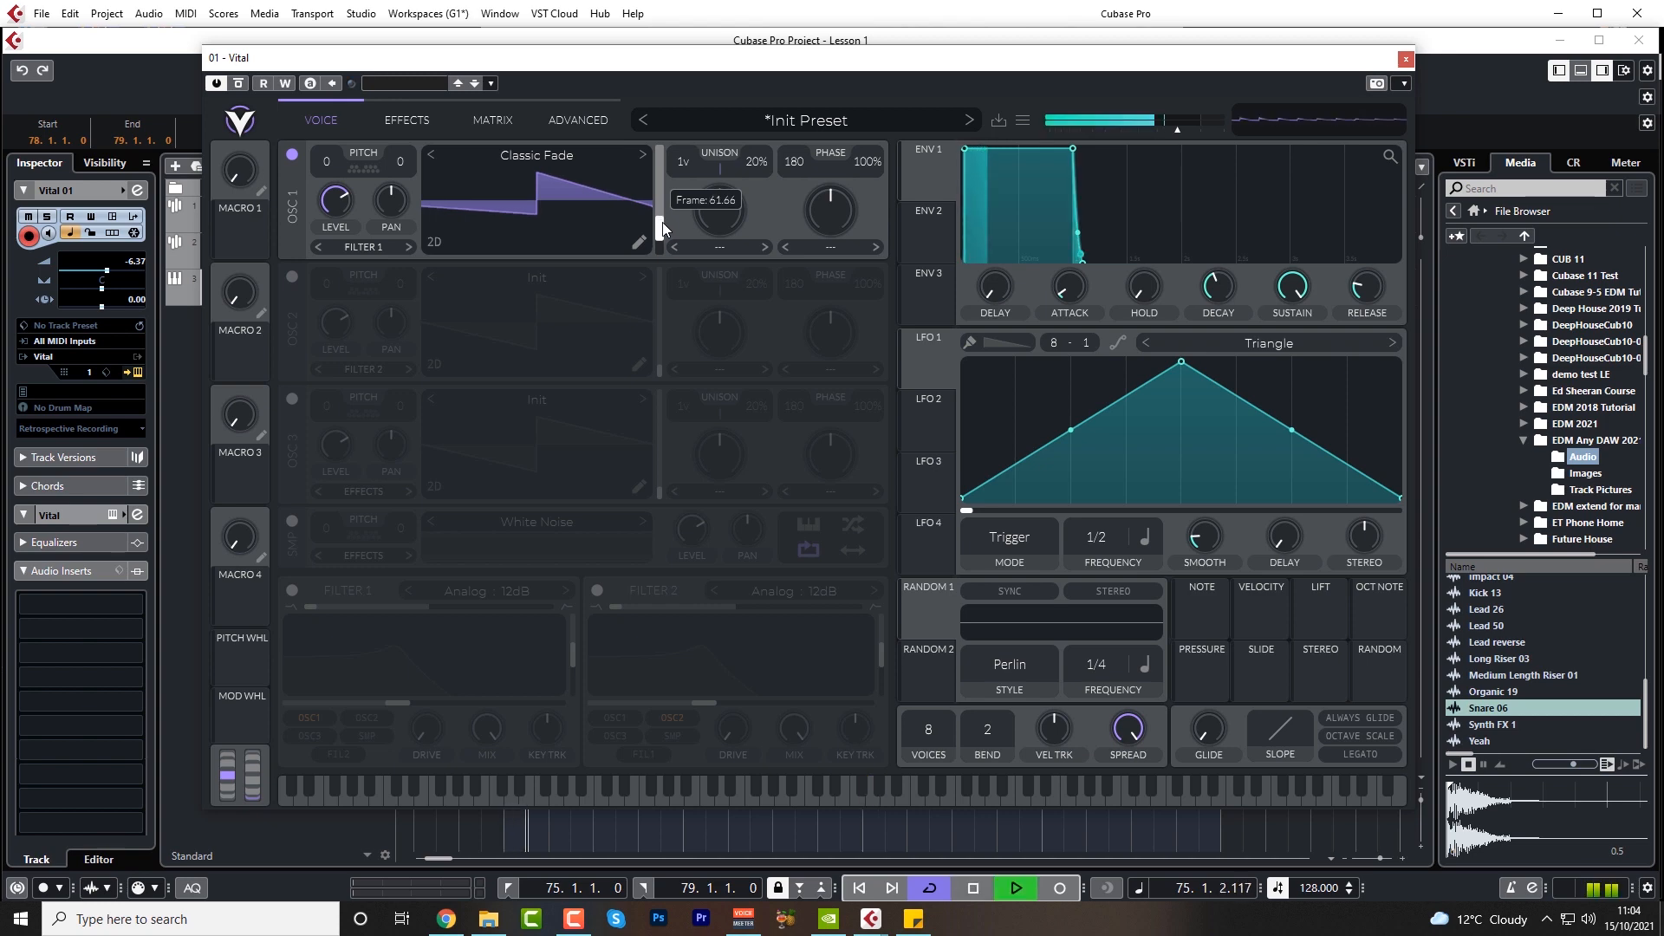
pyautogui.press('space')
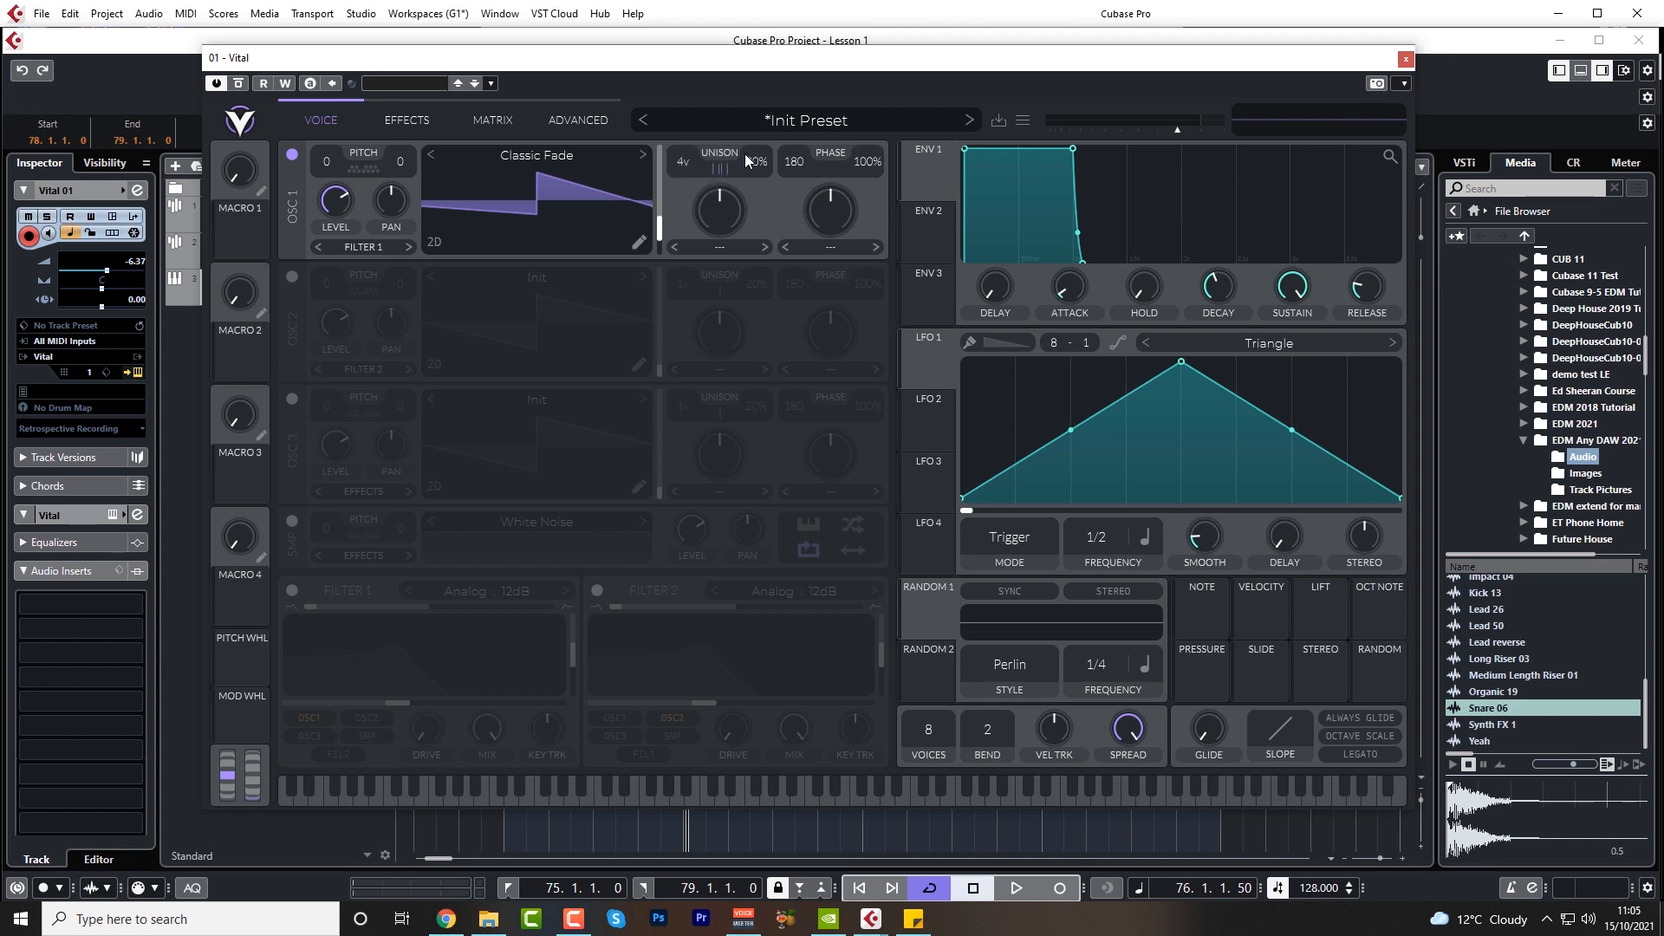
pyautogui.press('space')
pyautogui.moveTo(756, 162); pyautogui.dragTo(757, 177)
pyautogui.press('space')
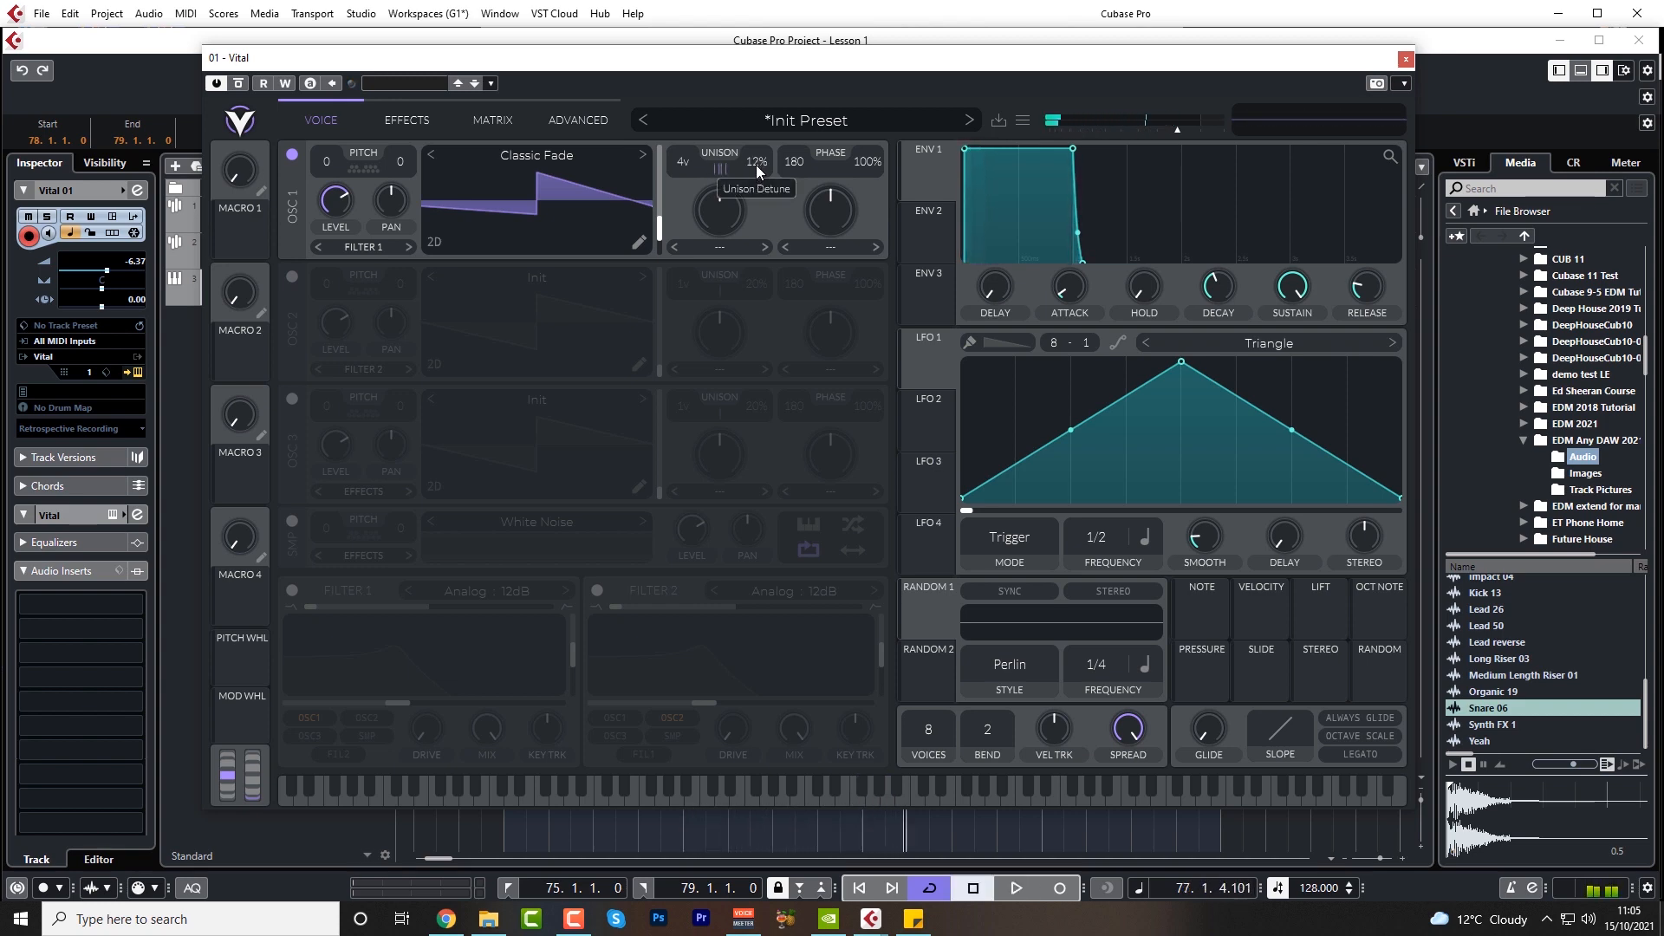
pyautogui.press('space')
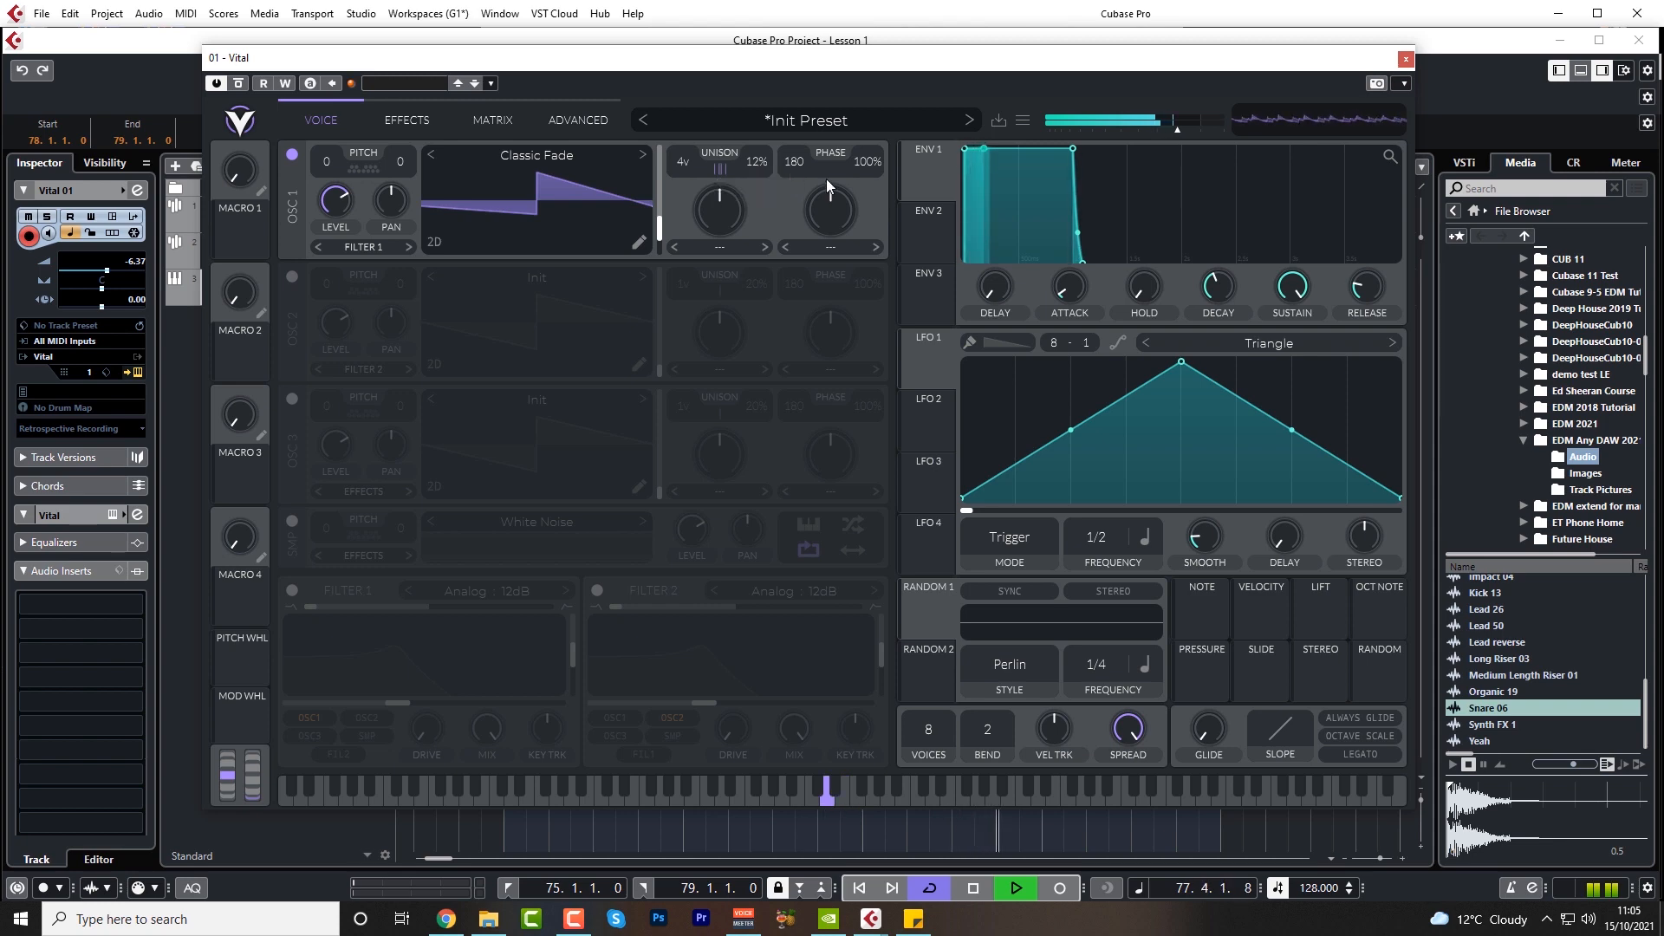
pyautogui.press('space')
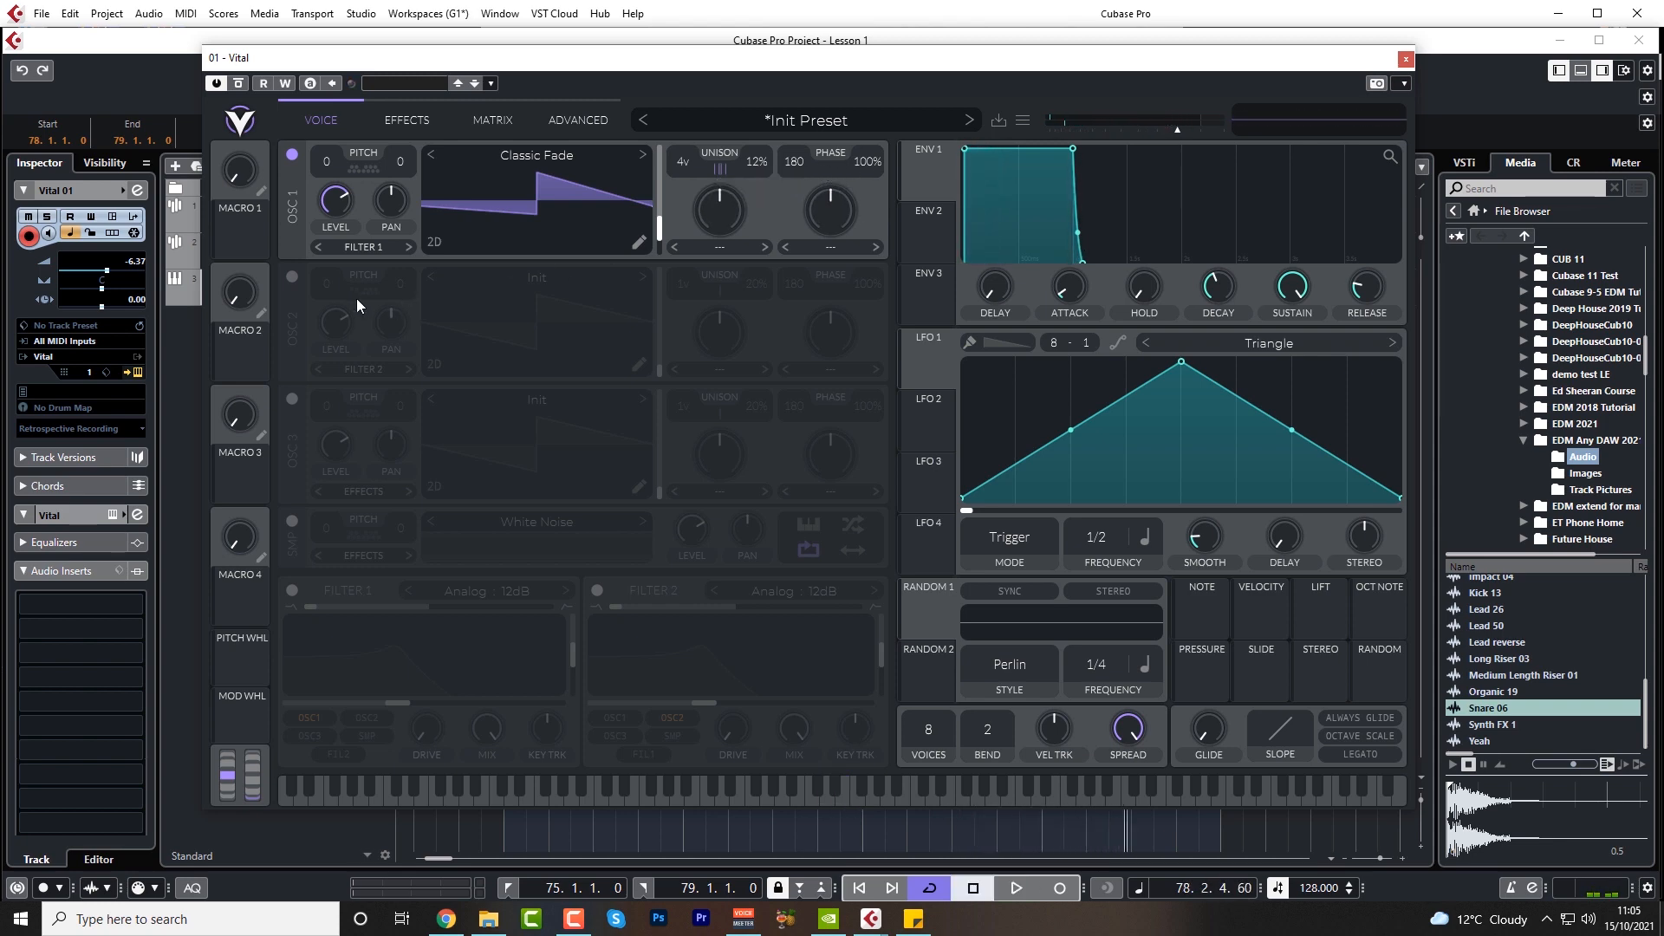
# - Turn on oscillator 2 in Vital and load the factory Saws for Days wavetable into it
pyautogui.click(292, 277)
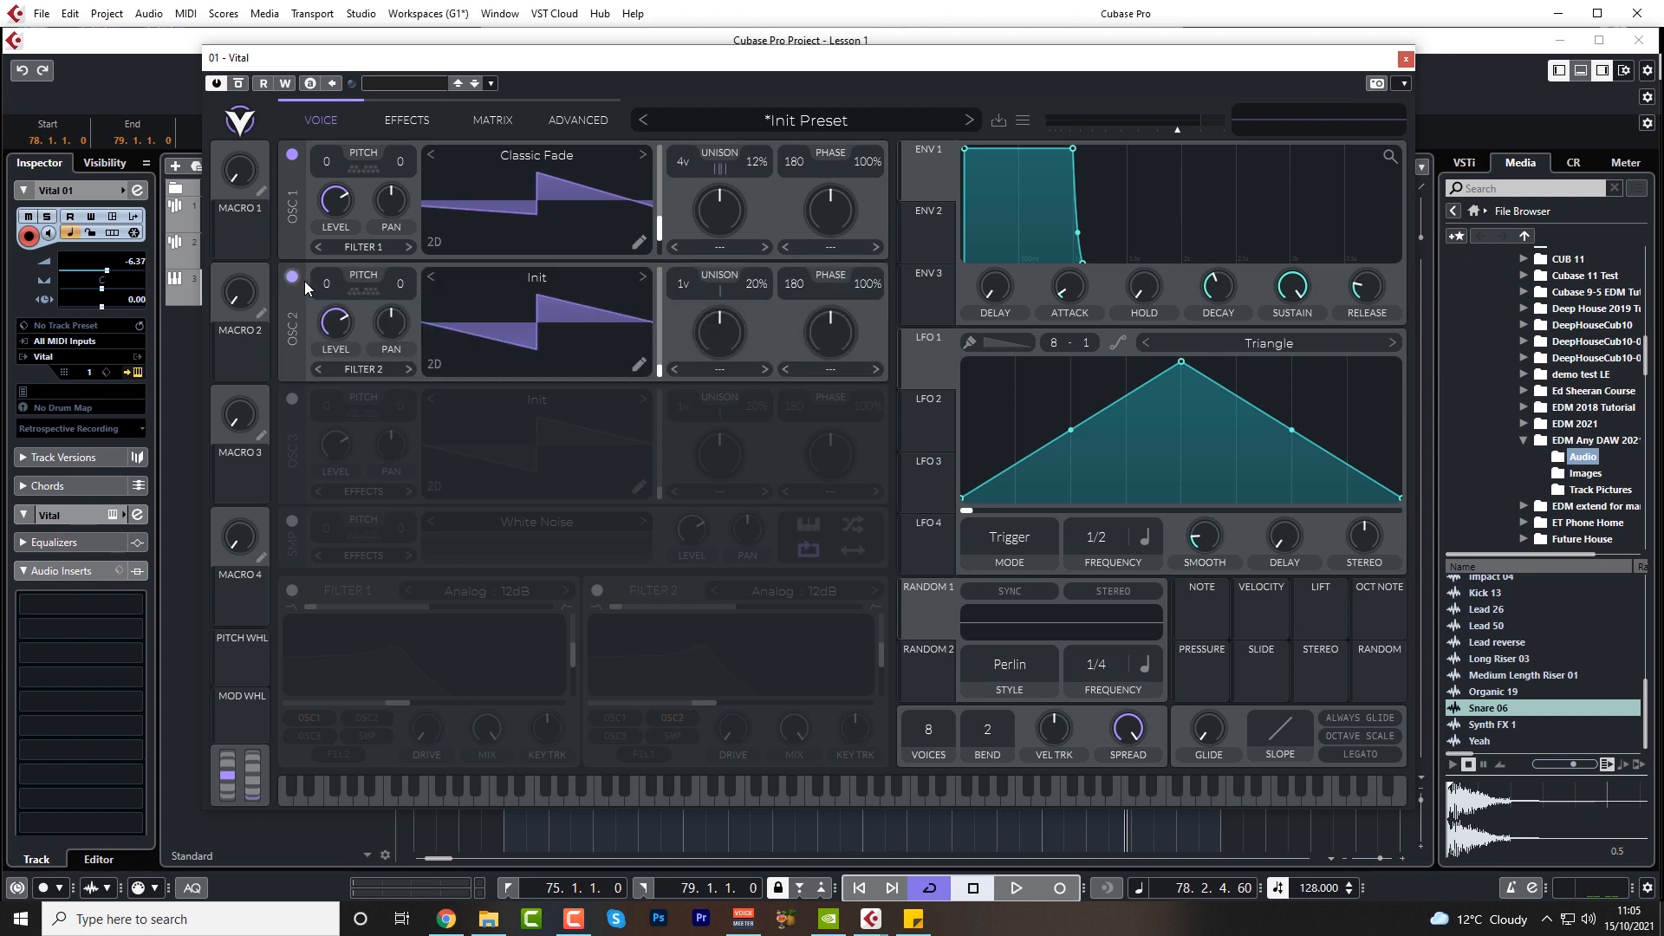
pyautogui.click(553, 277)
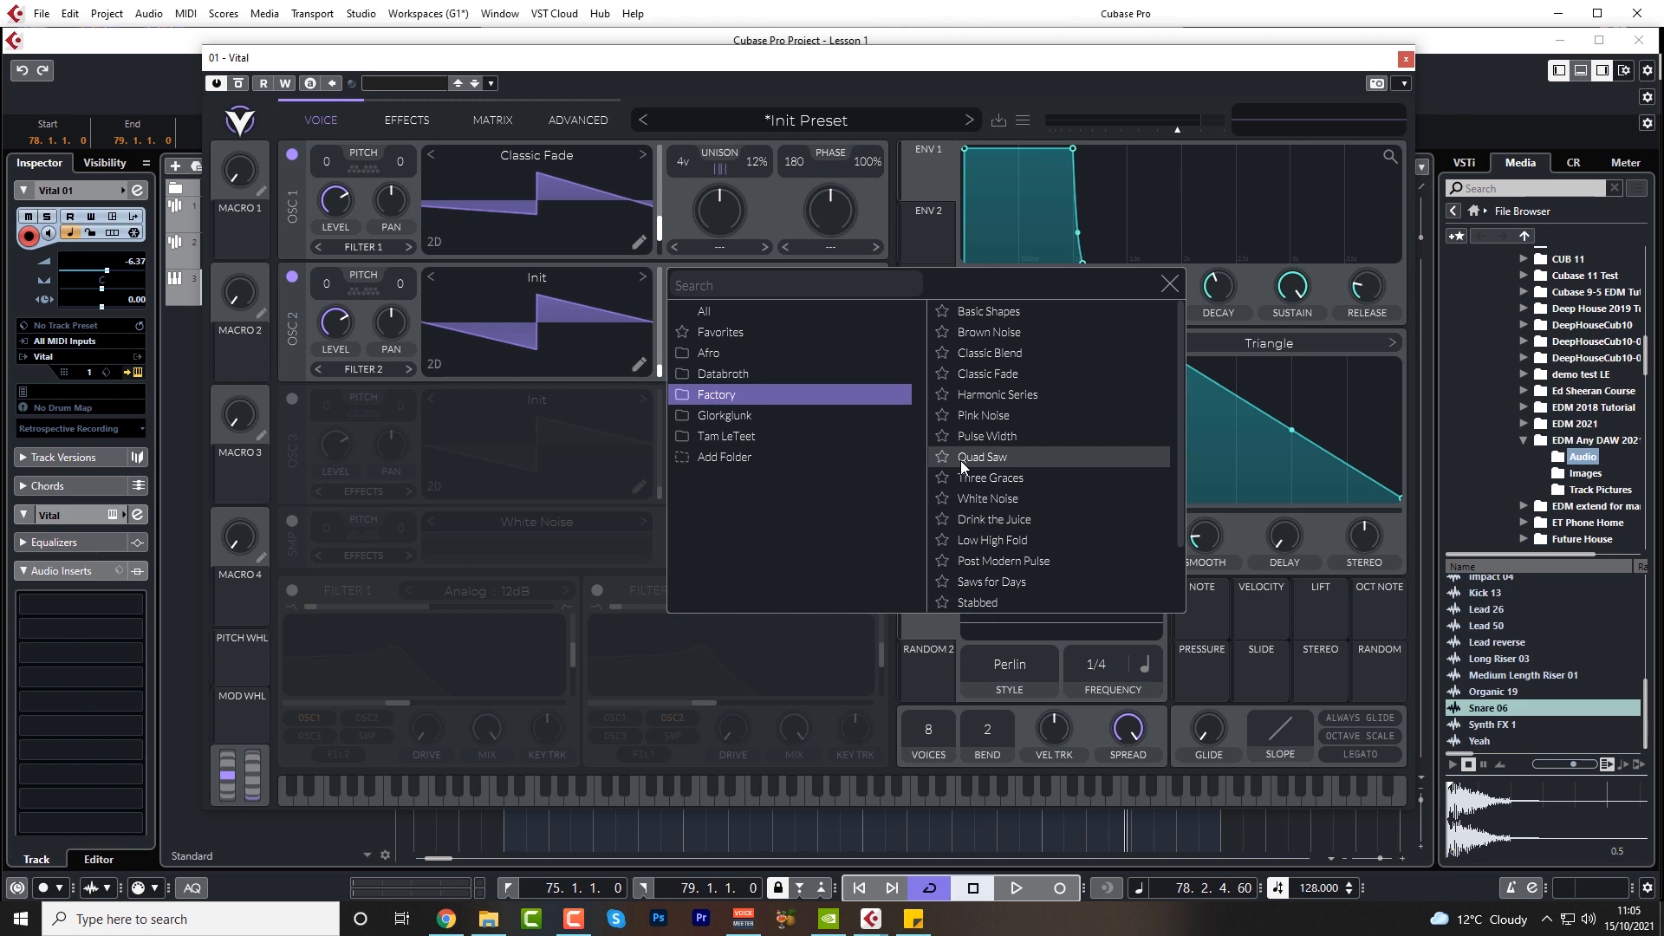
pyautogui.click(993, 581)
pyautogui.click(1169, 285)
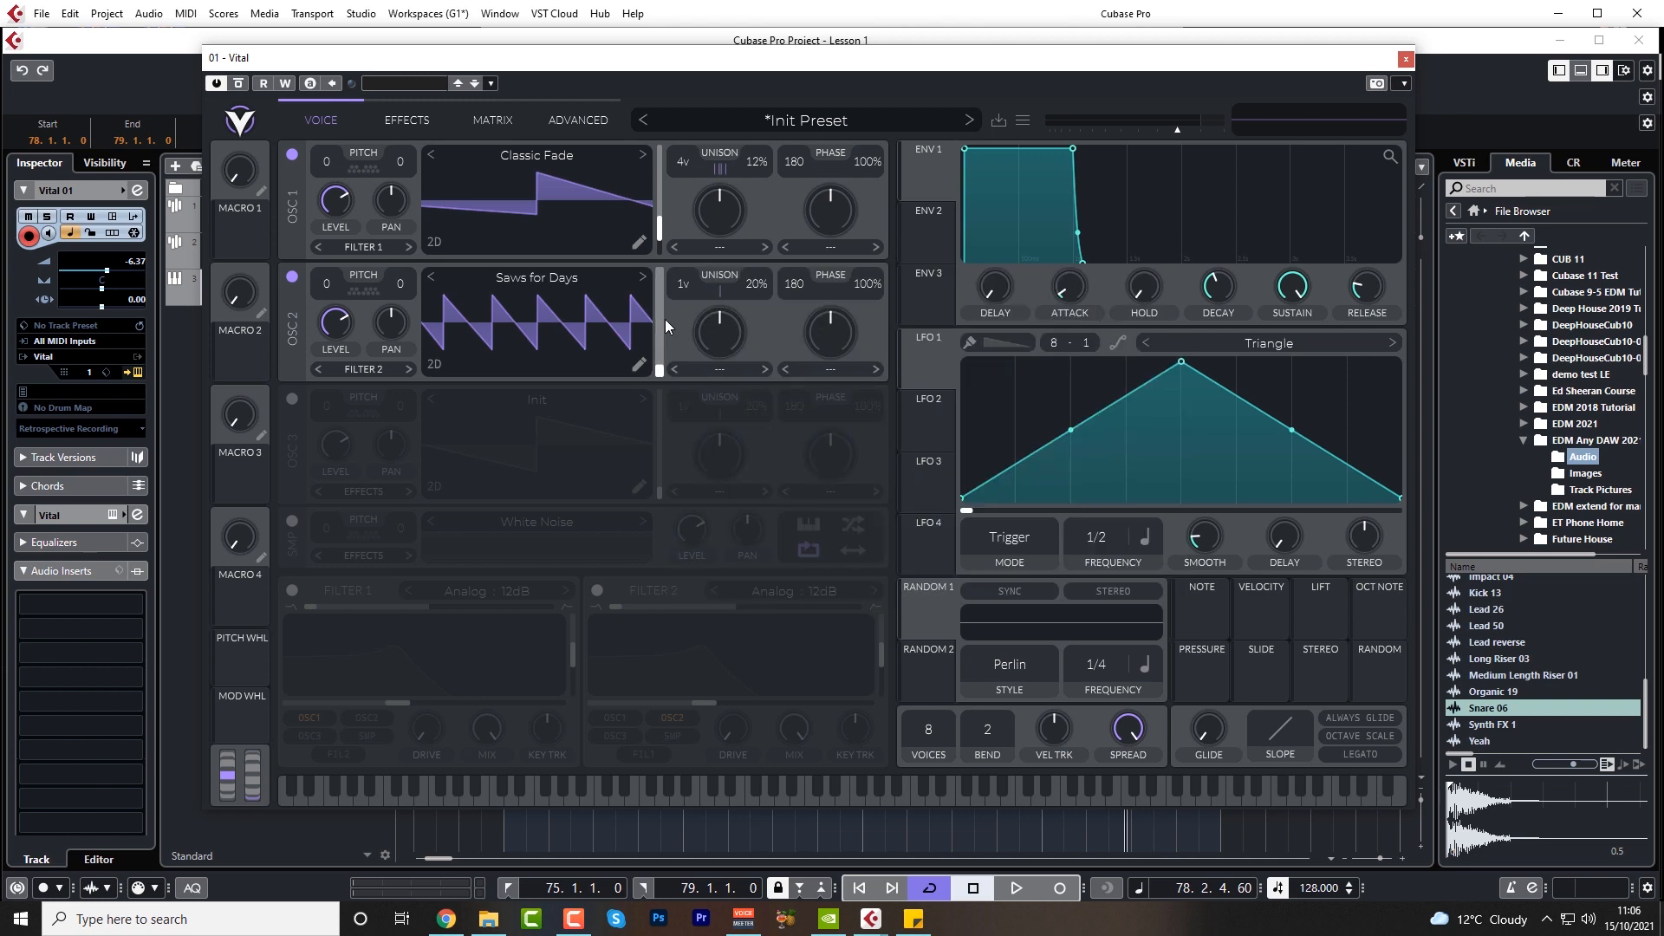
# - Raise oscillator 2's wavetable frame to its maximum in Vital, and play the loop to hear the change
pyautogui.moveTo(659, 370); pyautogui.dragTo(657, 273)
pyautogui.press('space')
pyautogui.press('space')
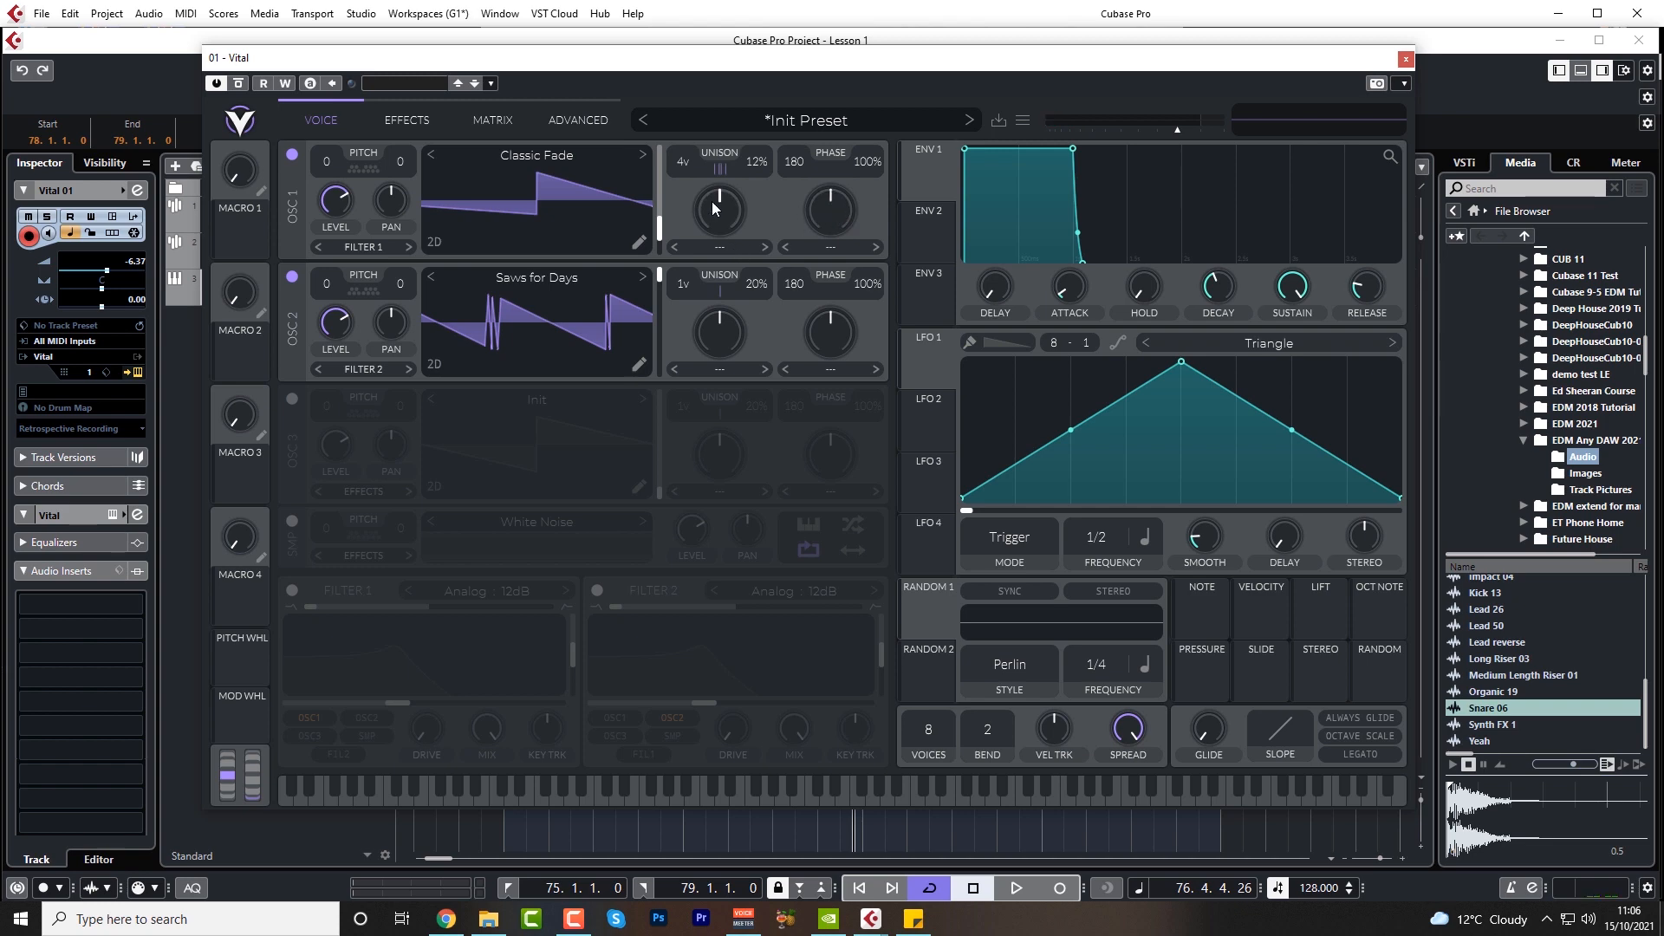
pyautogui.click(825, 248)
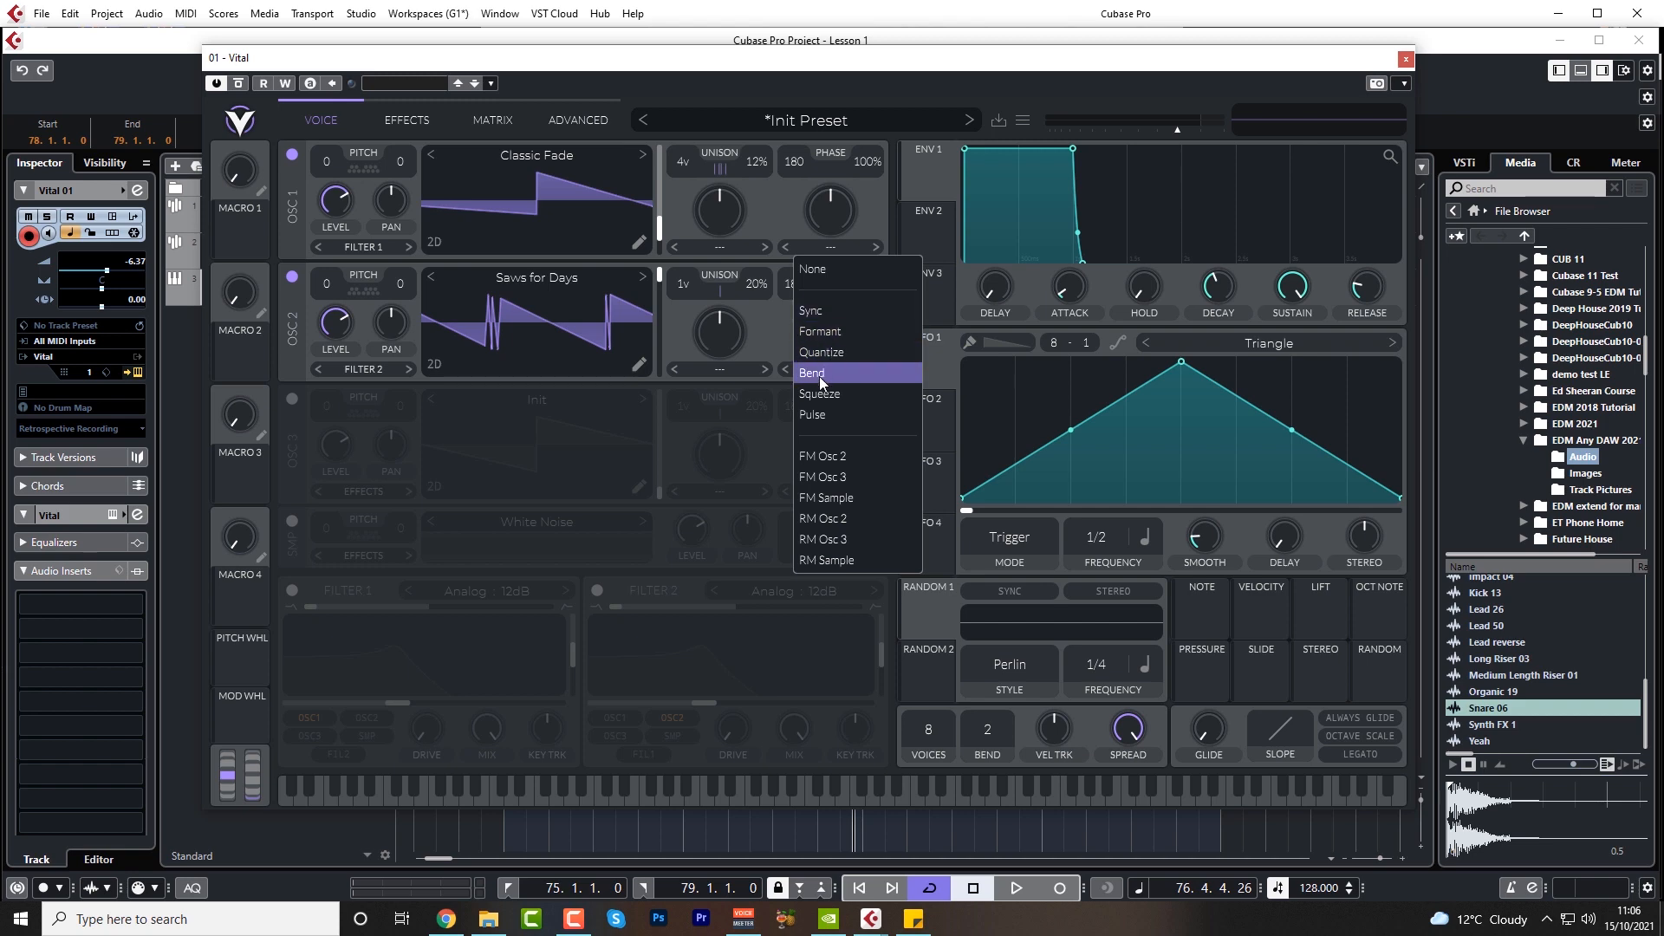
pyautogui.click(731, 252)
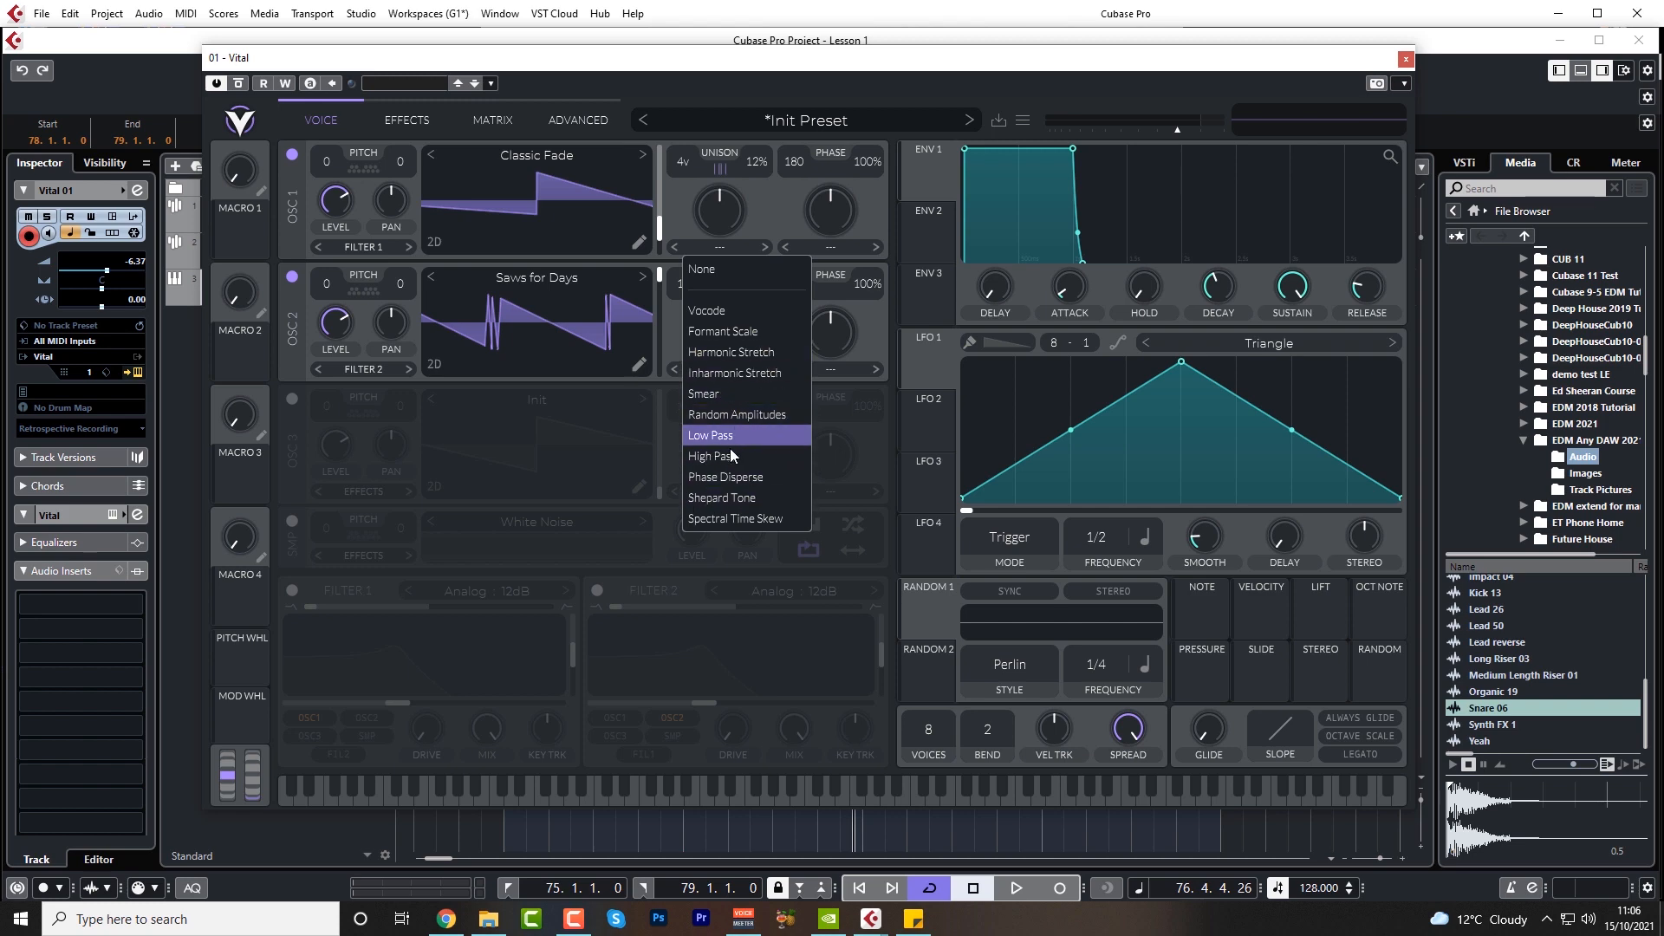
pyautogui.click(867, 349)
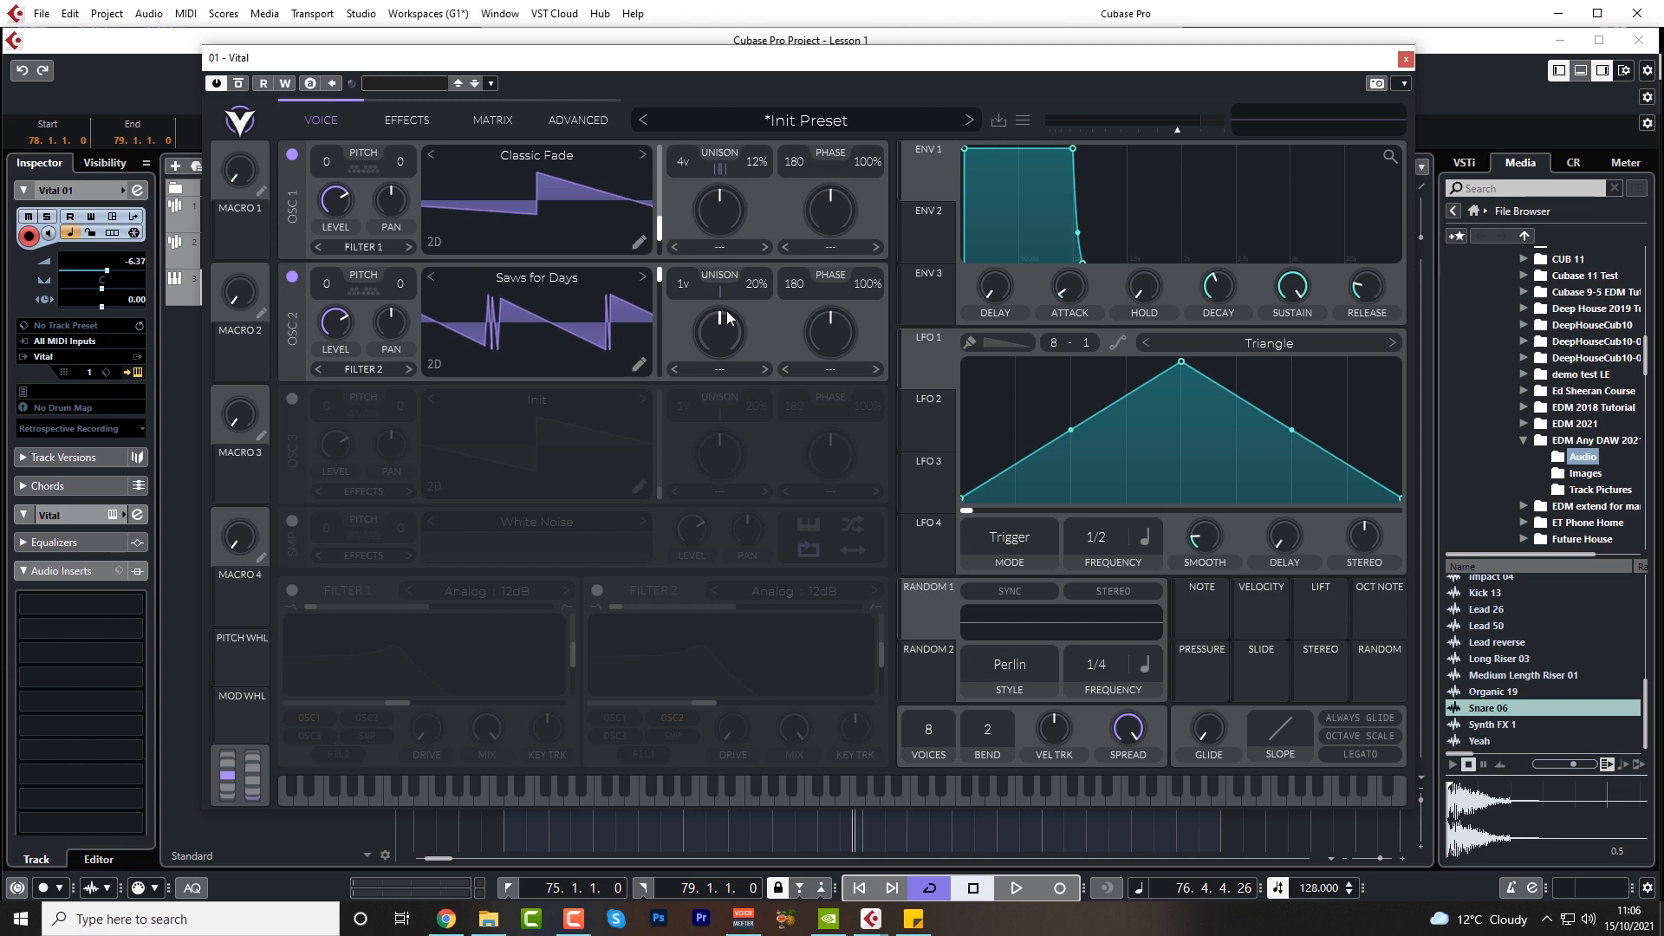
# - Set oscillator 2's unison to 4 voices with 14% detune while the loop plays
pyautogui.press('space')
pyautogui.moveTo(664, 283); pyautogui.dragTo(688, 254)
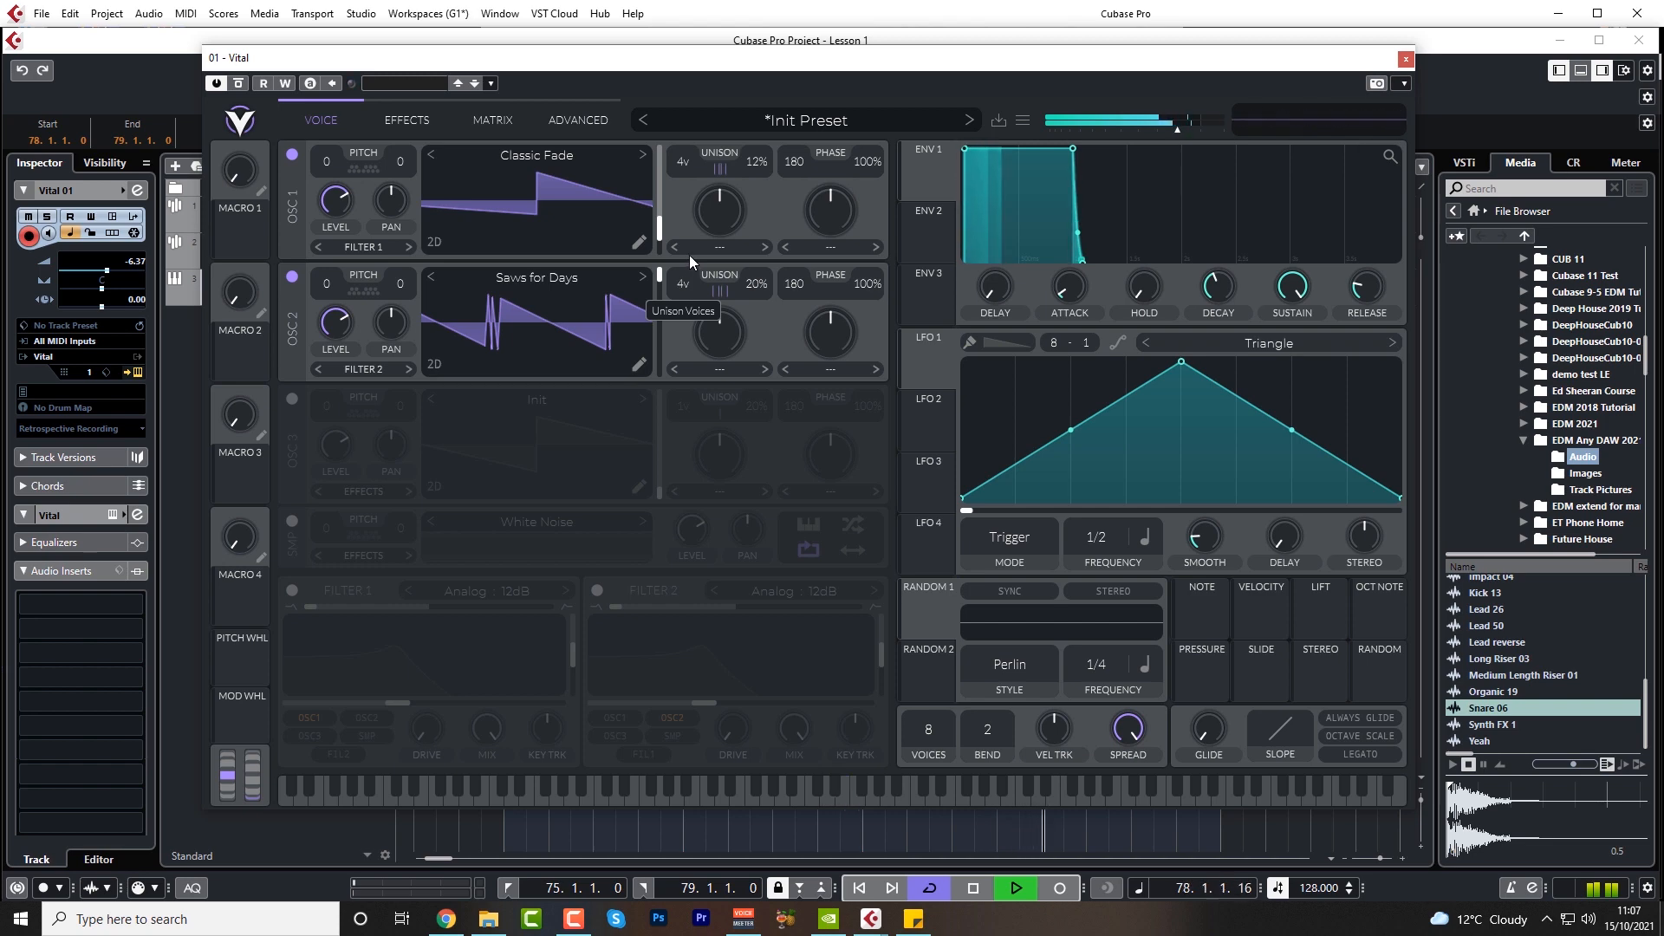
pyautogui.press('space')
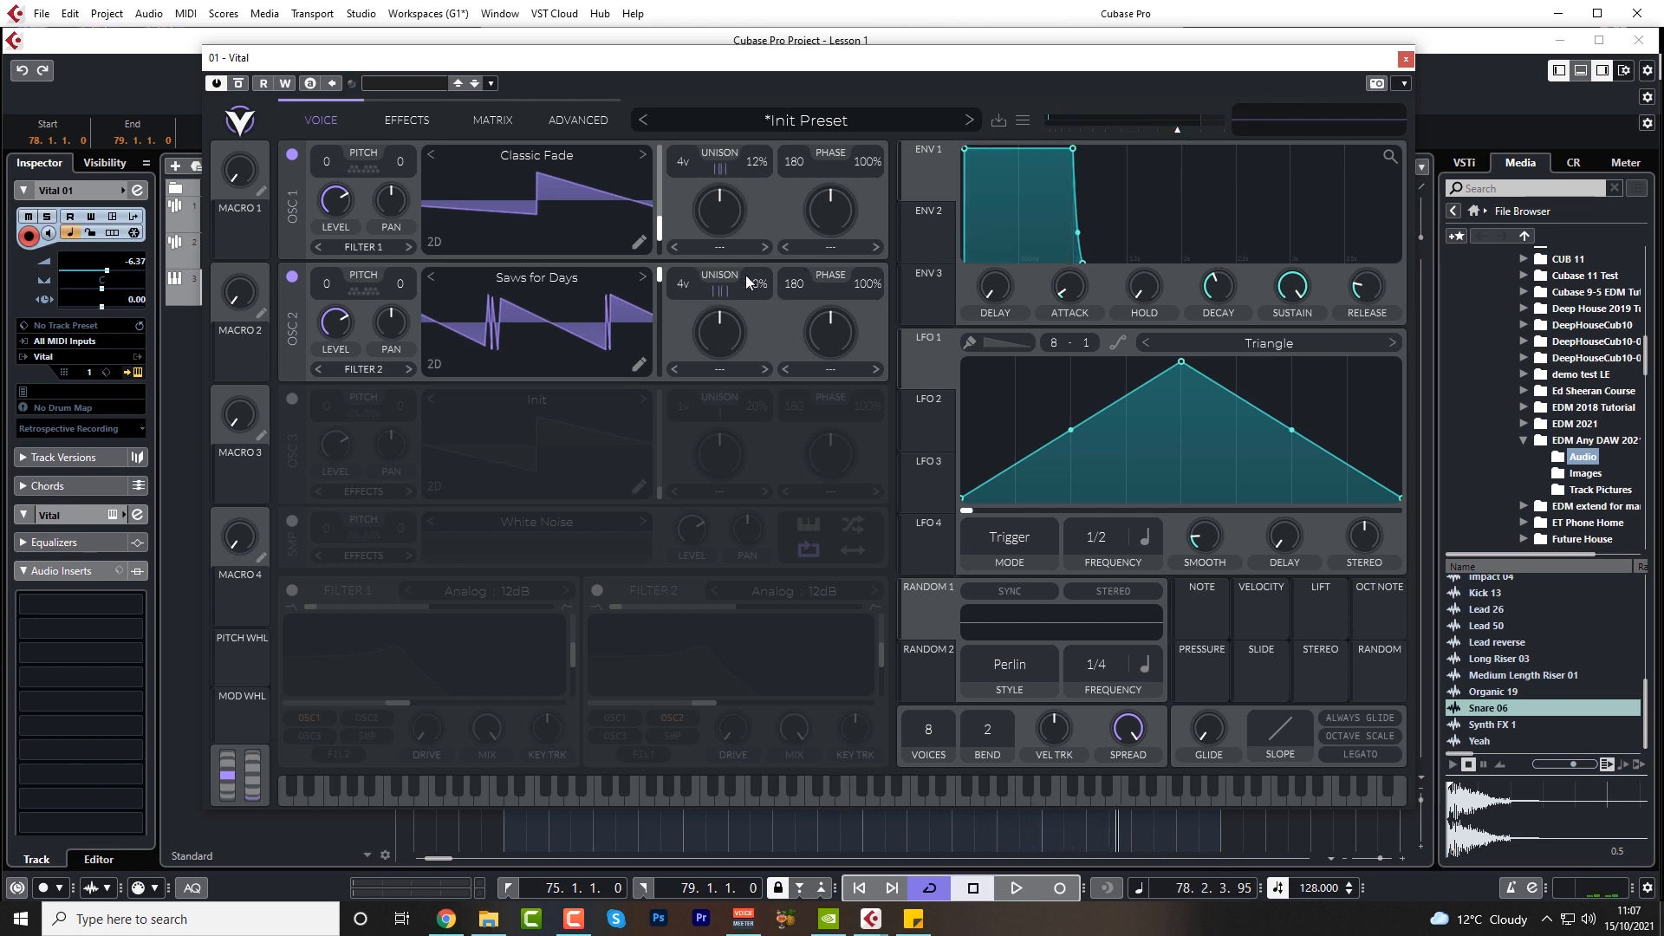
pyautogui.press('space')
pyautogui.moveTo(758, 283)
pyautogui.mouseDown()
pyautogui.moveTo(752, 324)
pyautogui.moveTo(761, 295)
pyautogui.mouseUp()
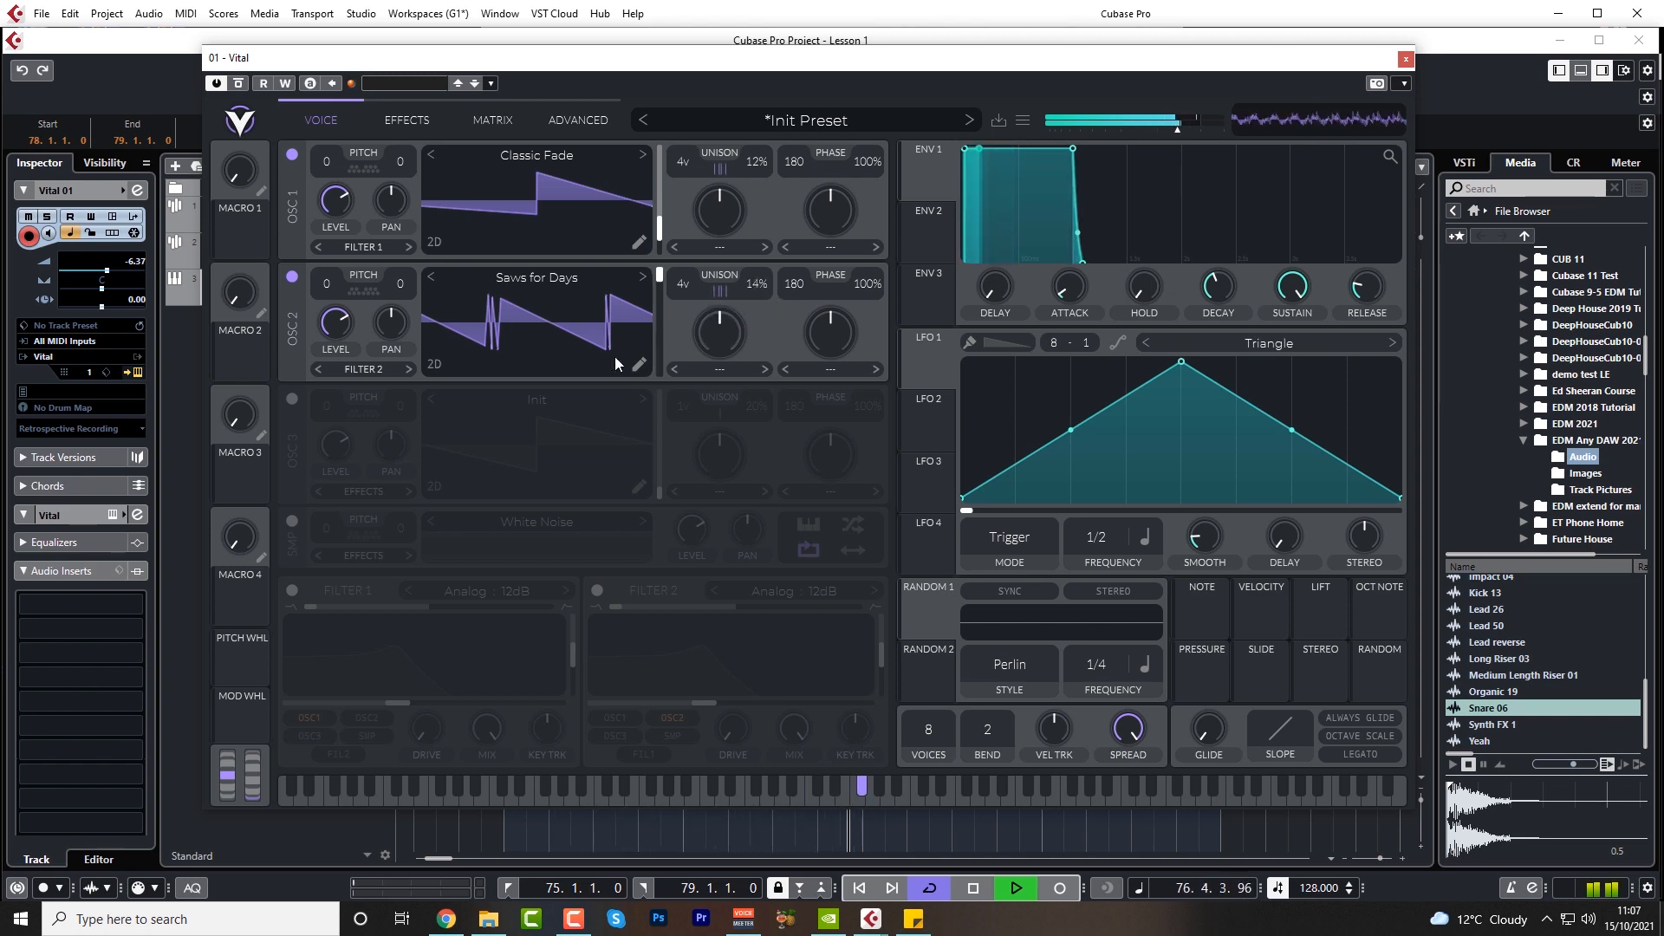
# - Lower oscillator 2's level to 0.362 and route its output to Filter 1
pyautogui.moveTo(340, 326)
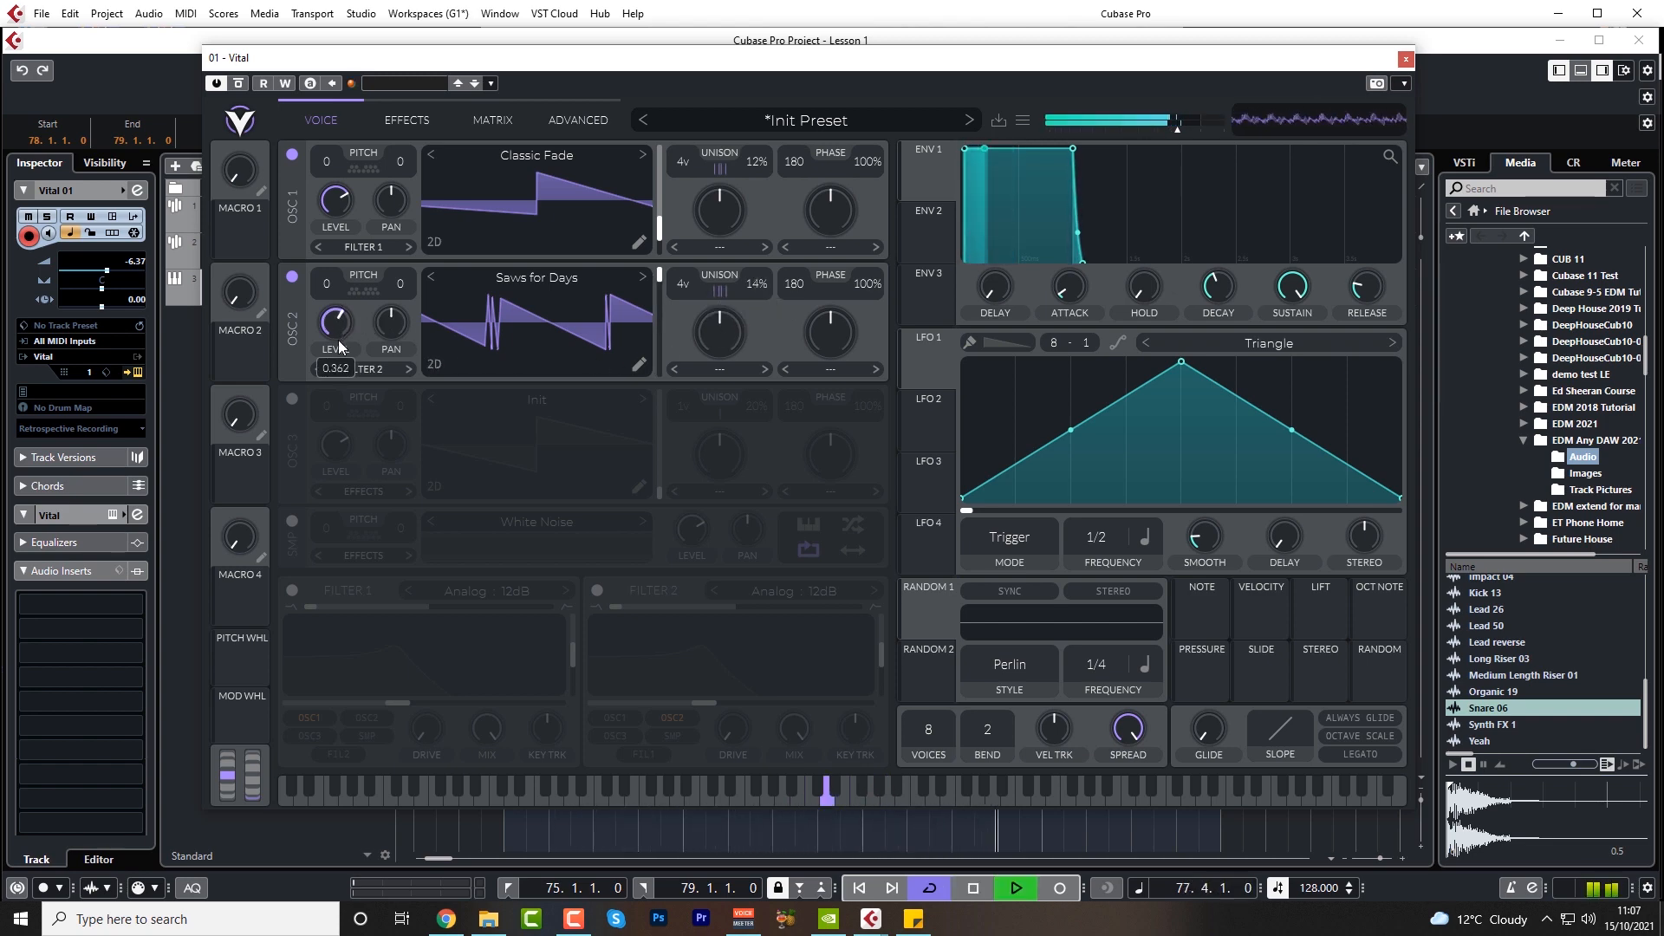
pyautogui.press('space')
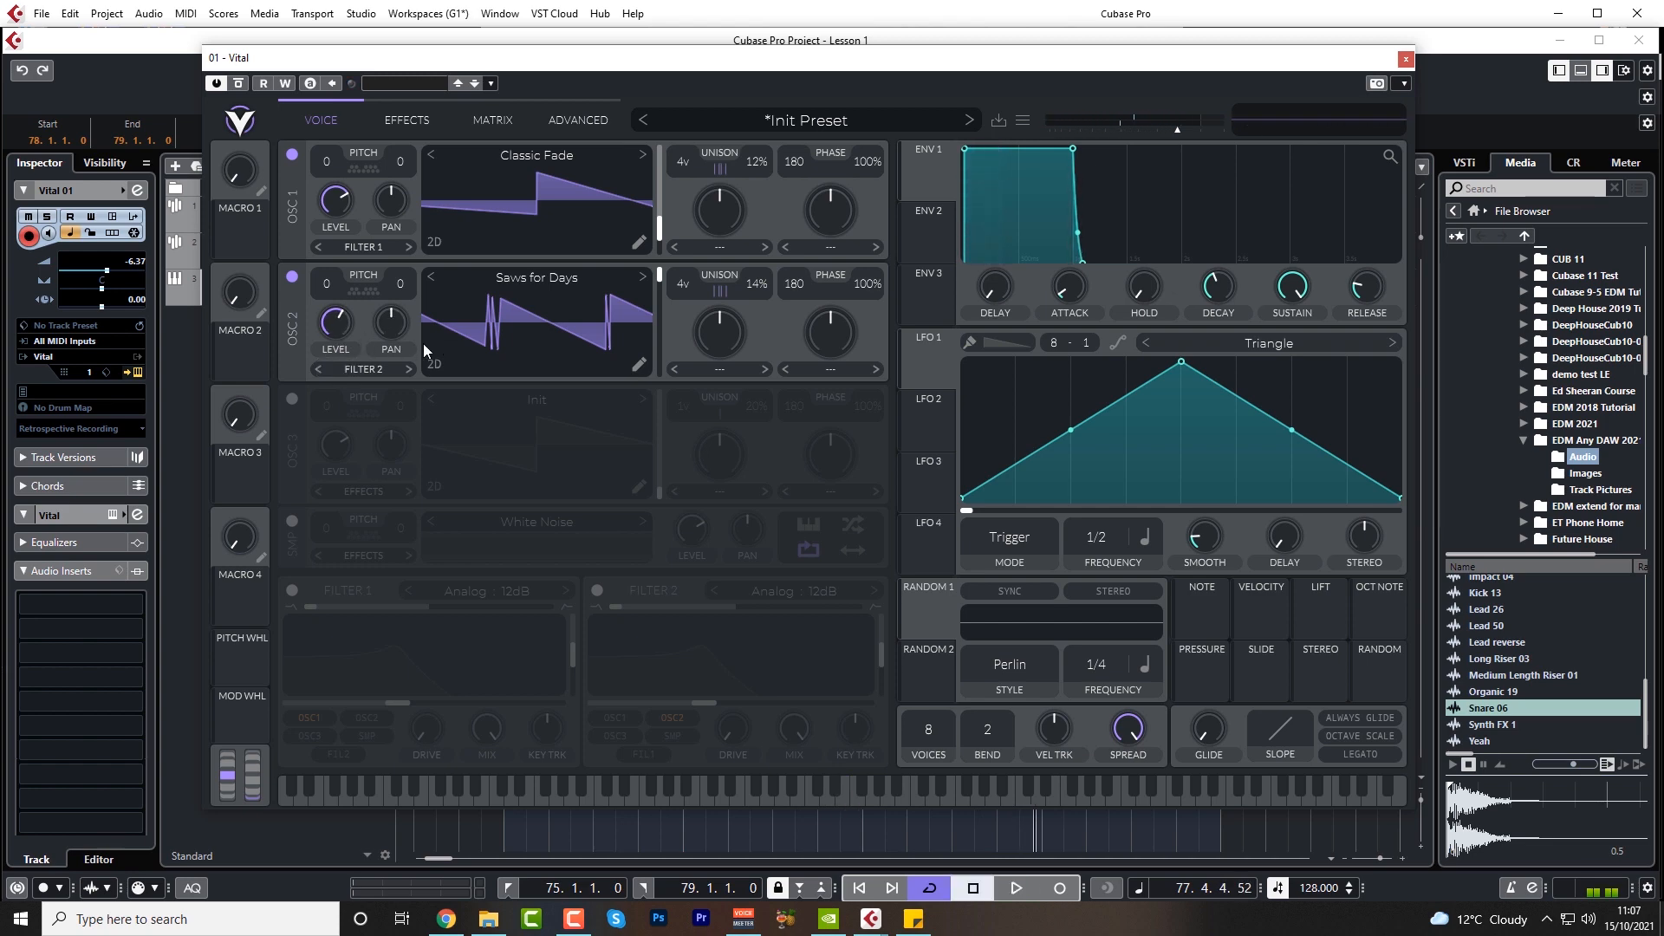
pyautogui.click(390, 366)
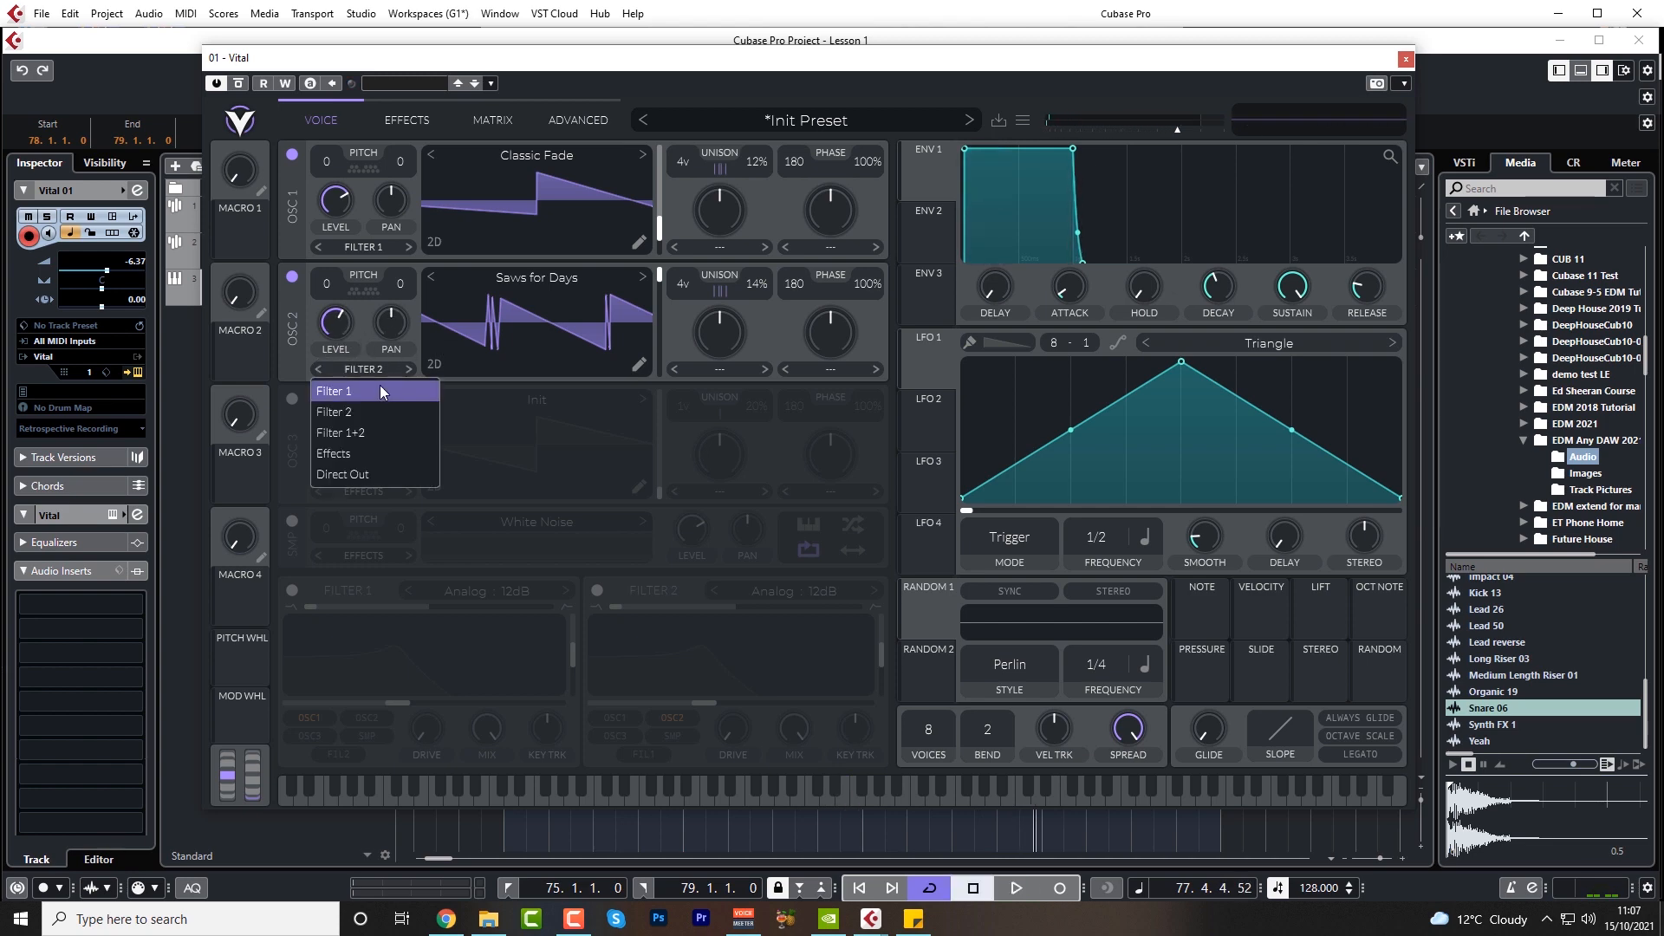
pyautogui.click(379, 391)
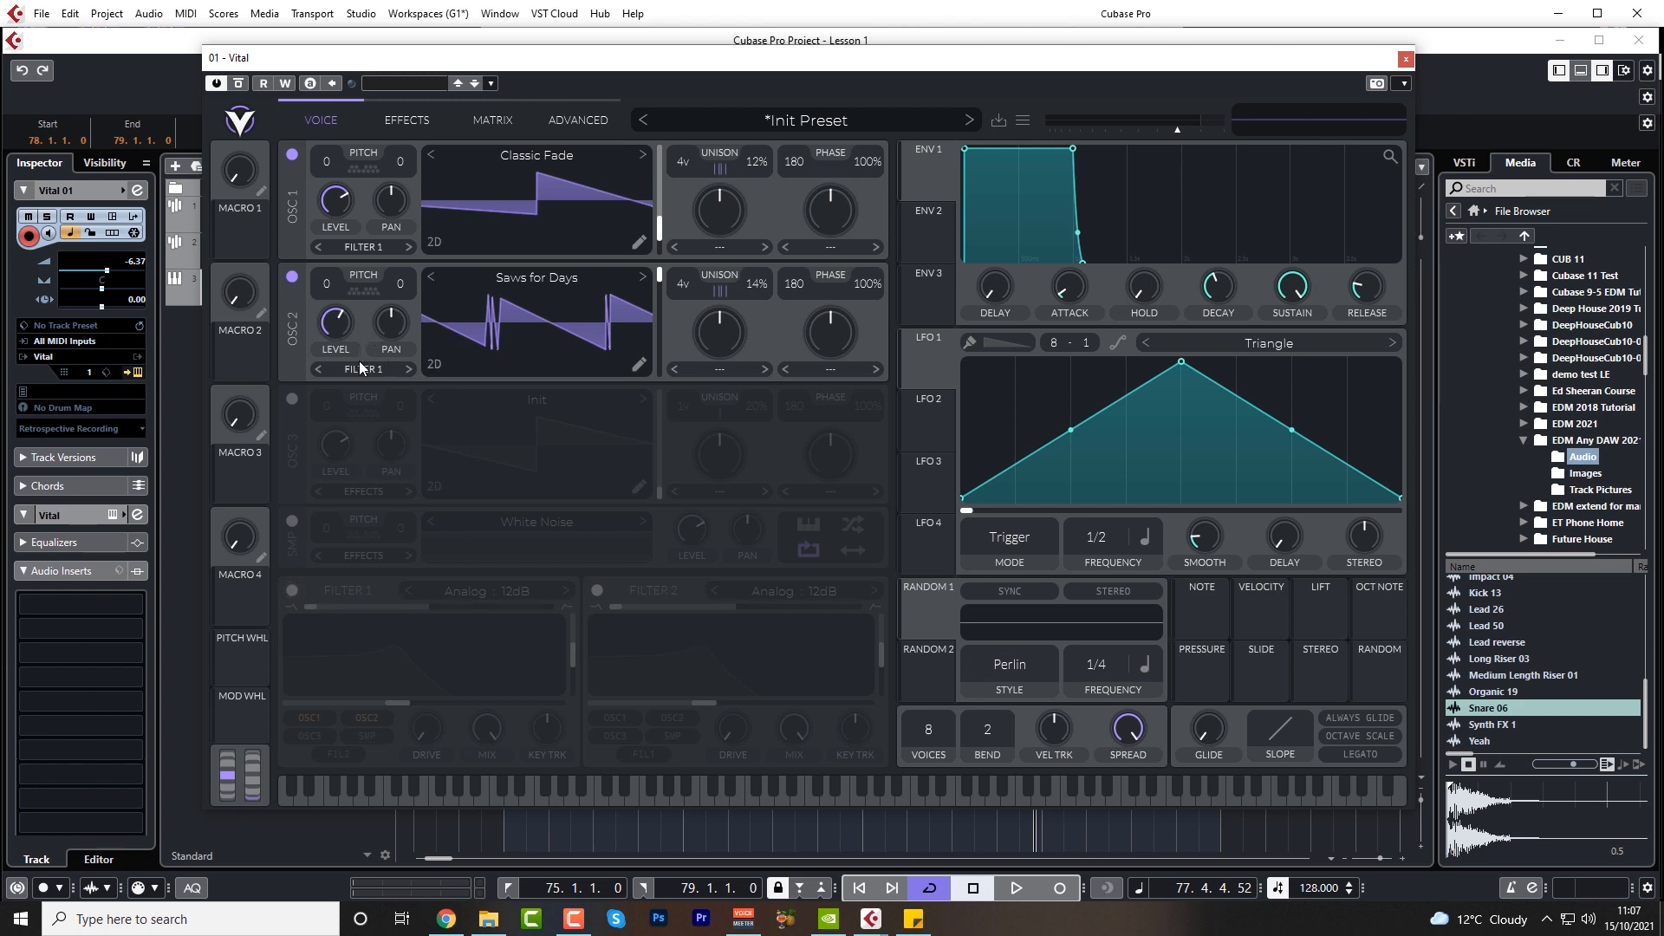
# - Turn on oscillator 3 and load the factory Classic Fade wavetable into it
pyautogui.click(292, 399)
pyautogui.click(570, 402)
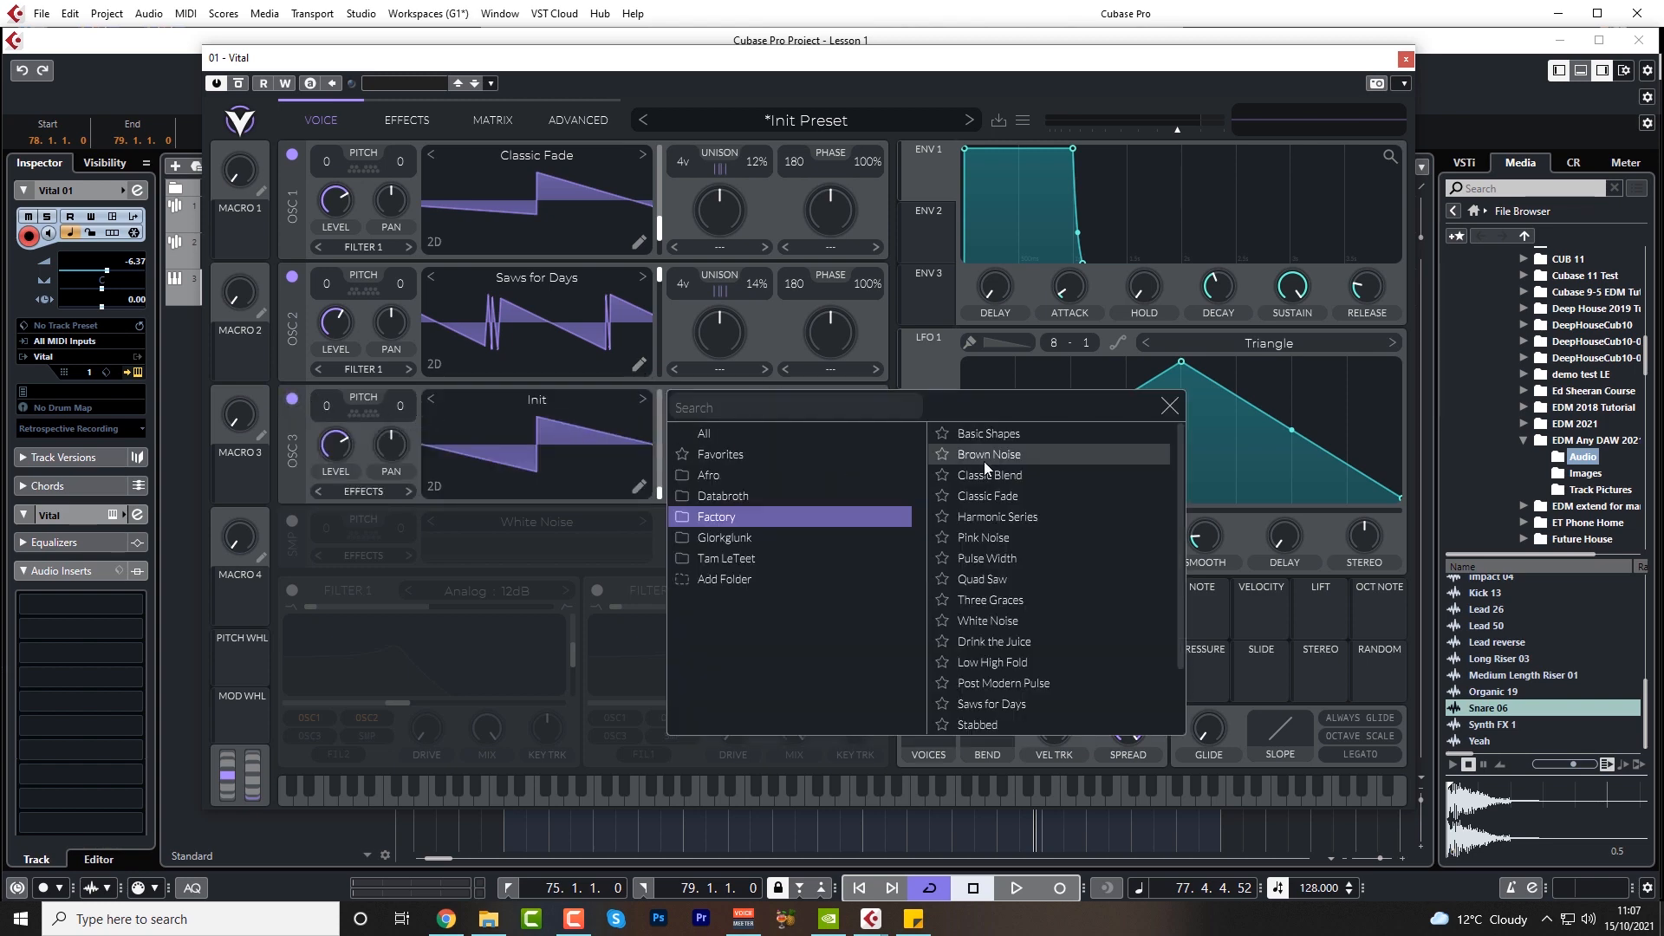
pyautogui.click(975, 497)
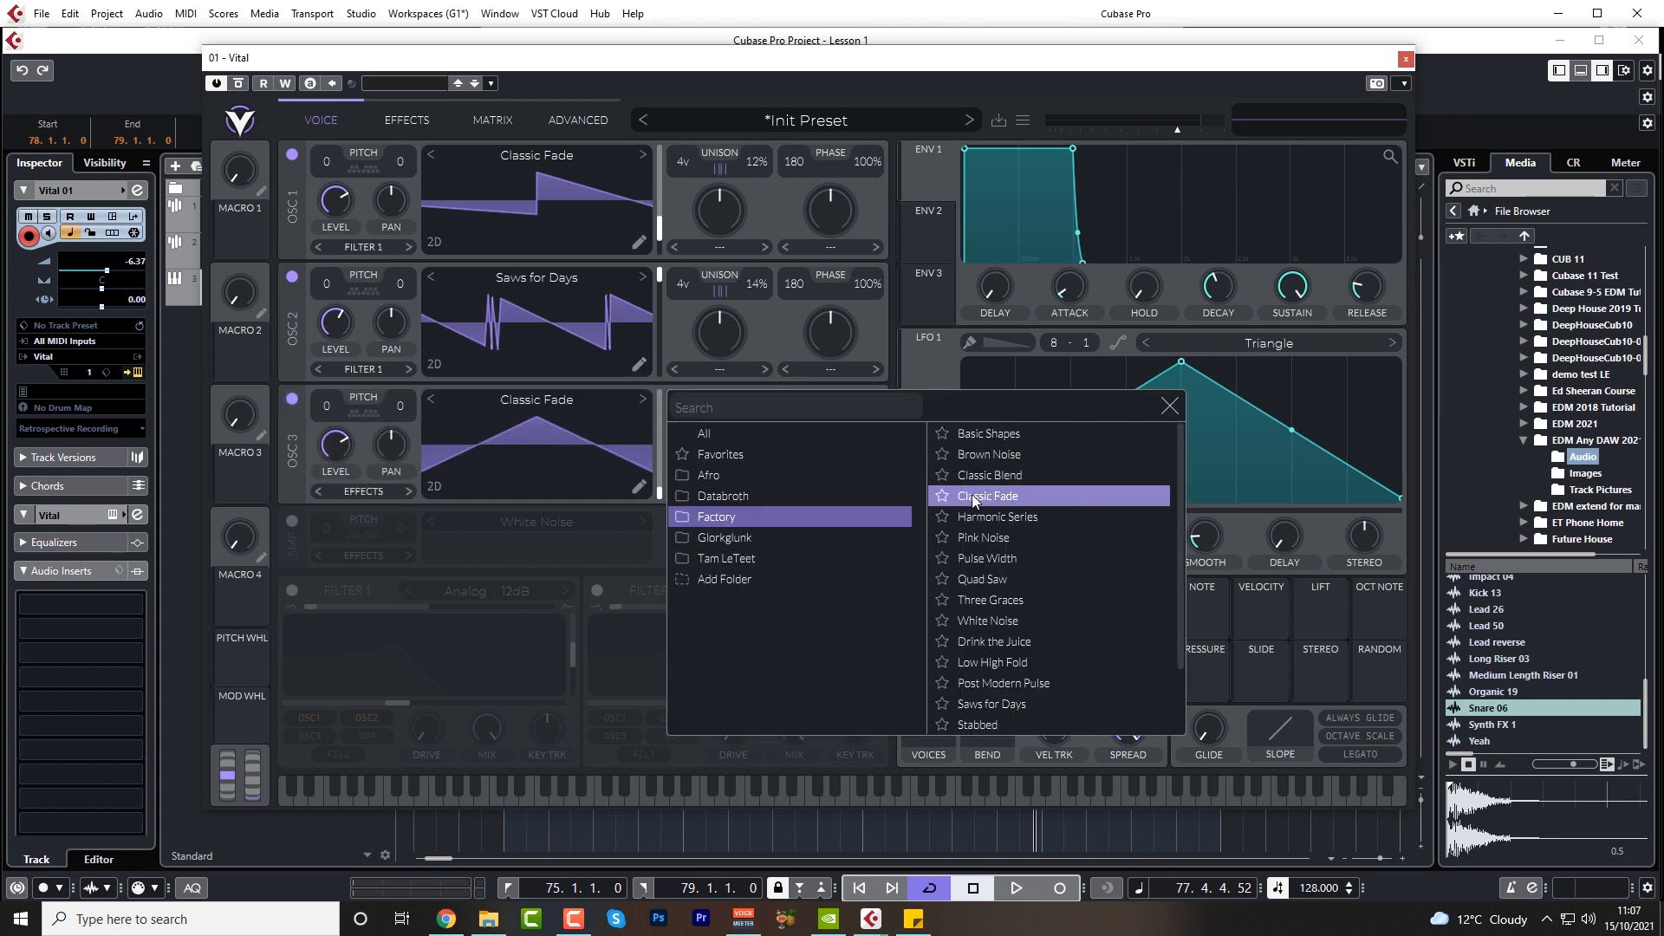
pyautogui.click(1167, 407)
# - Set oscillator 3's wavetable frame to 80.35 and its level to 0.368 while playing the loop
pyautogui.press('space')
pyautogui.moveTo(663, 491); pyautogui.dragTo(663, 458)
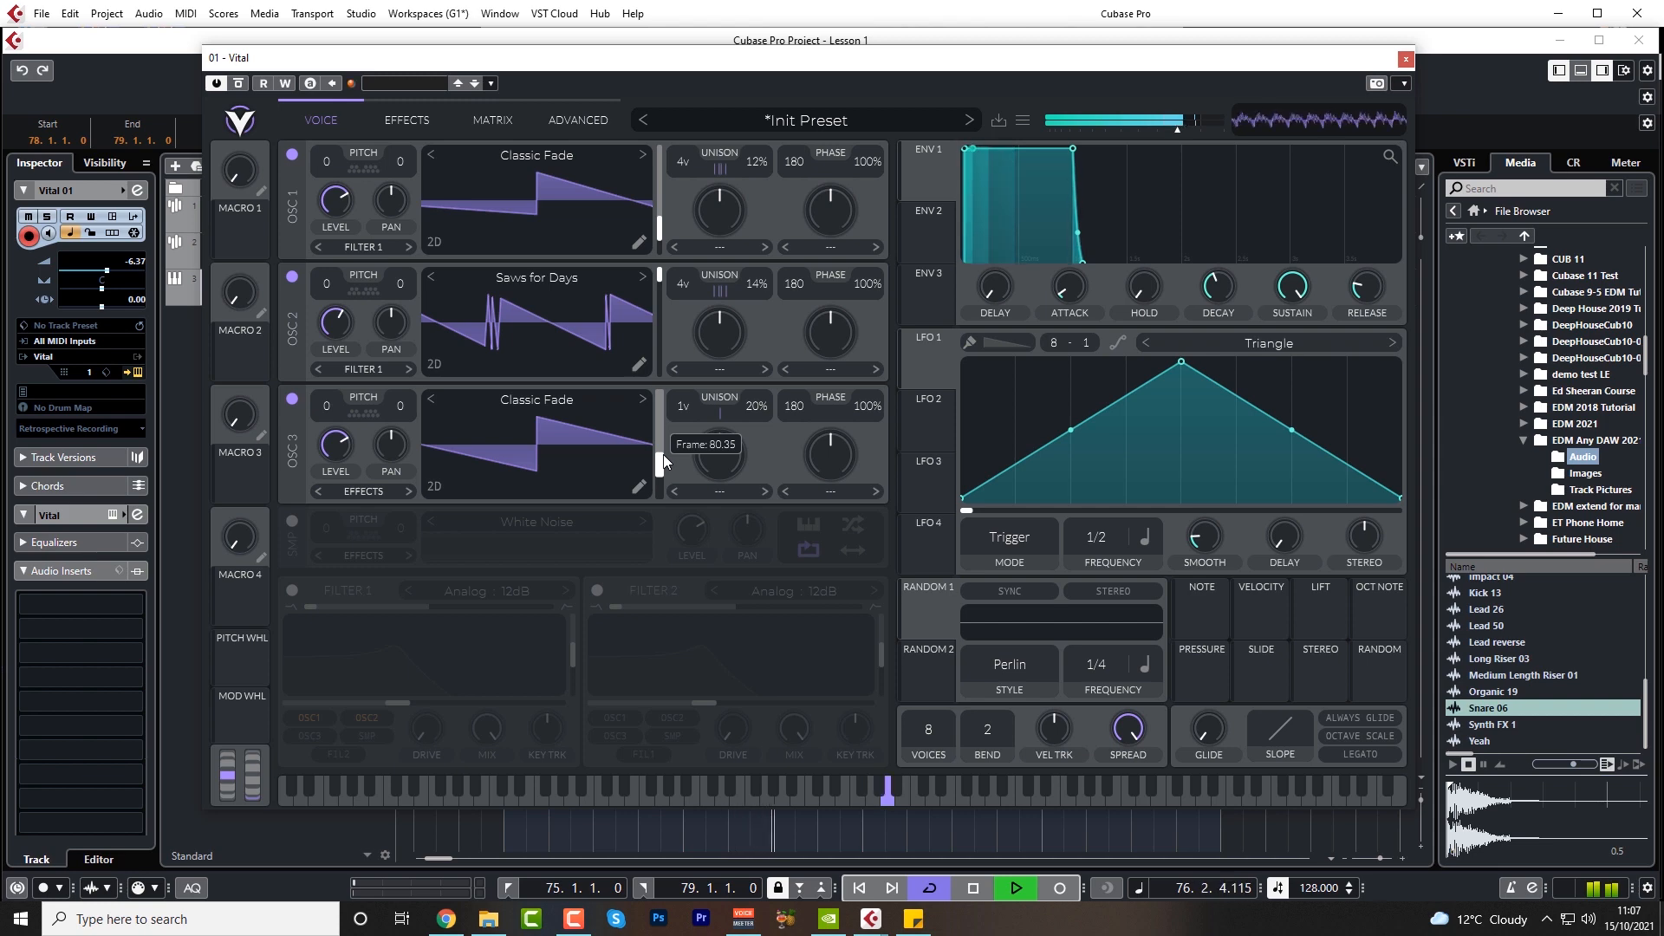
pyautogui.press('space')
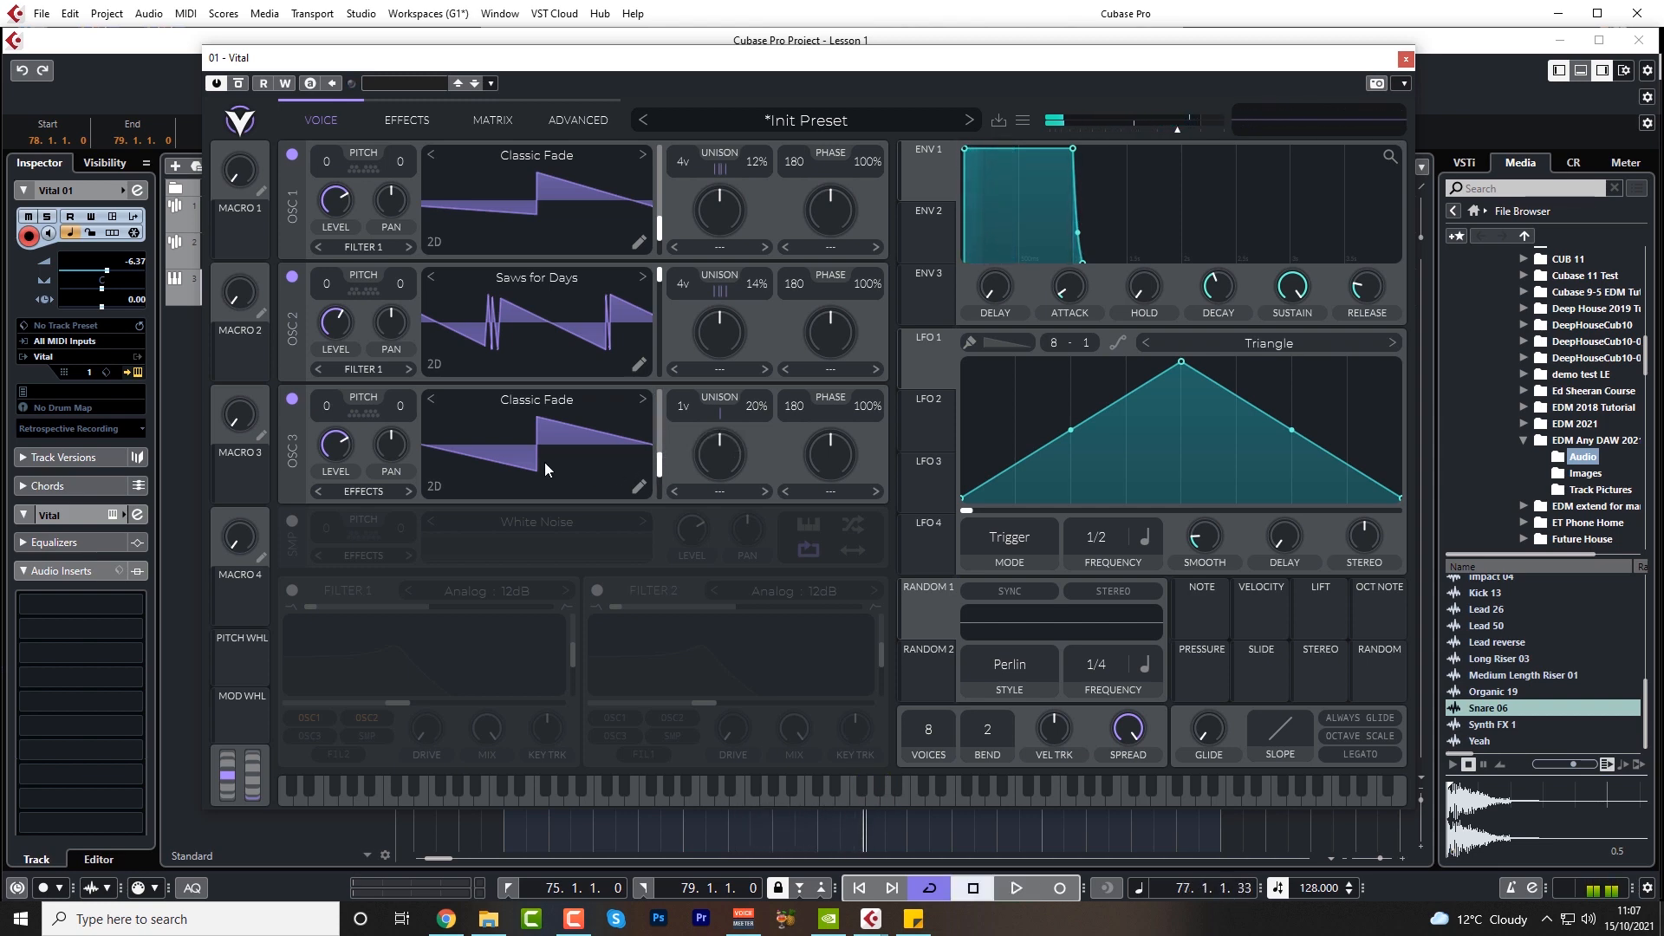
pyautogui.press('space')
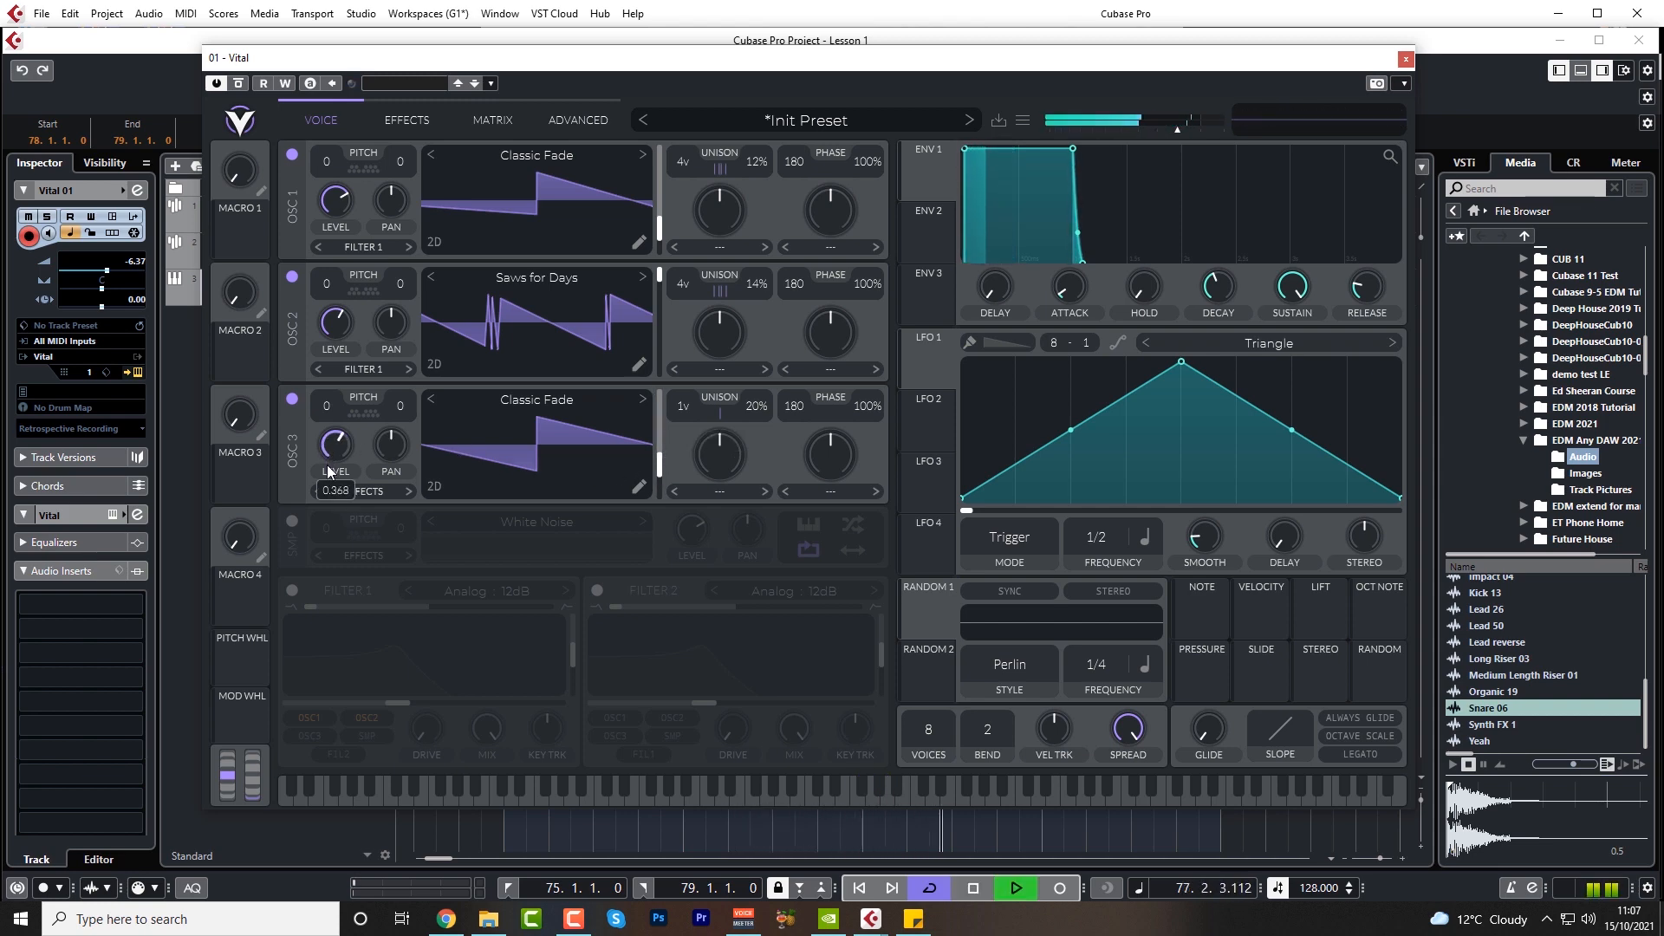
pyautogui.press('space')
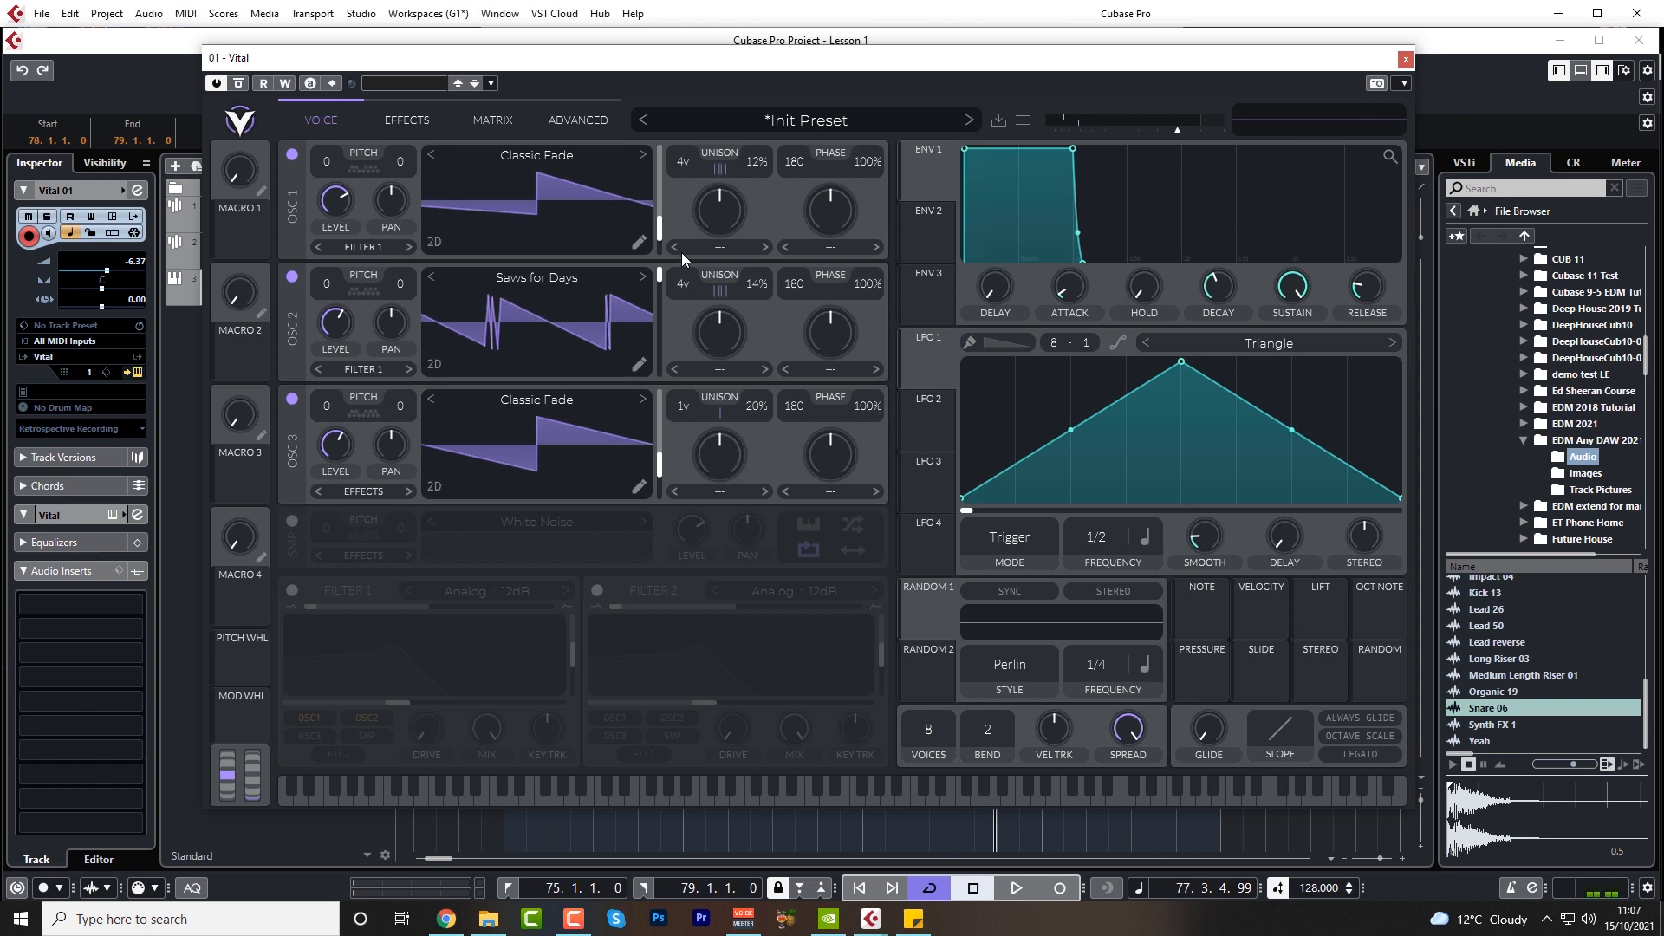
# - Pan oscillator 1 to the left and oscillator 3 to 67% right while the loop plays
pyautogui.press('space')
pyautogui.moveTo(392, 201); pyautogui.dragTo(407, 357)
pyautogui.moveTo(388, 438); pyautogui.dragTo(398, 394)
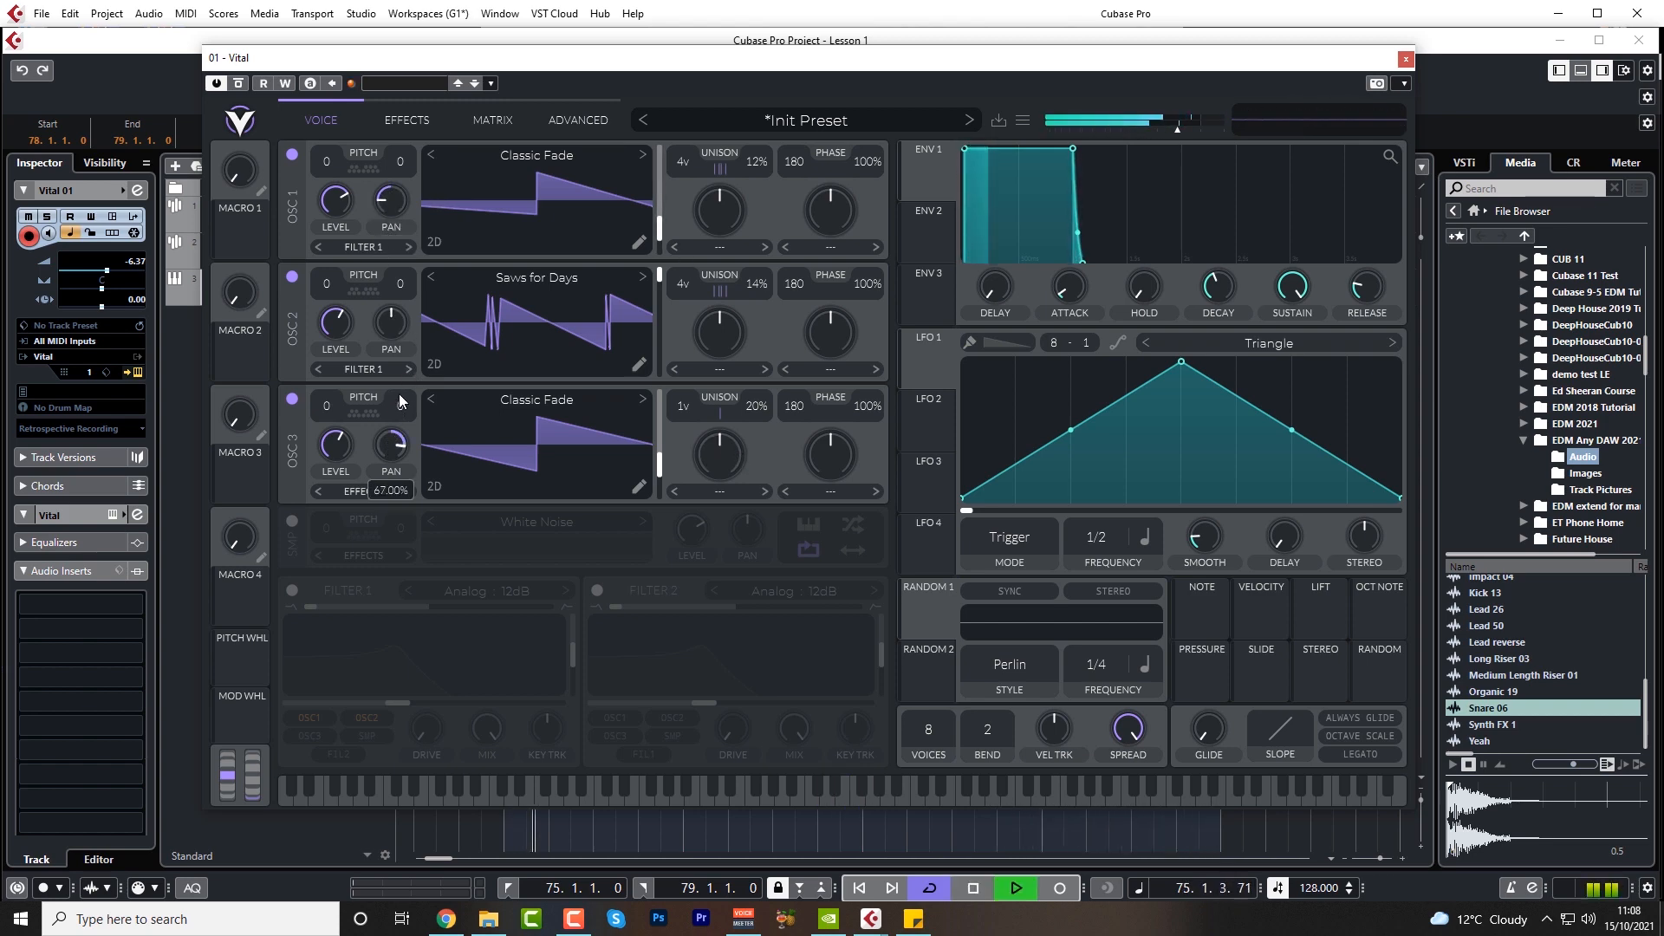
pyautogui.press('space')
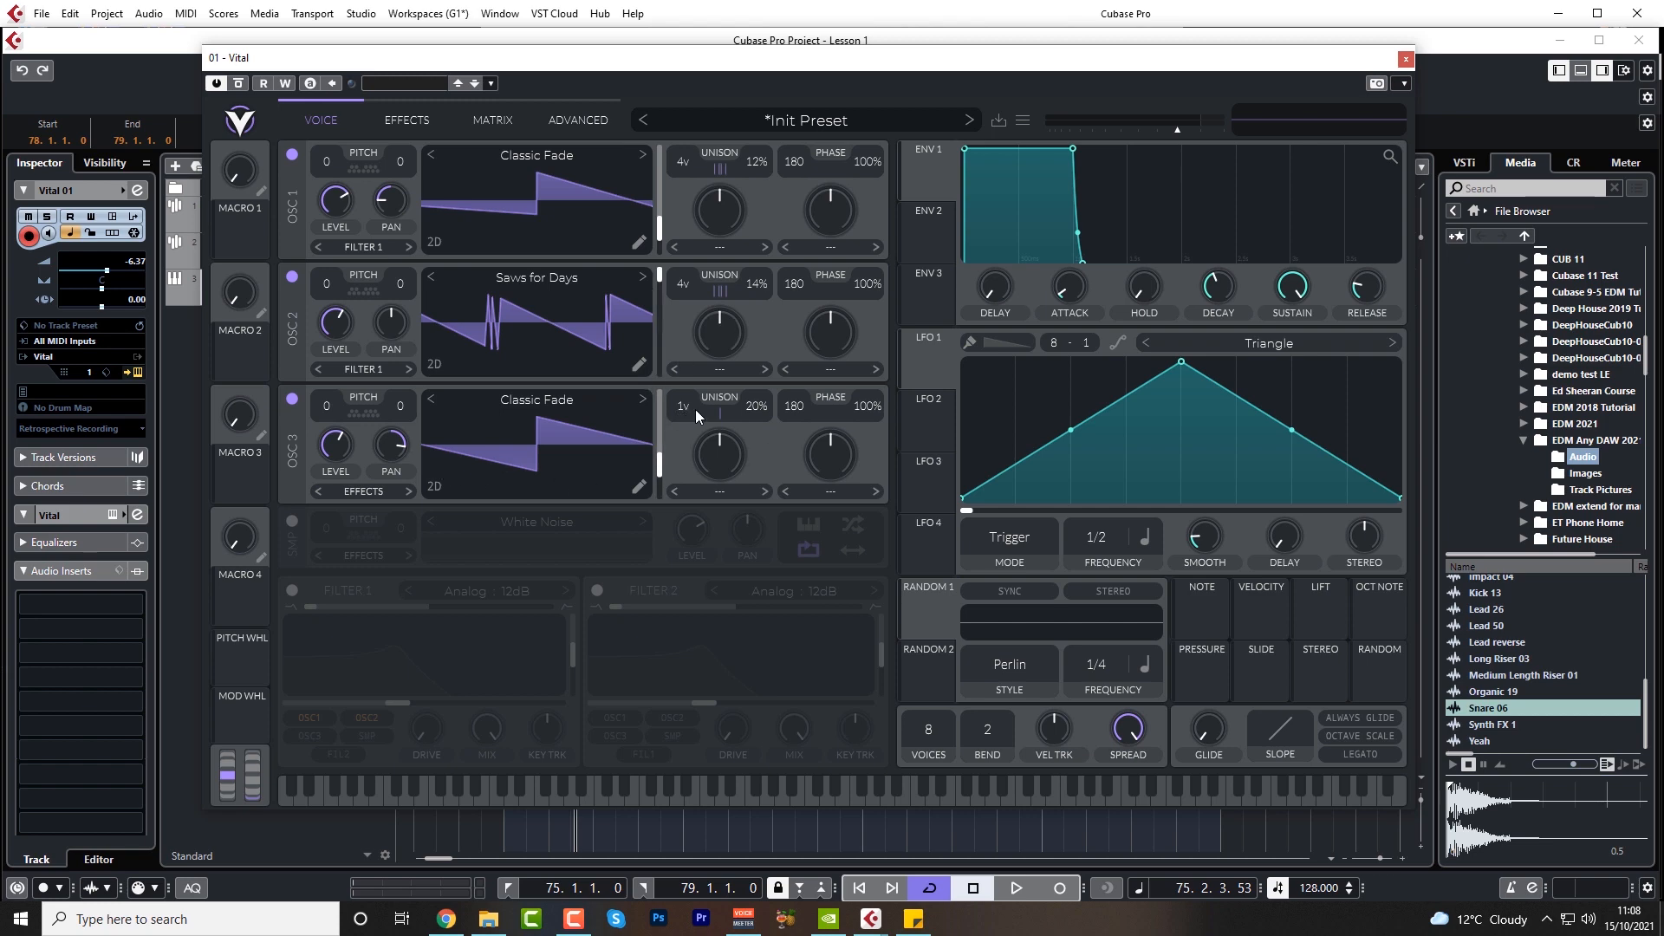
# - Set oscillator 3's unison to 5 voices with 15% detune, listening to the loop
pyautogui.press('space')
pyautogui.moveTo(686, 409); pyautogui.dragTo(756, 405)
pyautogui.press('space')
# - Turn on Filter 1 and change its model to Dirty 12dB
pyautogui.click(293, 590)
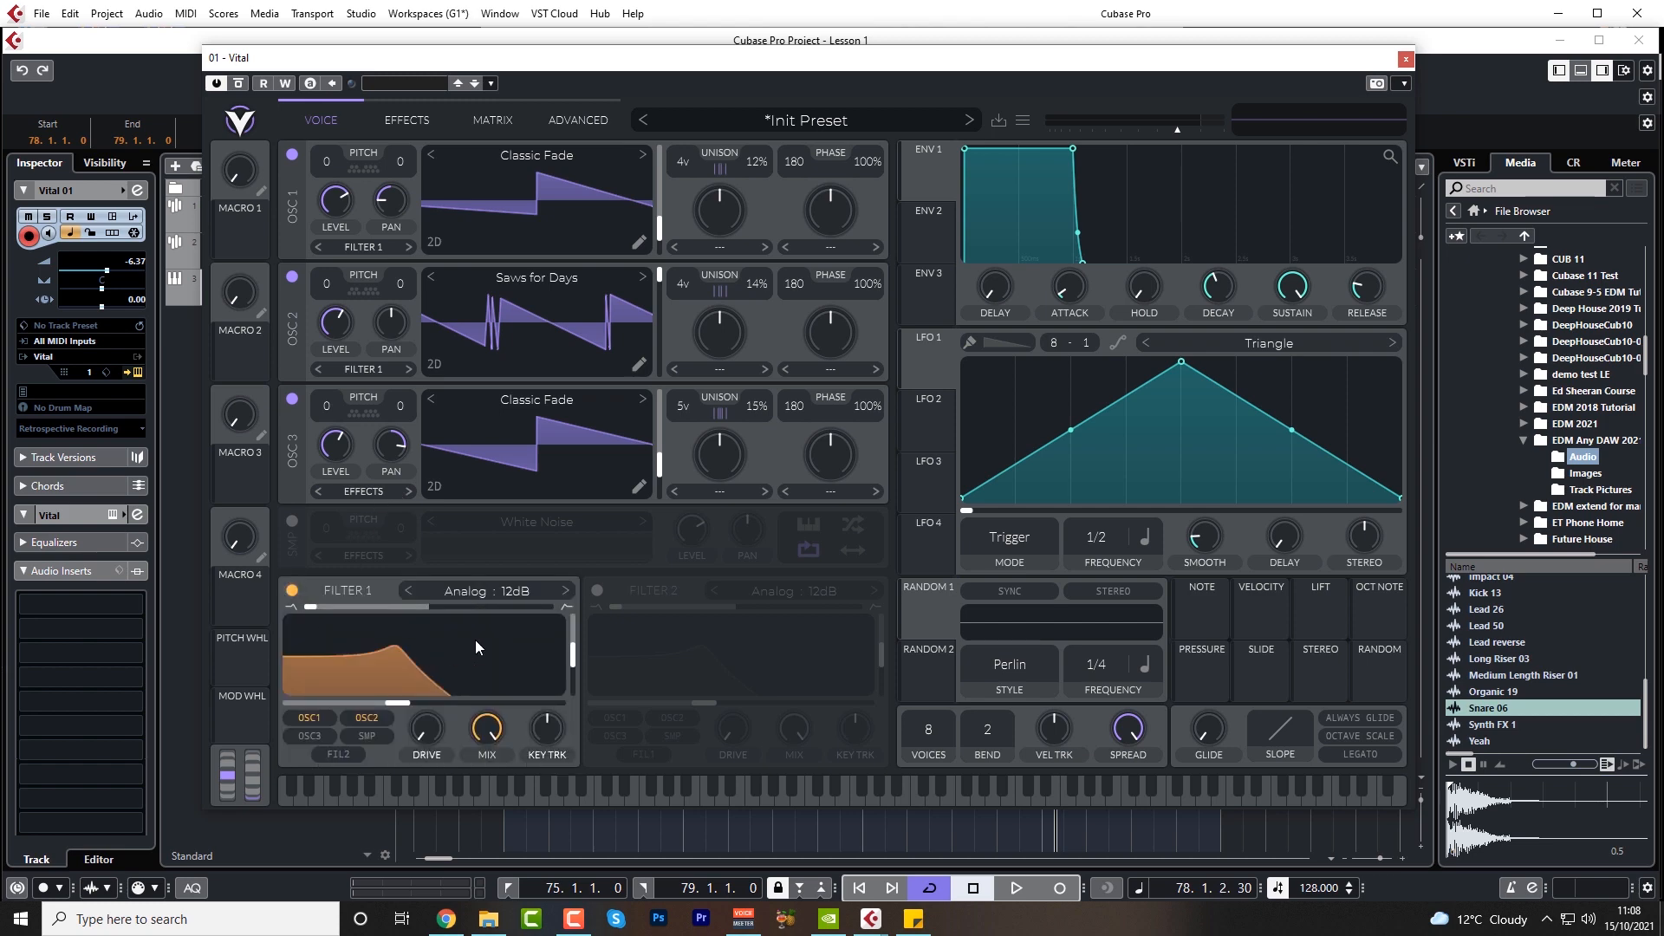
pyautogui.click(520, 590)
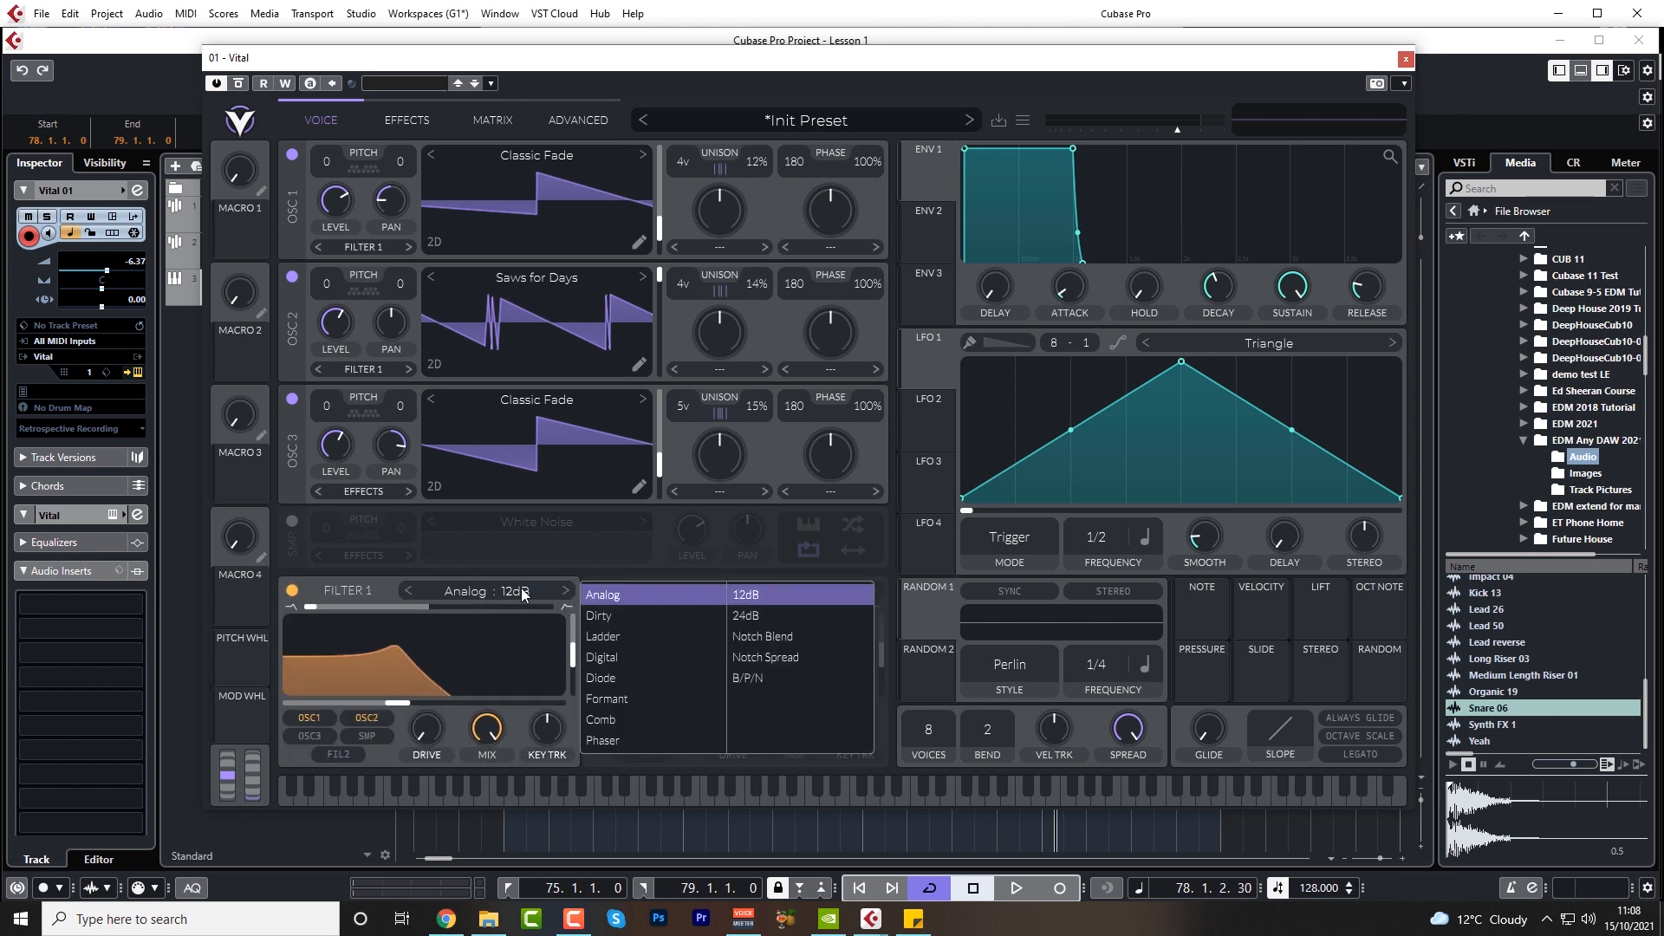
pyautogui.click(595, 617)
# - Lower Filter 1's resonance and raise its cutoff to 733.6 Hz while playing the loop
pyautogui.moveTo(572, 651); pyautogui.dragTo(572, 673)
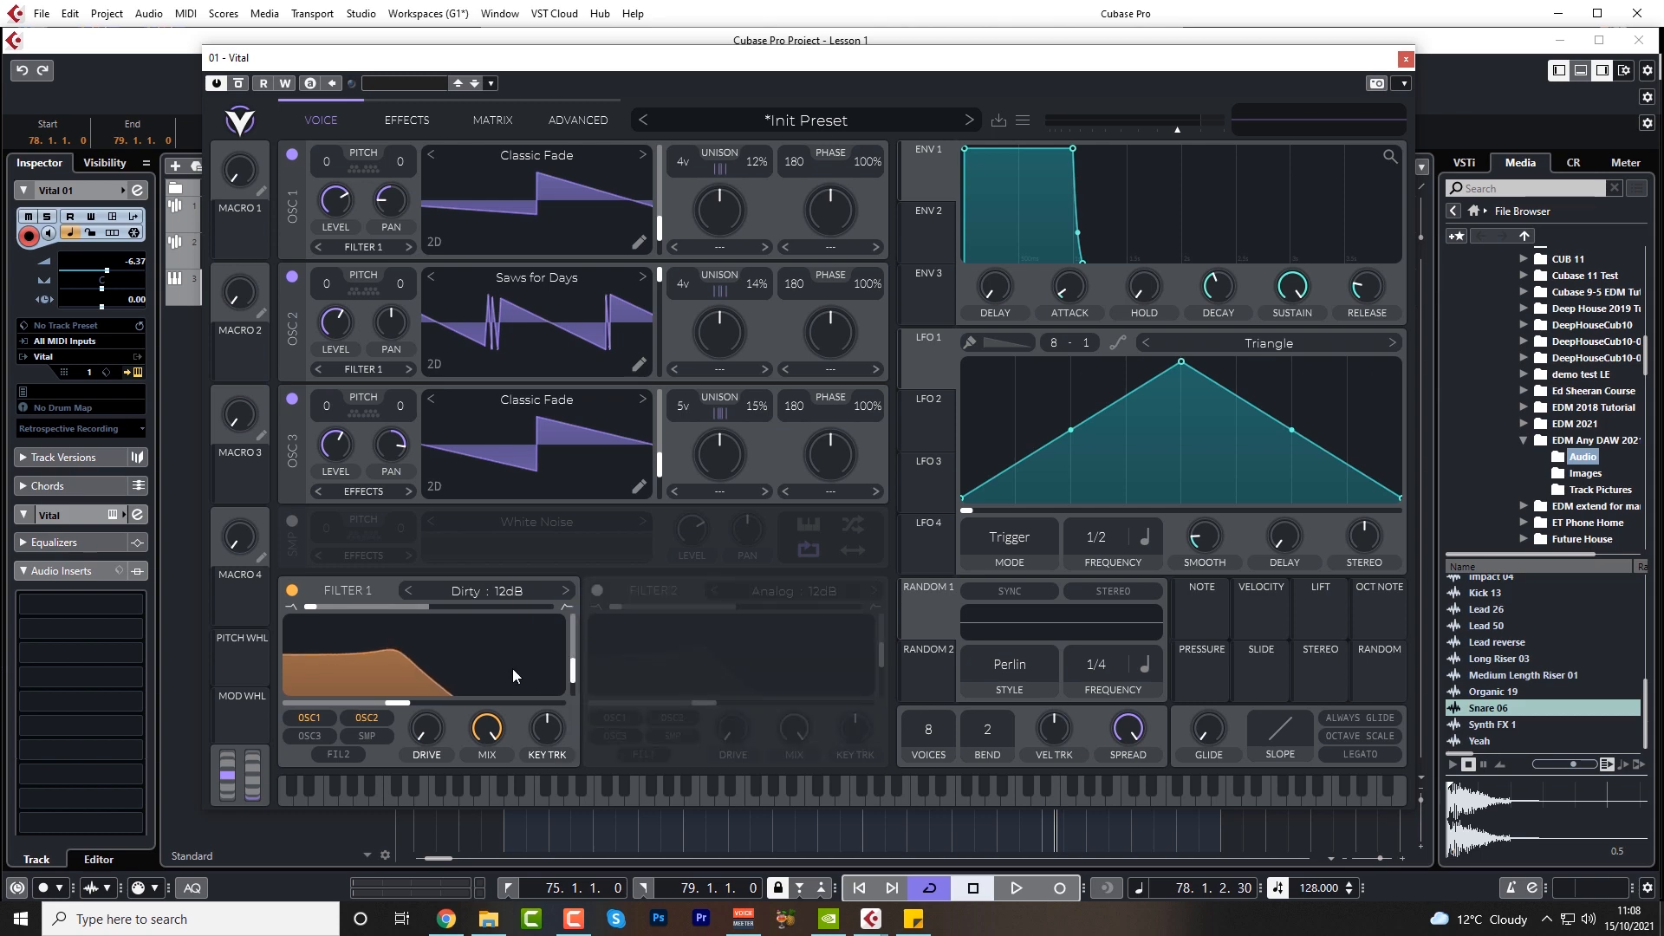
pyautogui.press('space')
pyautogui.moveTo(421, 704); pyautogui.dragTo(434, 740)
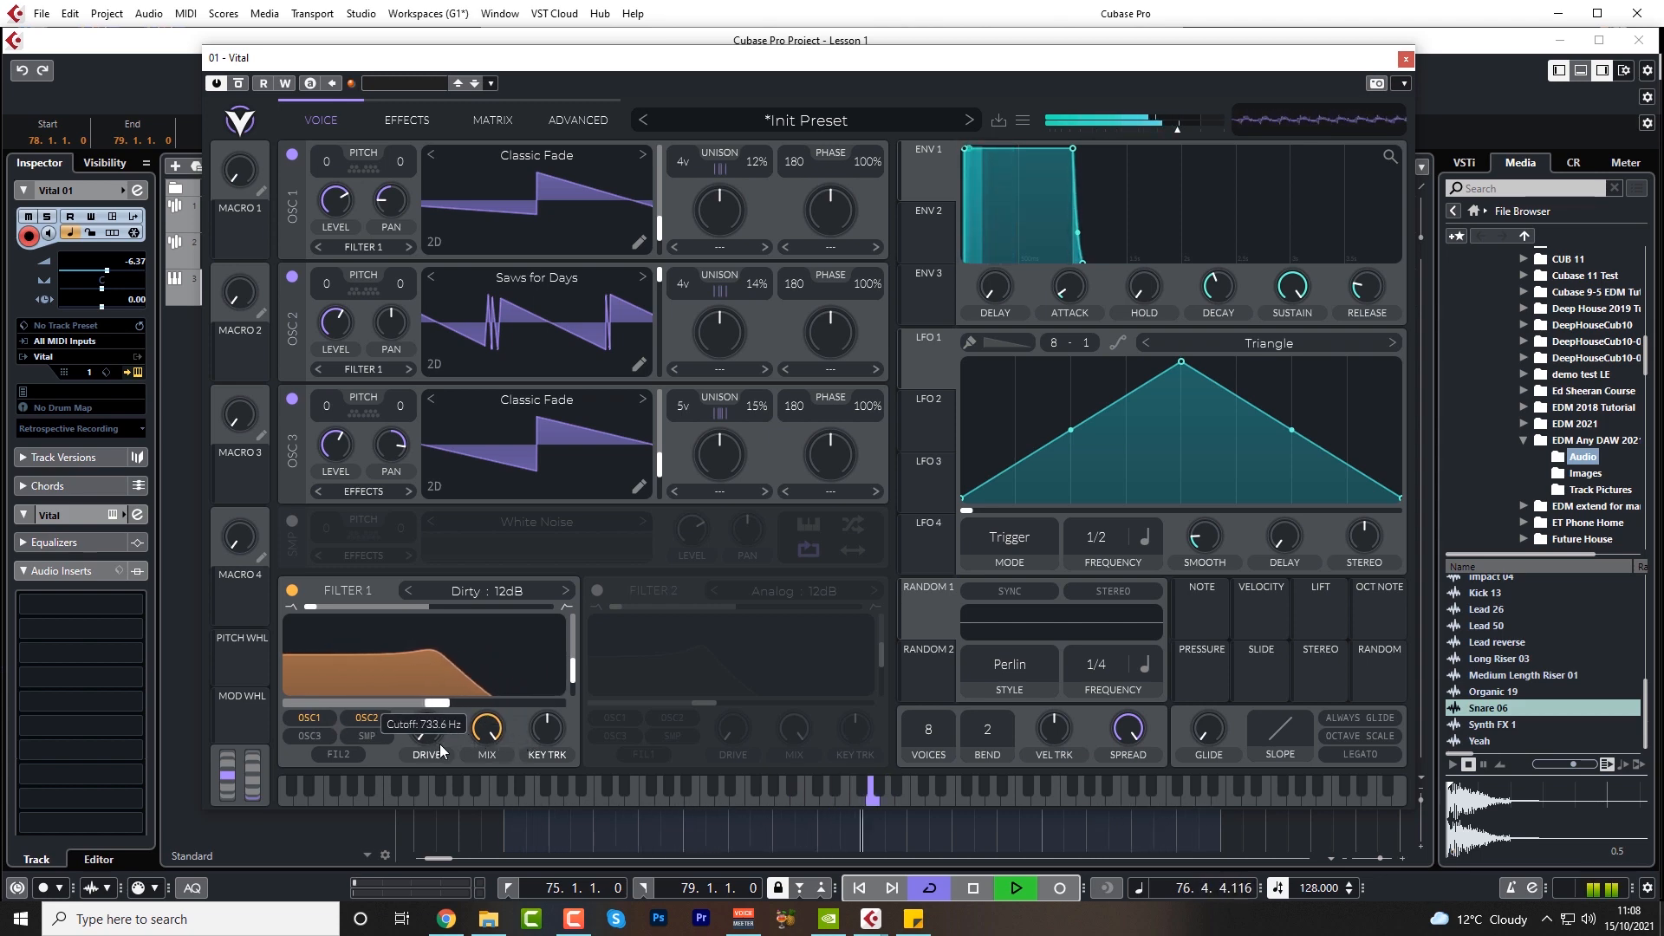
pyautogui.press('space')
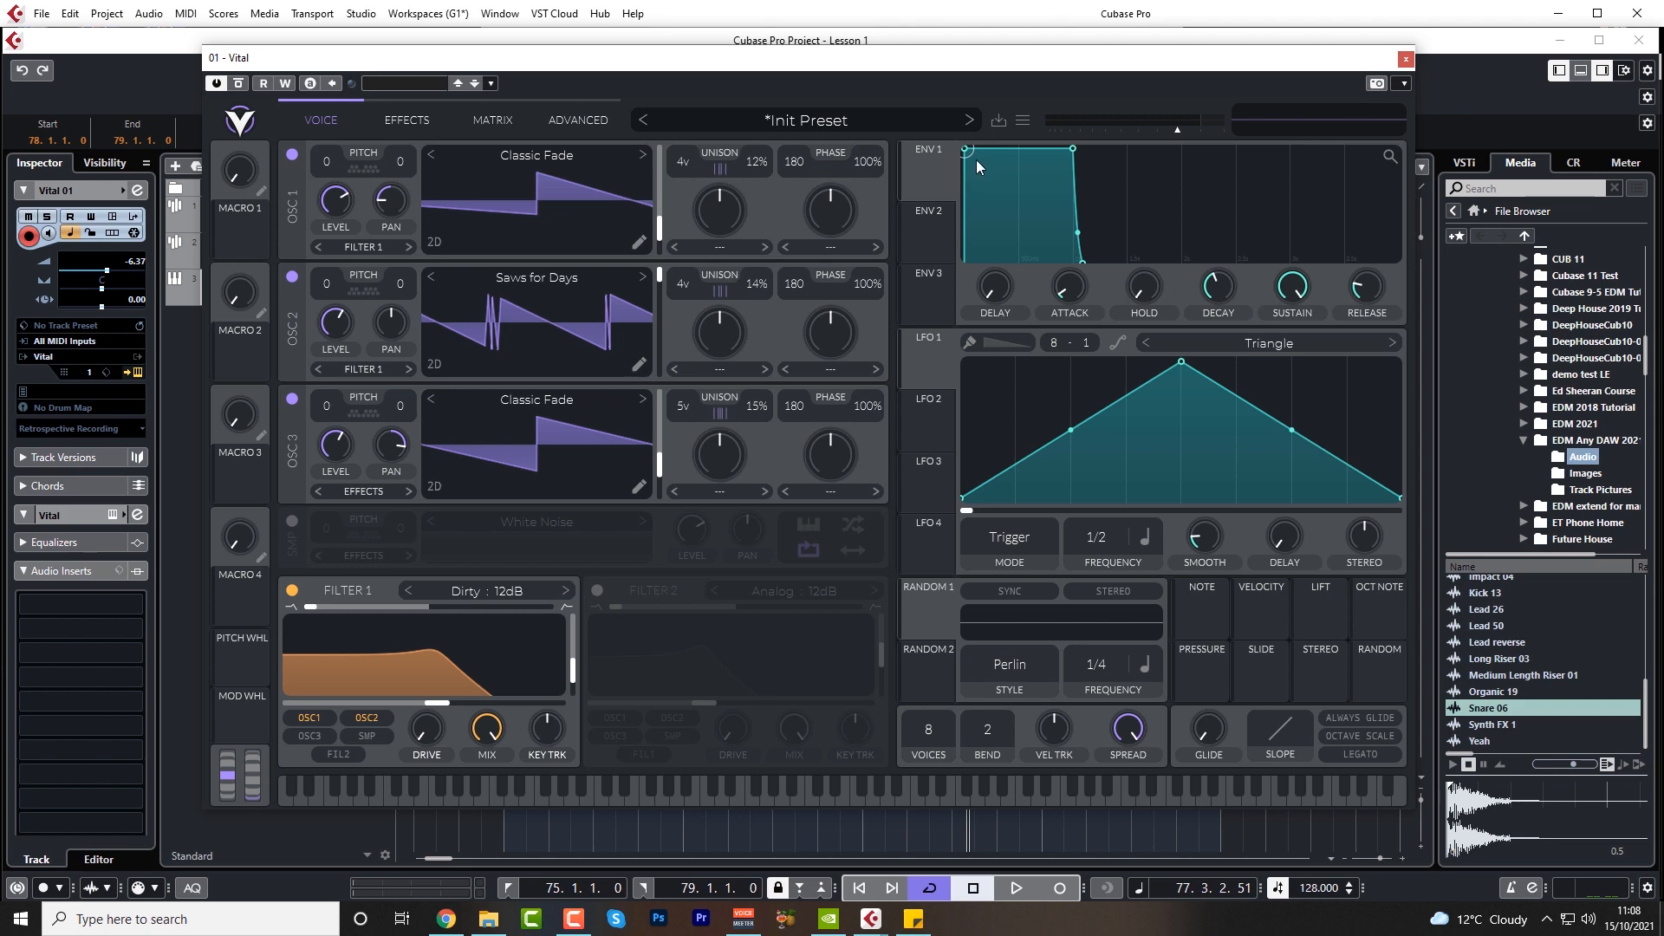
pyautogui.click(926, 241)
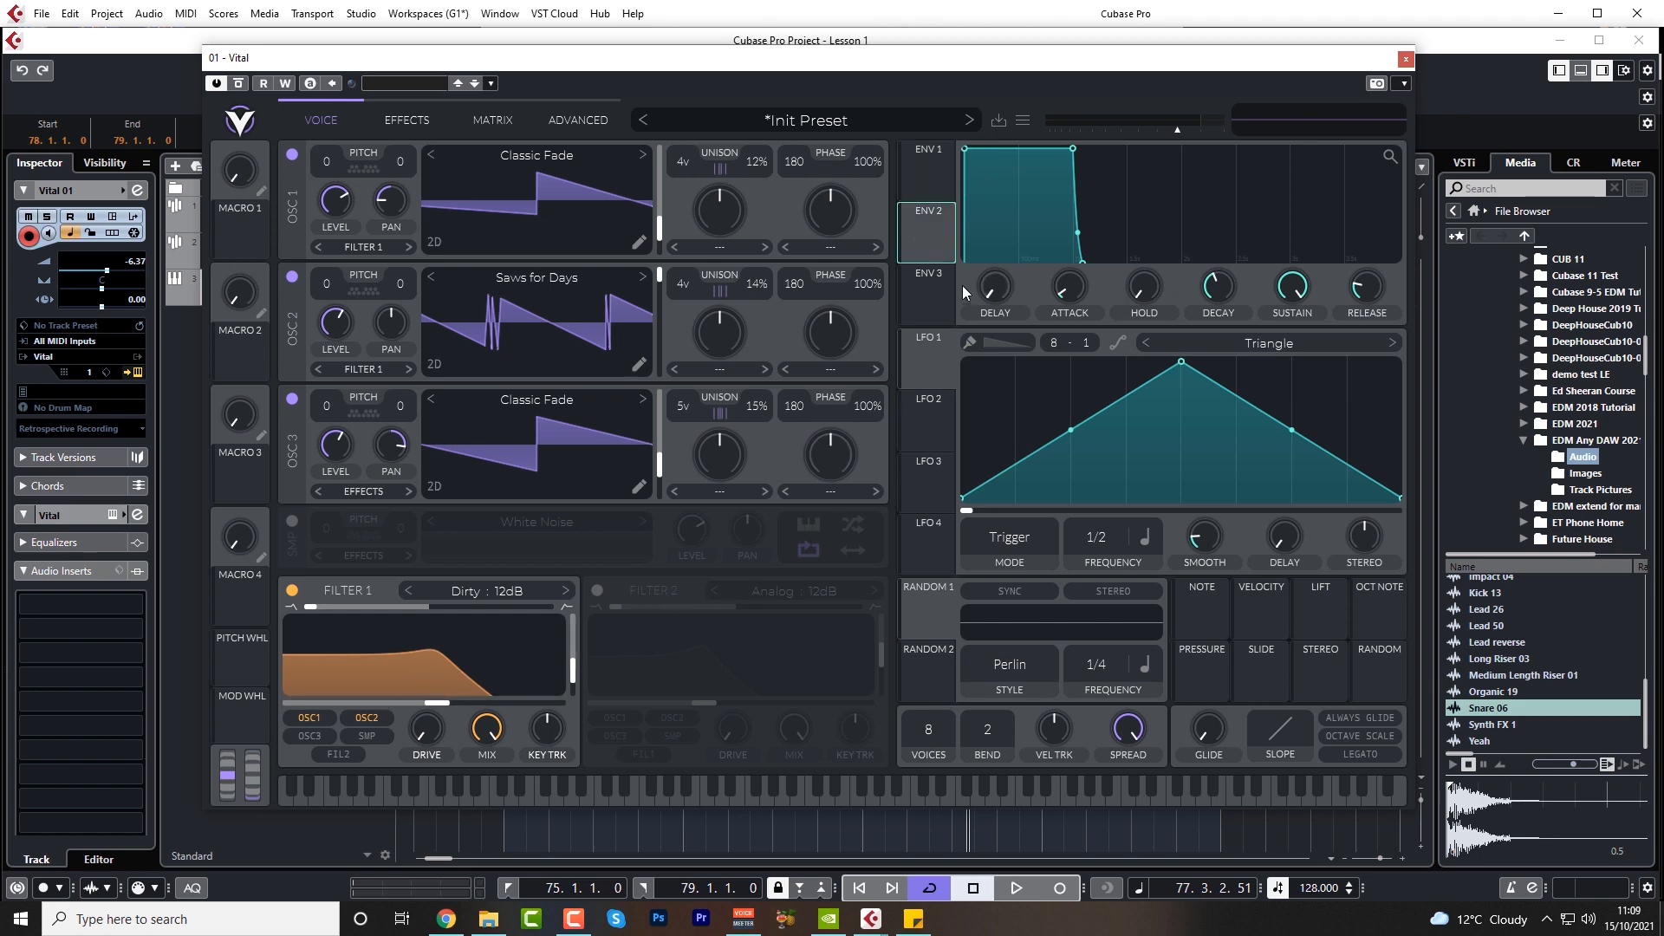
pyautogui.click(926, 170)
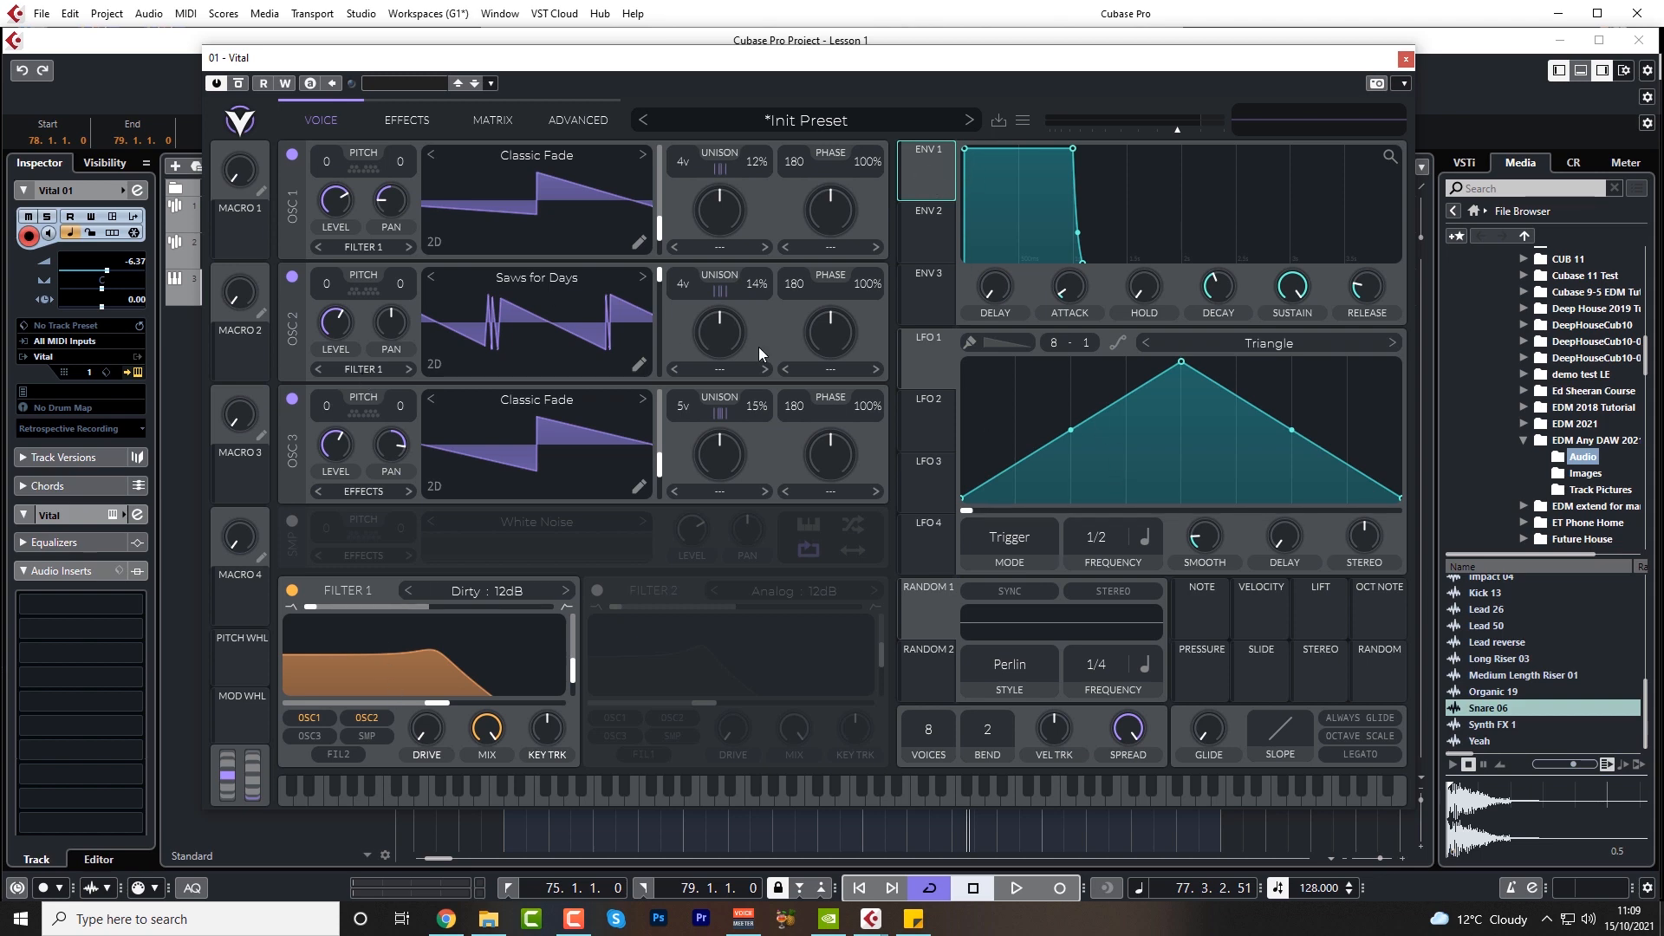
pyautogui.click(919, 232)
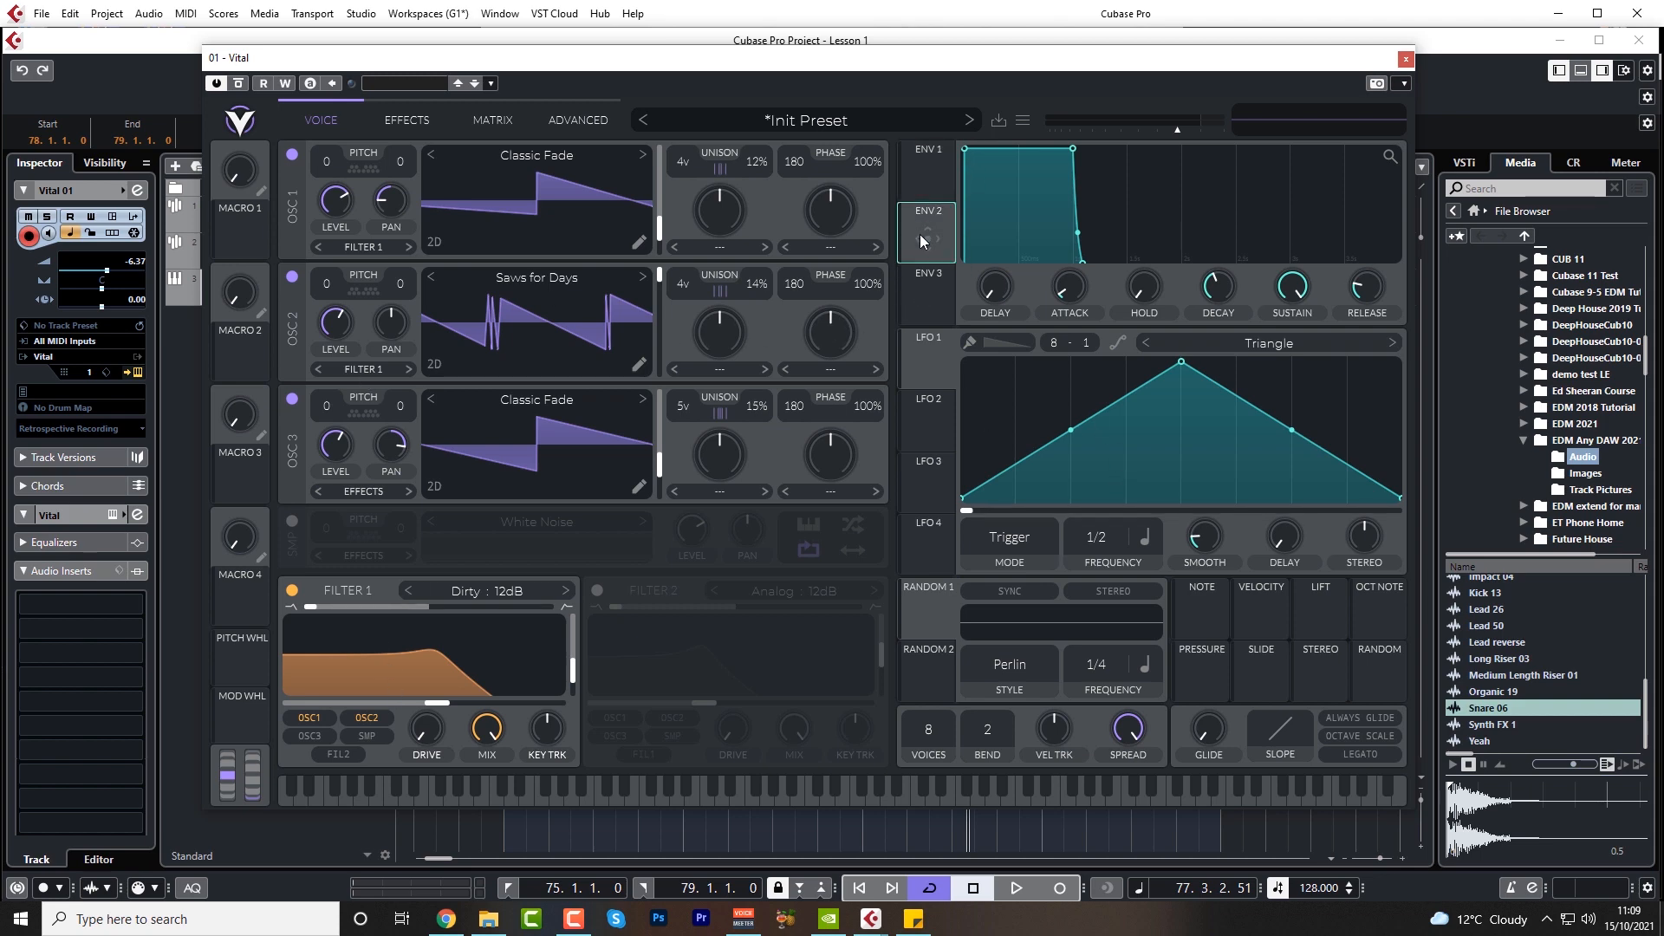
# - Shorten envelope 1's decay strongly and lower its sustain slightly while the loop plays
pyautogui.click(934, 179)
pyautogui.press('space')
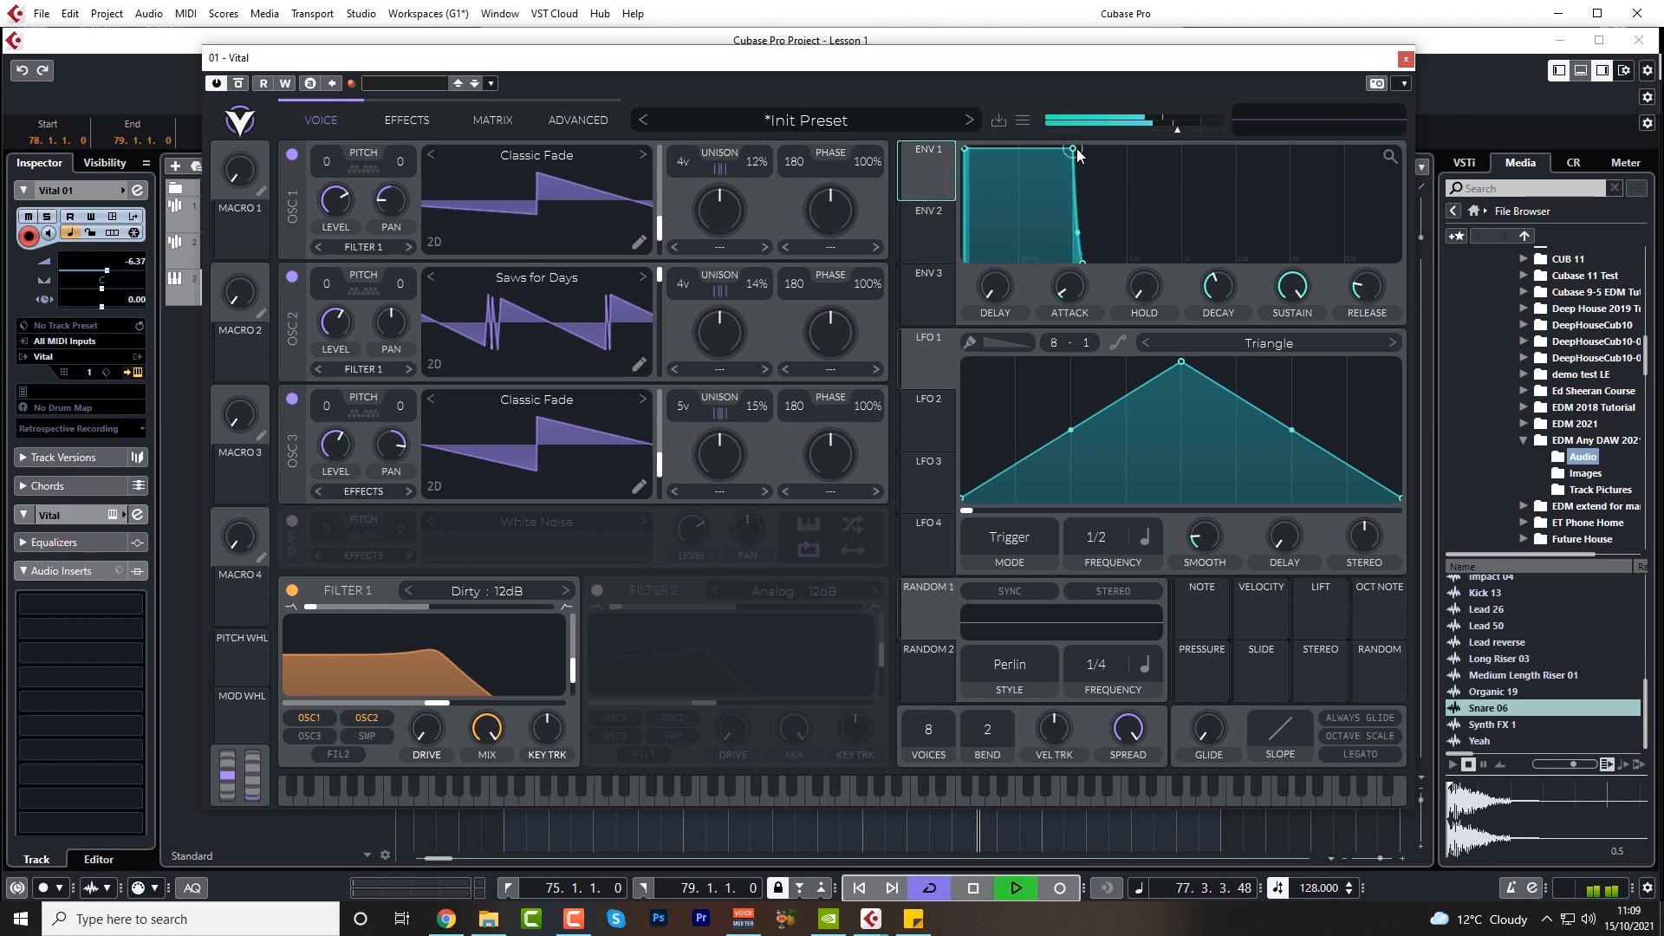
pyautogui.moveTo(1073, 149); pyautogui.dragTo(985, 161)
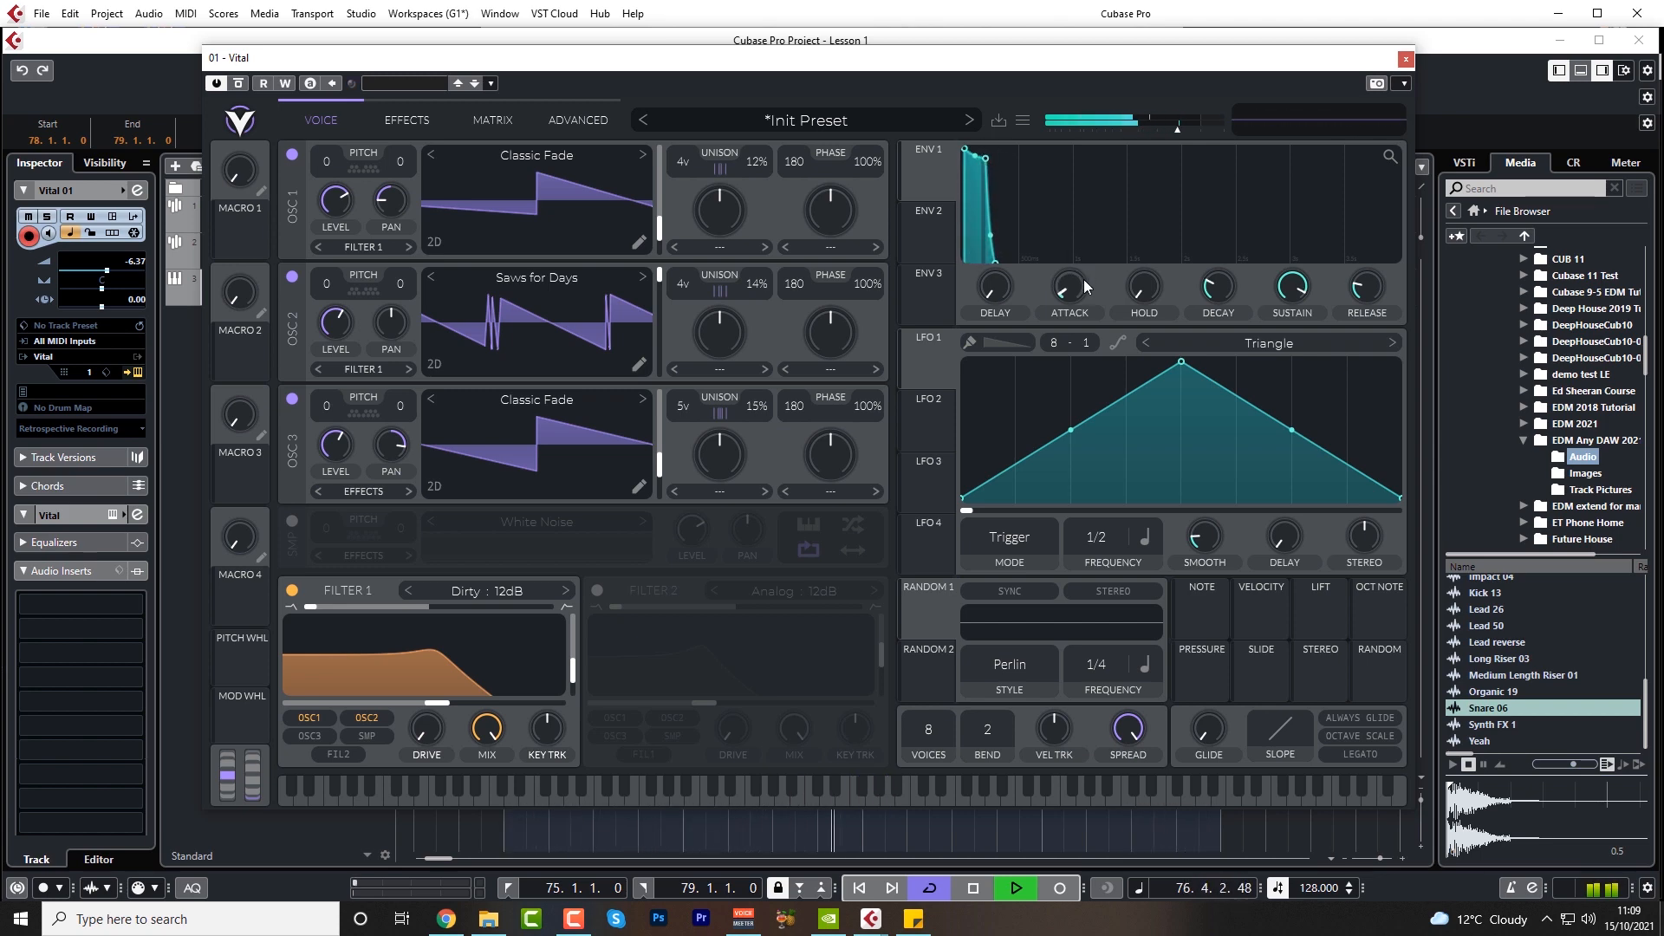
# - Reduce envelope 1's attack to 0.000 secs and shorten its release, playing the loop to hear the result
pyautogui.moveTo(1079, 282); pyautogui.dragTo(1075, 293)
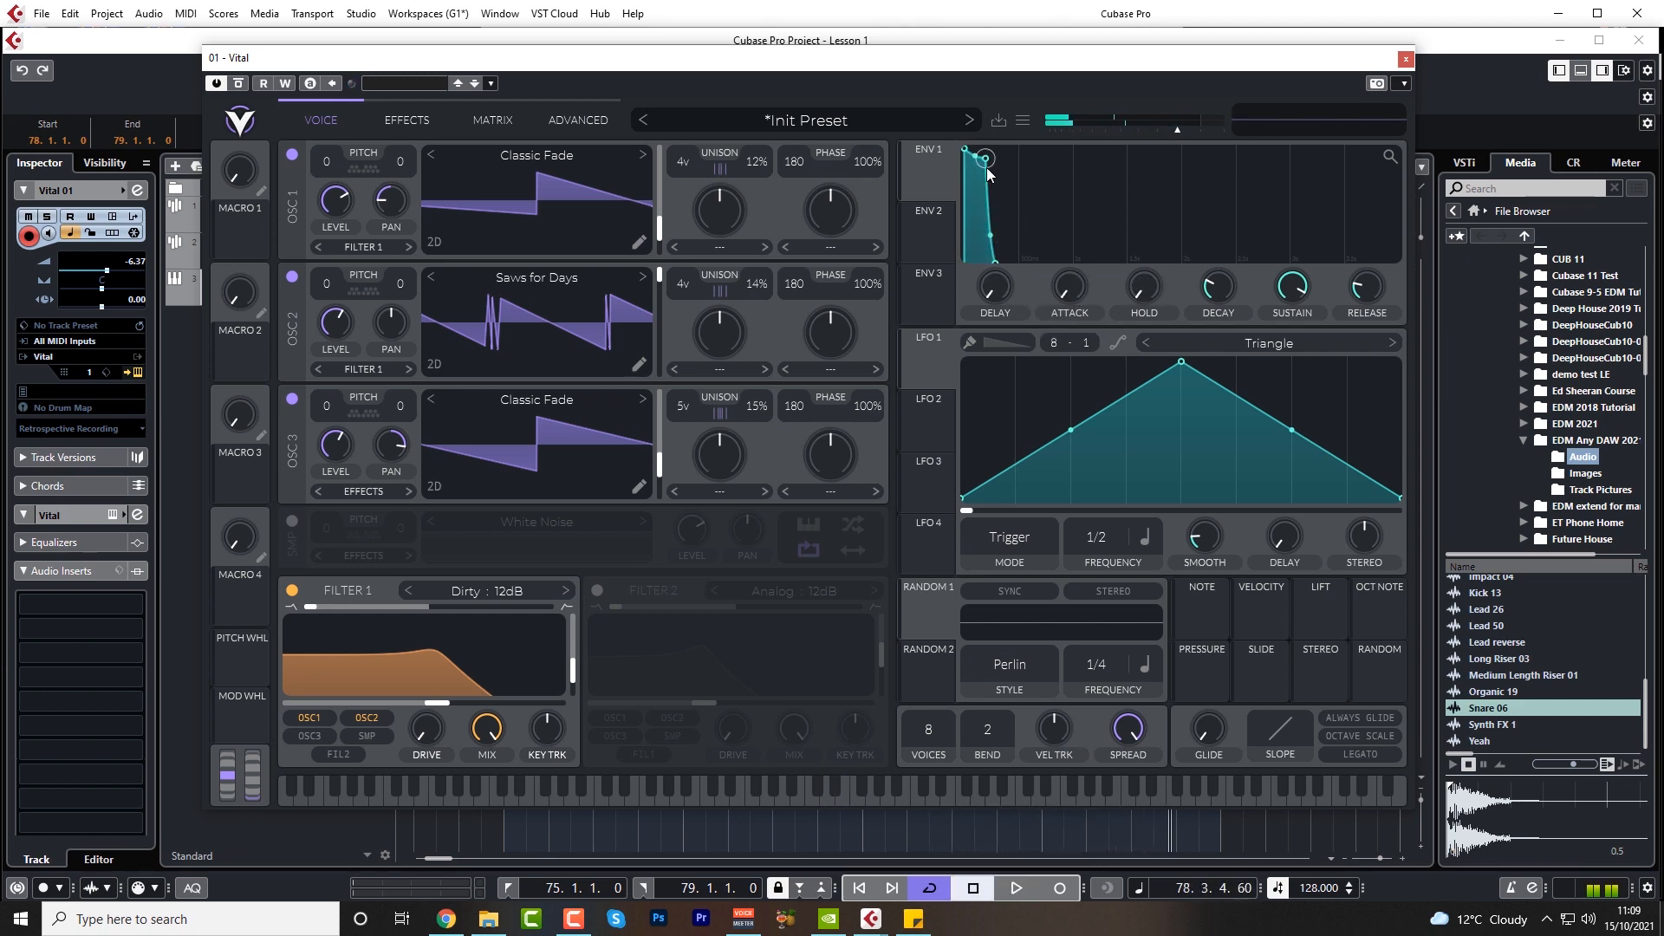
pyautogui.moveTo(1365, 283); pyautogui.dragTo(1366, 301)
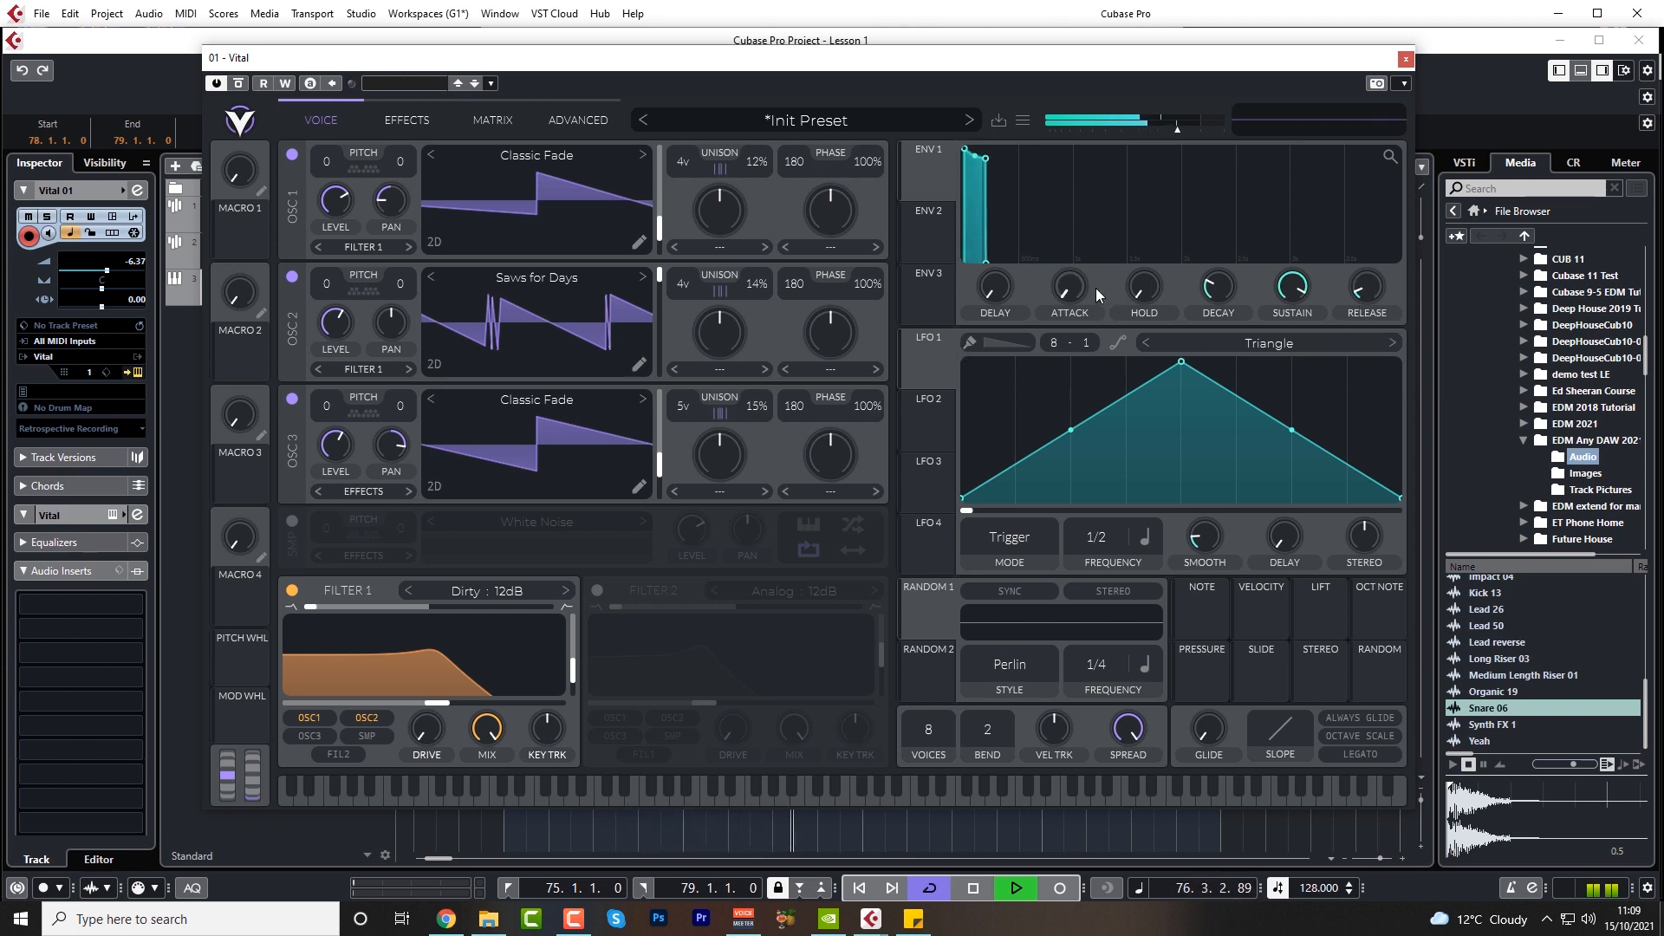
pyautogui.press('space')
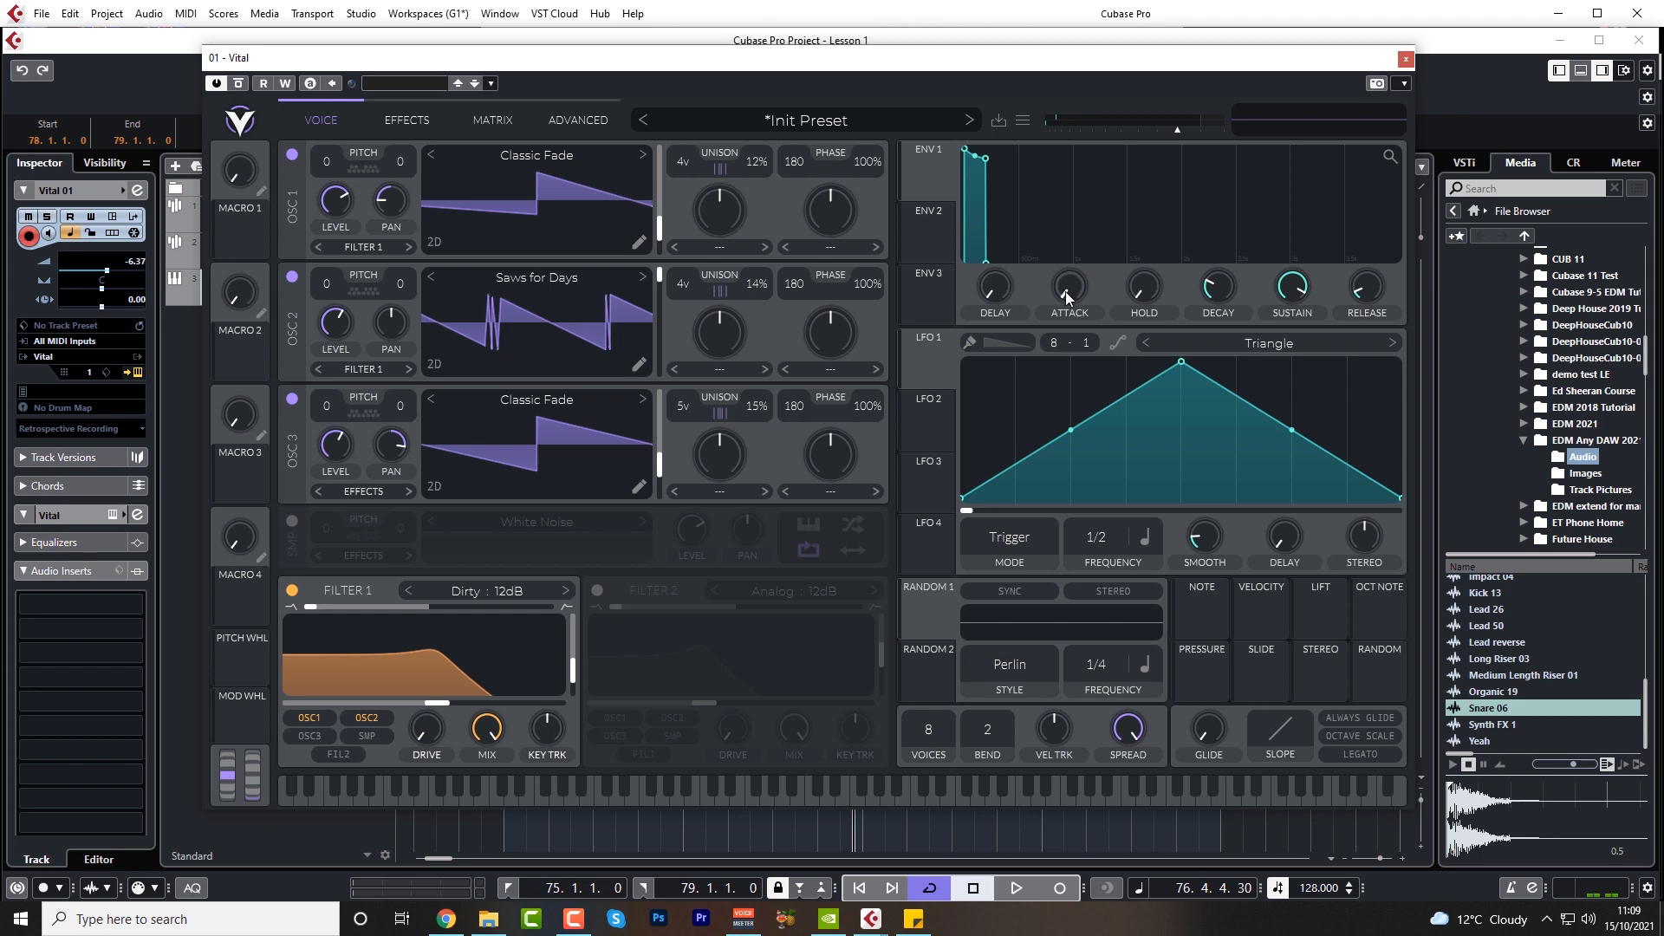
pyautogui.press('space')
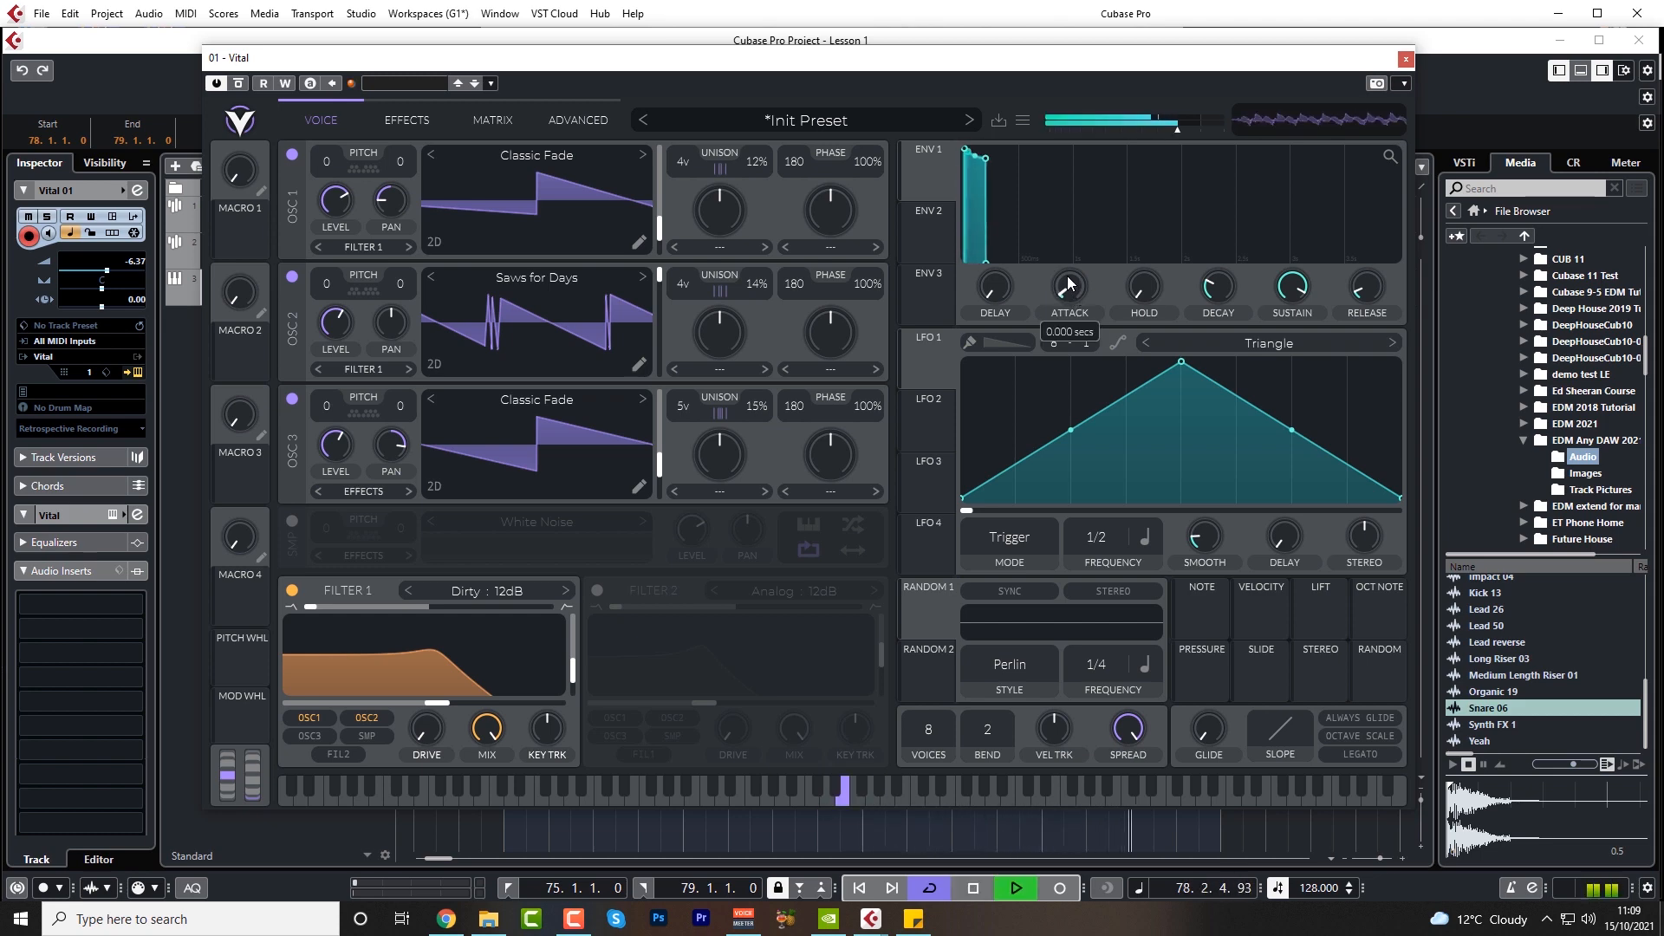
pyautogui.press('space')
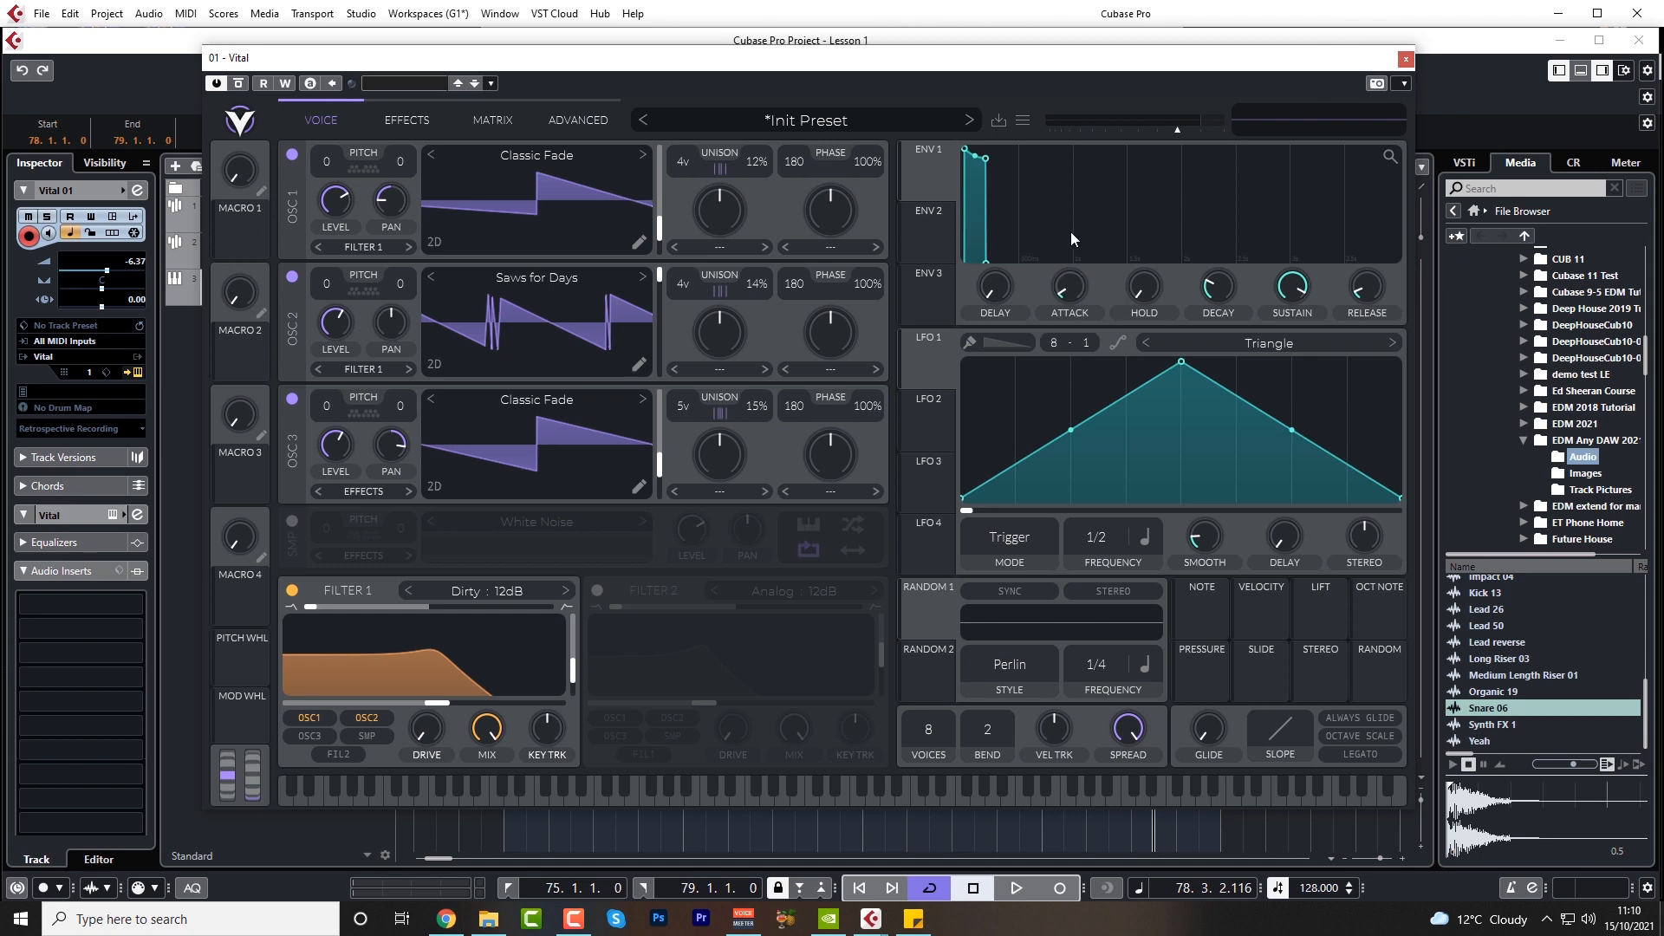
# - Shape envelope 2 with a short decay and low sustain, assign it to Filter 1's cutoff, and play the loop
pyautogui.click(933, 241)
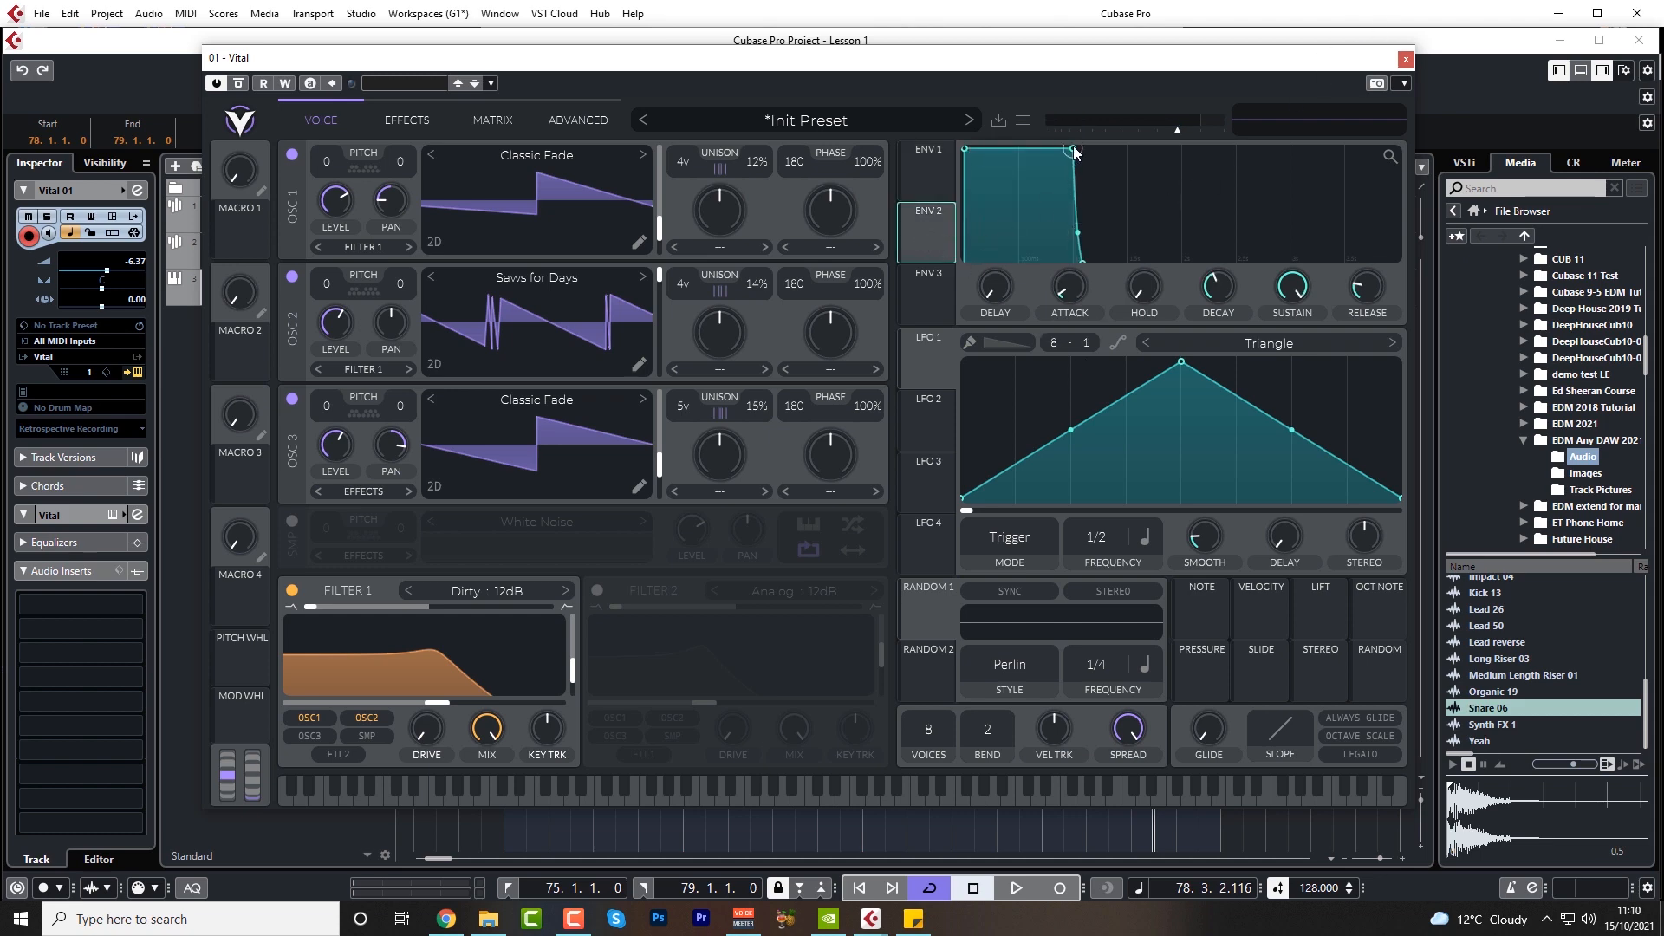
pyautogui.moveTo(1074, 152); pyautogui.dragTo(932, 241)
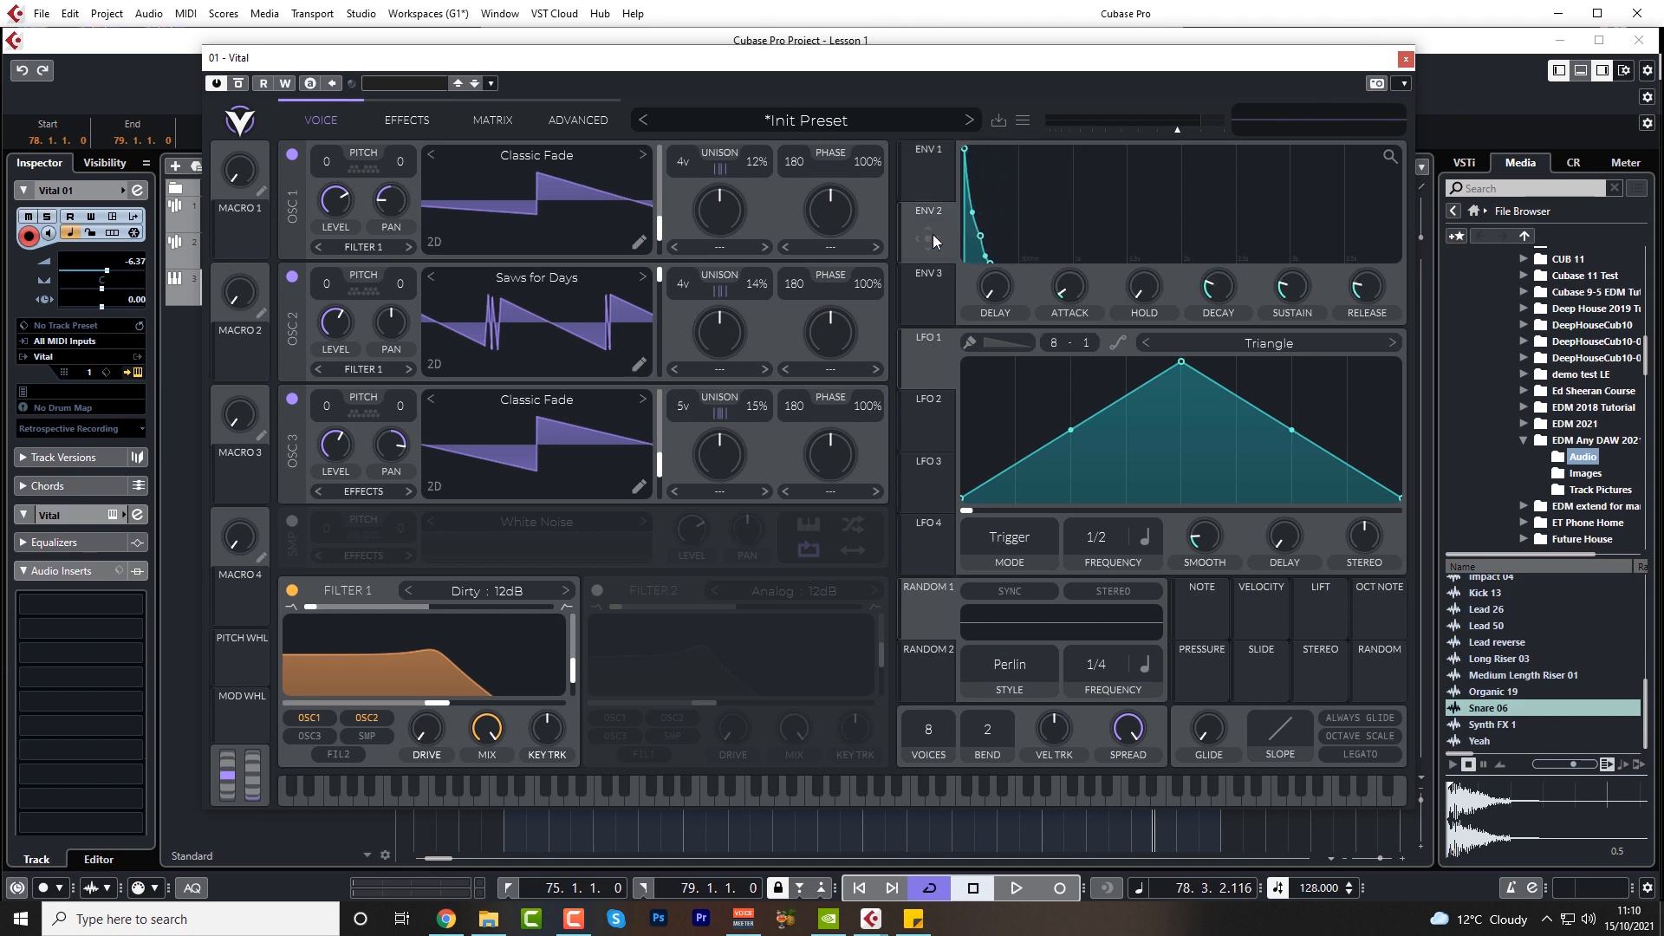
pyautogui.moveTo(923, 235); pyautogui.dragTo(438, 702)
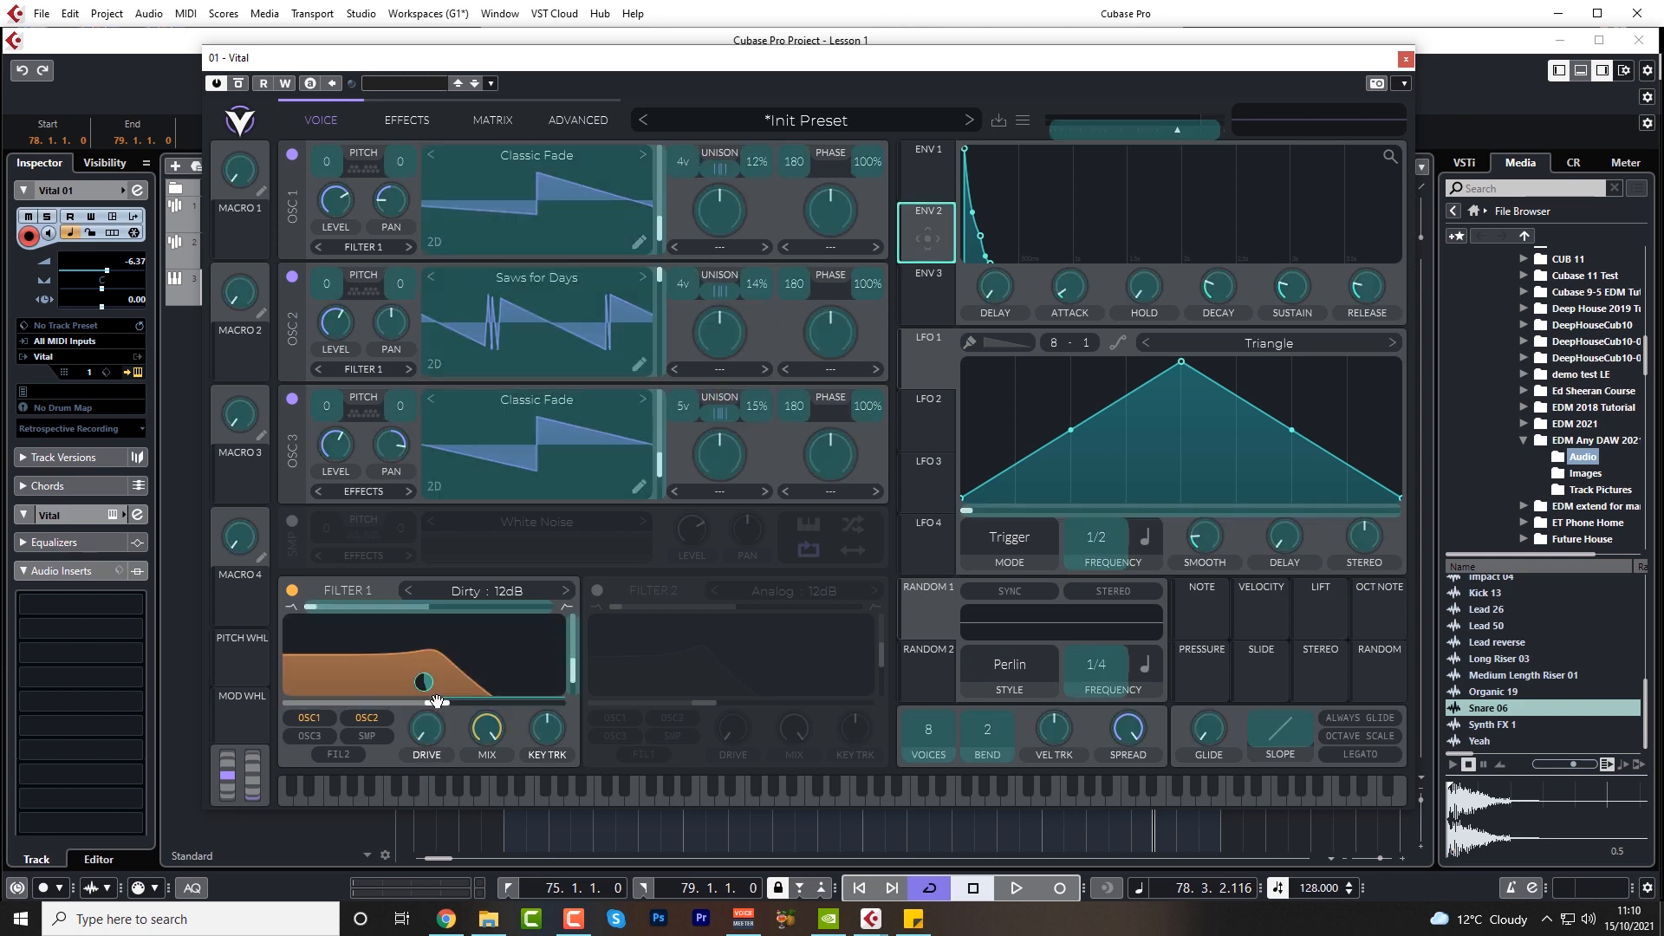
pyautogui.press('space')
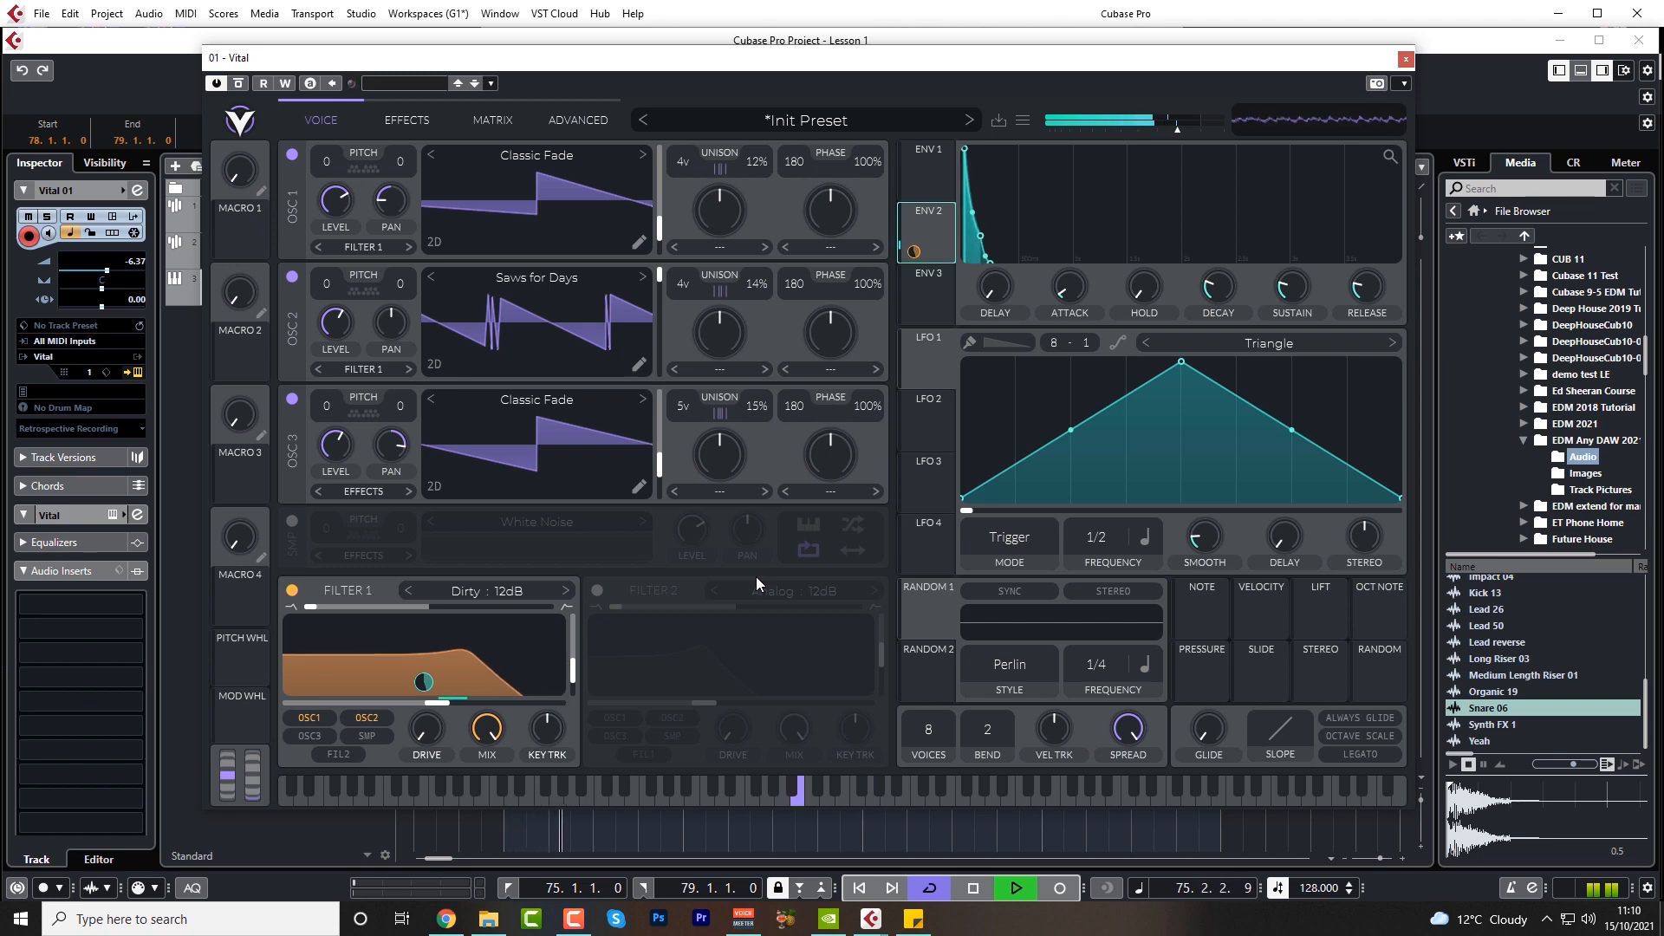
pyautogui.press('space')
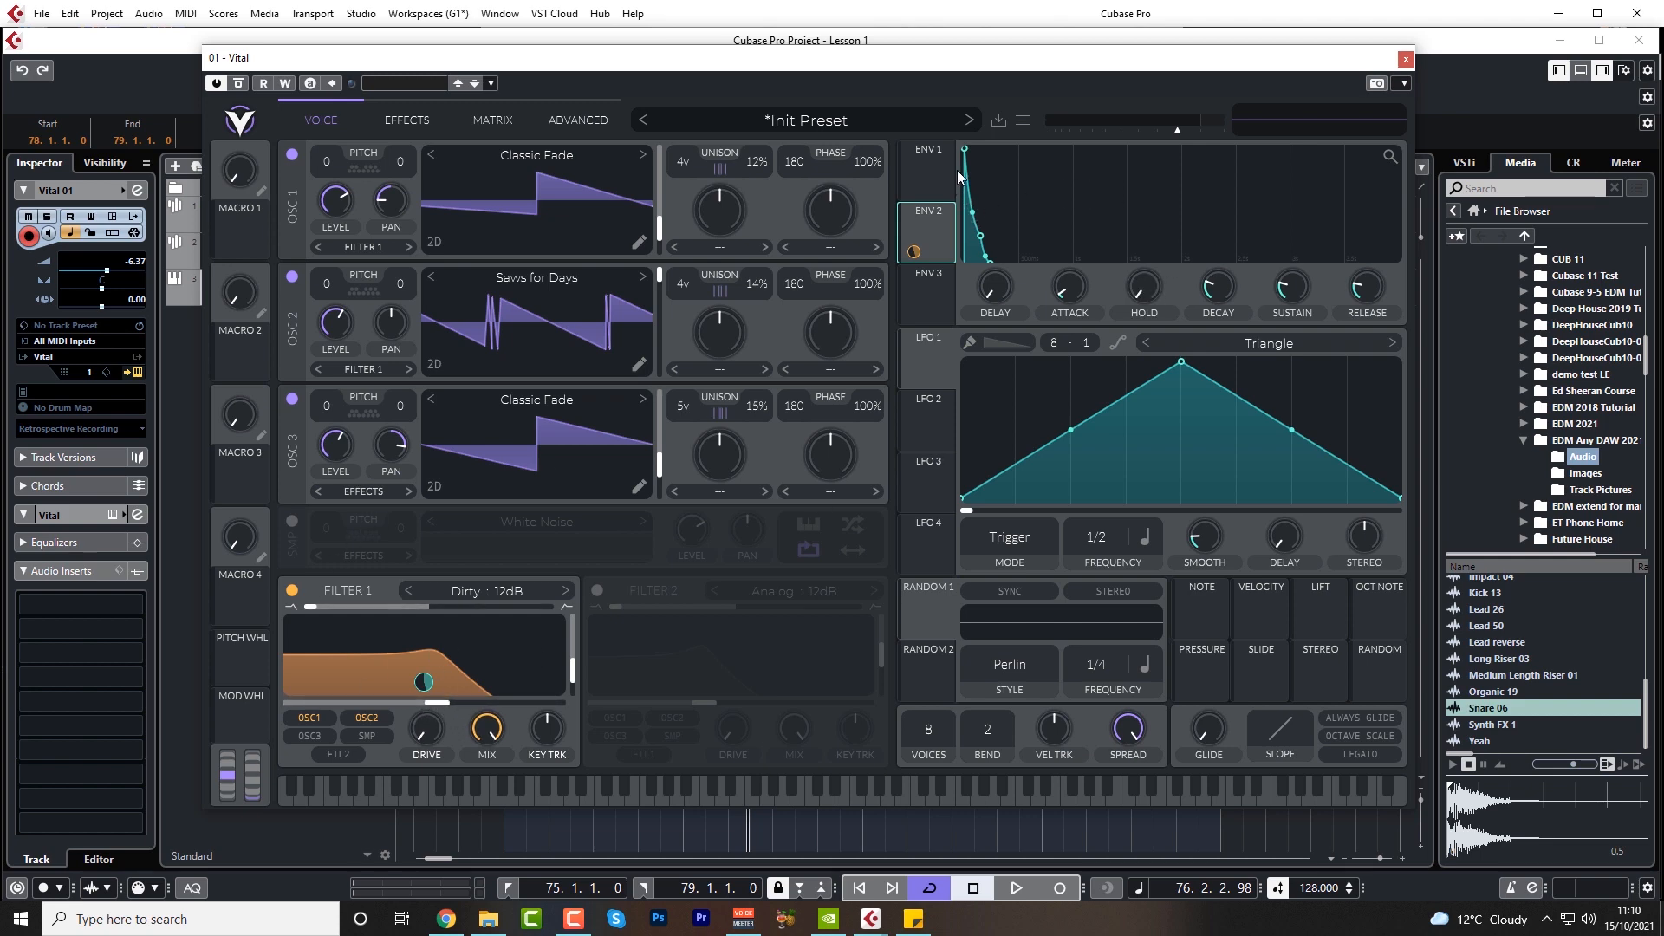
pyautogui.press('space')
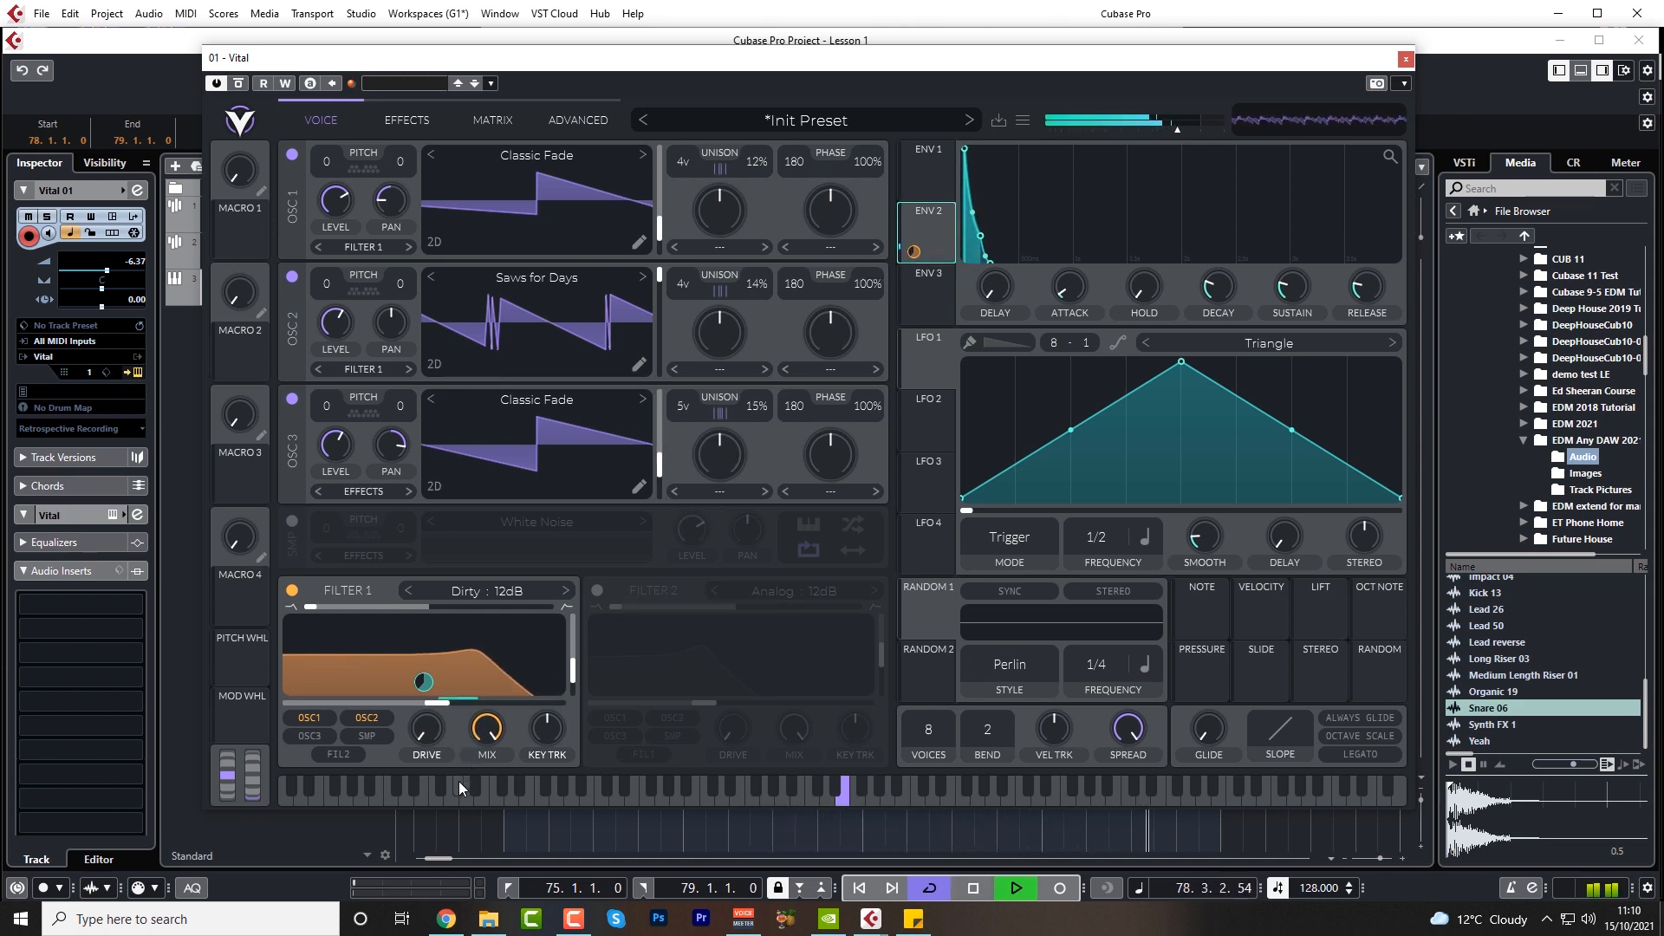
pyautogui.press('space')
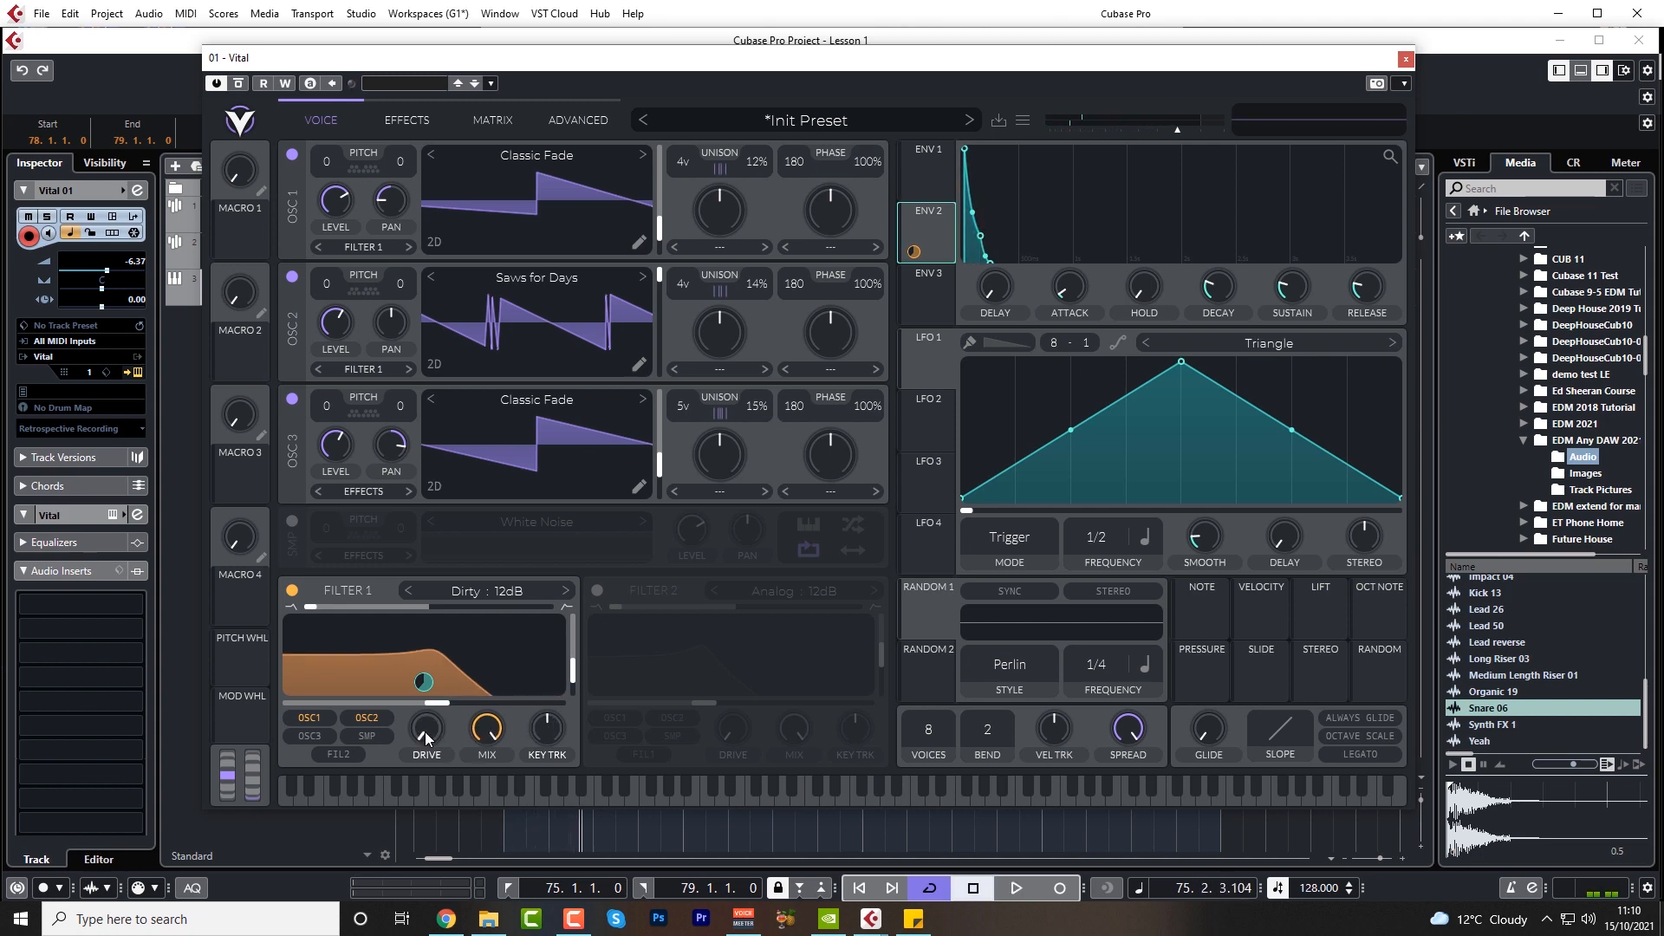
# - Raise Filter 1's drive strongly and lower the synth's output volume while playing the loop
pyautogui.press('space')
pyautogui.moveTo(424, 731); pyautogui.dragTo(432, 671)
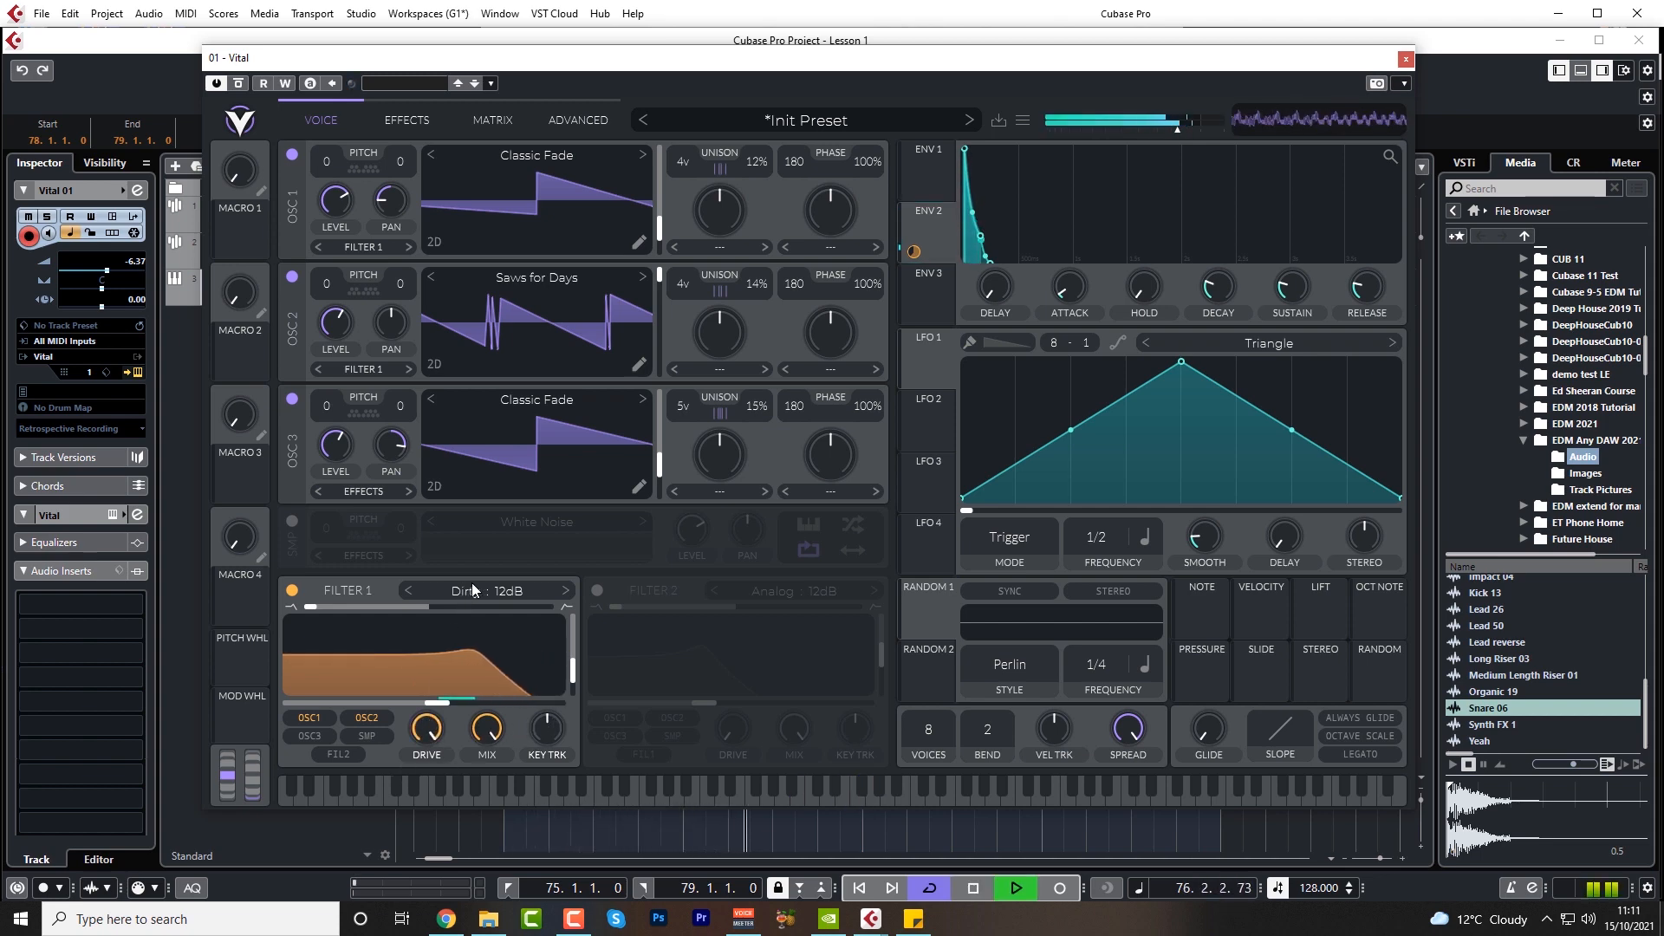
pyautogui.press('space')
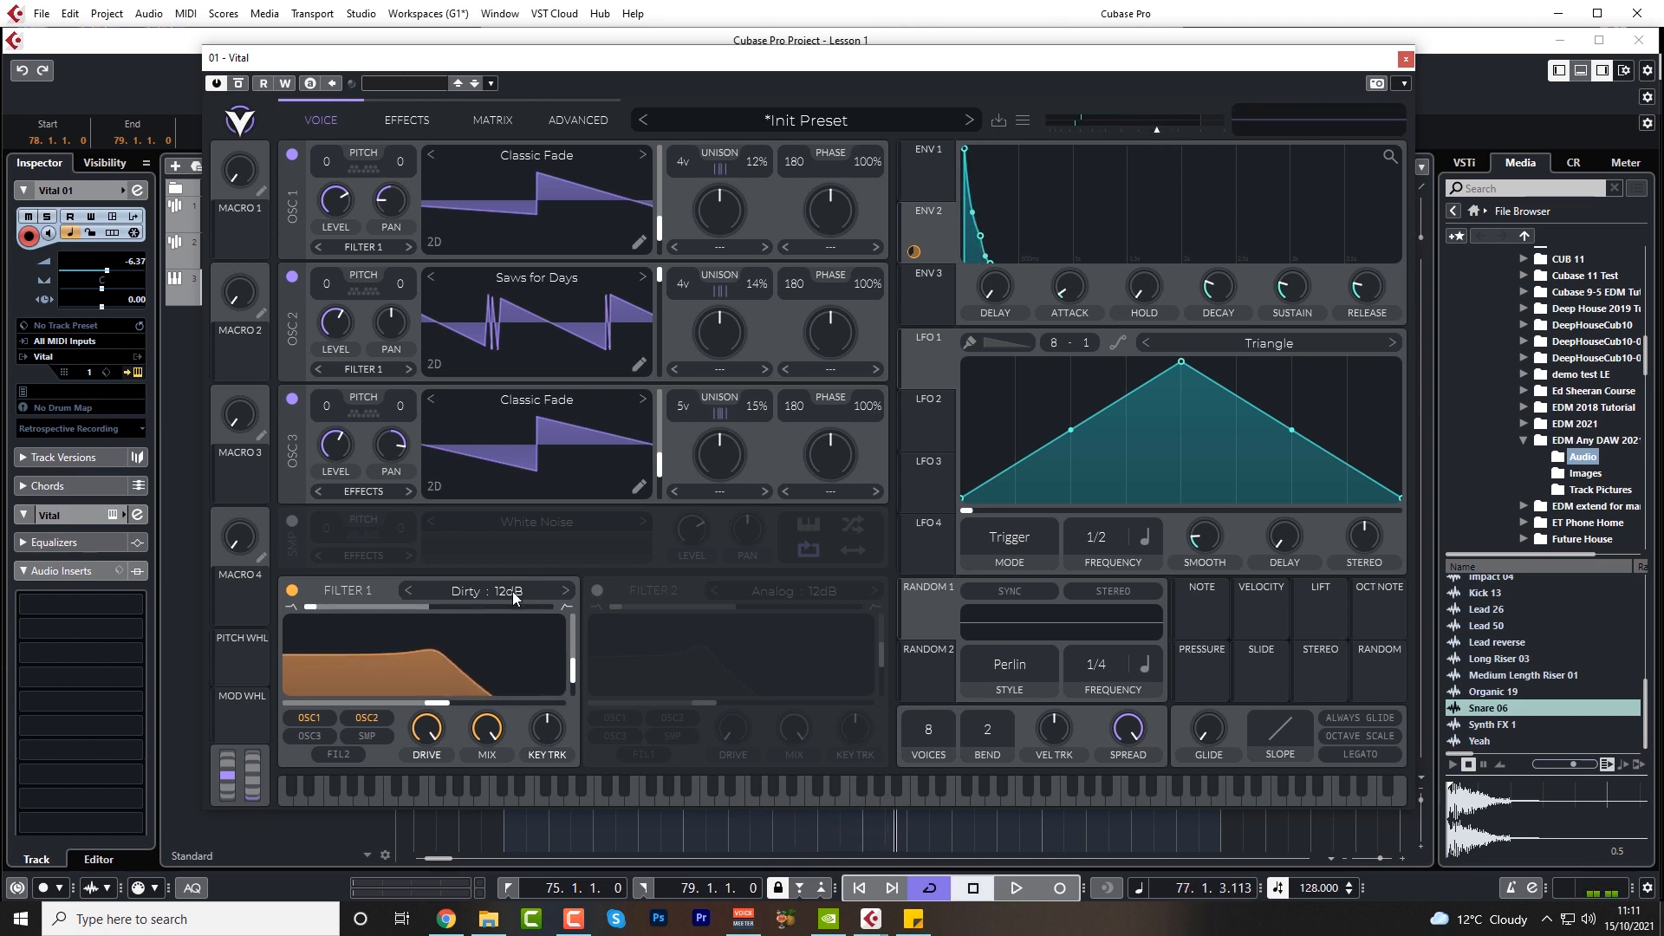
# - Raise Filter 1's resonance slightly and lower its cutoff to 551.6 Hz while the loop plays
pyautogui.moveTo(572, 682); pyautogui.dragTo(574, 676)
pyautogui.press('space')
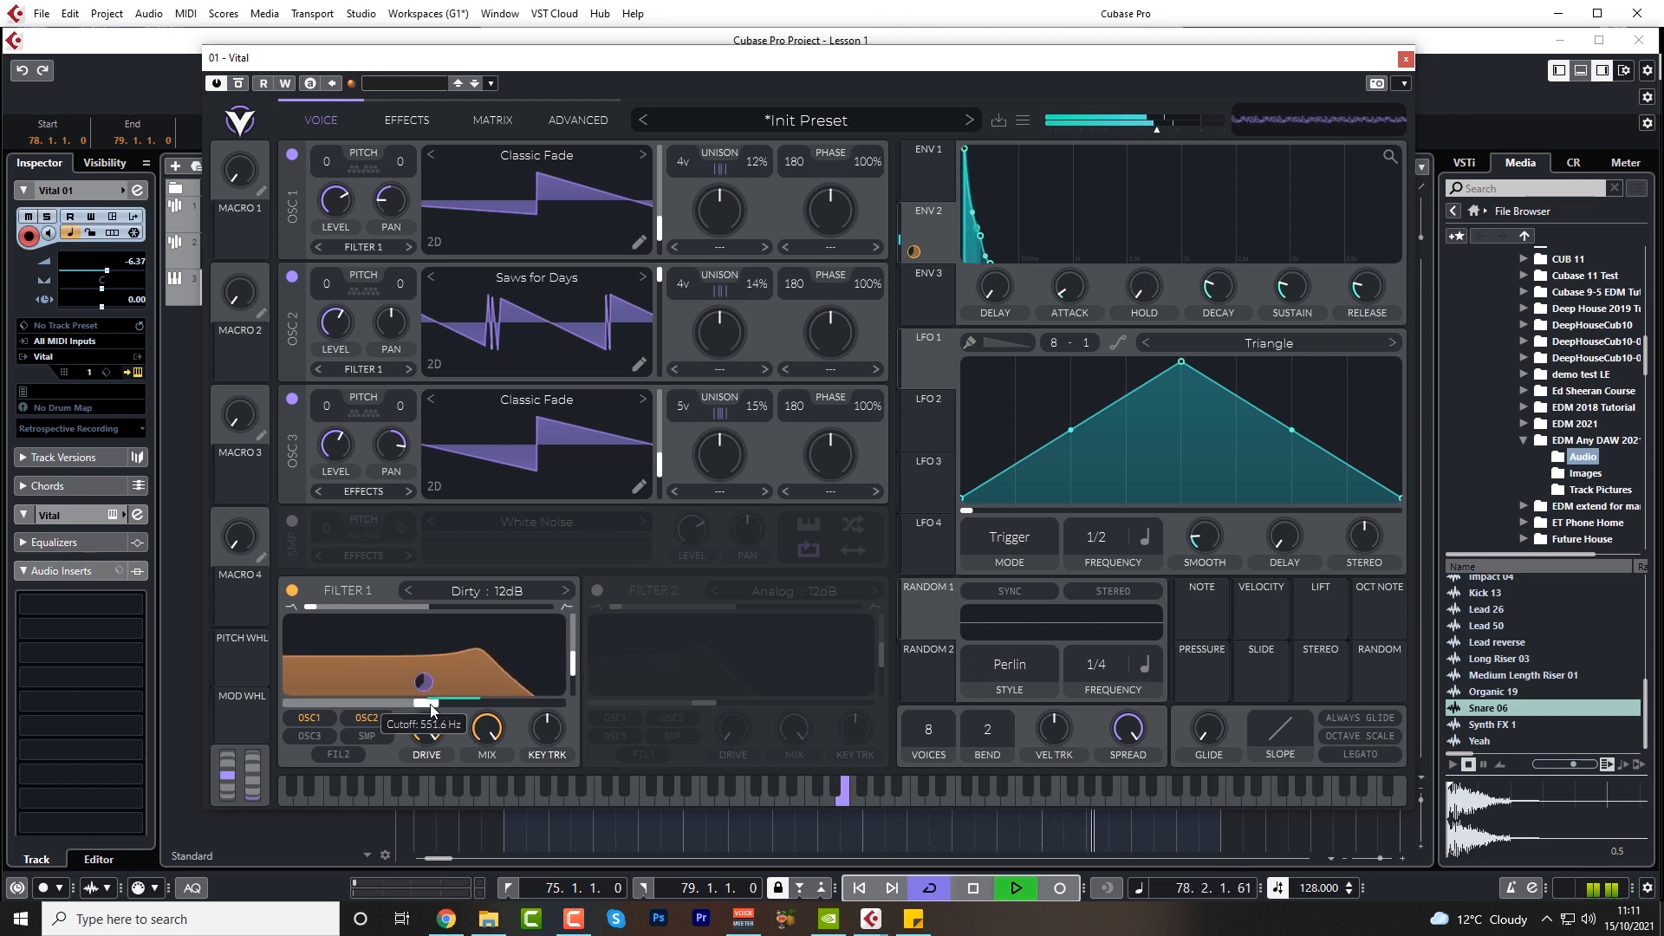
pyautogui.press('space')
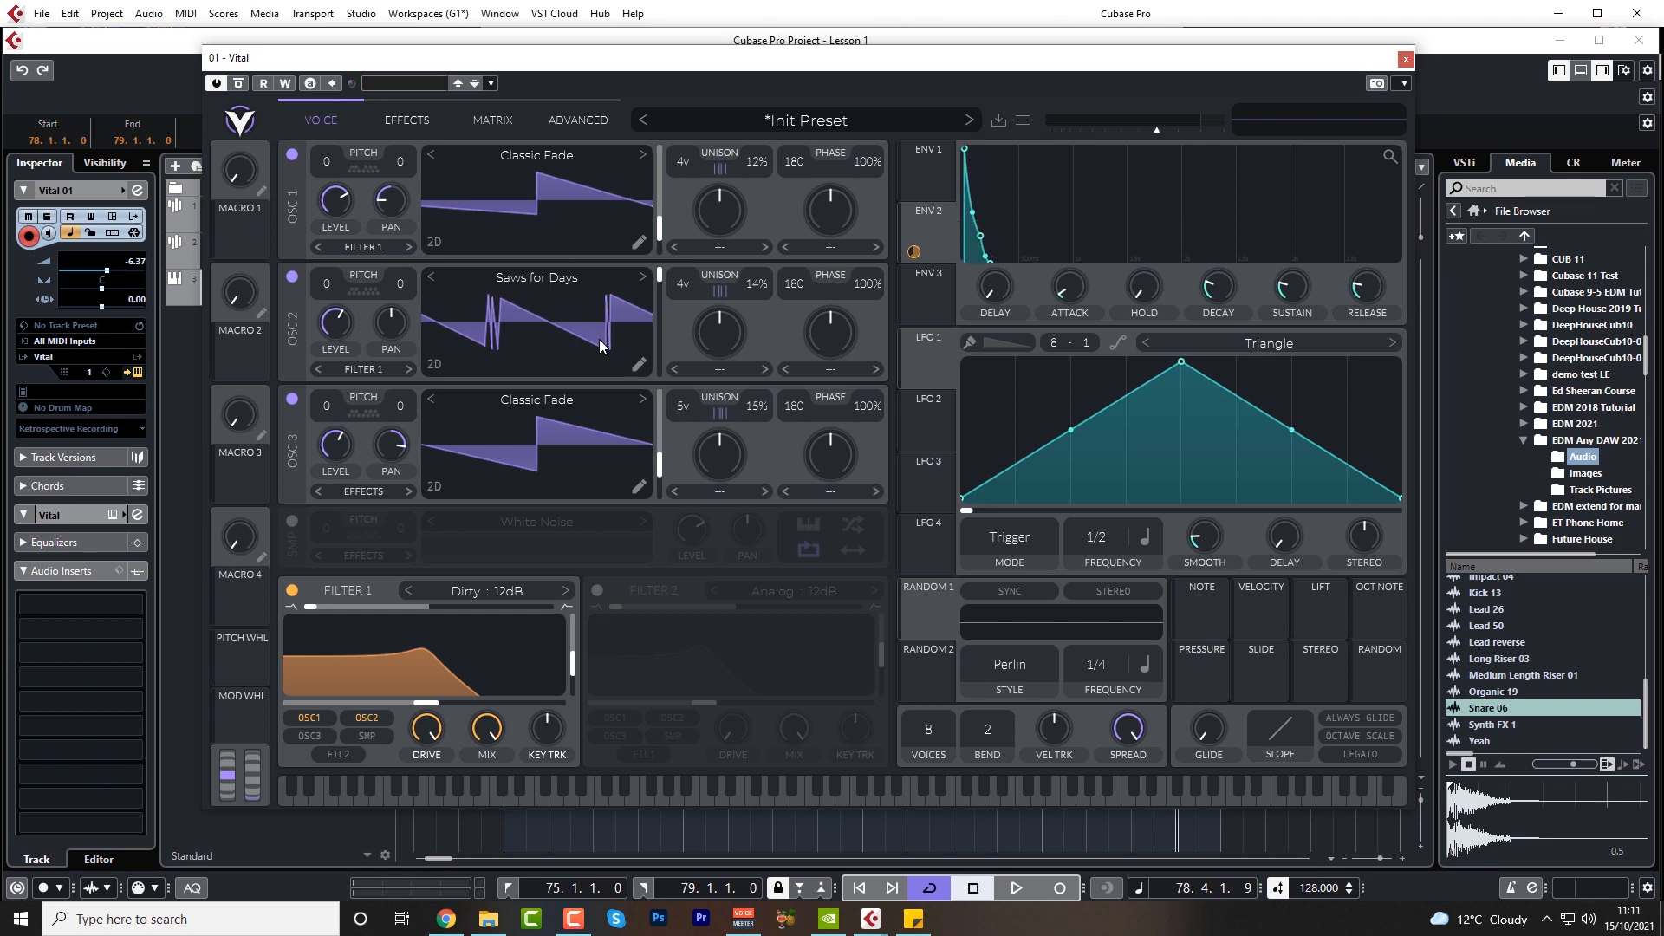
# - Turn on the Compressor effect, keeping its mode at Multiband and its mix at full
pyautogui.click(404, 118)
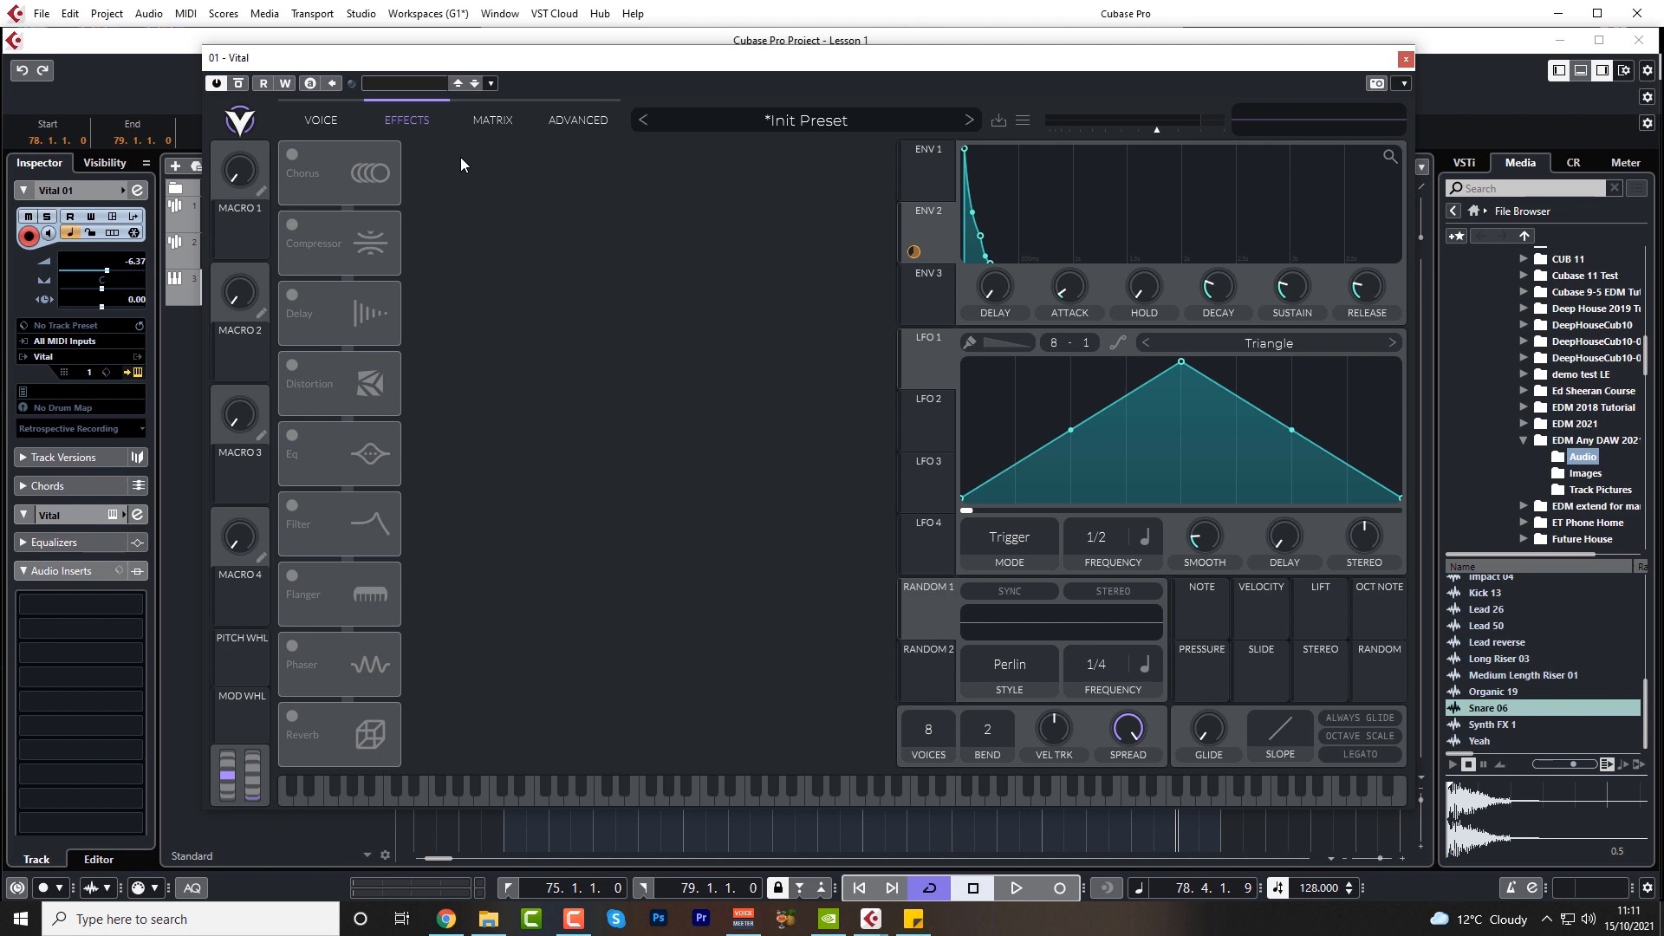
pyautogui.click(281, 220)
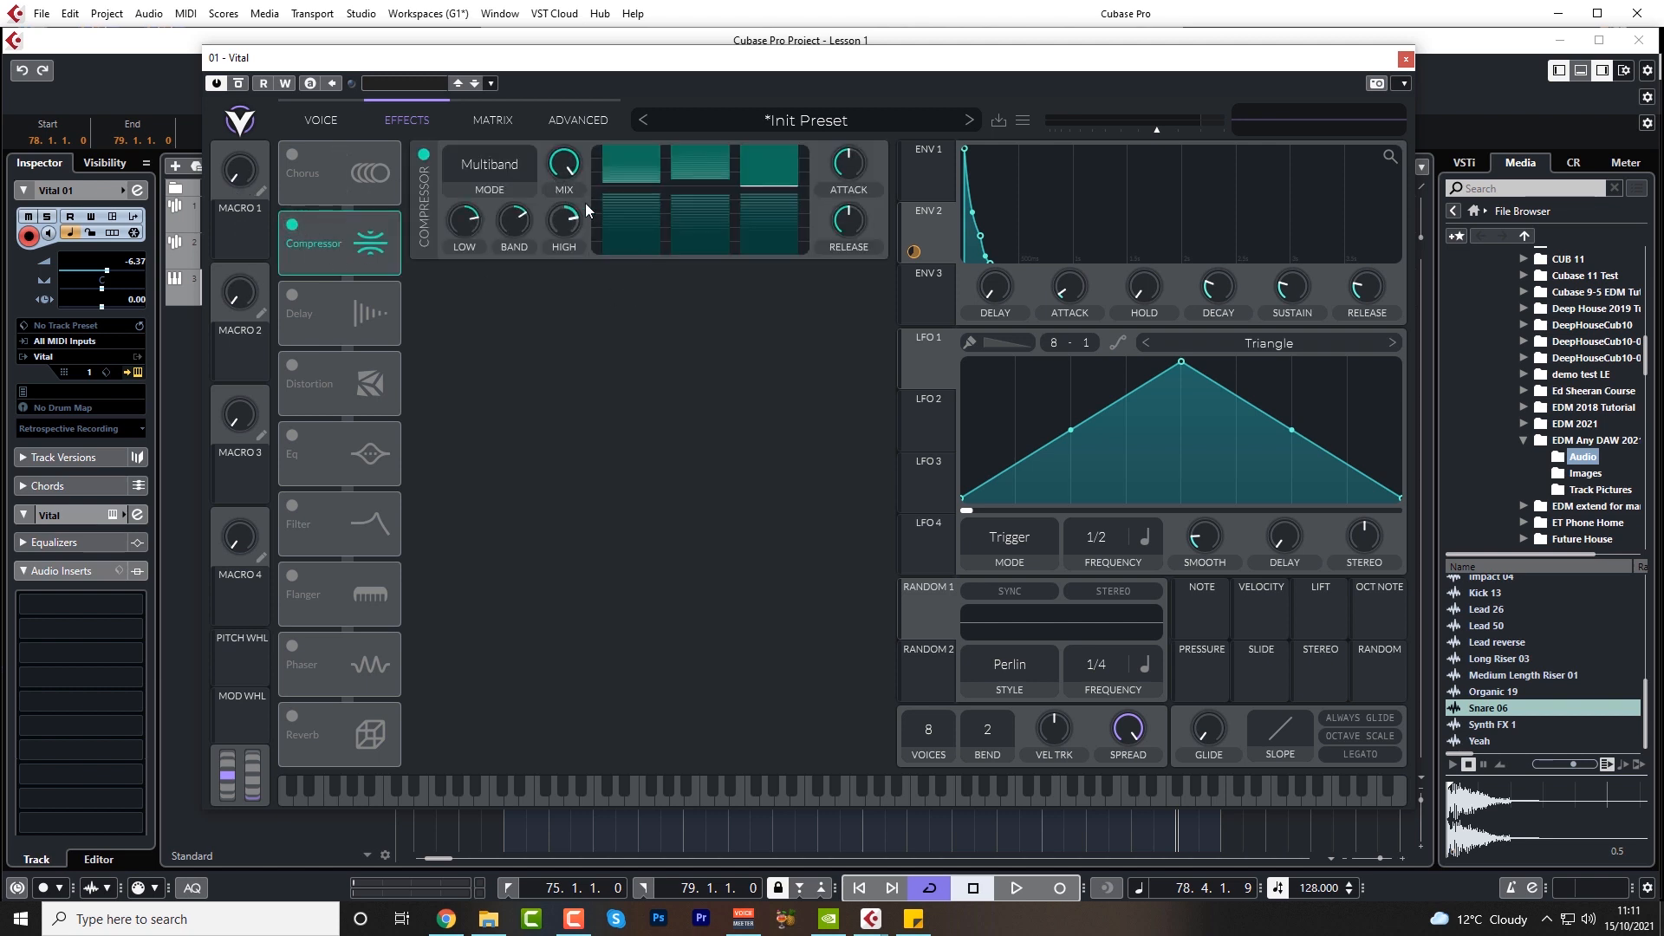
pyautogui.moveTo(574, 173); pyautogui.dragTo(561, 116)
pyautogui.click(506, 161)
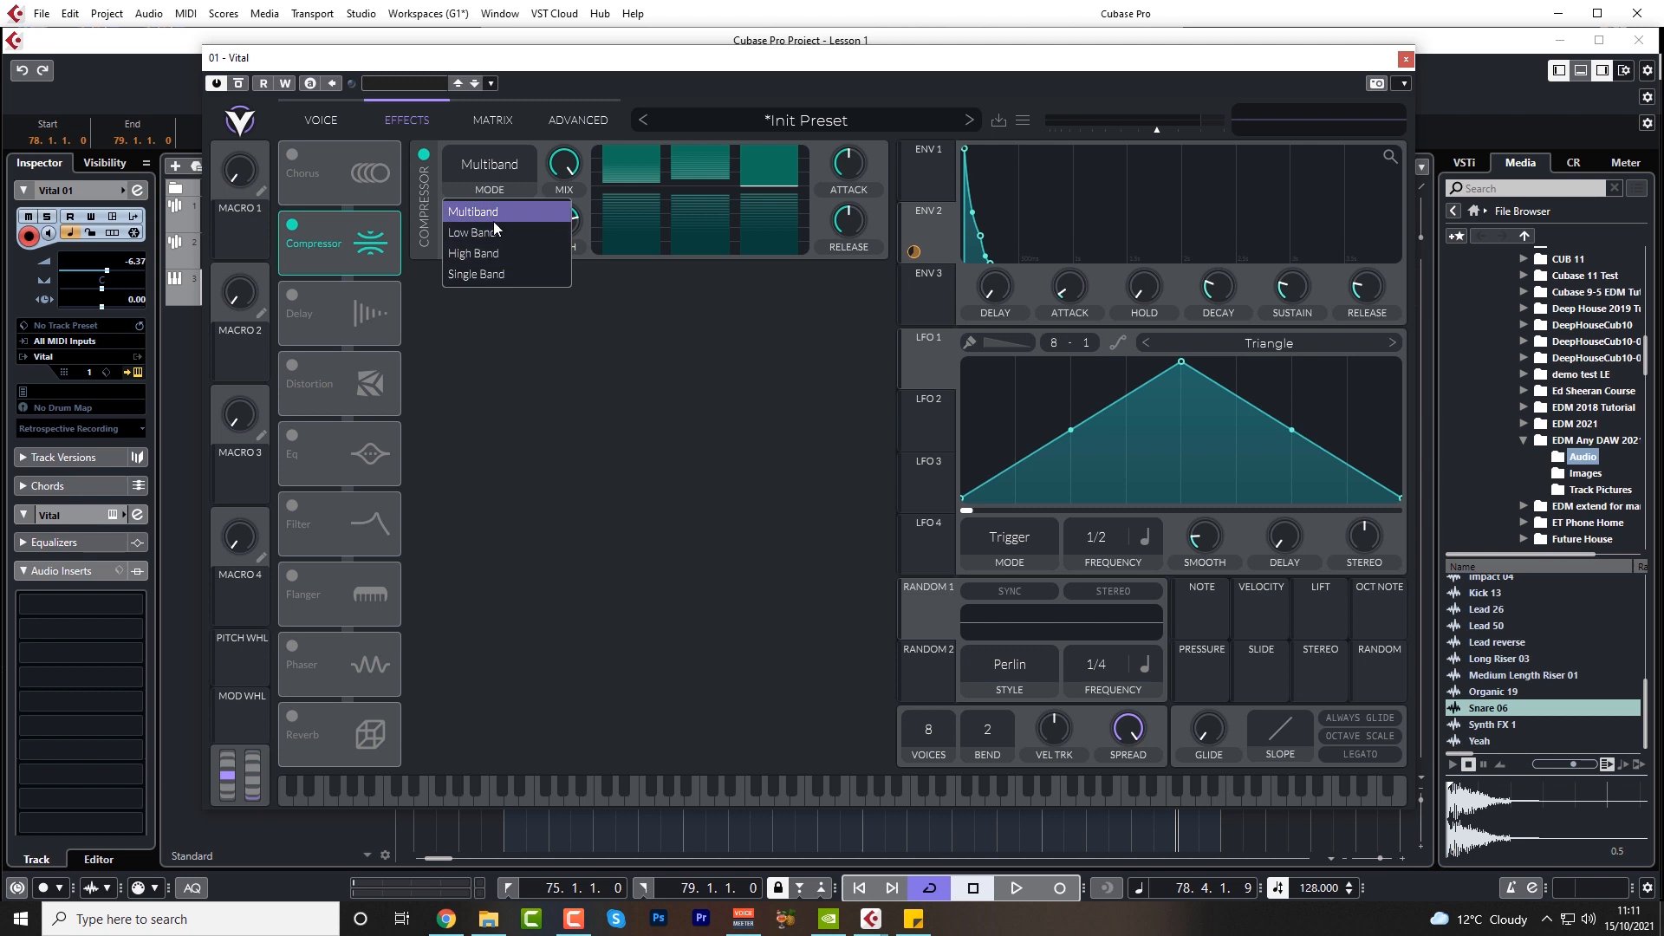
pyautogui.click(642, 362)
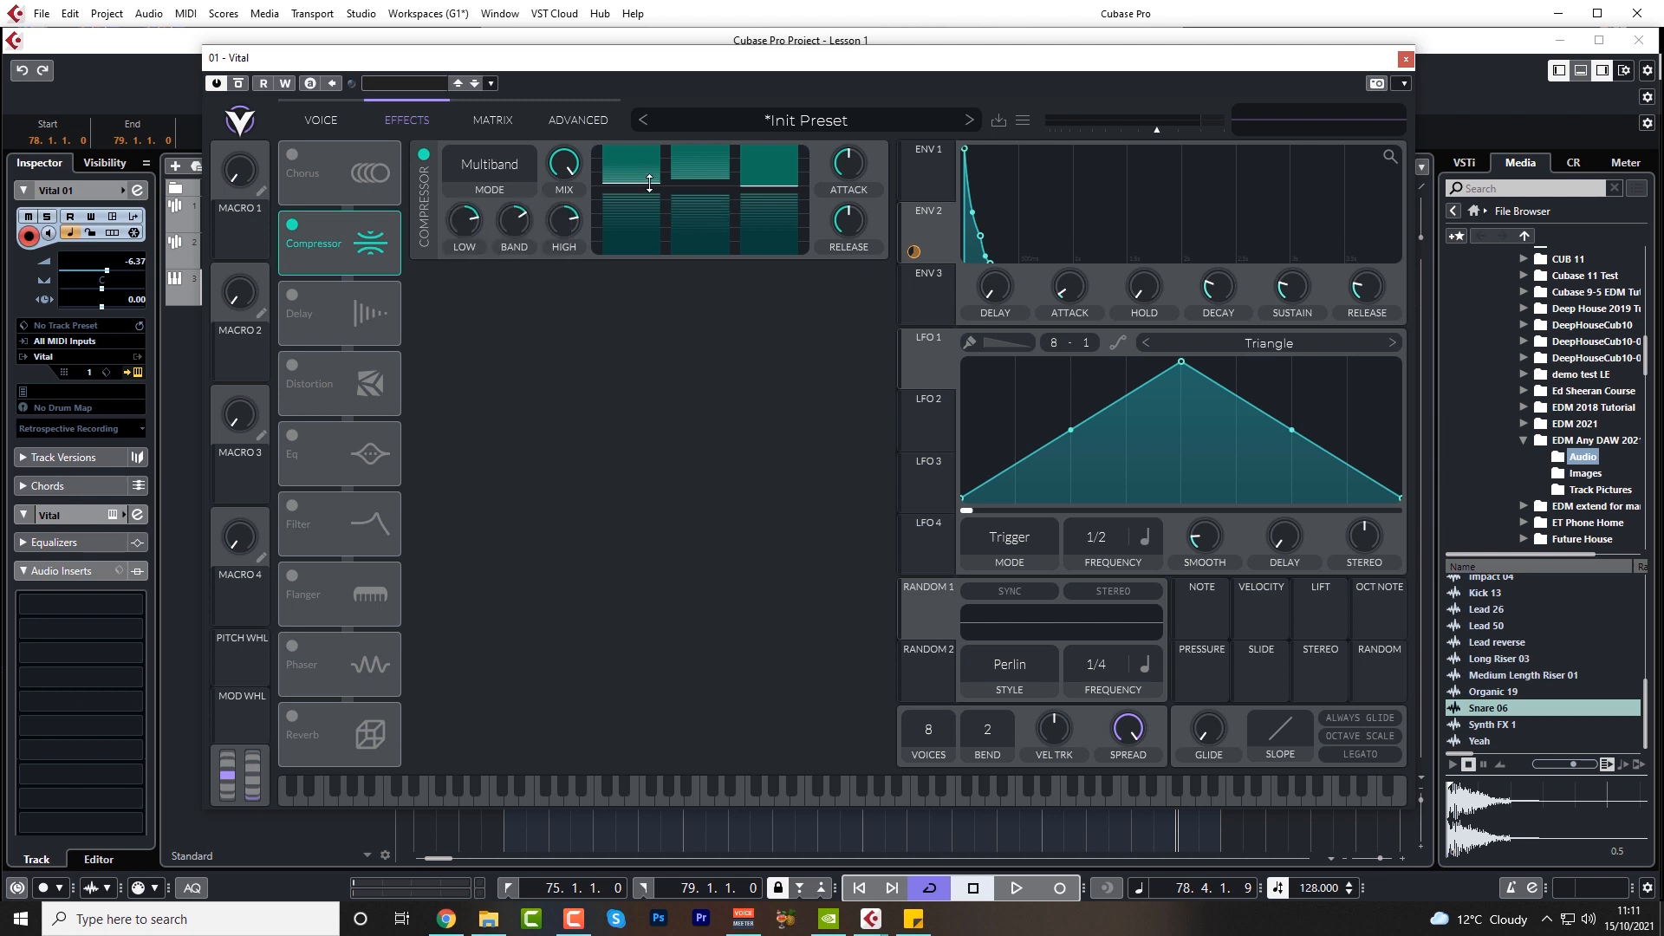
# - Lower the compressor's low-band lower threshold strongly while playing the loop
pyautogui.moveTo(646, 183)
pyautogui.mouseDown()
pyautogui.moveTo(642, 226)
pyautogui.moveTo(645, 213)
pyautogui.mouseUp()
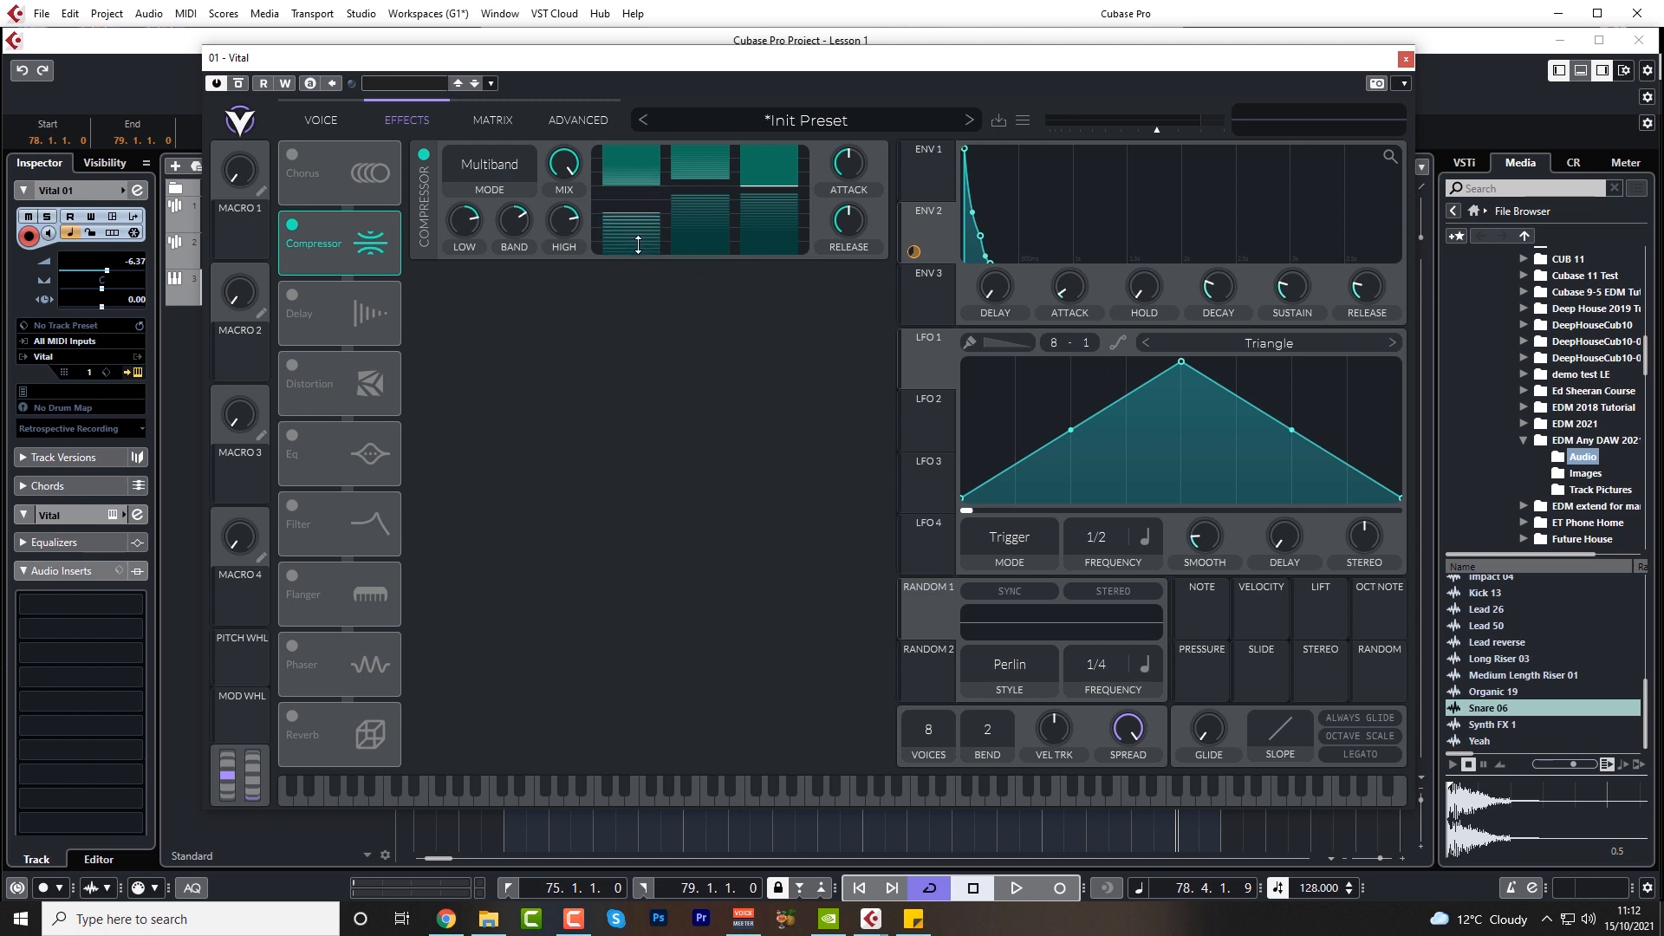
pyautogui.moveTo(643, 214); pyautogui.dragTo(647, 201)
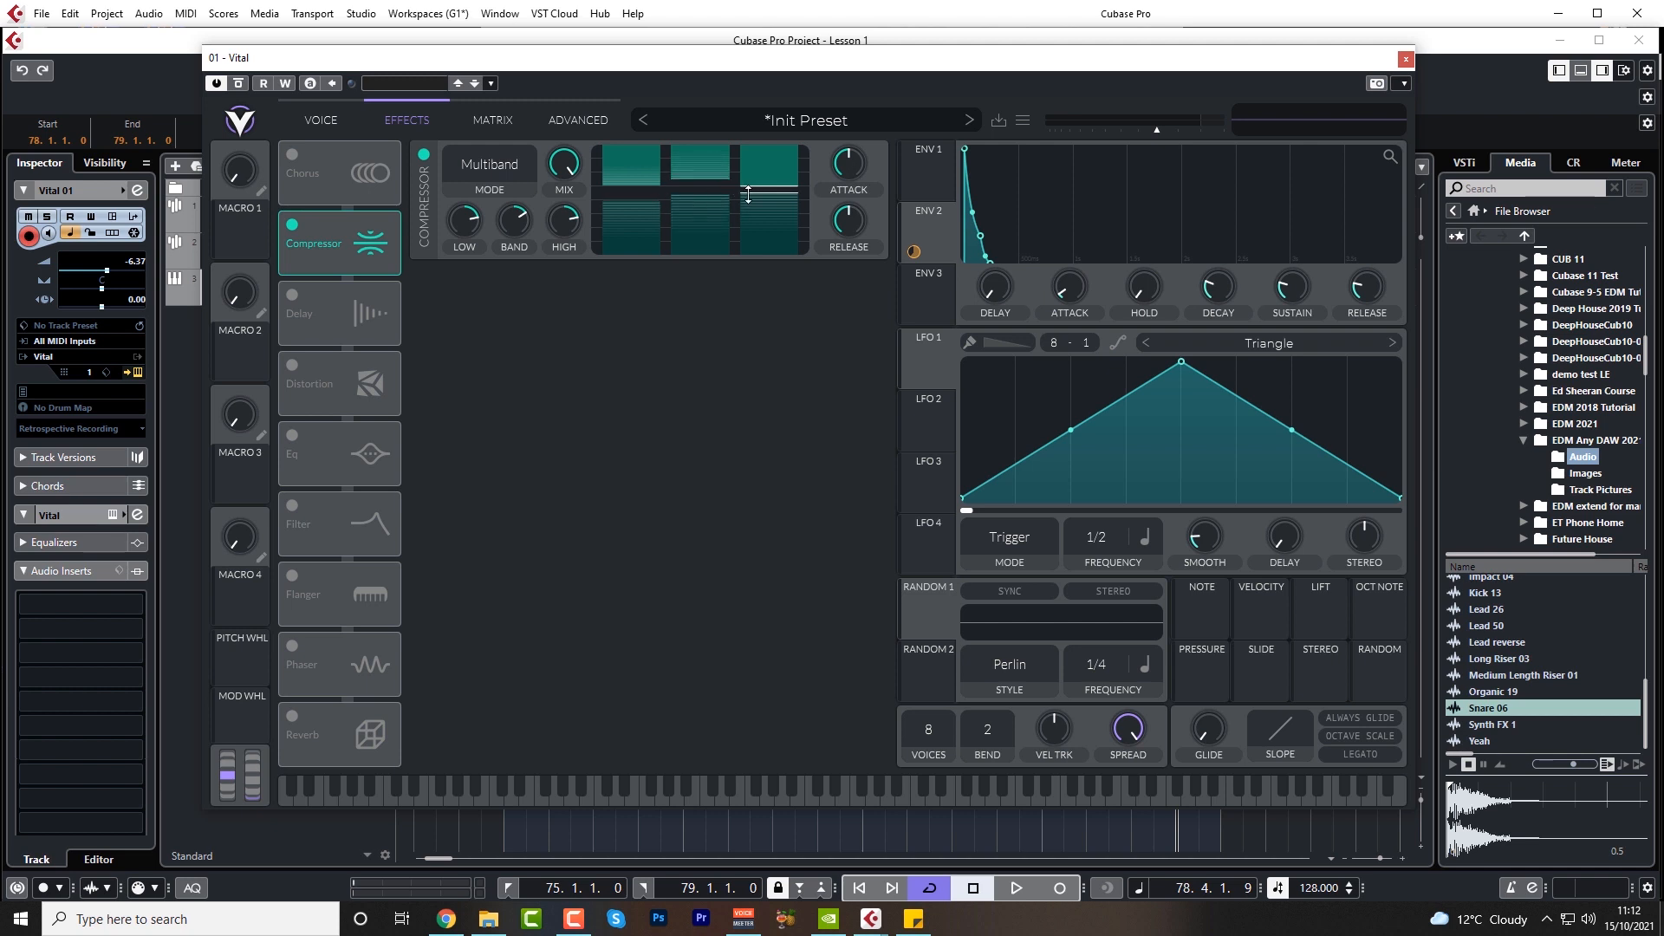
pyautogui.press('space')
pyautogui.moveTo(639, 205); pyautogui.dragTo(636, 240)
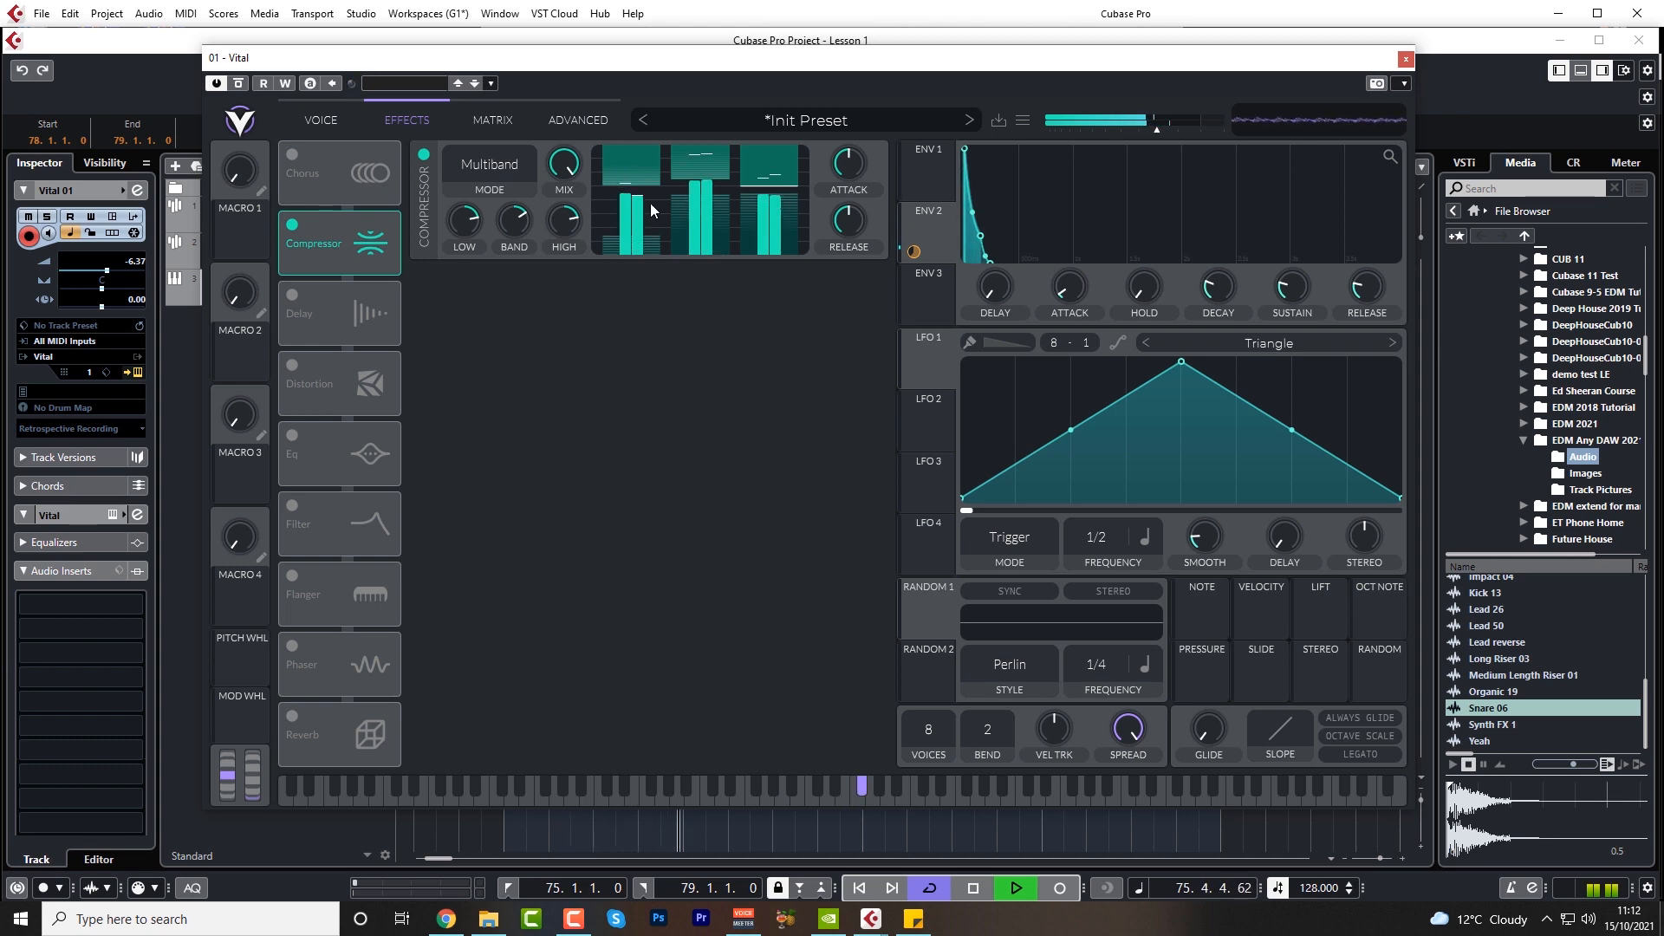
# - Try a lower mid-band lower threshold on the compressor, restore it, and slightly adjust the high band's thresholds during playback
pyautogui.moveTo(685, 175); pyautogui.dragTo(683, 206)
pyautogui.press('space')
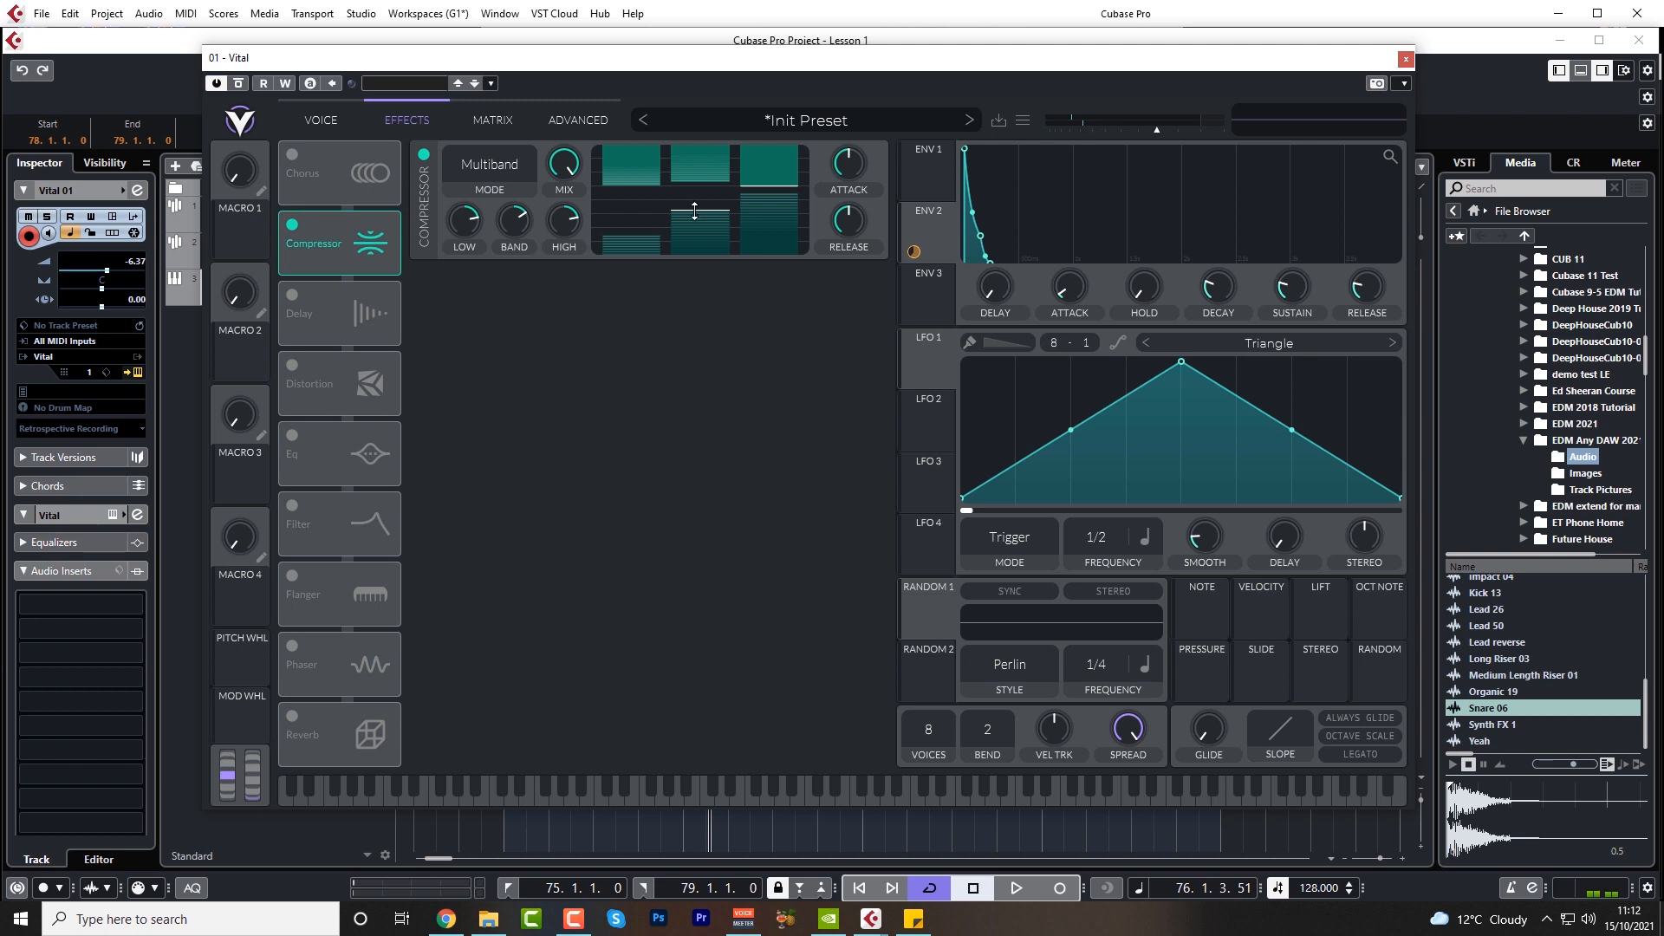
pyautogui.moveTo(694, 210); pyautogui.dragTo(729, 197)
pyautogui.press('space')
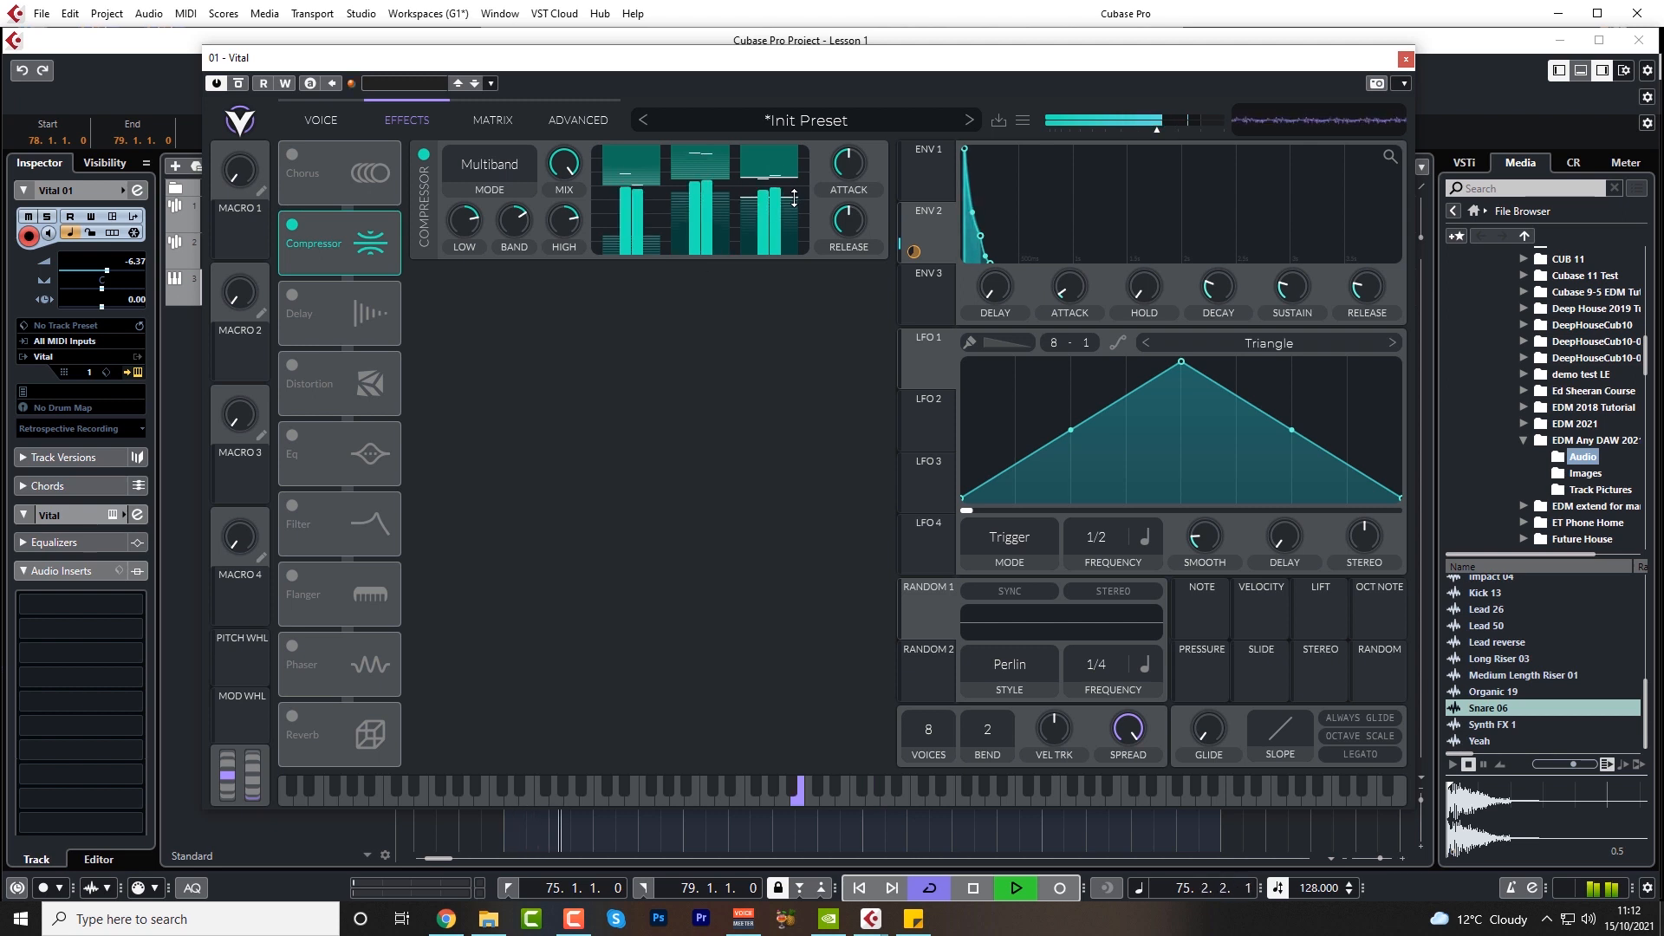
pyautogui.press('space')
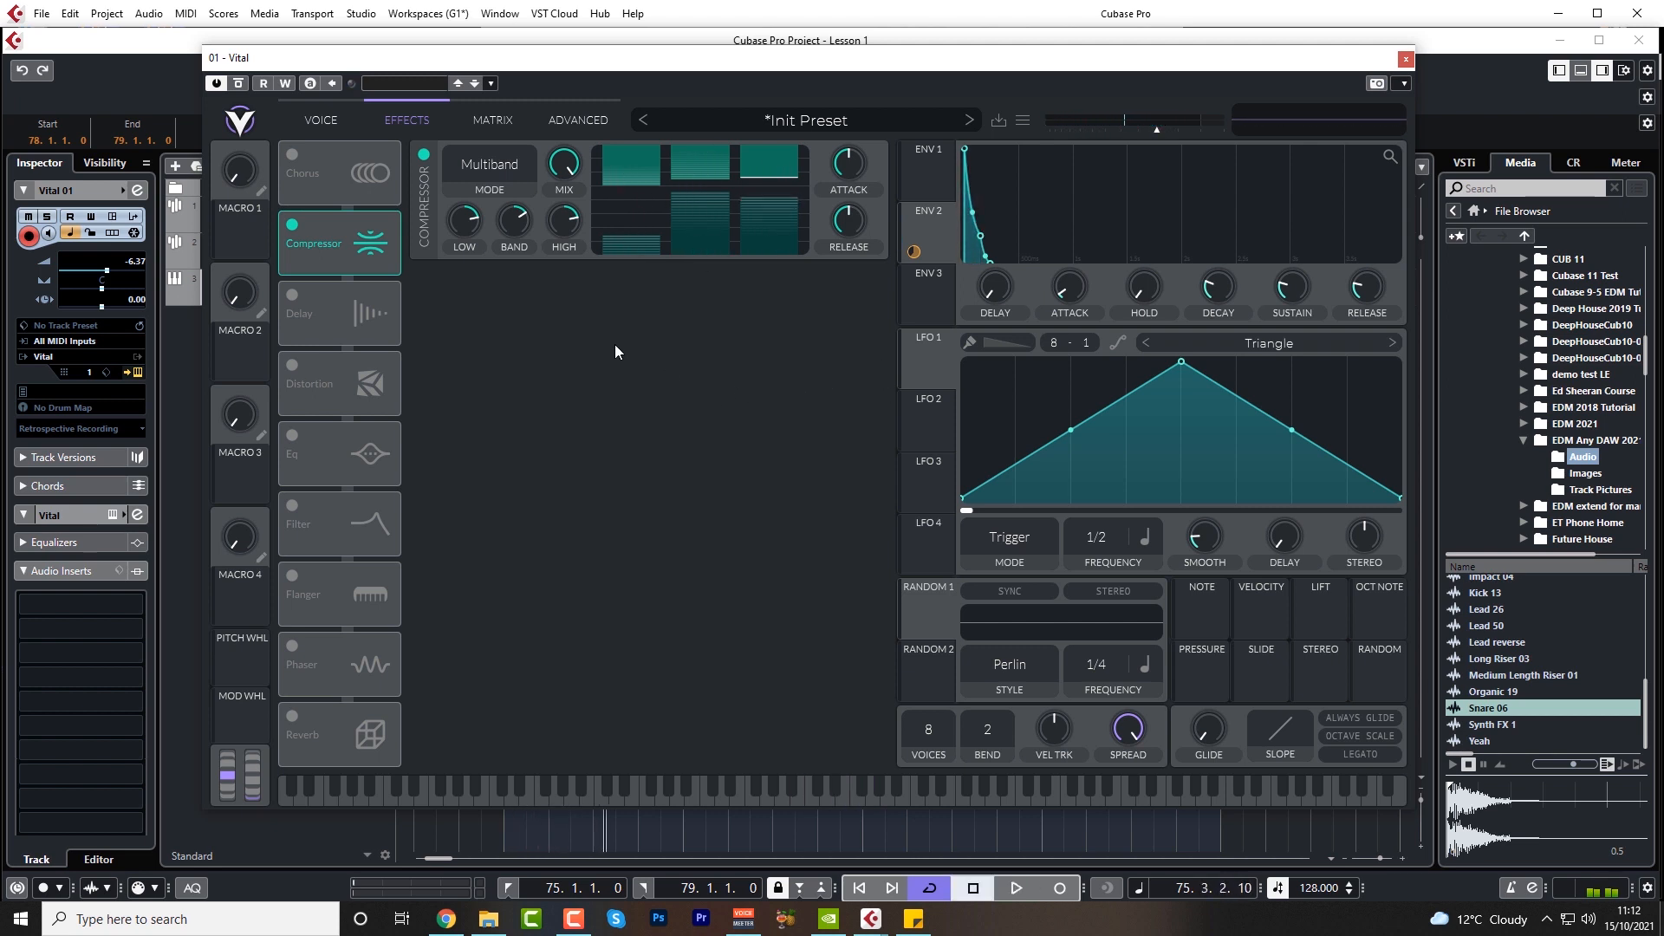
# - Turn on Distortion, raise its drive to about 13.8 dB and change its type to Hard Clip while playing the loop
pyautogui.click(292, 365)
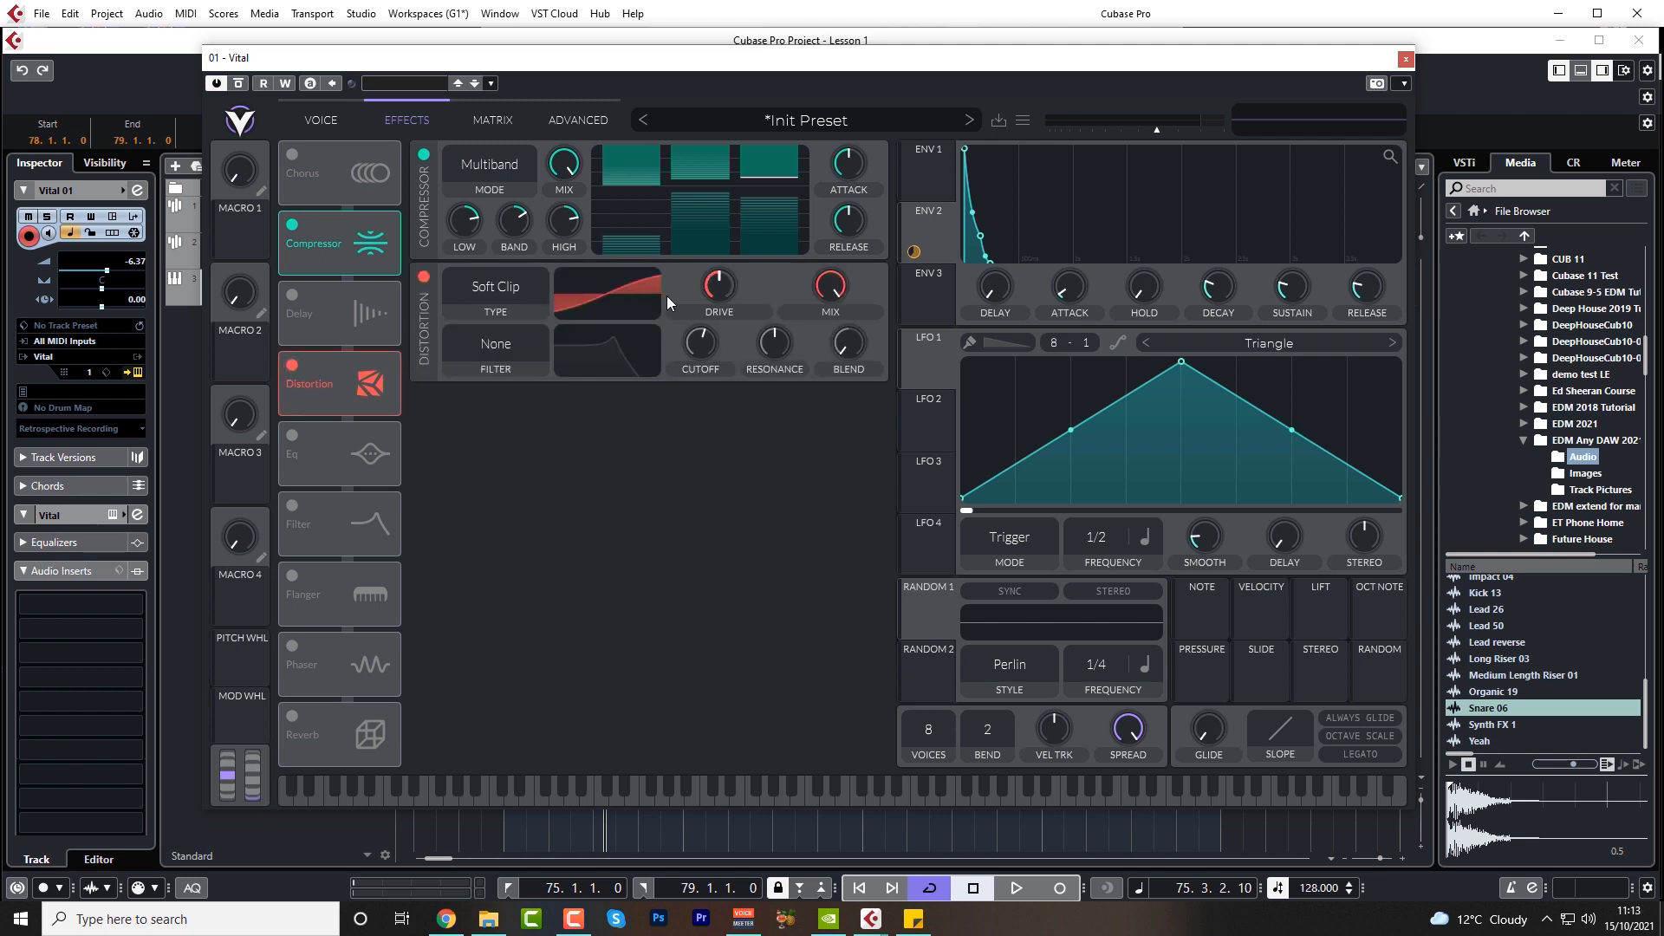
pyautogui.click(499, 283)
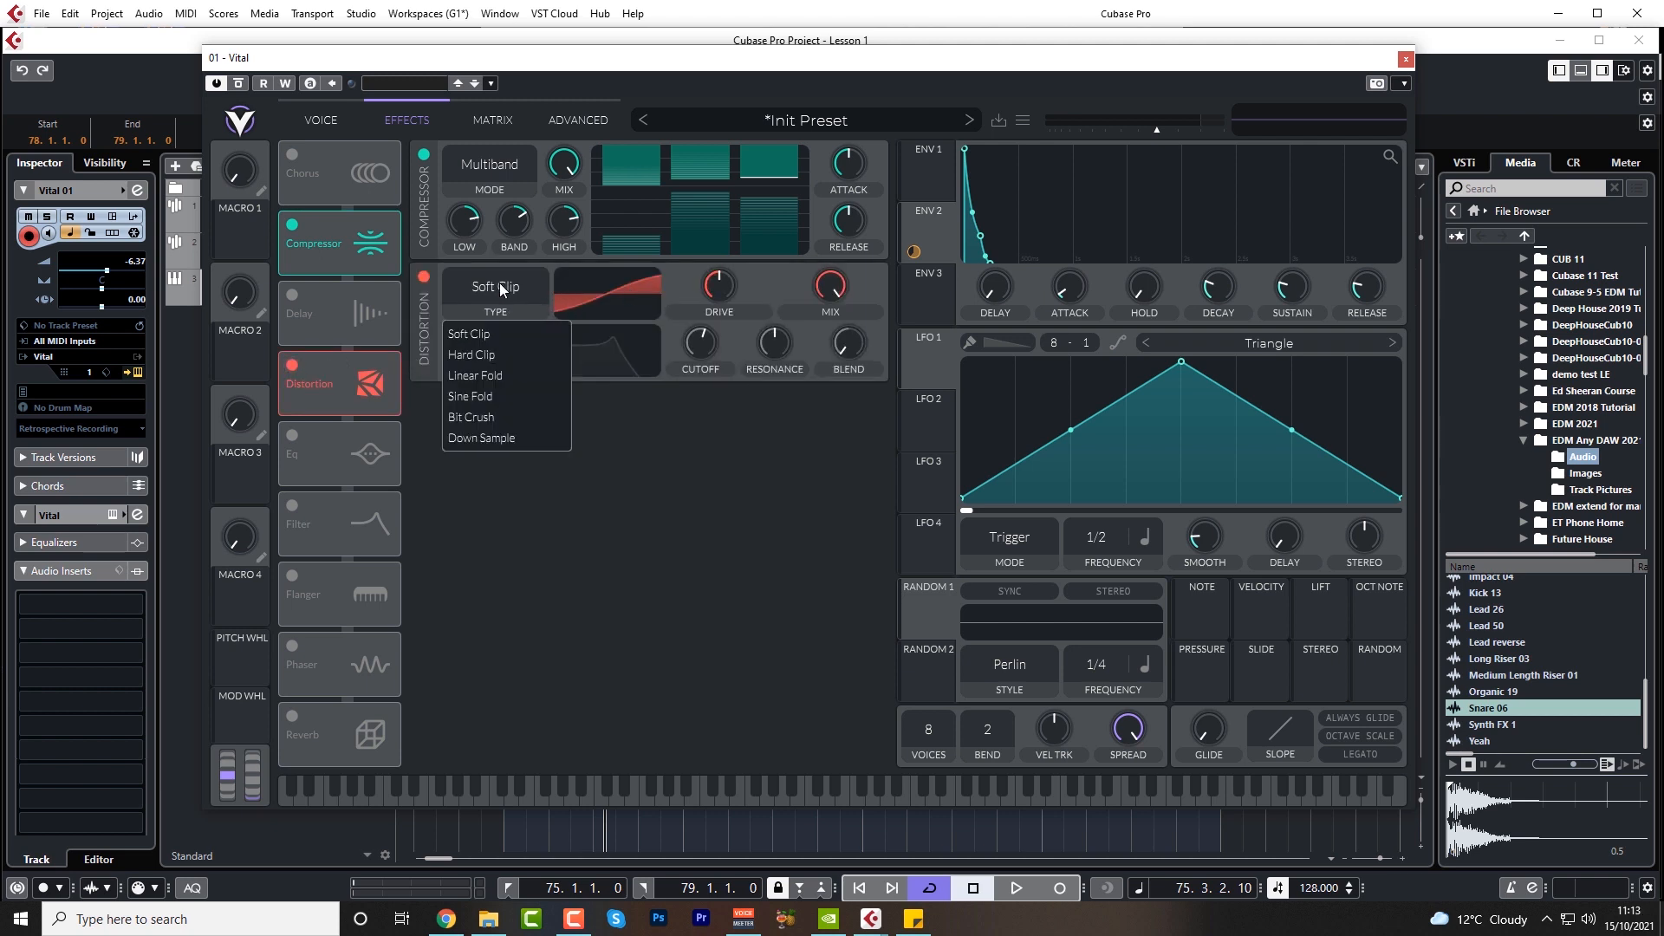
pyautogui.press('space')
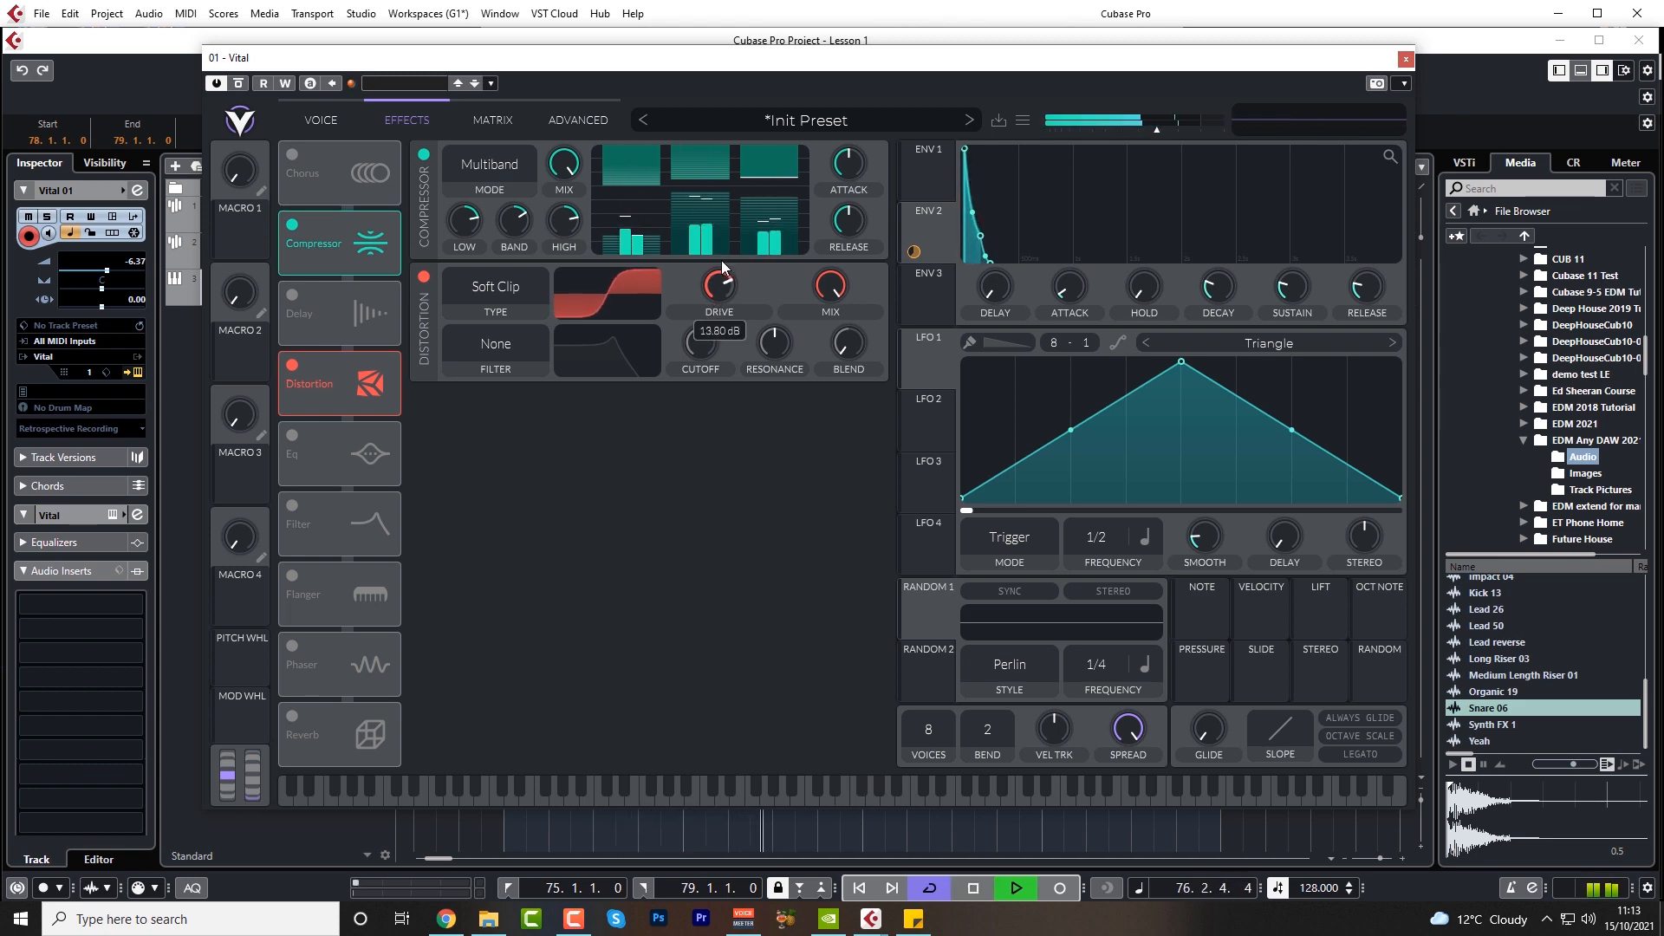
pyautogui.moveTo(720, 263); pyautogui.dragTo(721, 267)
pyautogui.click(526, 283)
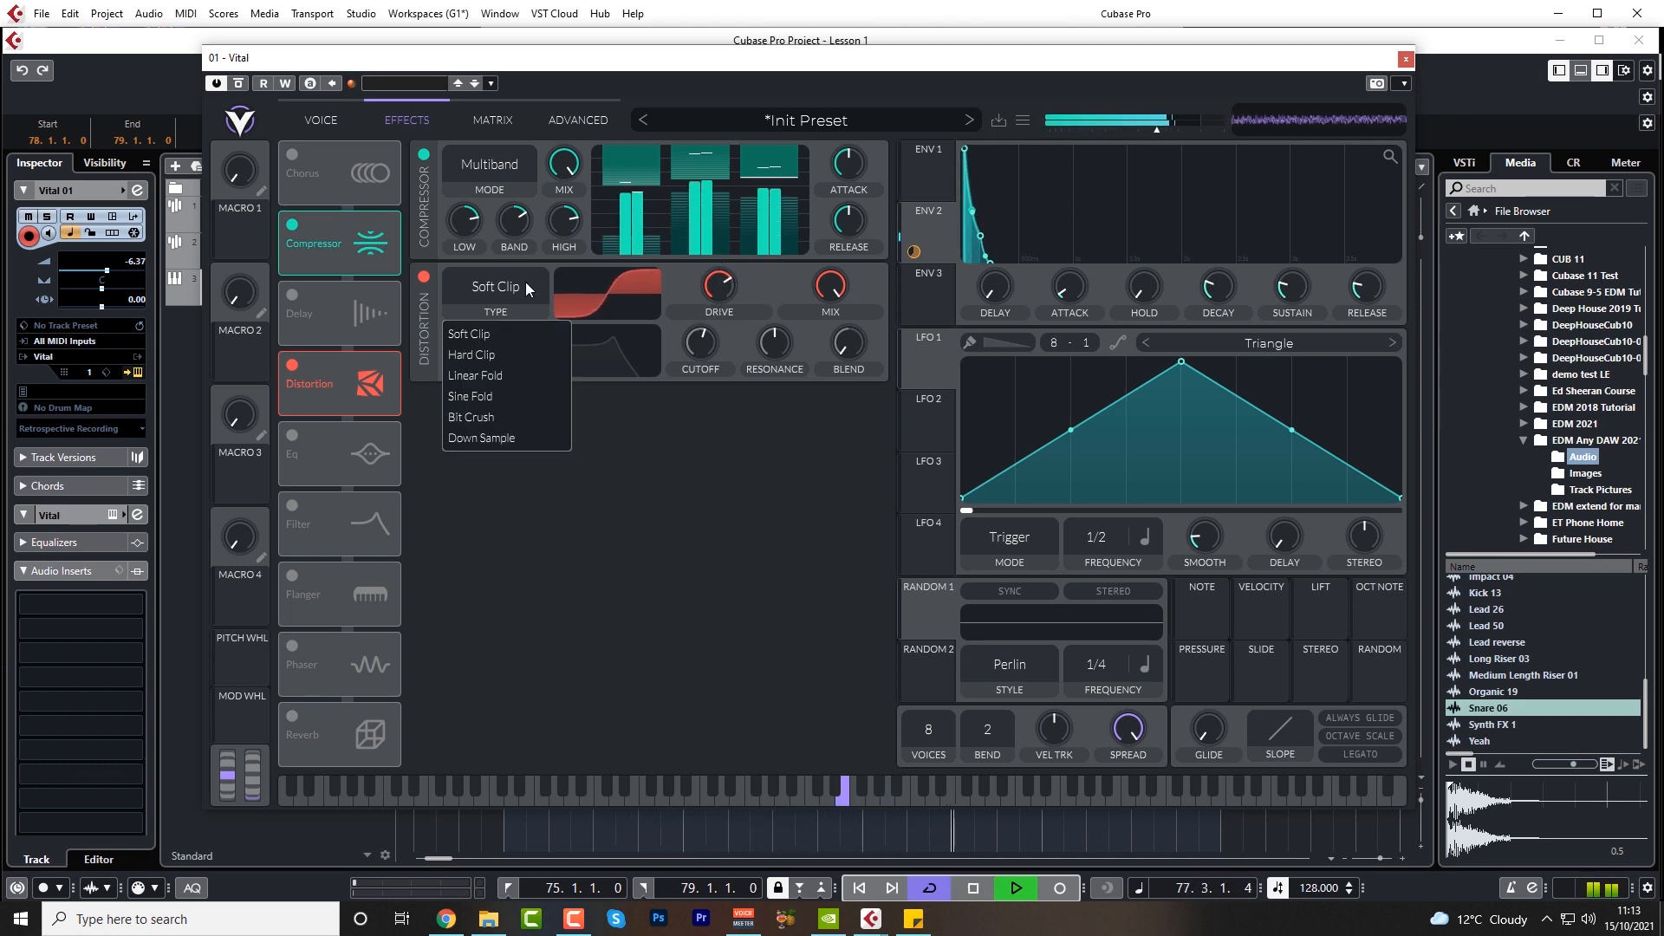
pyautogui.click(493, 344)
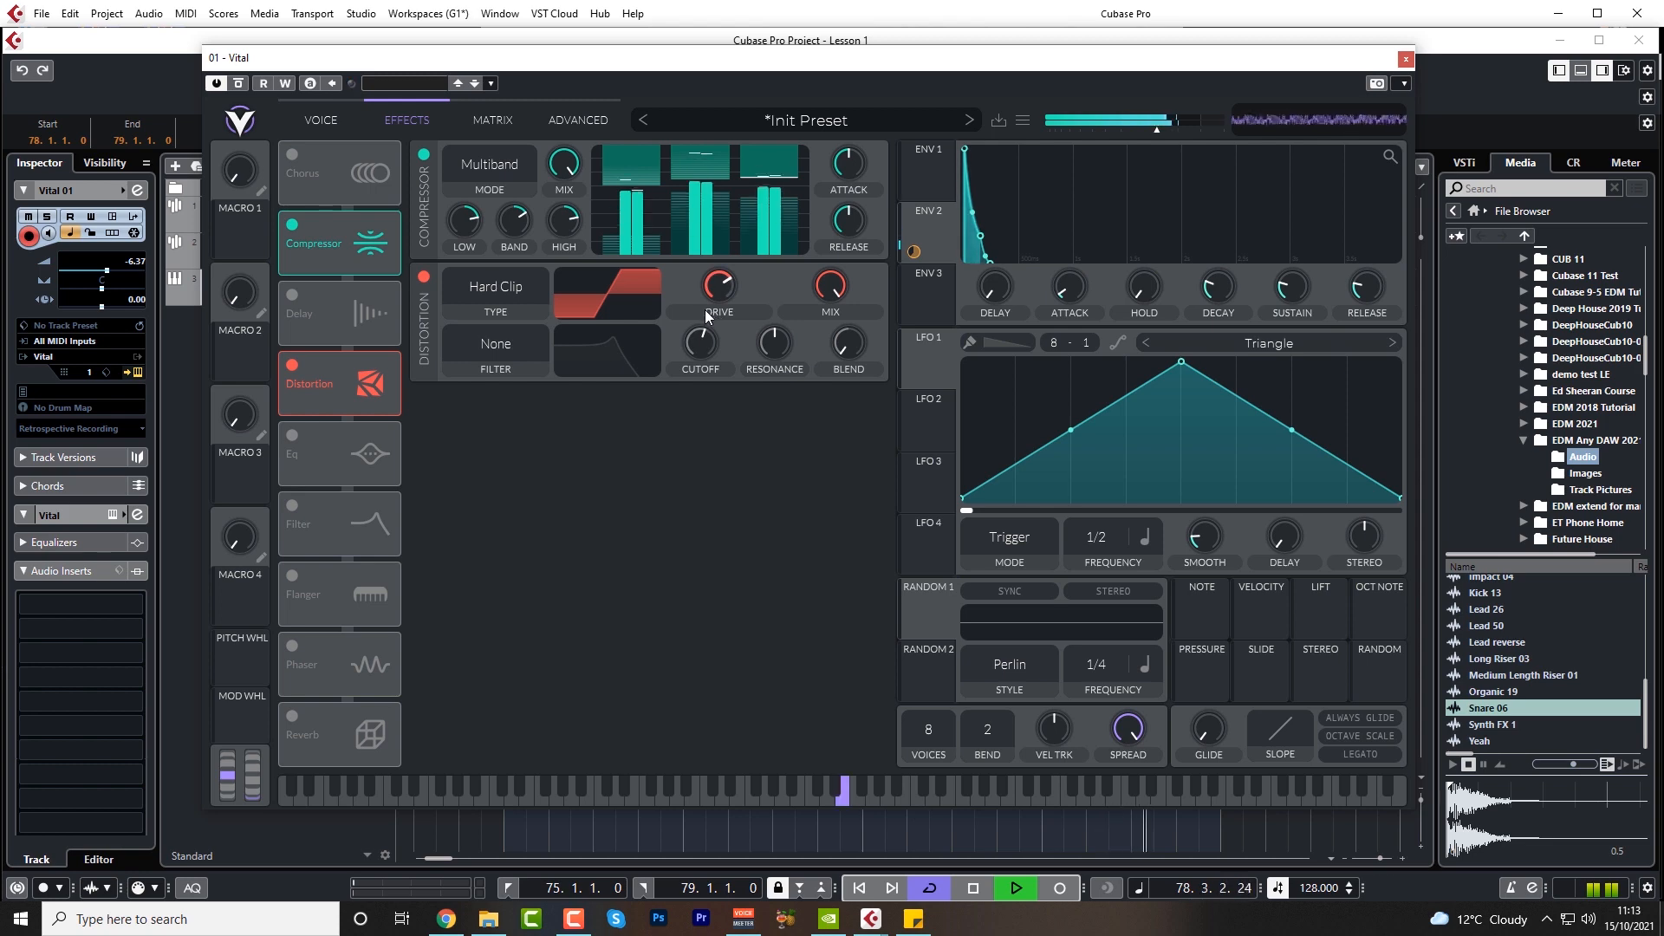
pyautogui.press('space')
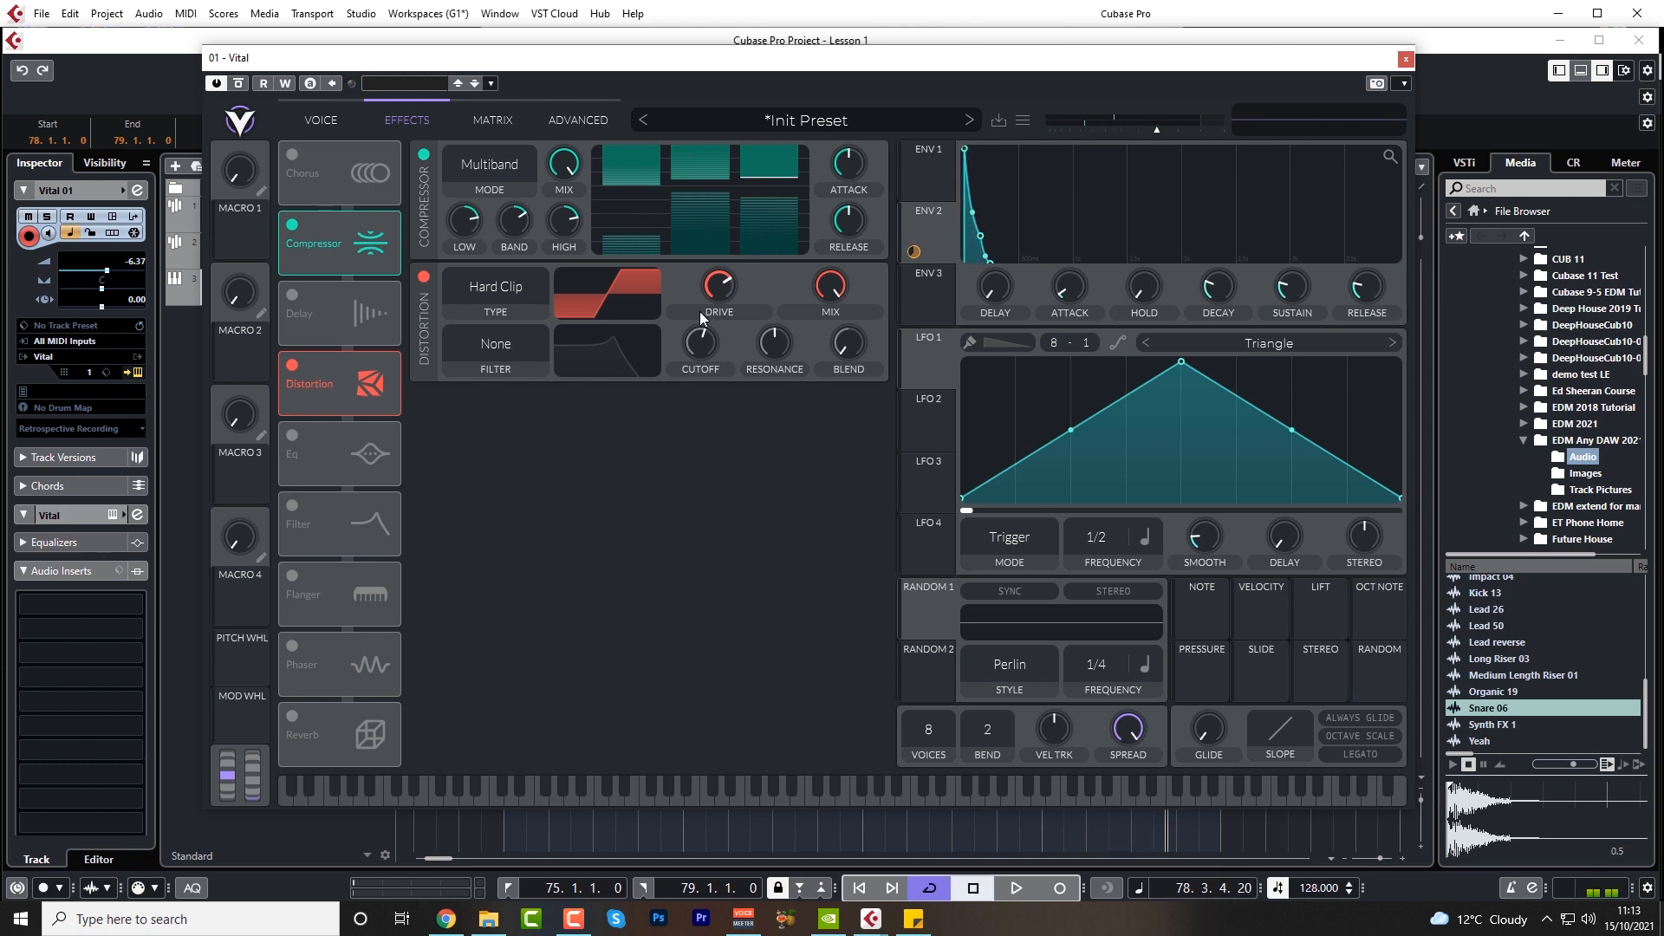
# - Raise the distortion's drive to 15.90 dB while playing the loop
pyautogui.press('space')
pyautogui.moveTo(721, 281)
pyautogui.moveTo(721, 282); pyautogui.dragTo(721, 263)
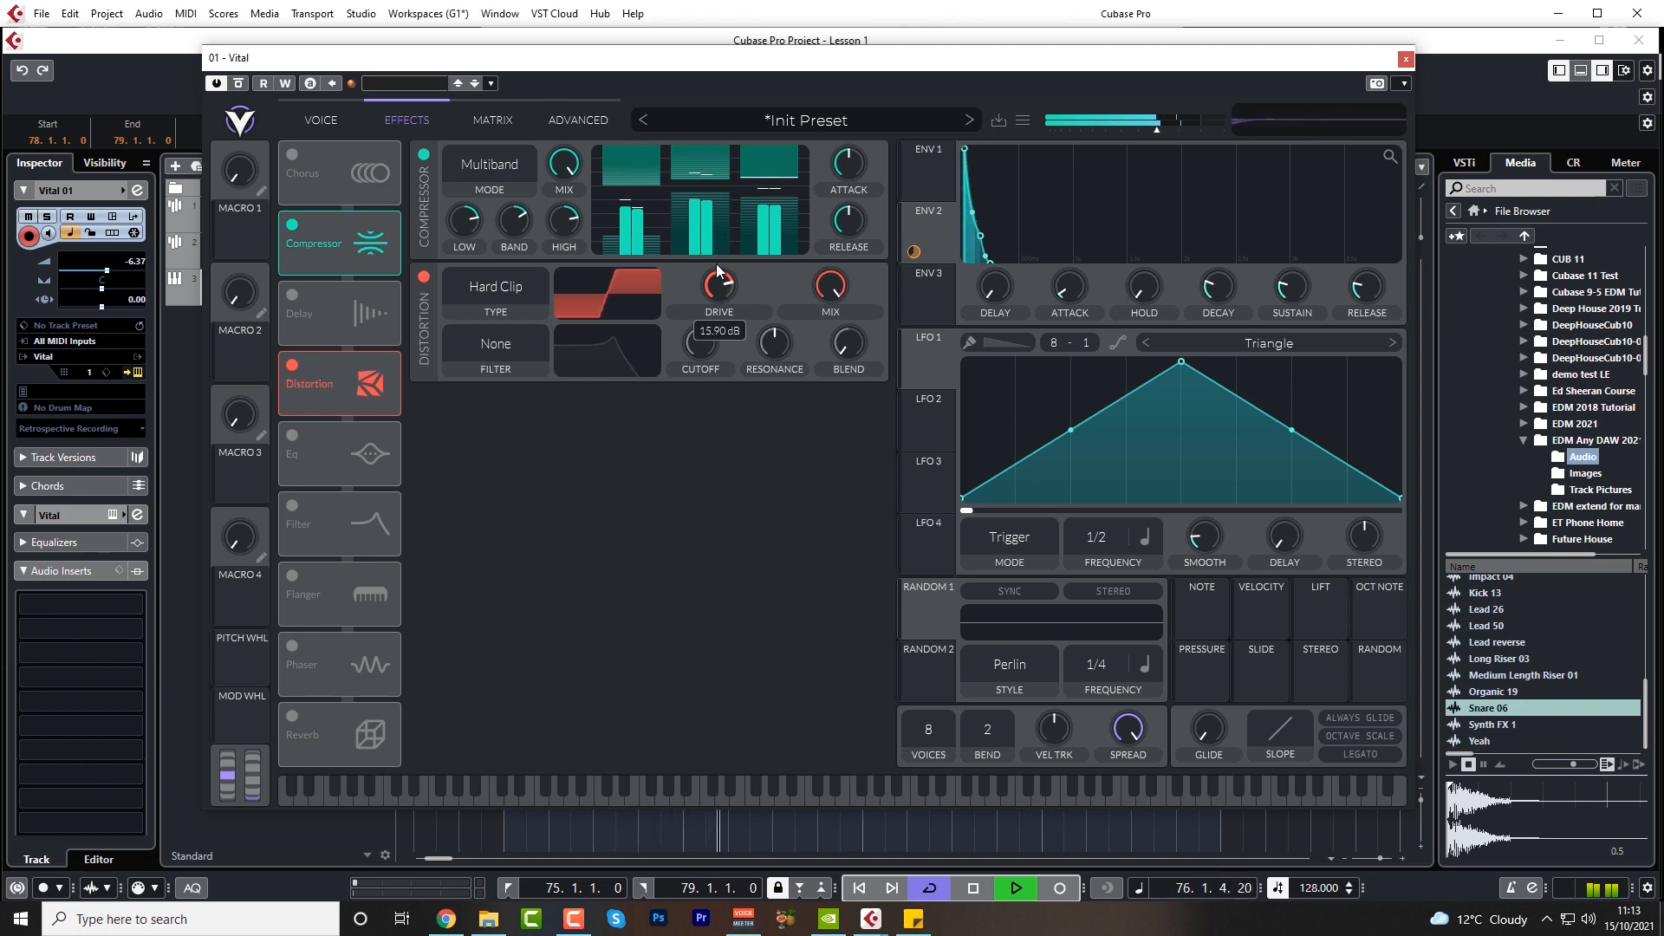
pyautogui.press('space')
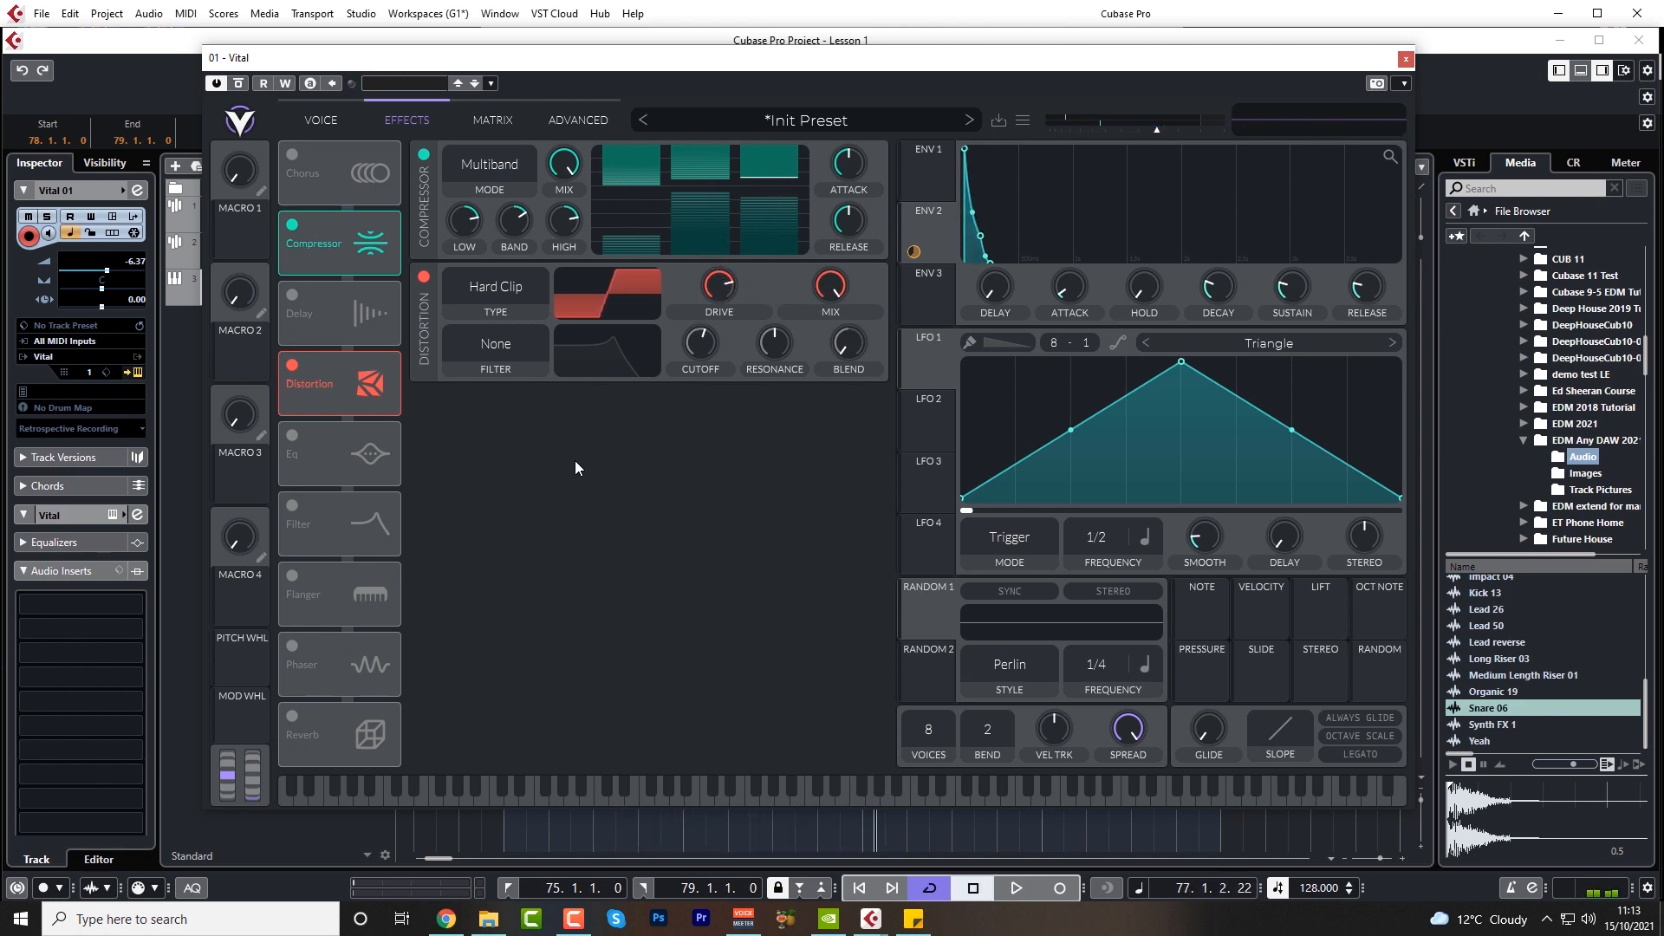
# - Turn on the EQ effect and cut its low band strongly, moving the low cutoff higher
pyautogui.click(294, 432)
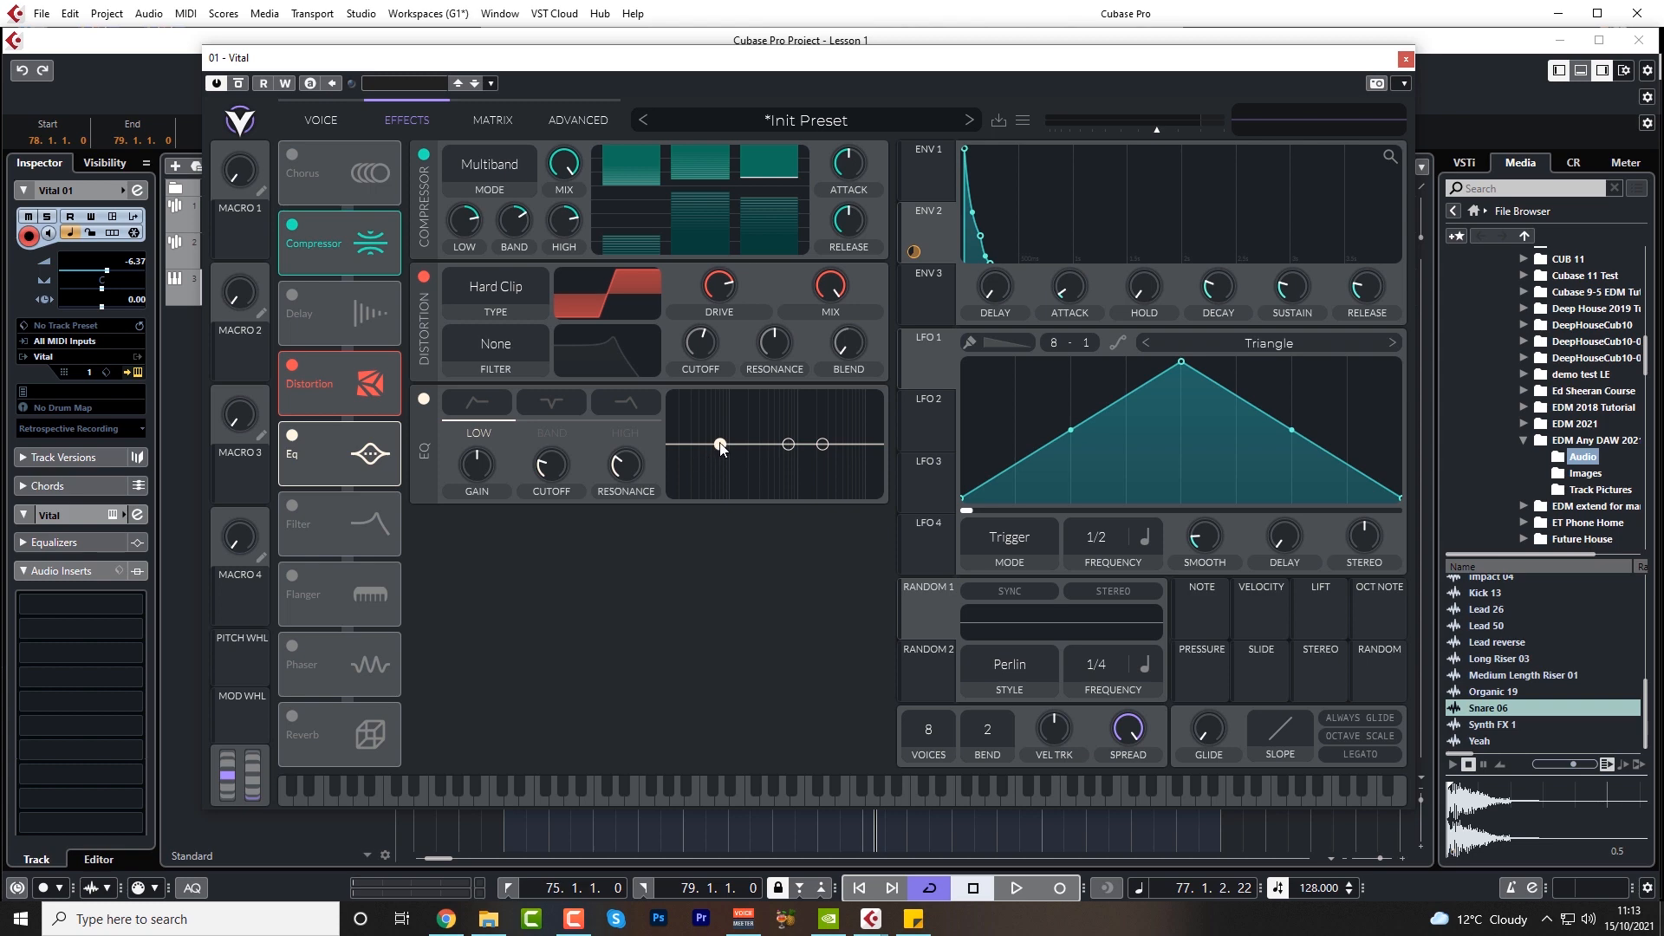
pyautogui.press('space')
pyautogui.moveTo(720, 446); pyautogui.dragTo(757, 533)
pyautogui.press('space')
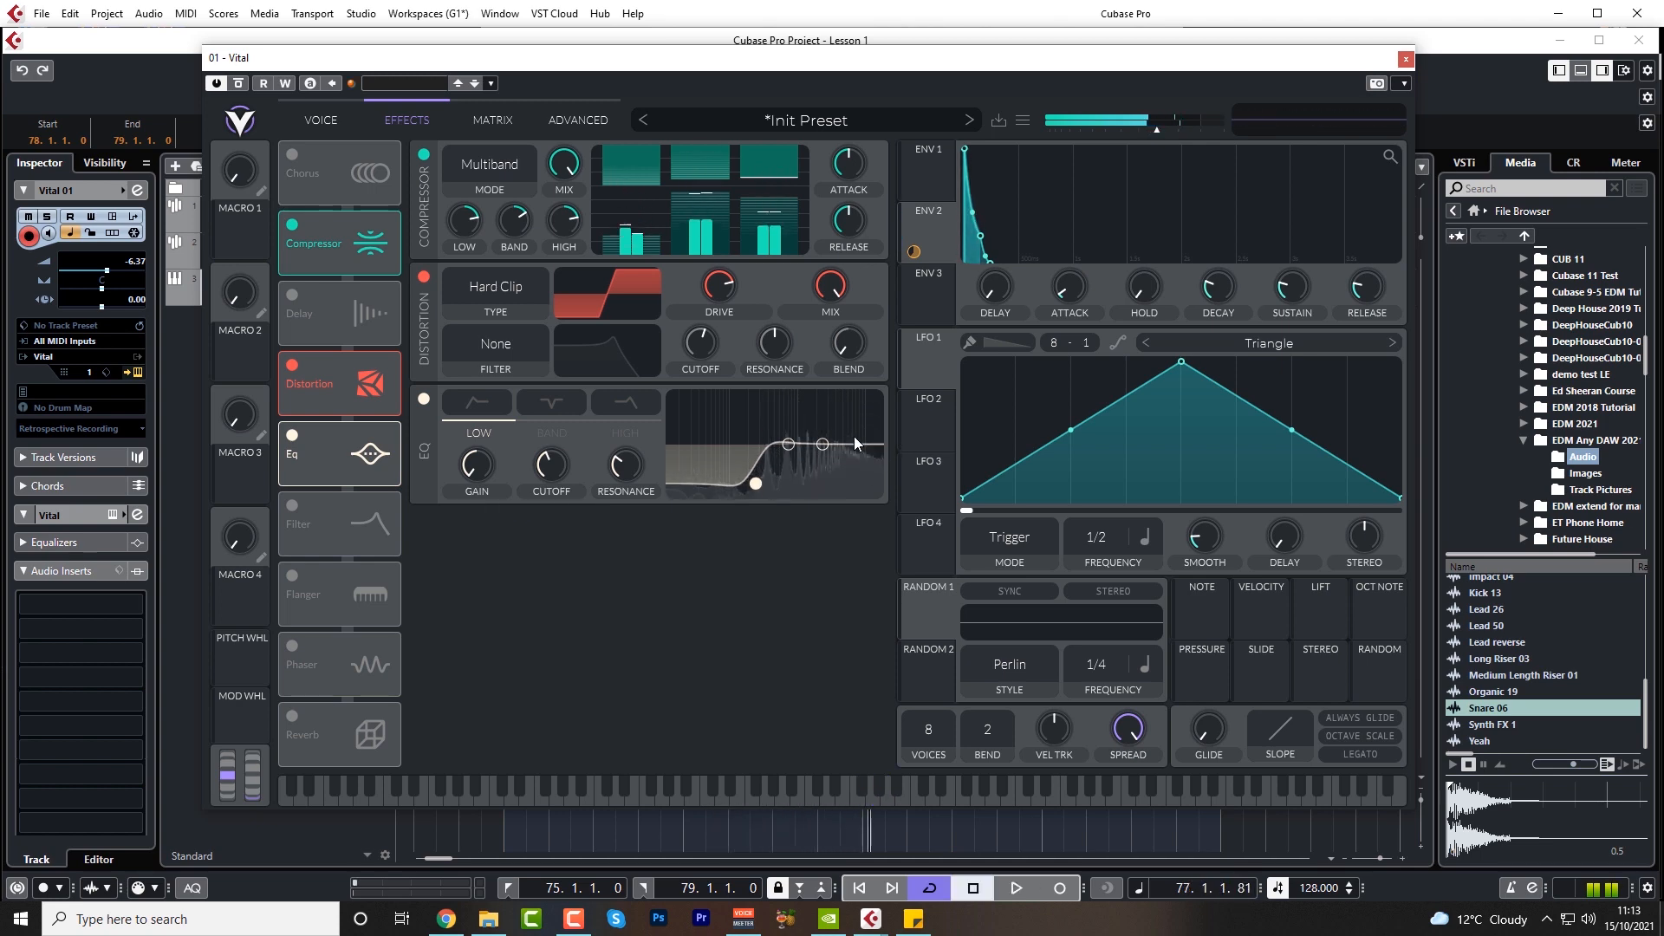
# - Boost the EQ's mid band slightly at a higher frequency, and lower the high band slightly at a higher cutoff
pyautogui.moveTo(825, 444)
pyautogui.mouseDown()
pyautogui.moveTo(851, 456)
pyautogui.moveTo(788, 434)
pyautogui.moveTo(839, 434)
pyautogui.mouseUp()
pyautogui.press('space')
pyautogui.press('space')
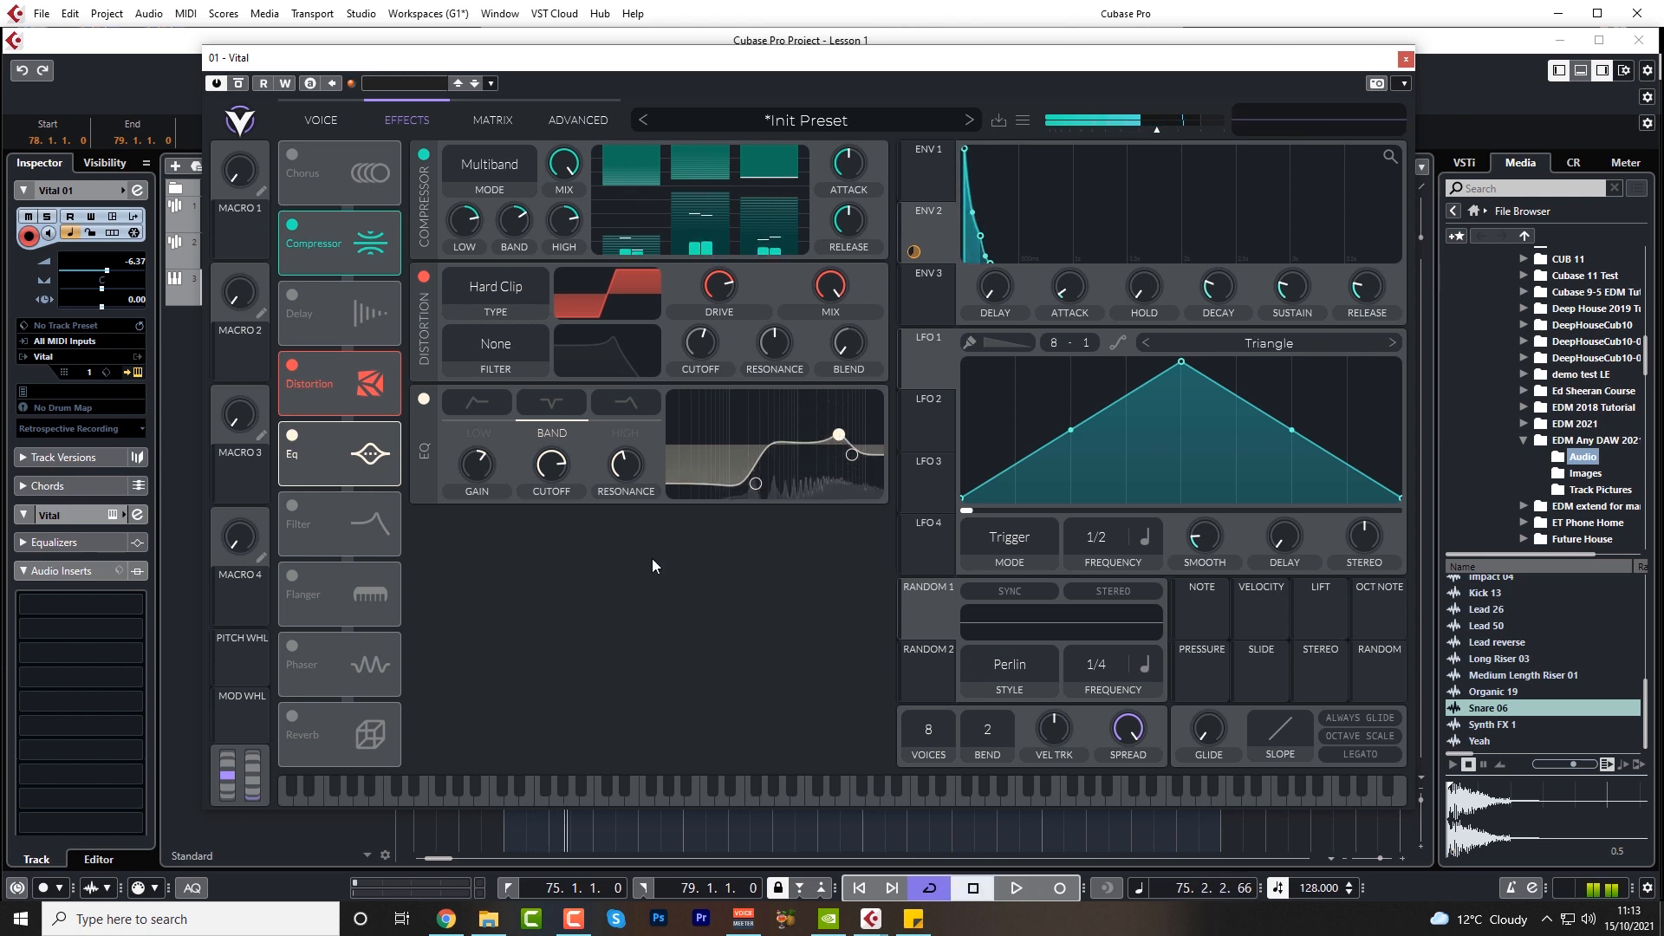
# - Turn on Reverb, raise its mix and time, and reduce its low band with a higher low cutoff while playing the loop
pyautogui.click(293, 715)
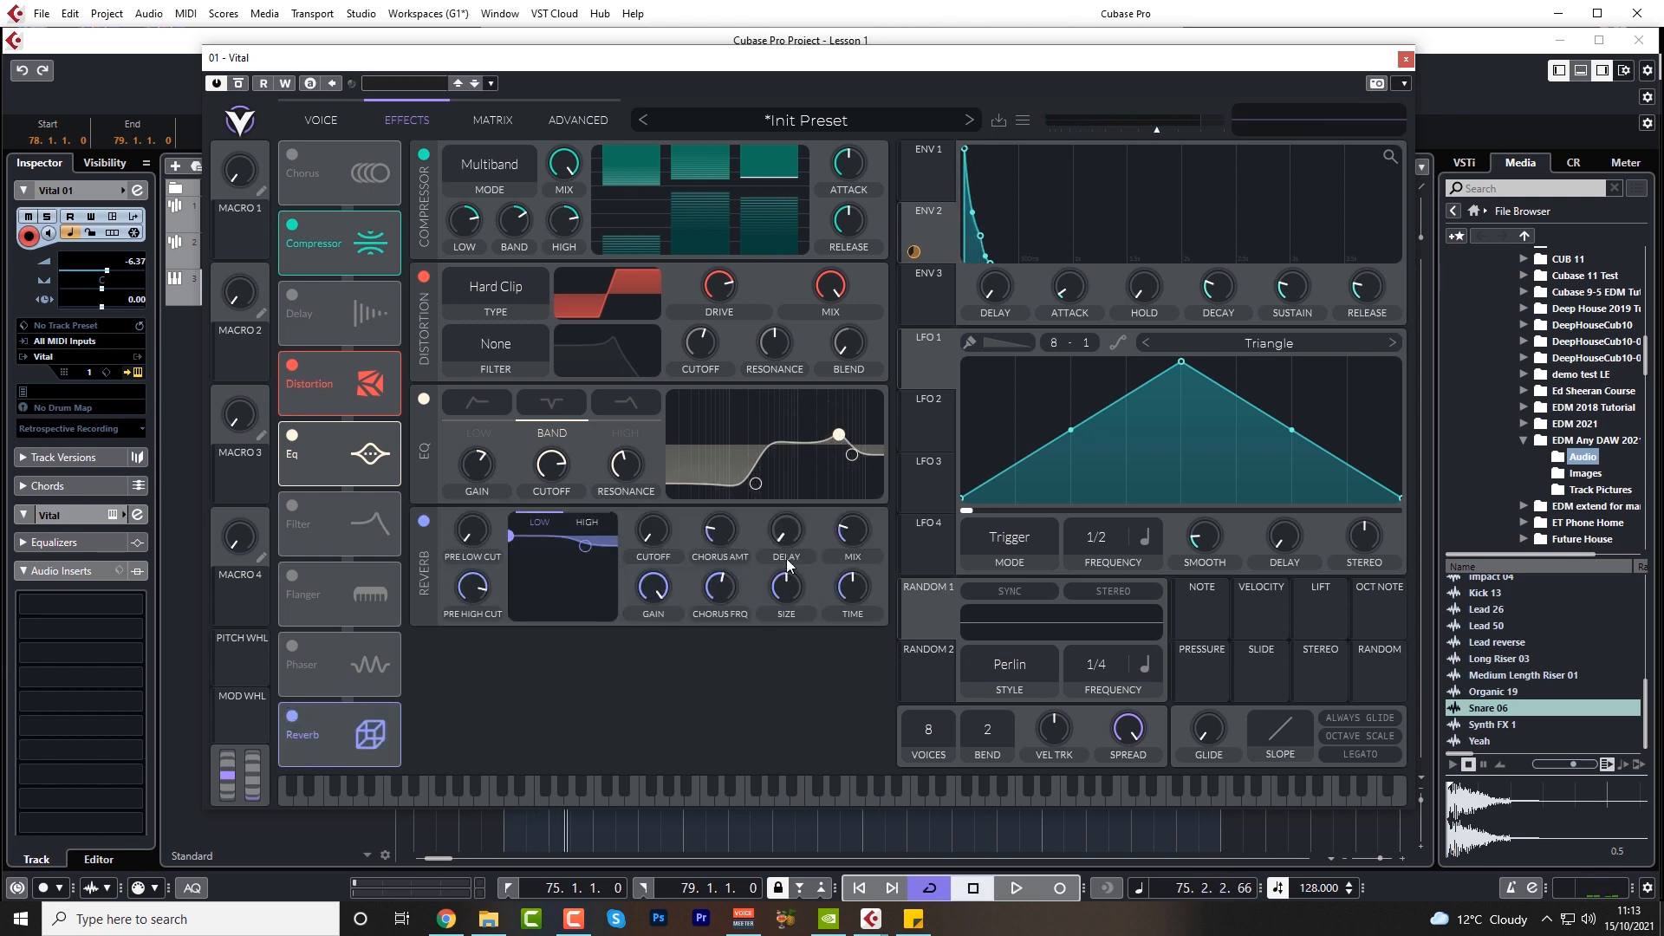
pyautogui.moveTo(842, 533); pyautogui.dragTo(851, 522)
pyautogui.press('space')
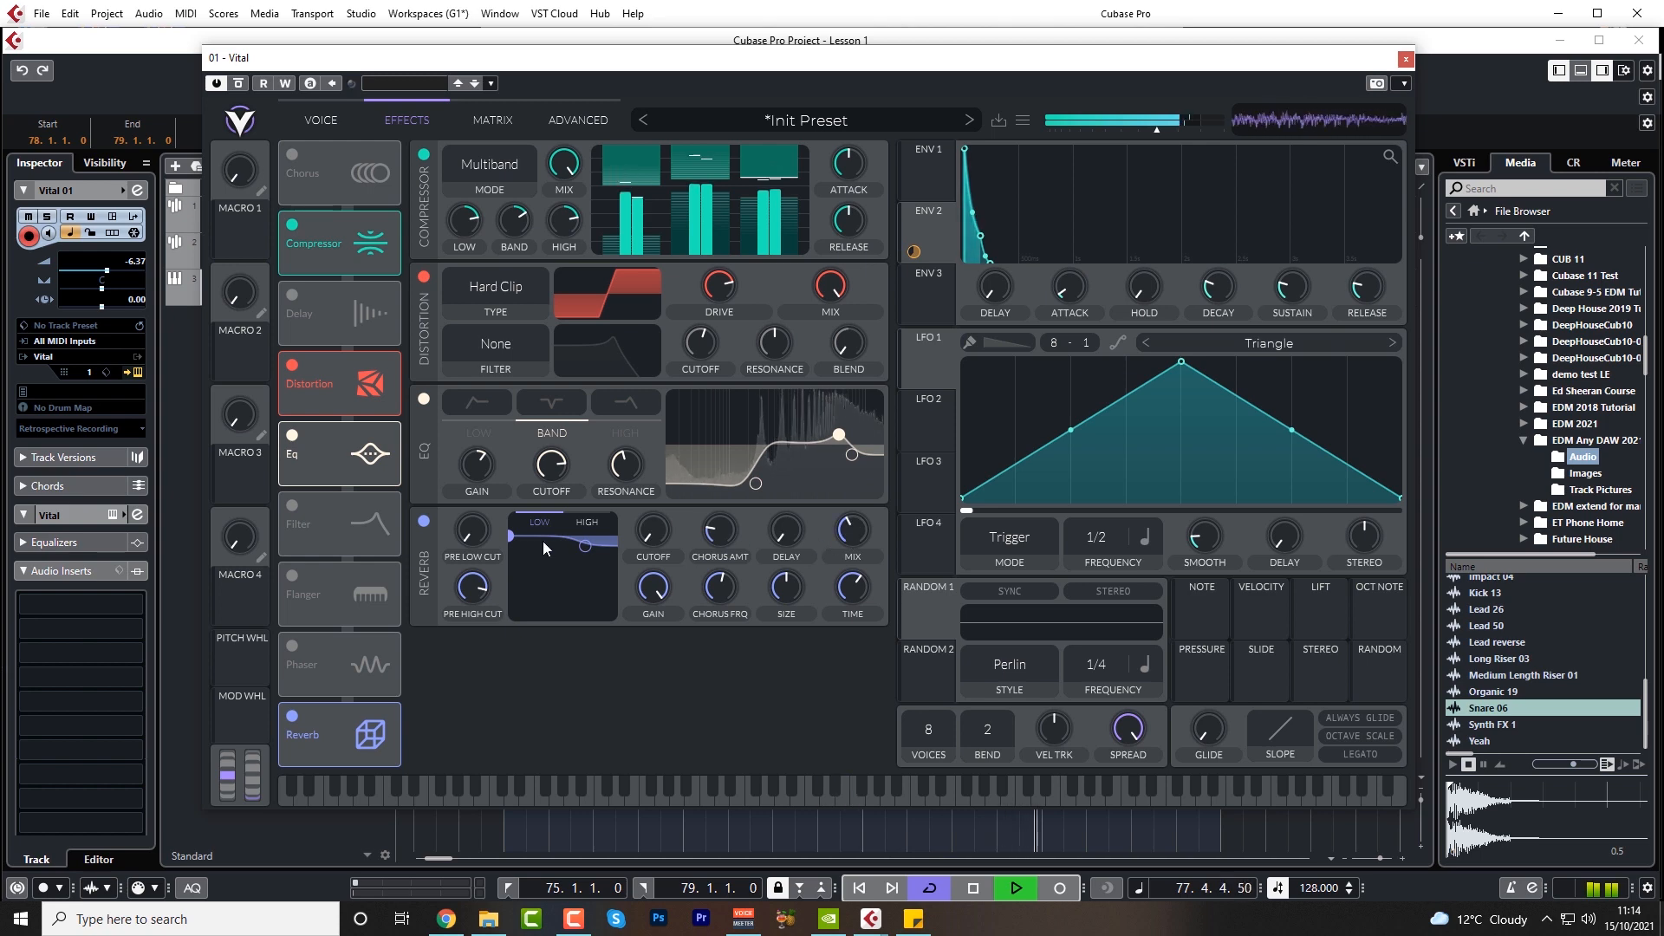
pyautogui.moveTo(513, 534); pyautogui.dragTo(547, 575)
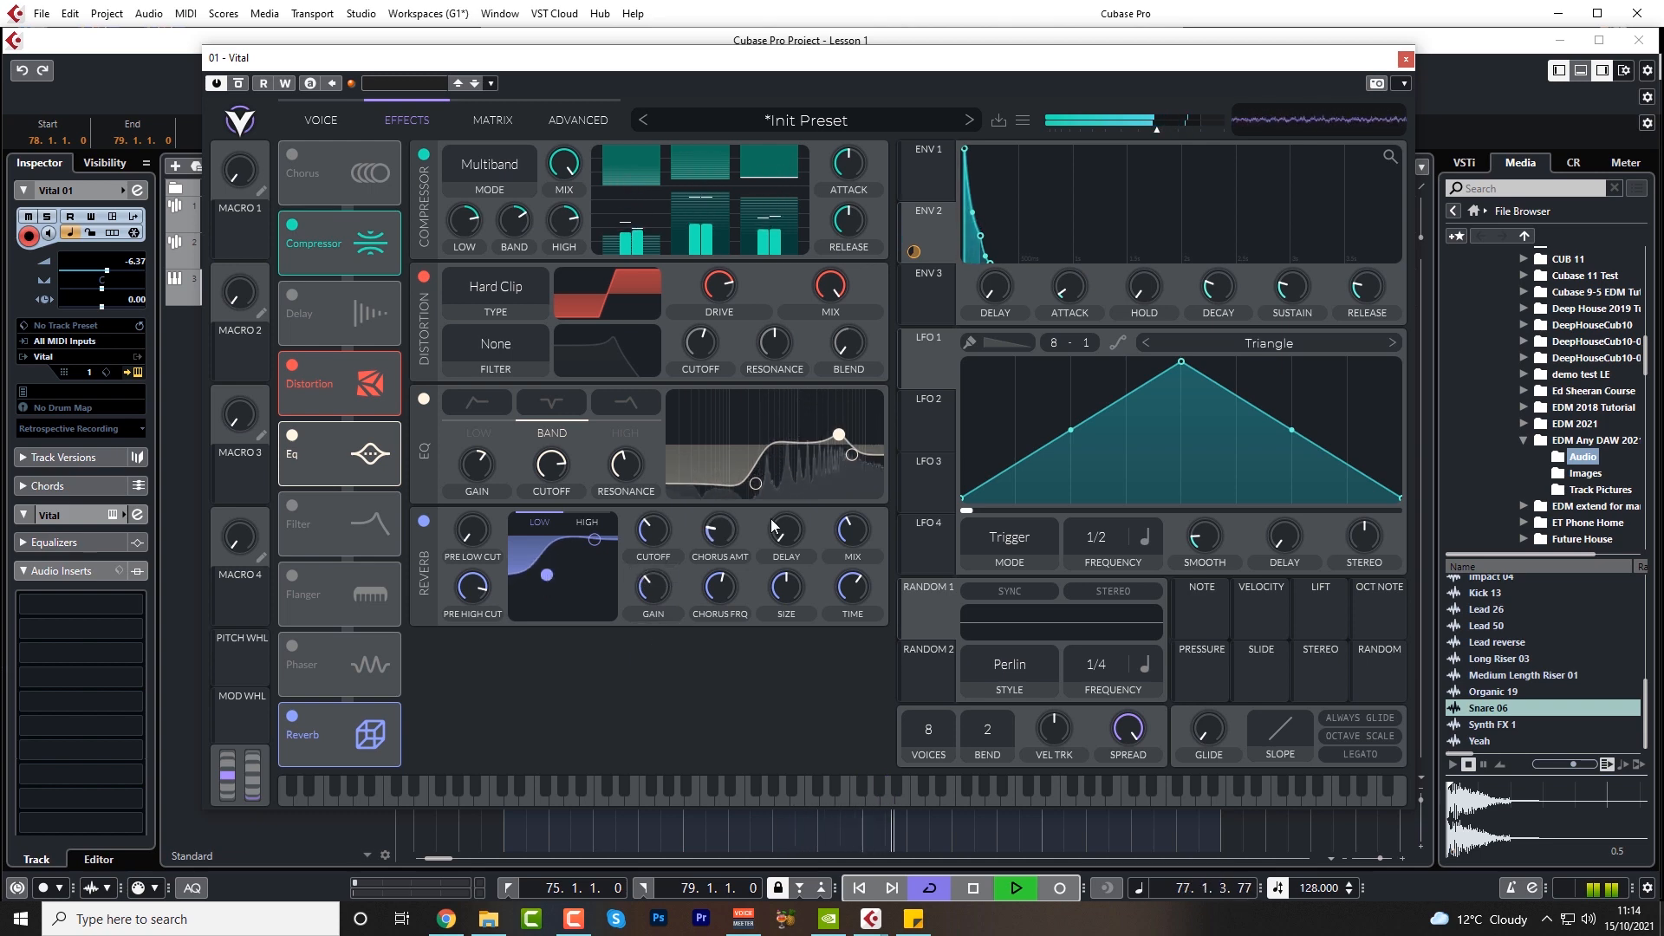
# - Stop playback, close the Vital window and load MultibandCompressor from Dynamics into the third audio insert slot of Vital 01
pyautogui.press('space')
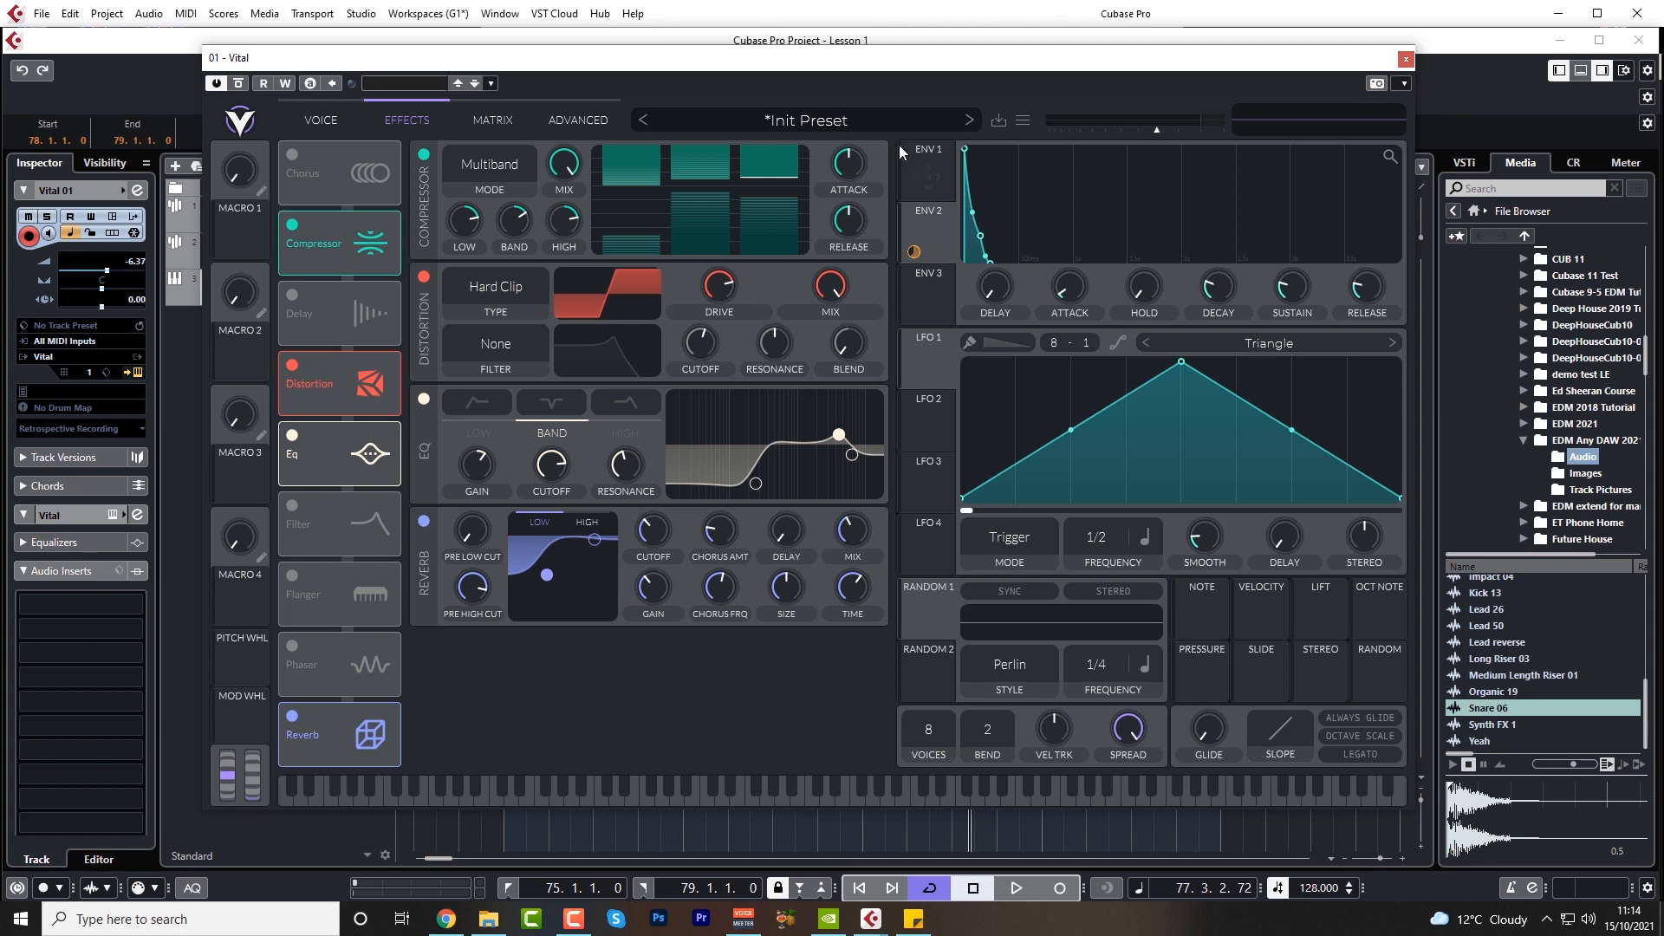
pyautogui.click(1406, 60)
pyautogui.click(104, 649)
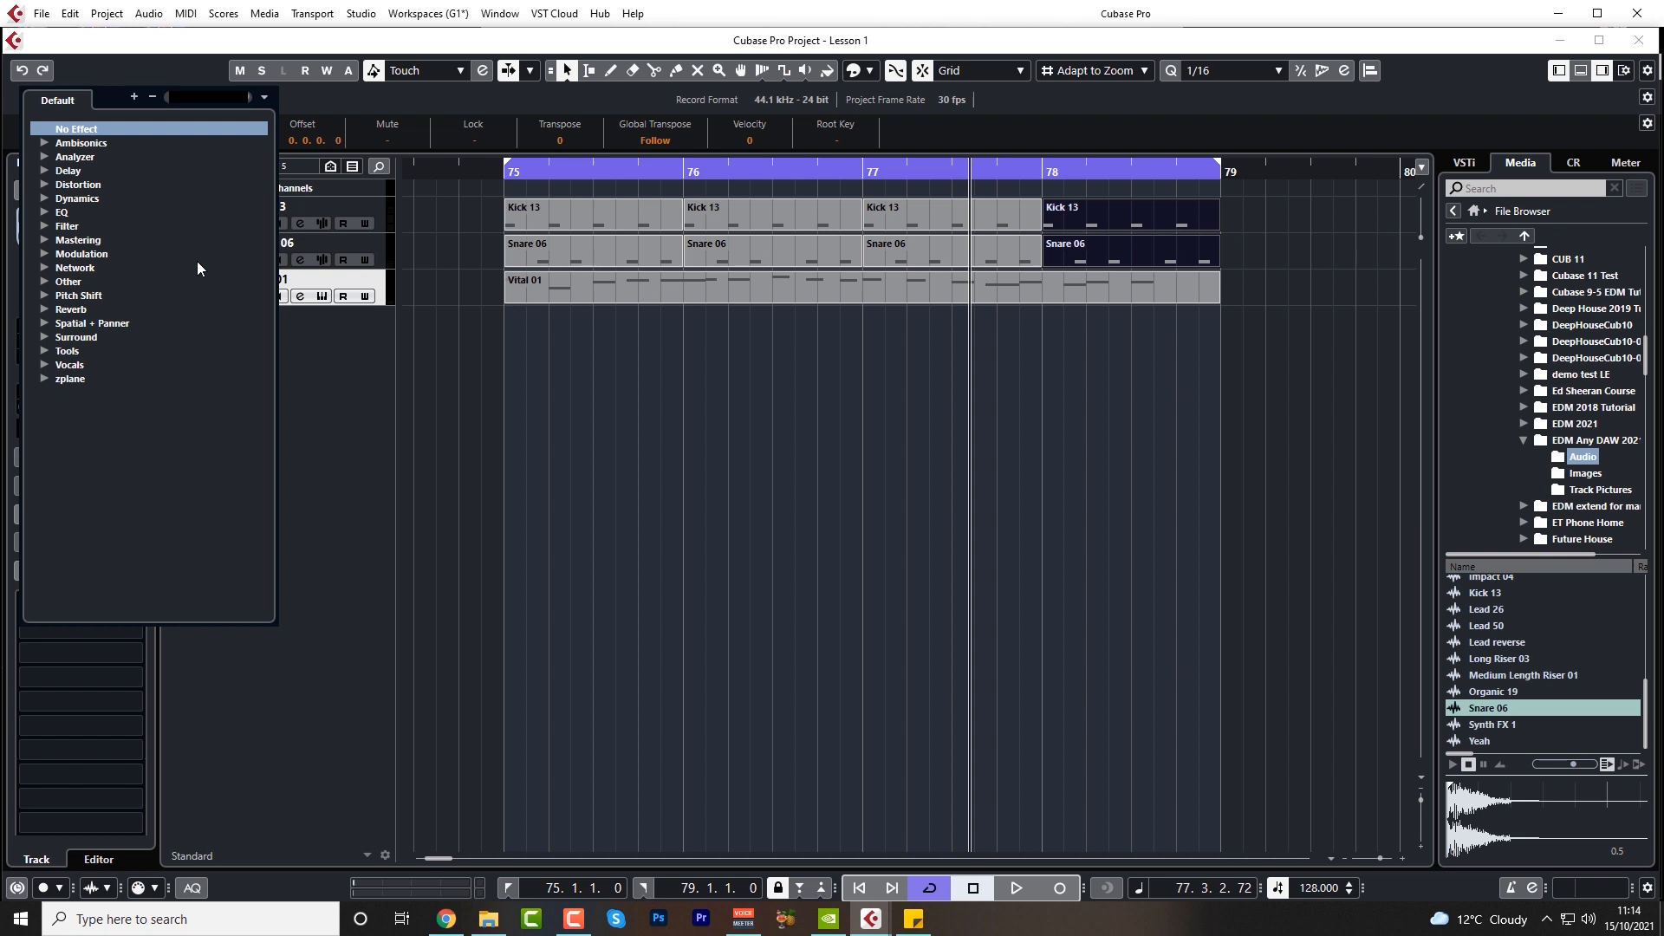
pyautogui.click(45, 184)
pyautogui.click(45, 184)
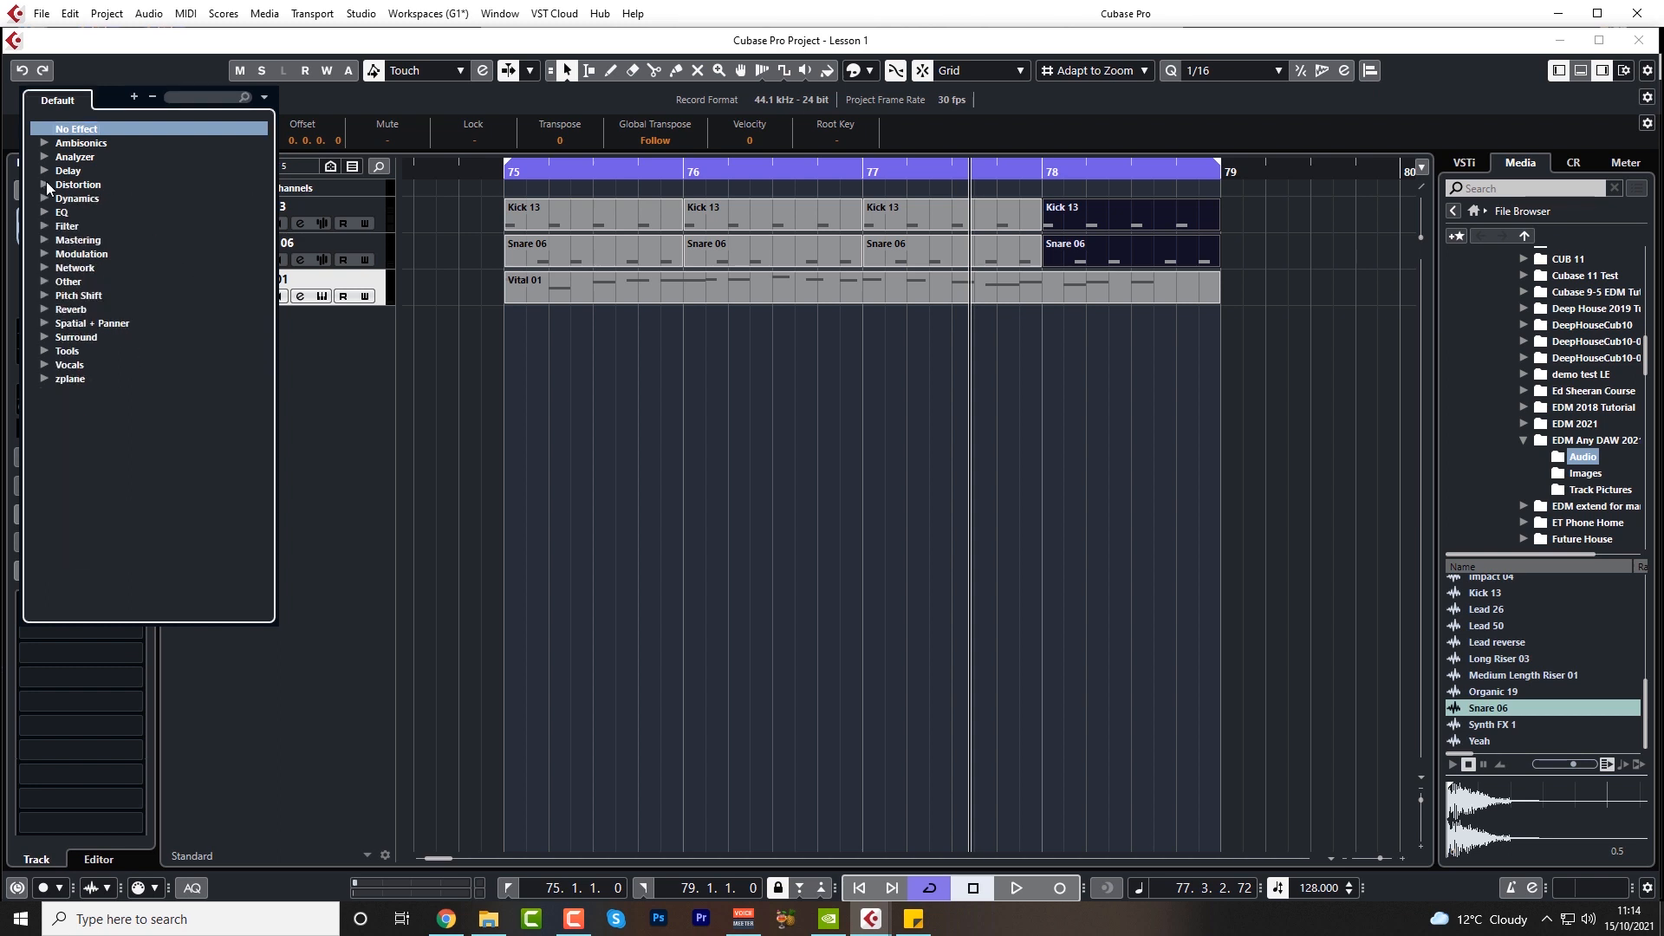
pyautogui.click(44, 198)
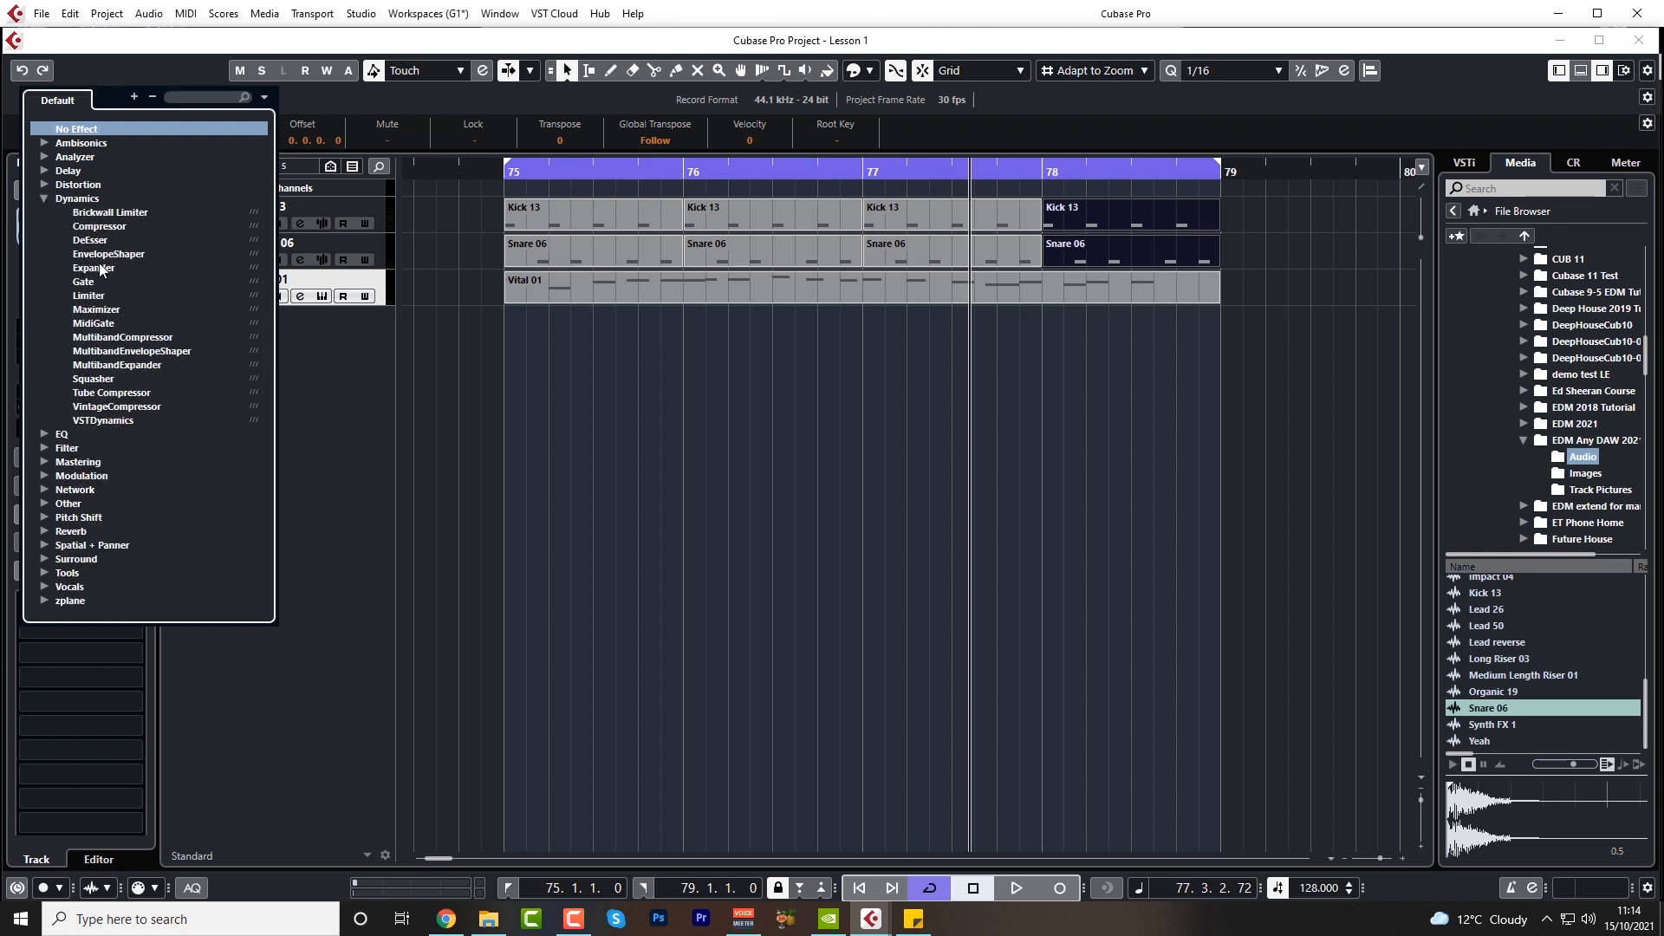
pyautogui.click(136, 337)
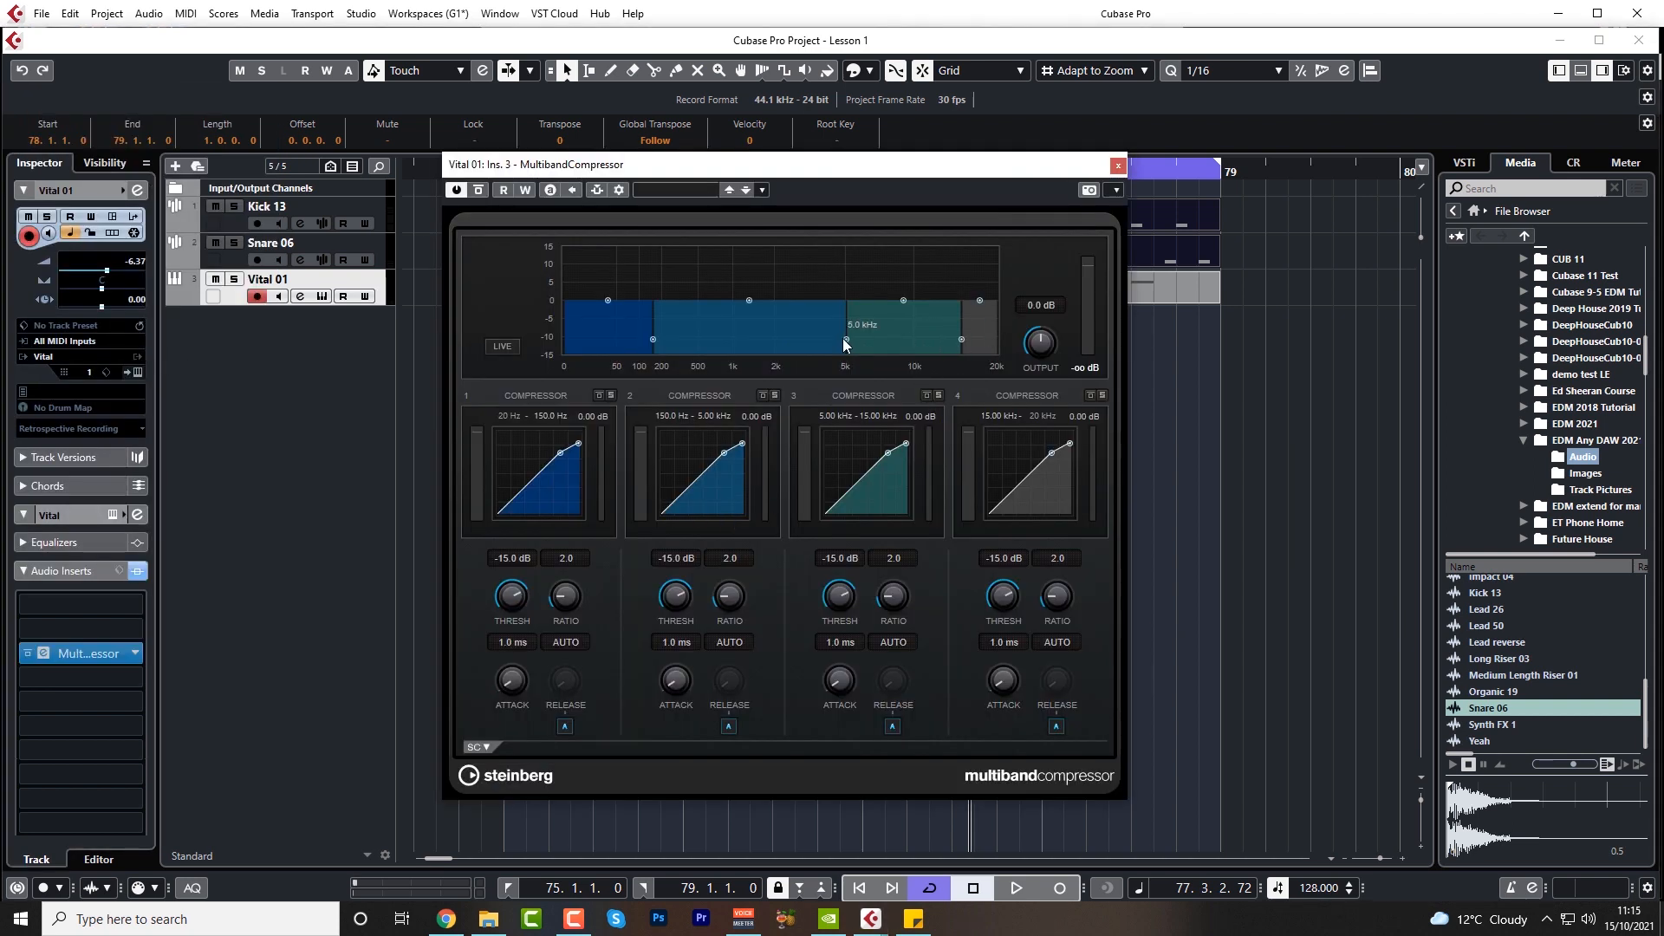
# - Move the compressor's upper two crossovers to 3.91 kHz and 10.07 kHz, and lower the third band's threshold to -18.9 dB during playback
pyautogui.moveTo(843, 339); pyautogui.dragTo(814, 340)
pyautogui.moveTo(963, 339); pyautogui.dragTo(920, 344)
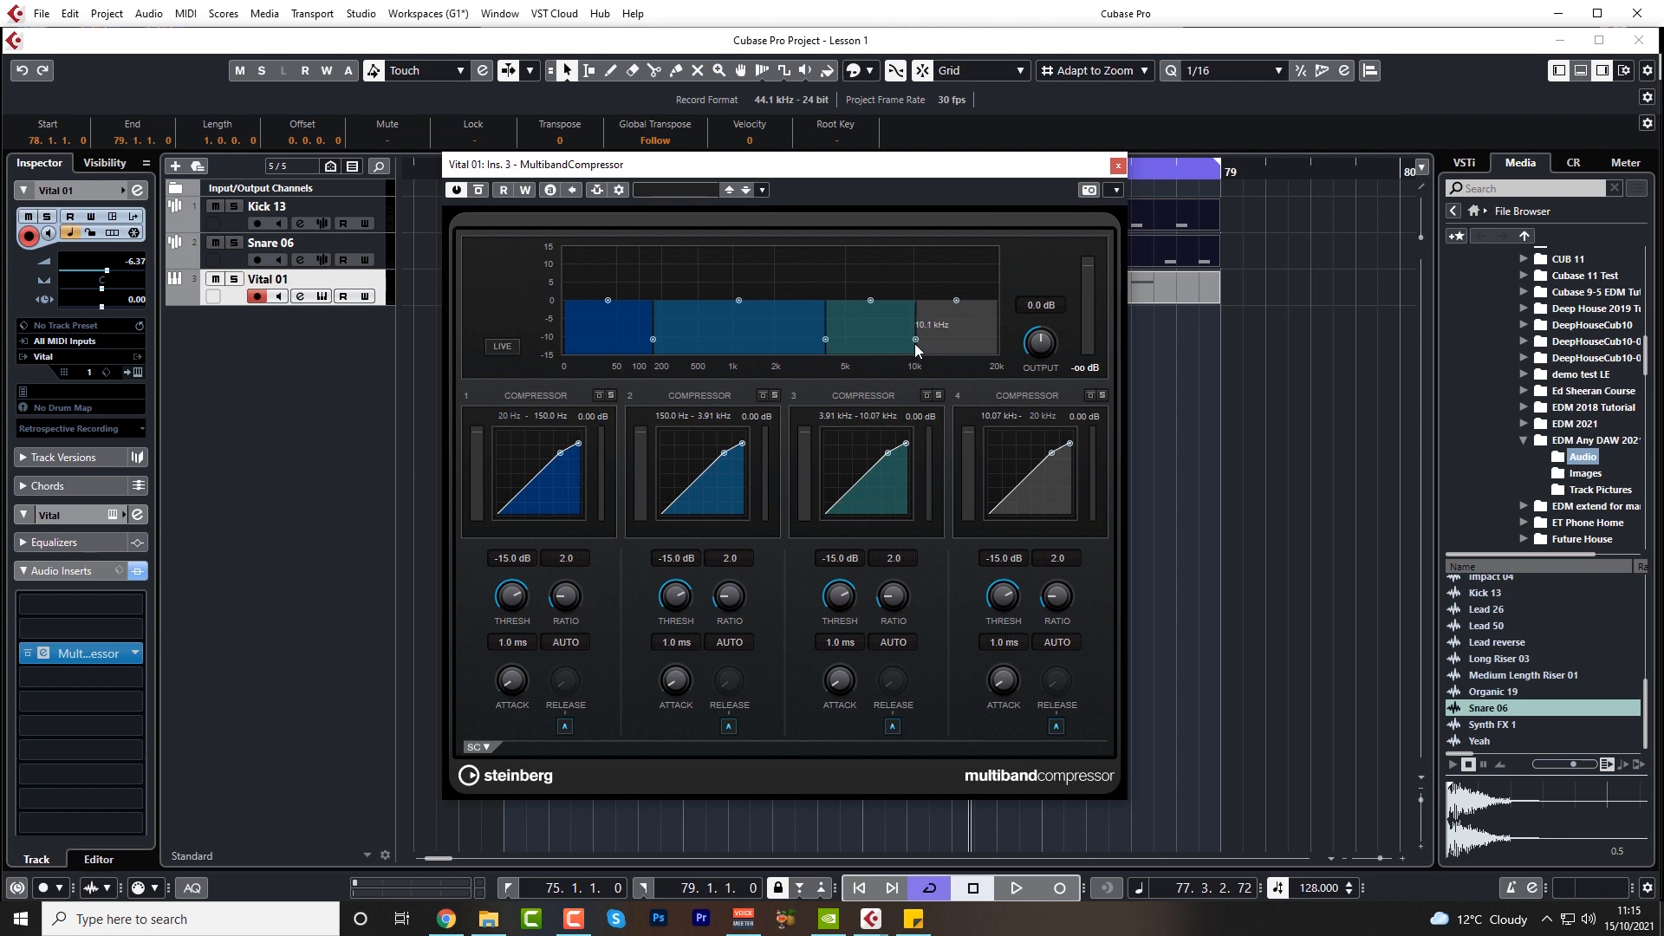
pyautogui.press('space')
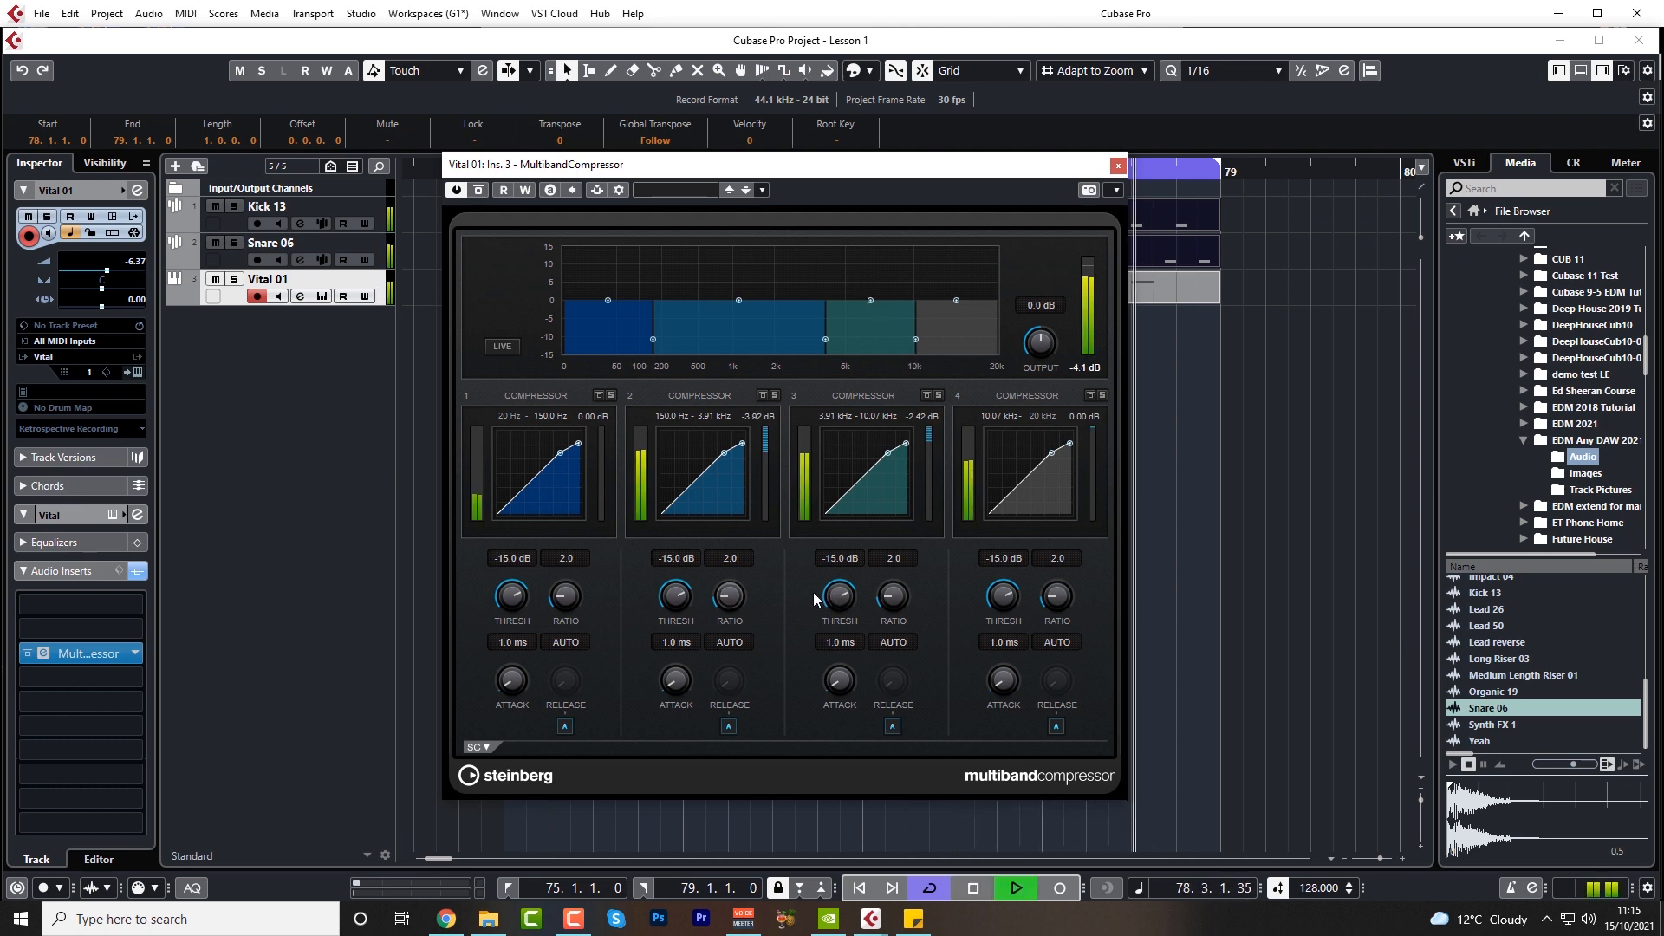
pyautogui.moveTo(839, 596); pyautogui.dragTo(832, 607)
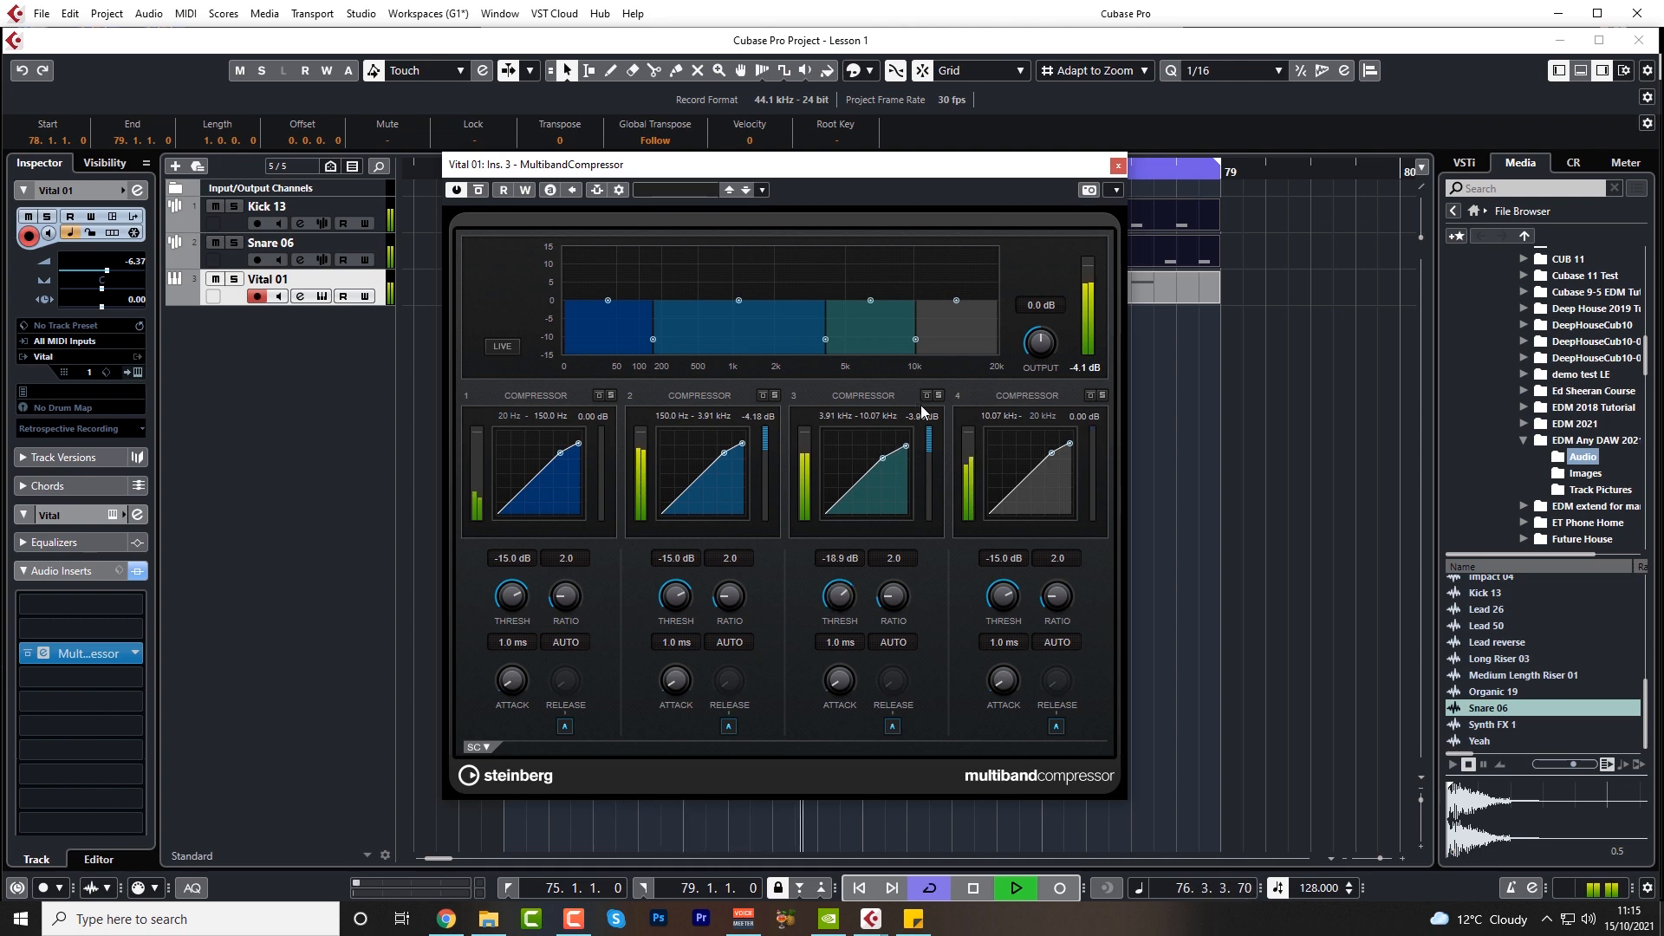
pyautogui.press('space')
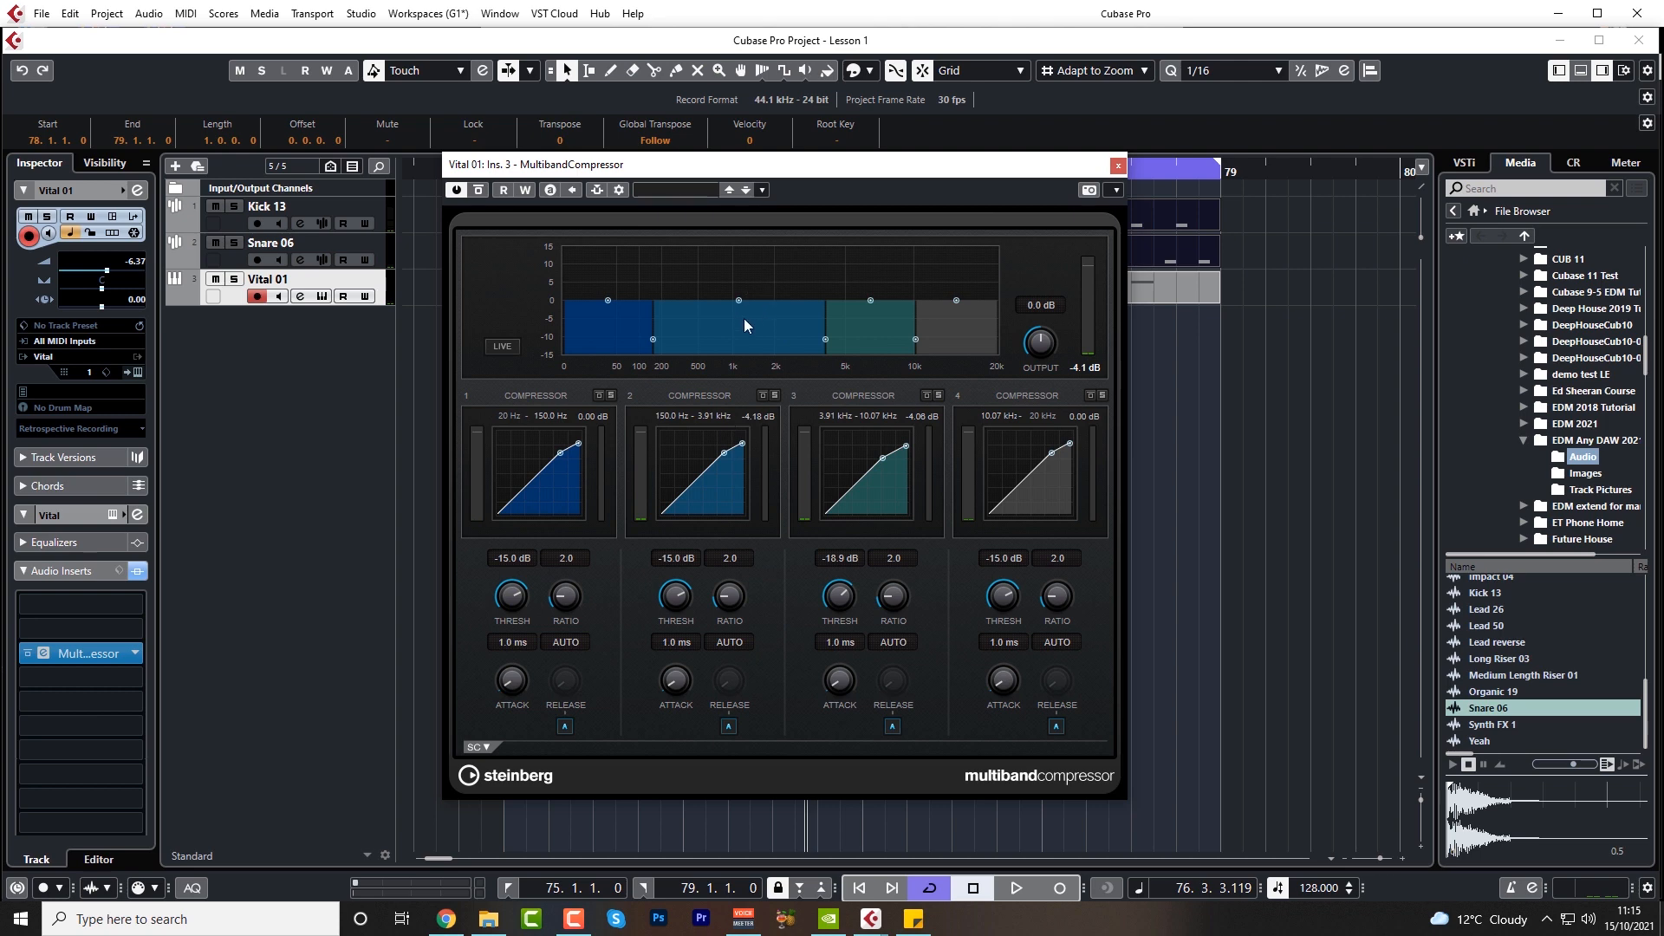
# - Raise the second band's threshold to -10.2 dB while playing the loop
pyautogui.press('space')
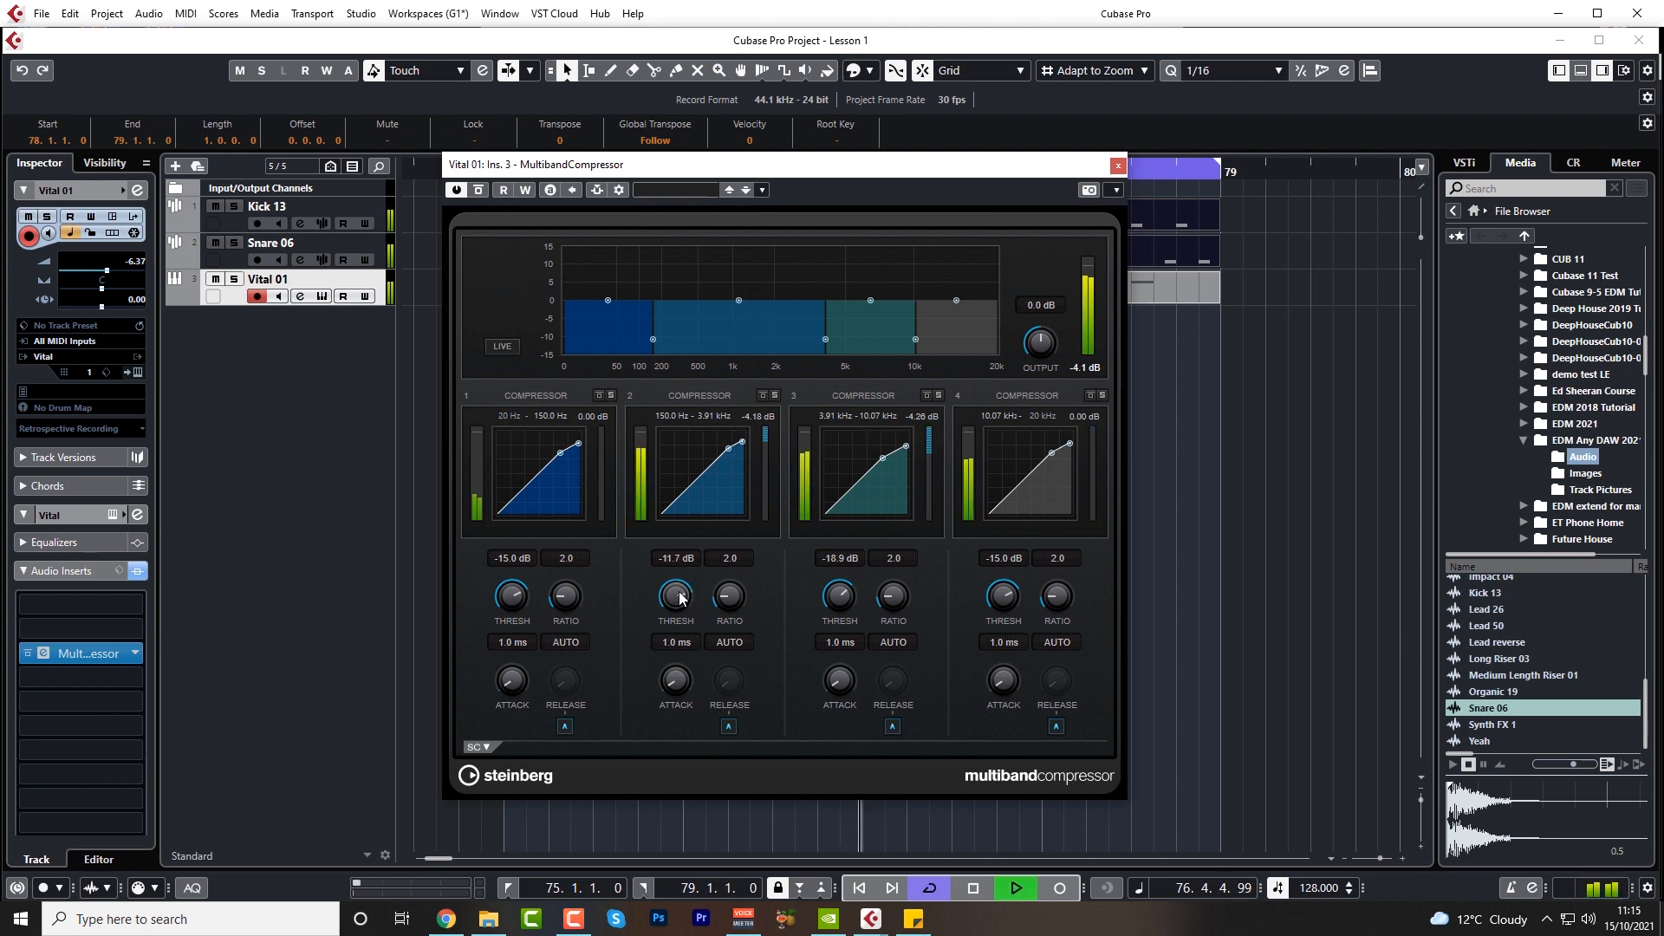
pyautogui.moveTo(681, 600); pyautogui.dragTo(680, 583)
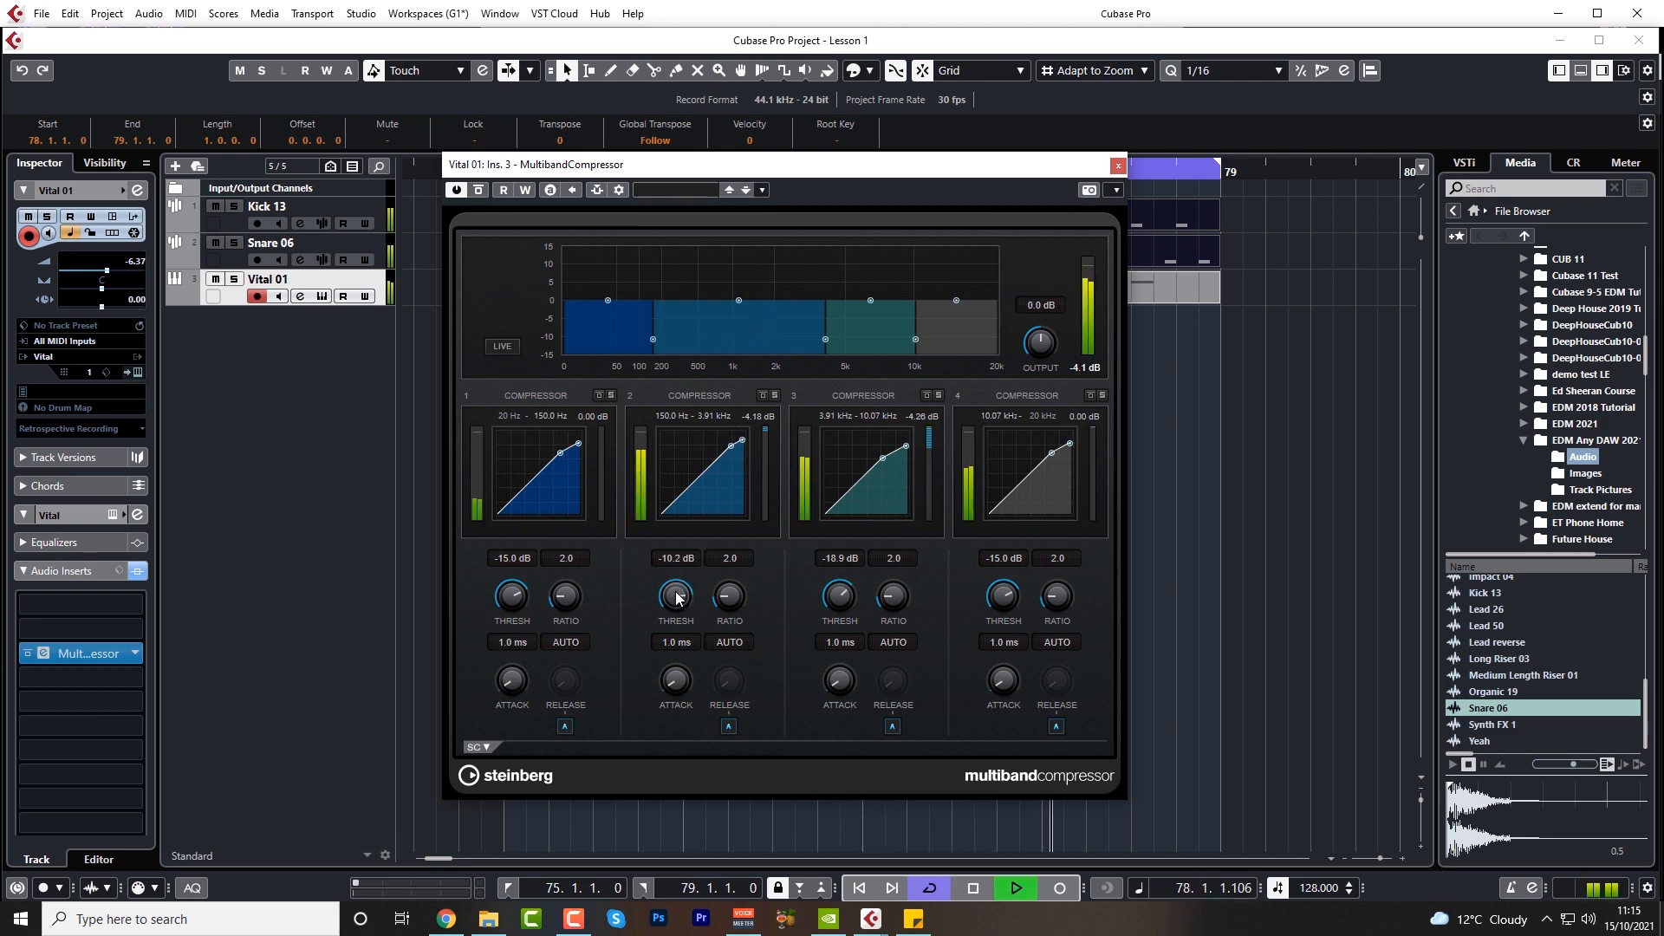
pyautogui.press('space')
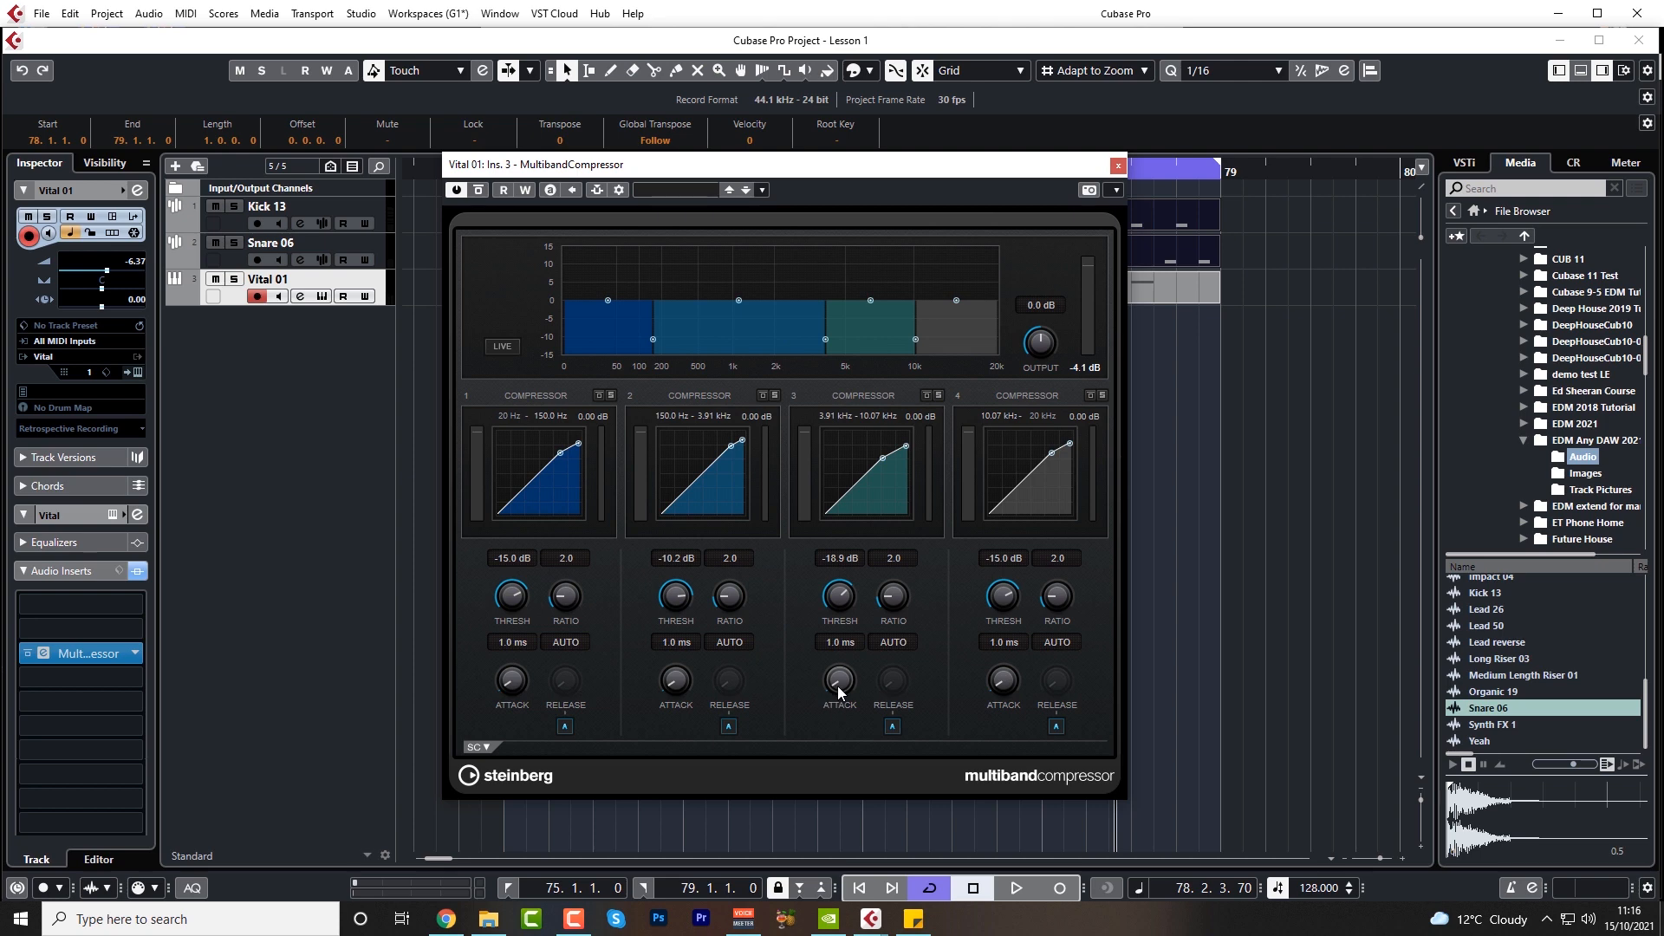
# - Set the attack to 13.5 ms on the third band and 12.5 ms on the second band
pyautogui.moveTo(837, 682); pyautogui.dragTo(838, 675)
pyautogui.press('space')
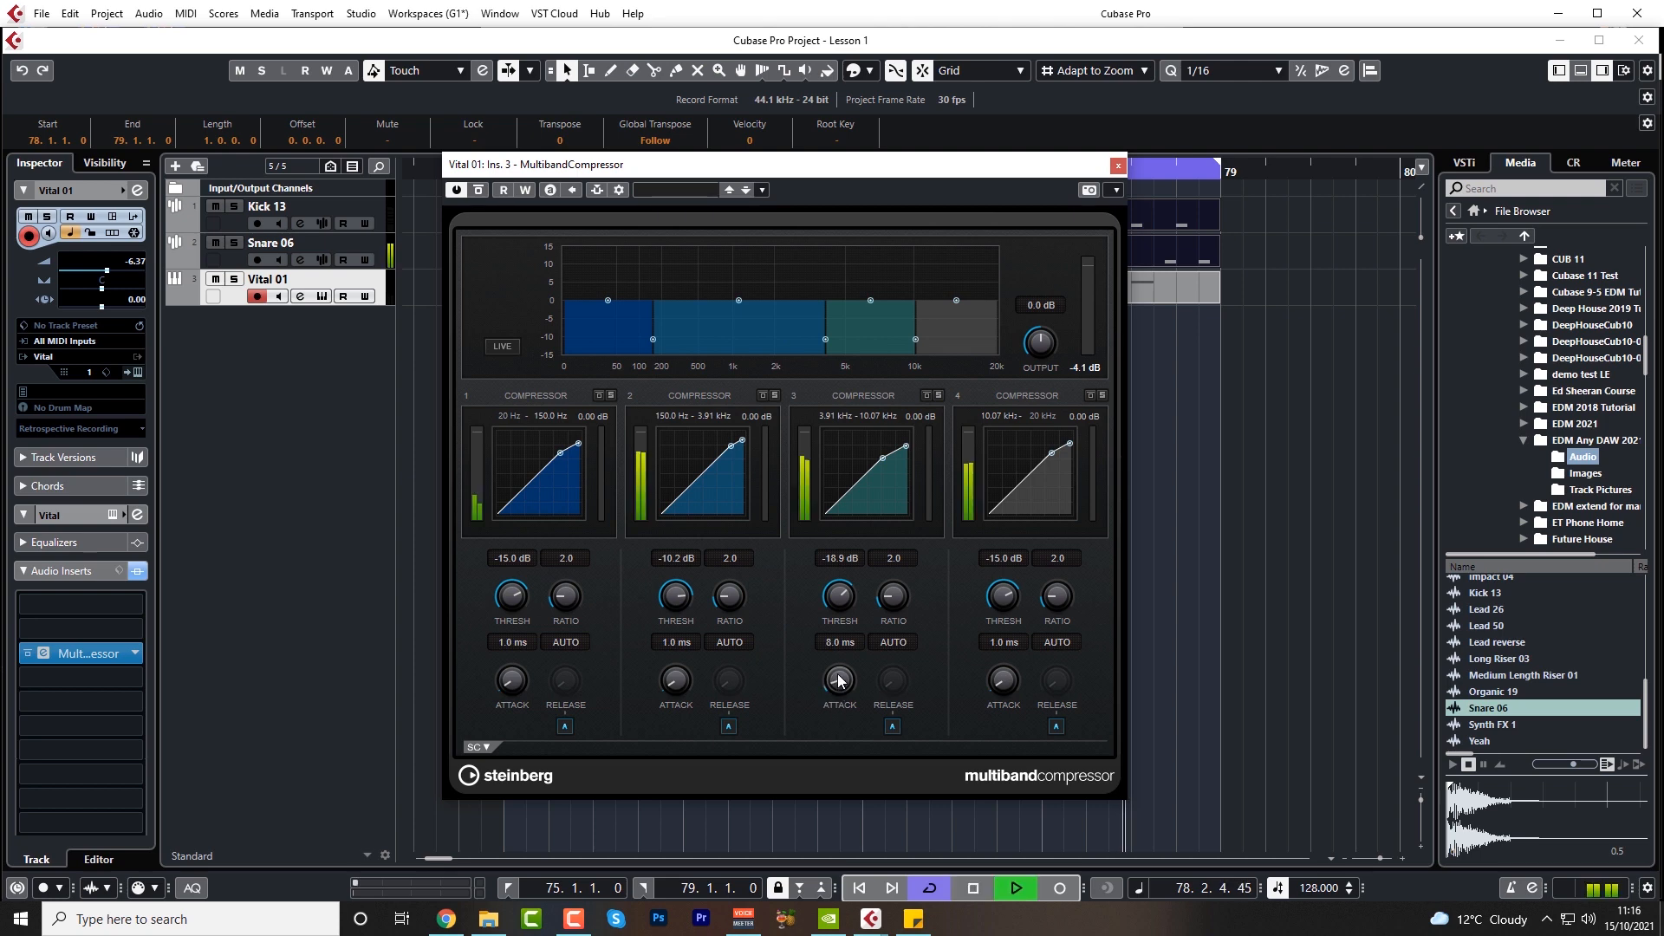
pyautogui.moveTo(679, 682); pyautogui.dragTo(681, 664)
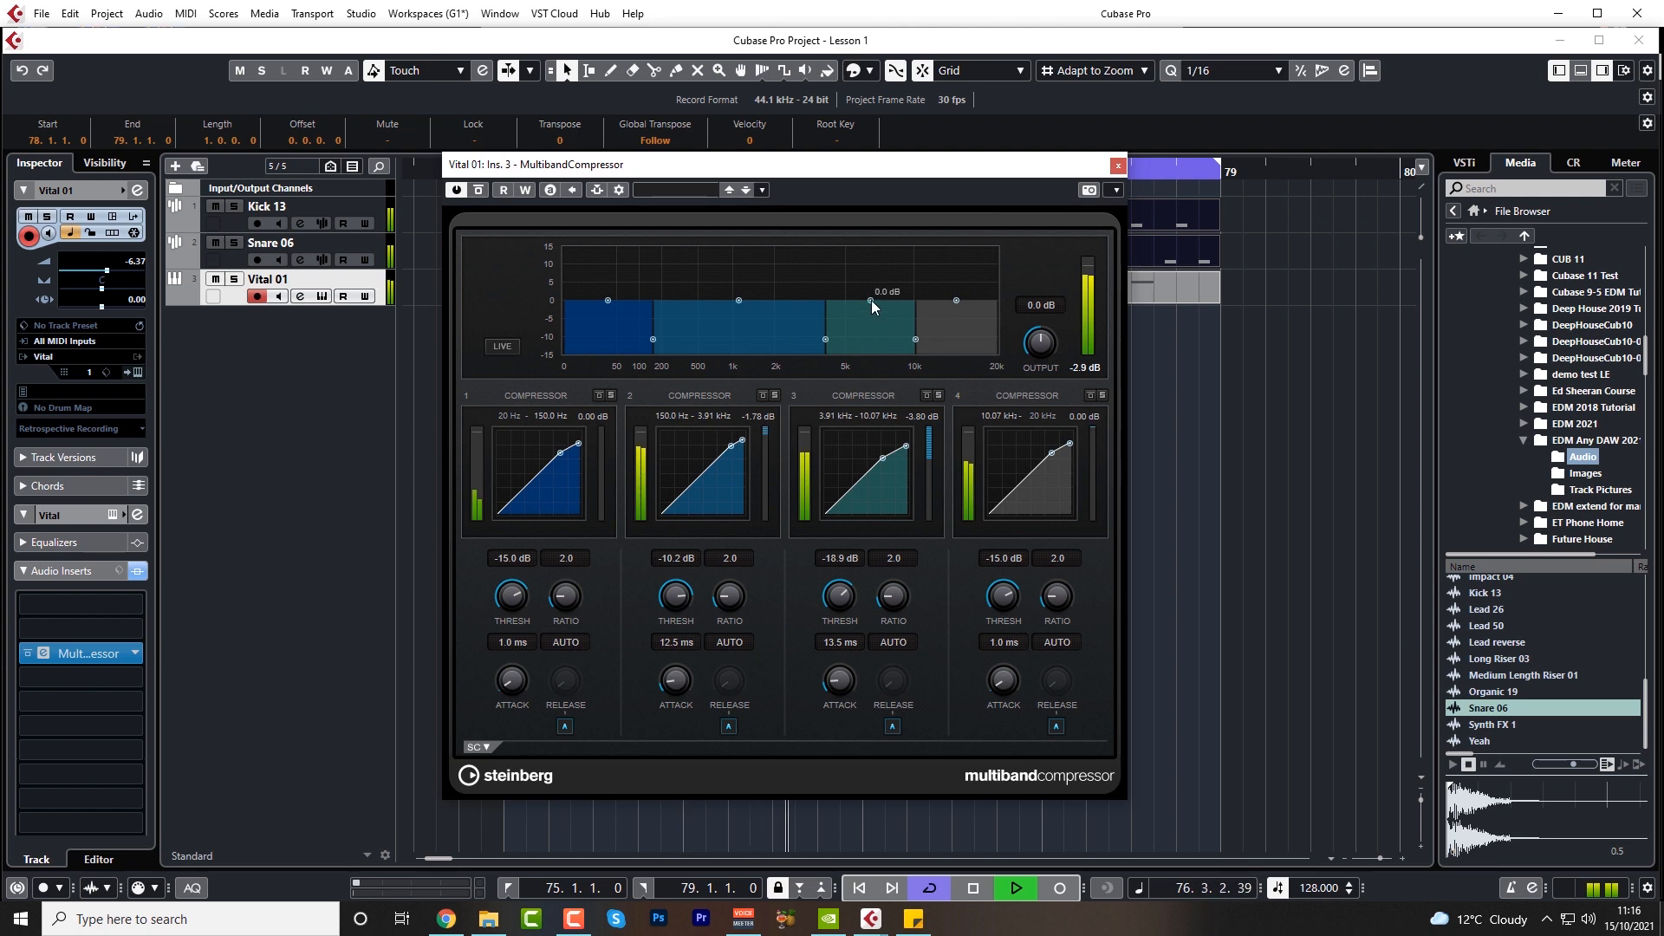
# - Boost the third band's output level by 3.9 dB and play the loop
pyautogui.press('space')
pyautogui.moveTo(871, 300); pyautogui.dragTo(870, 284)
pyautogui.press('space')
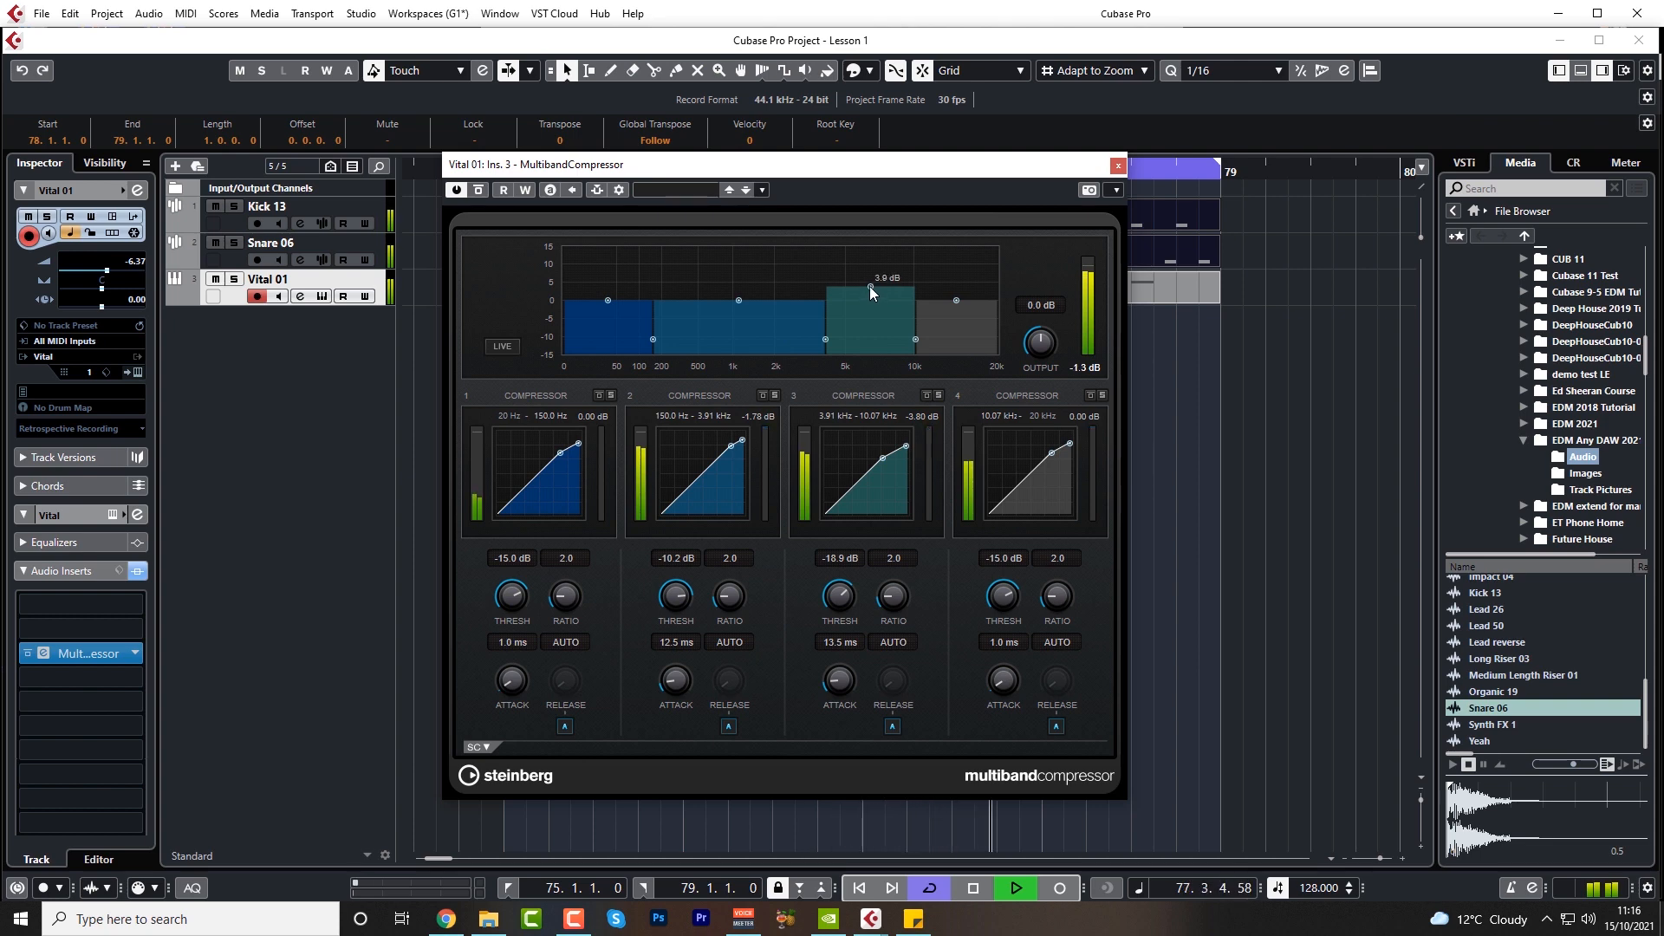
# - Compare the loop with the multiband compressor bypassed and active, and lower its output to -2.4 dB
pyautogui.click(478, 190)
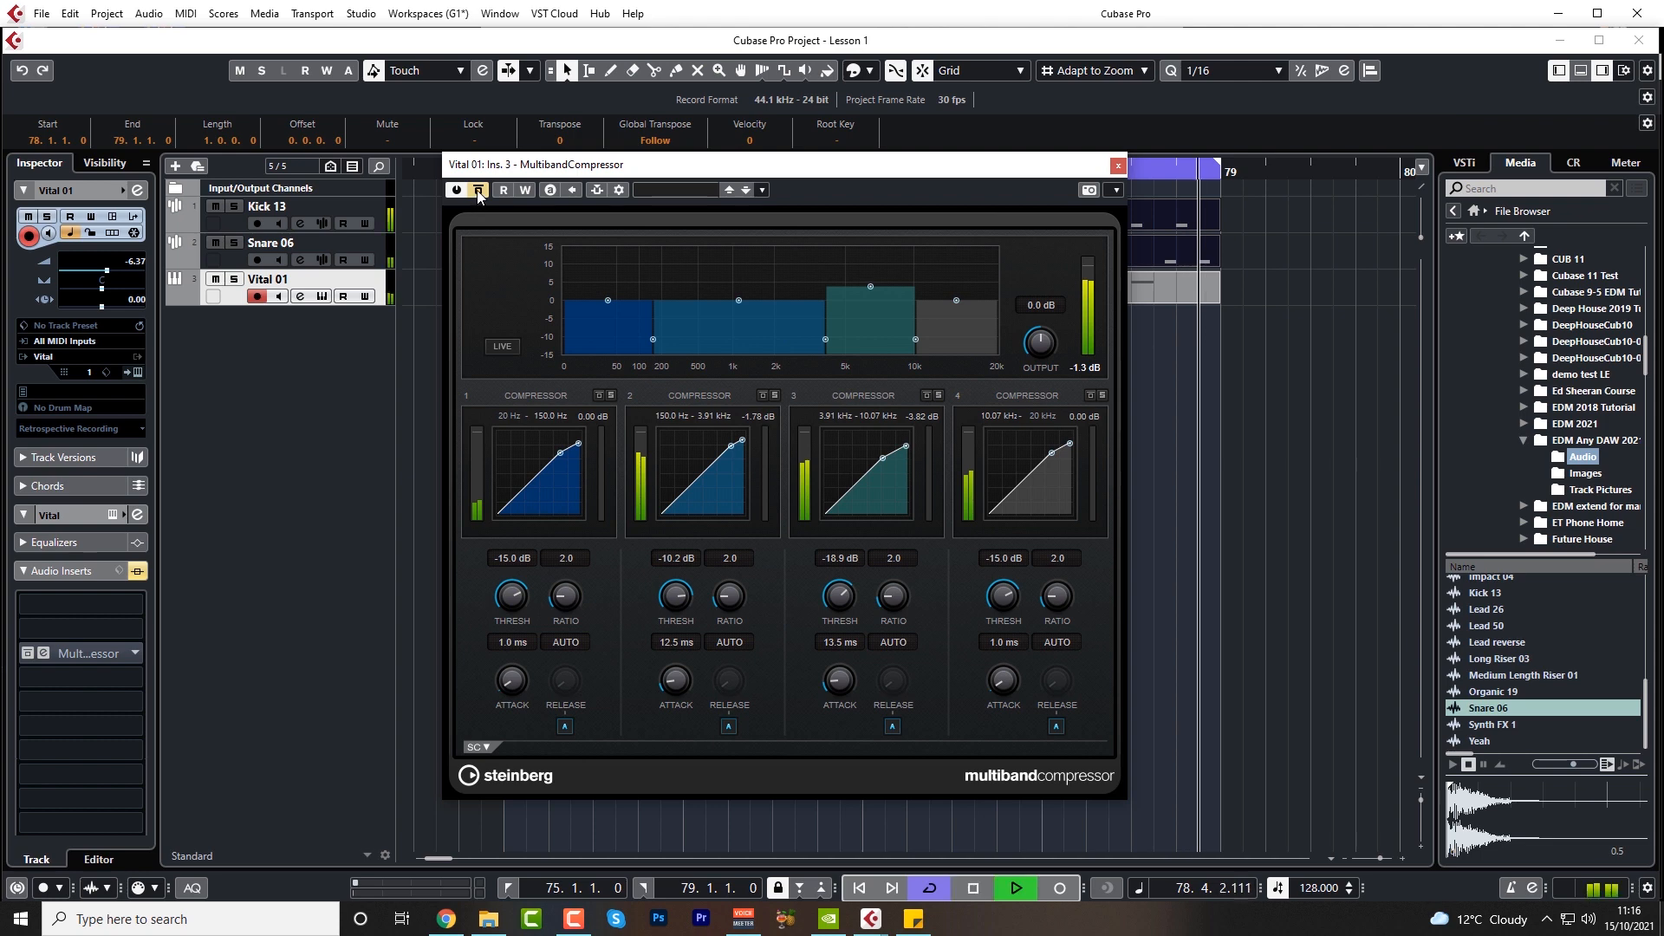
pyautogui.click(478, 190)
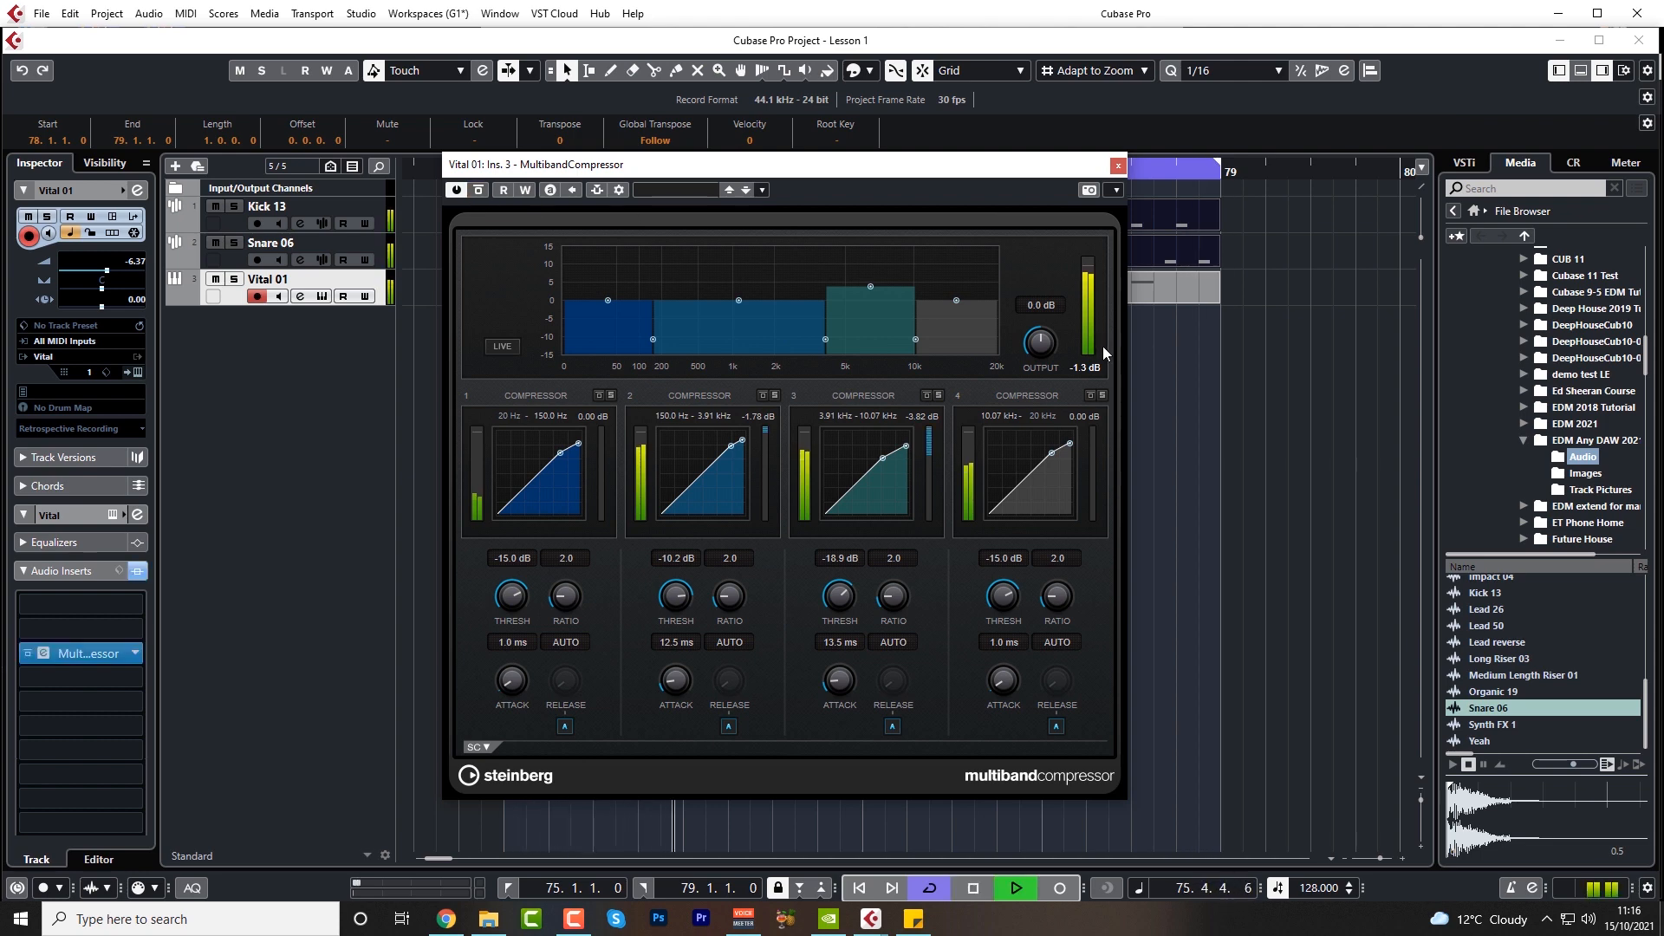
pyautogui.moveTo(1044, 340); pyautogui.dragTo(1043, 350)
pyautogui.press('space')
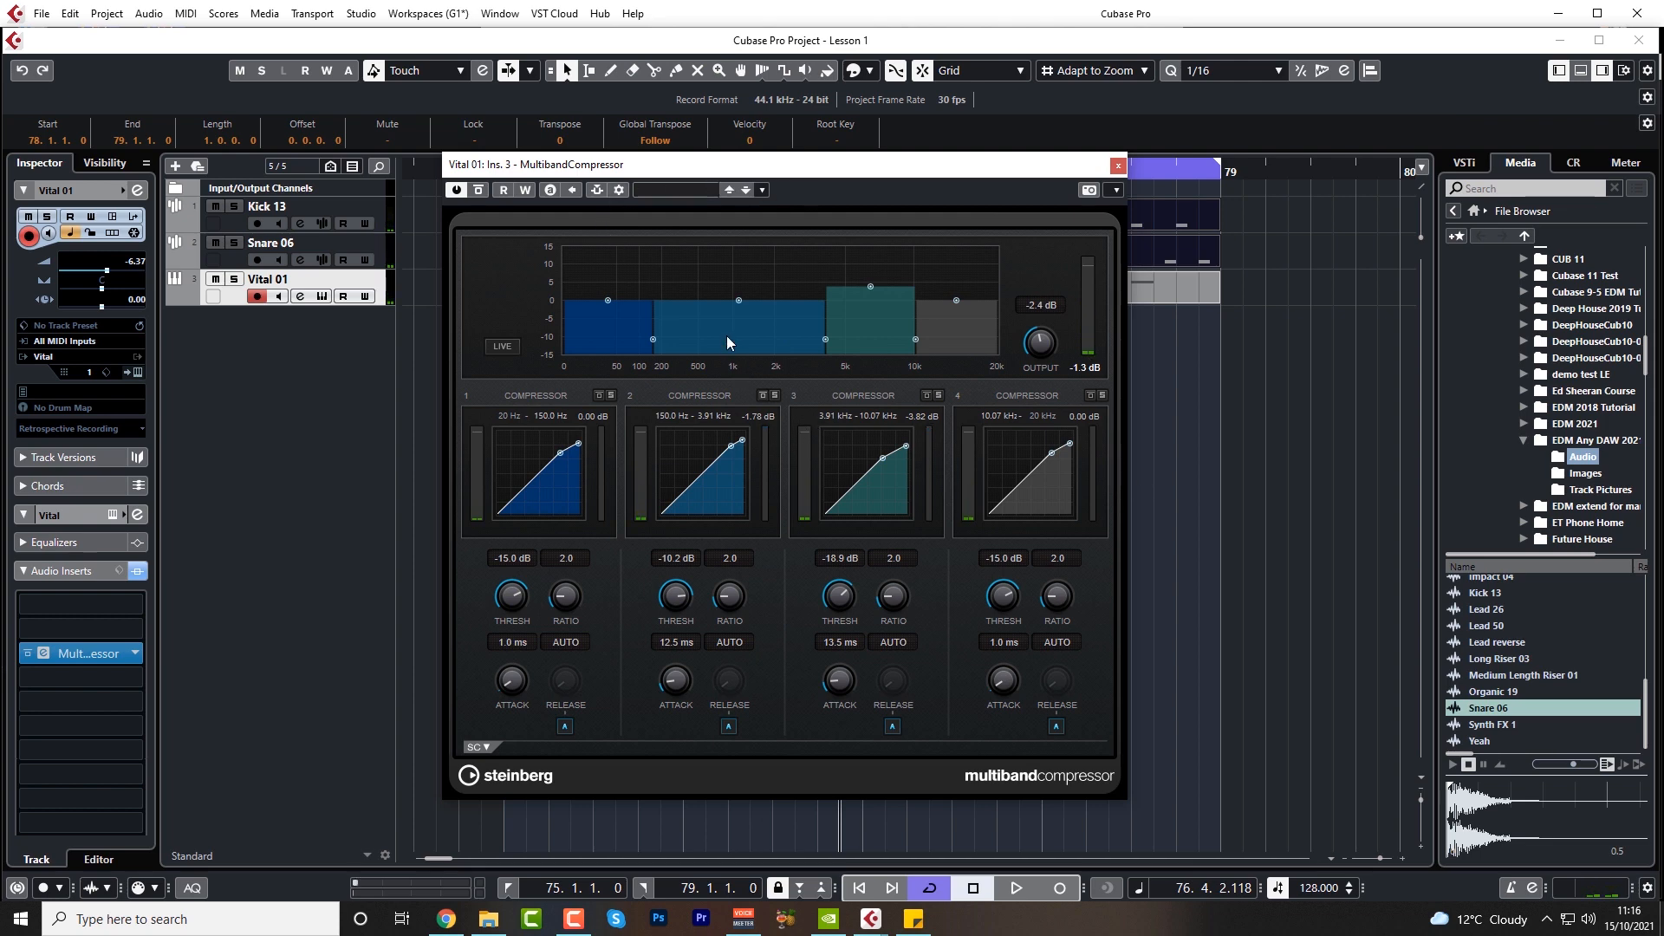
# - Play the loop and toggle the multiband compressor's bypass to compare loudness at the reduced output level
pyautogui.press('space')
pyautogui.click(478, 191)
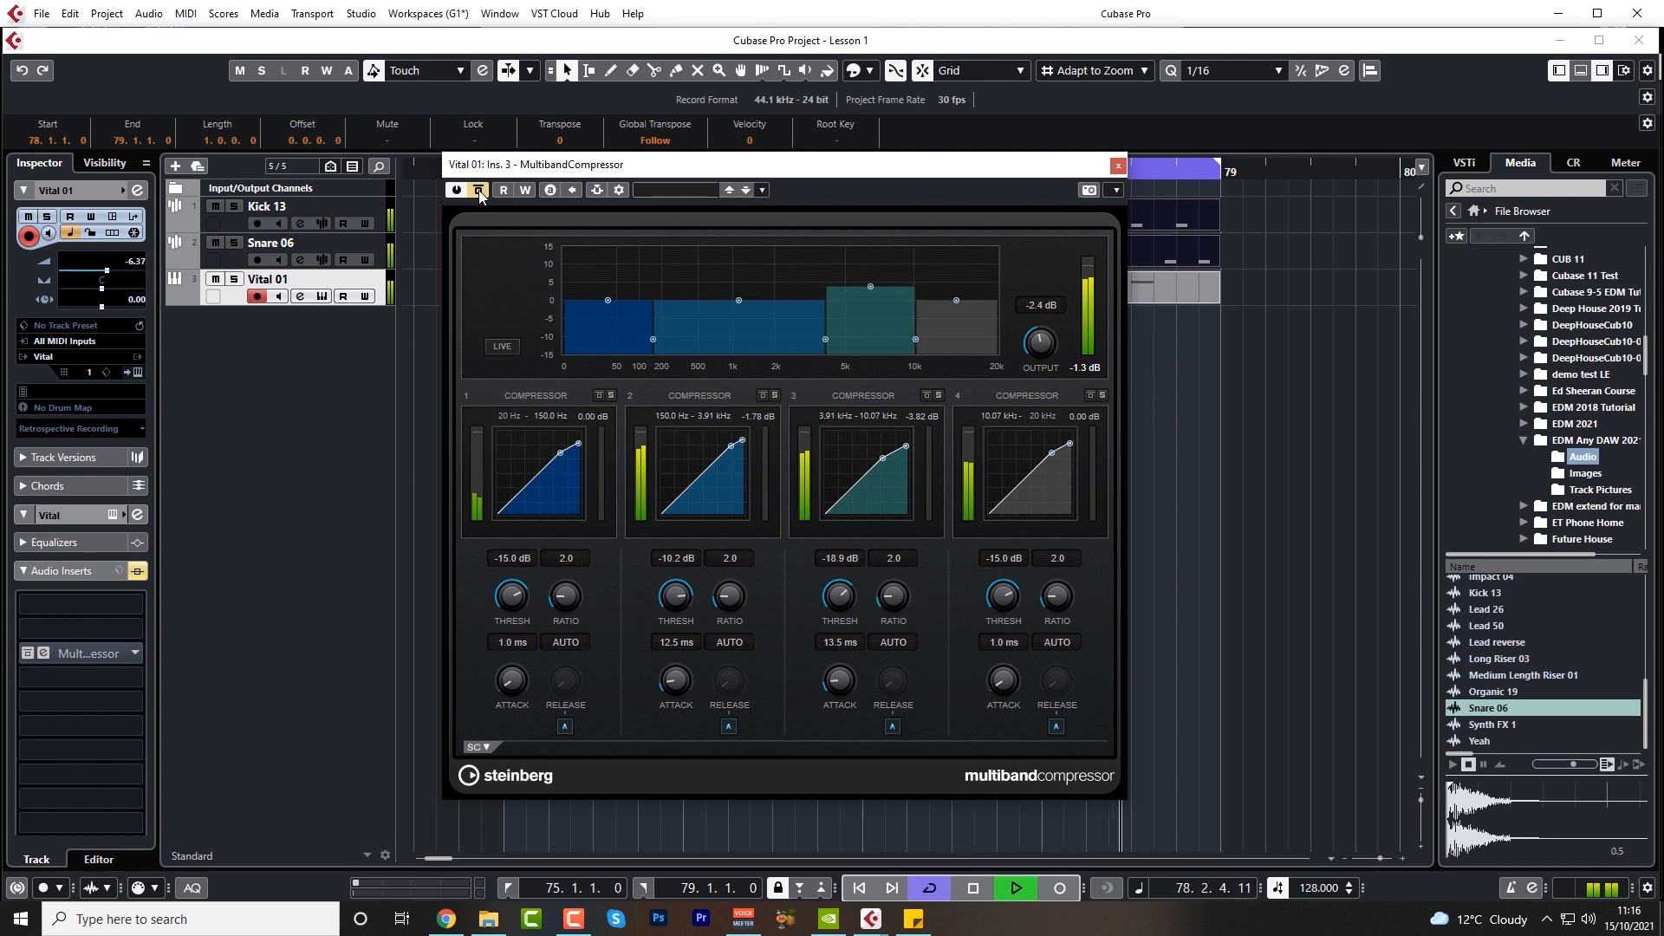
pyautogui.click(478, 190)
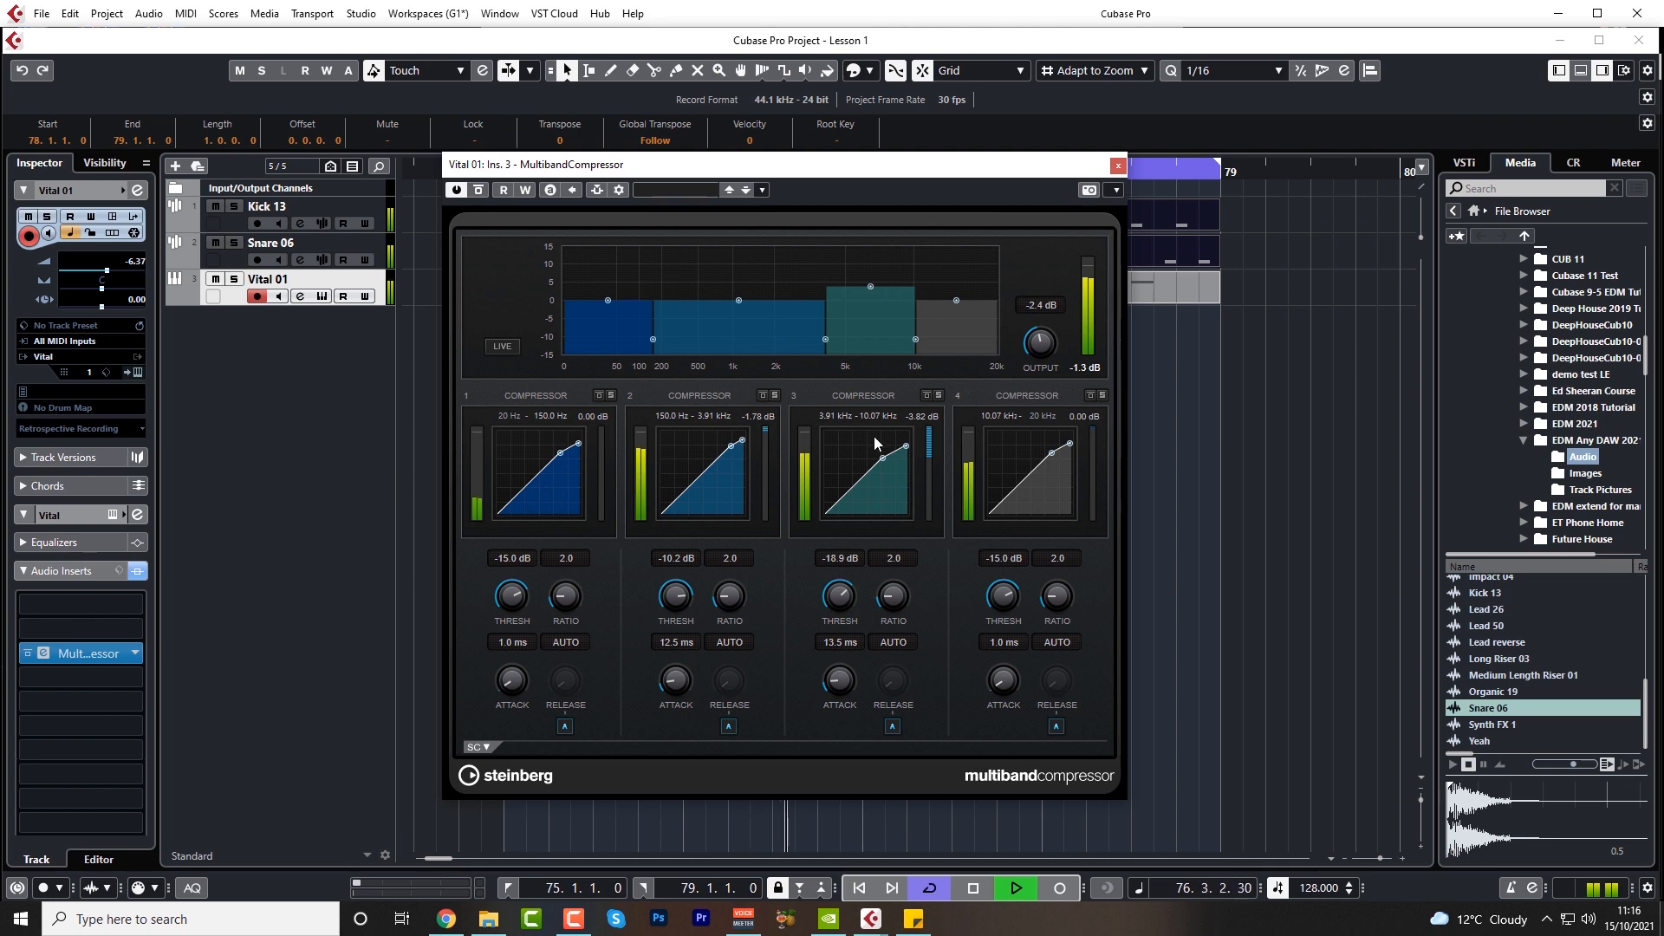
pyautogui.press('space')
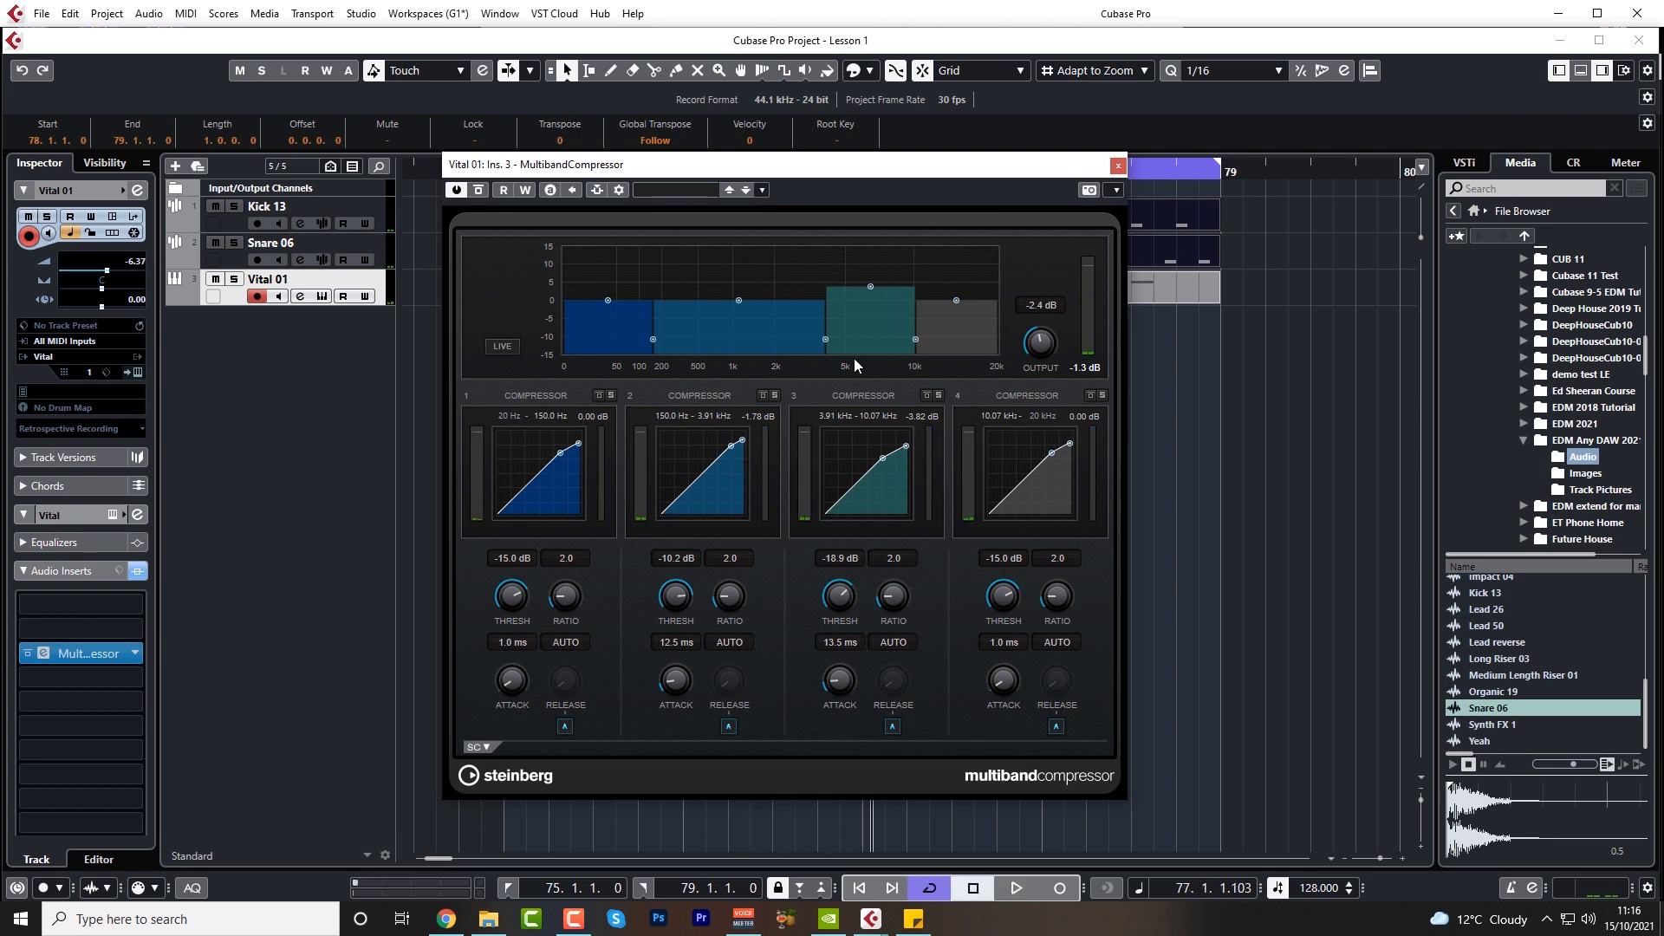
# - Close the multiband compressor, lower the Vital 01 track volume to -8.34 dB and play the loop from bar 75
pyautogui.click(1117, 165)
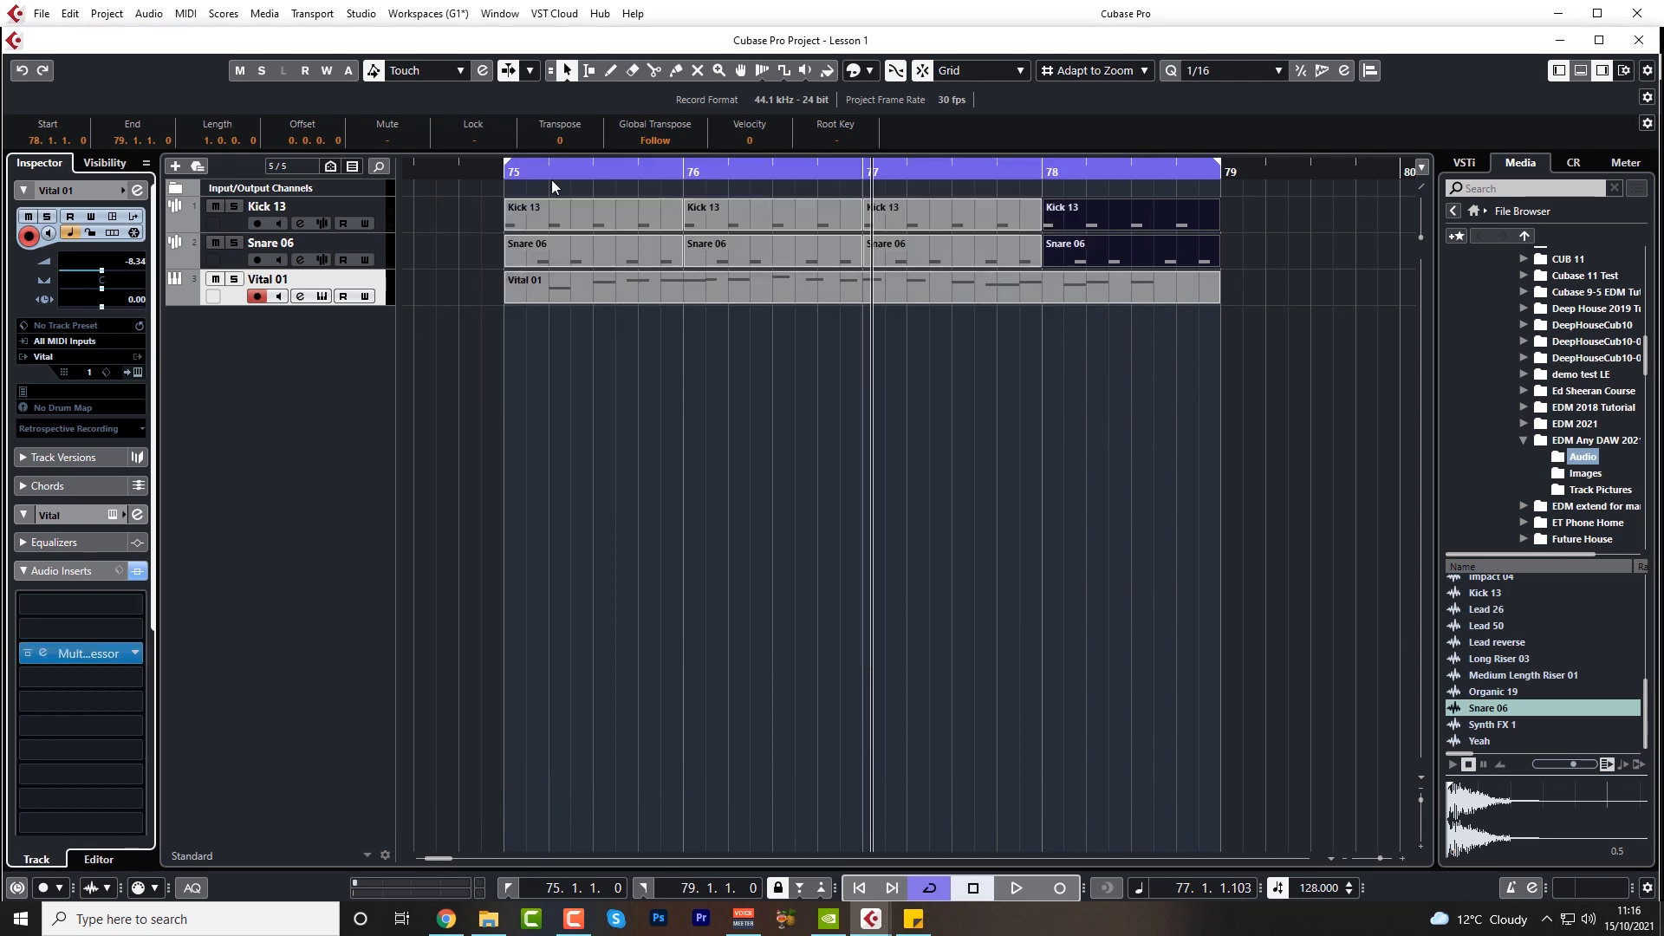
pyautogui.click(494, 172)
pyautogui.press('space')
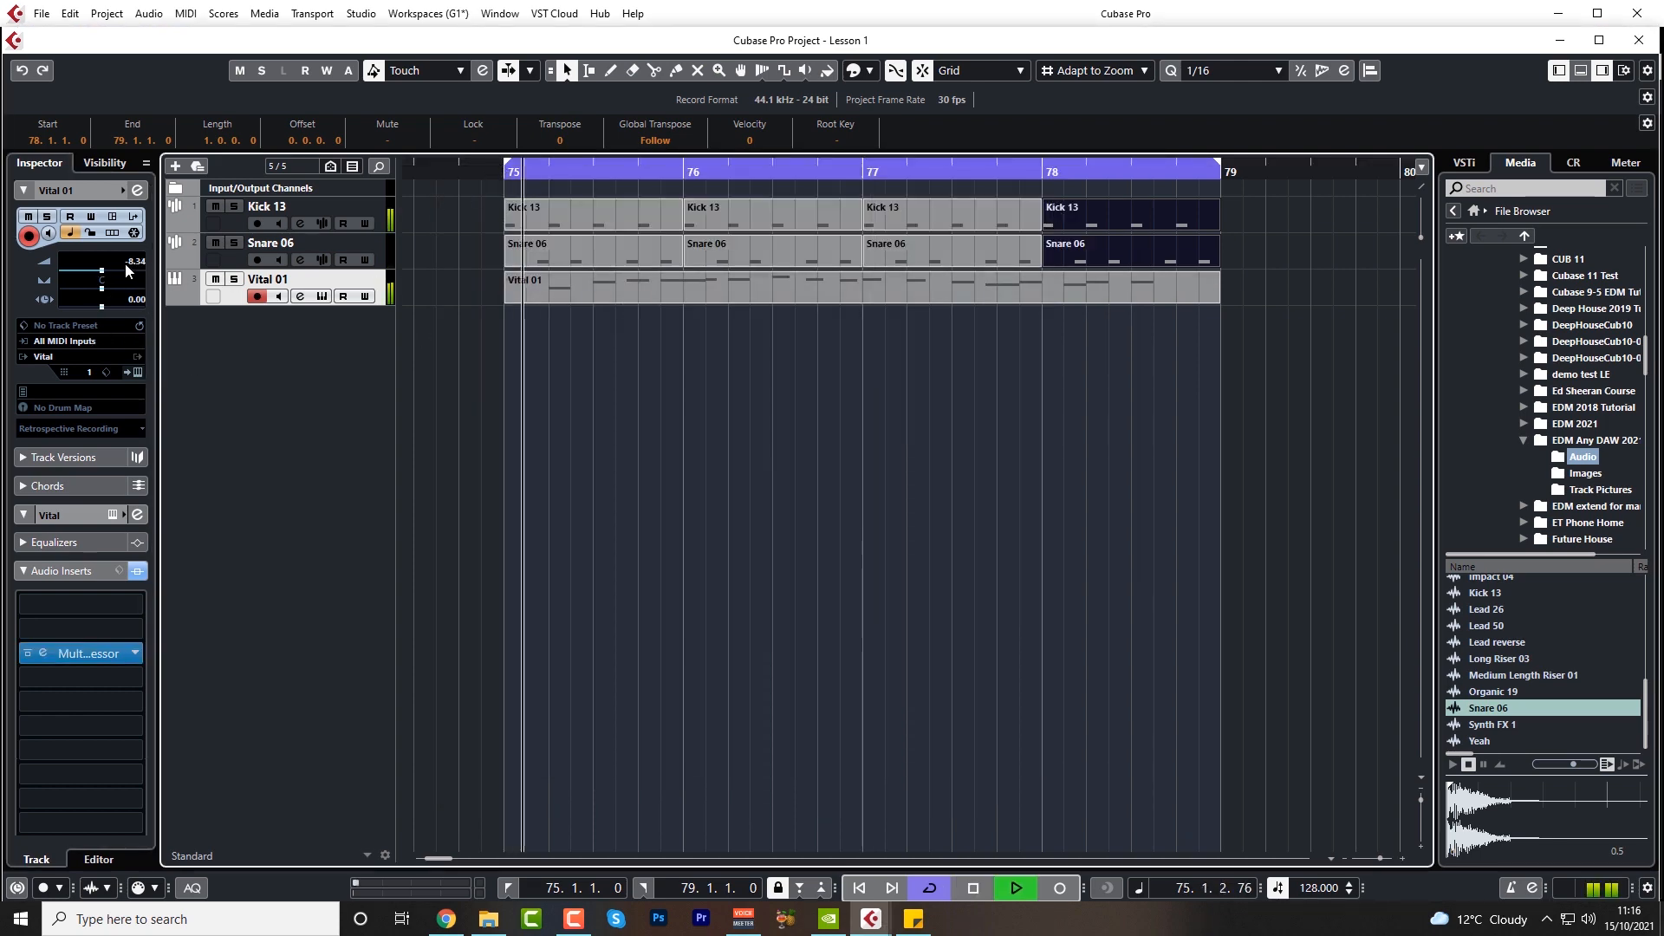
pyautogui.scroll(-2, 136, 261)
pyautogui.scroll(2, 135, 262)
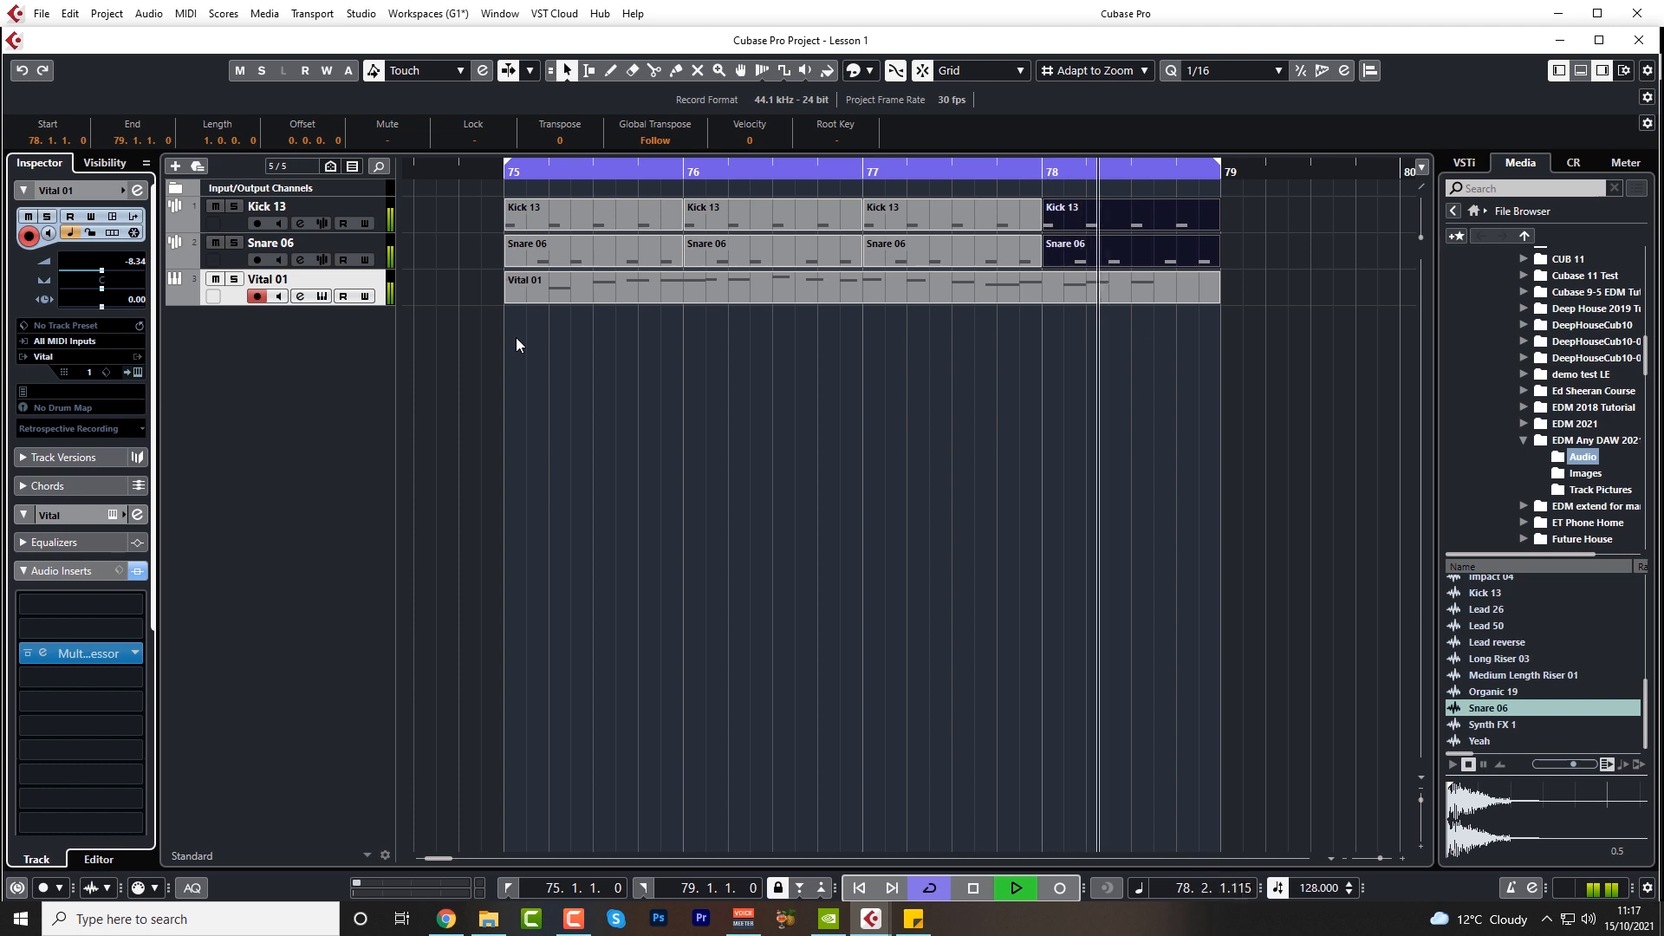
pyautogui.press('space')
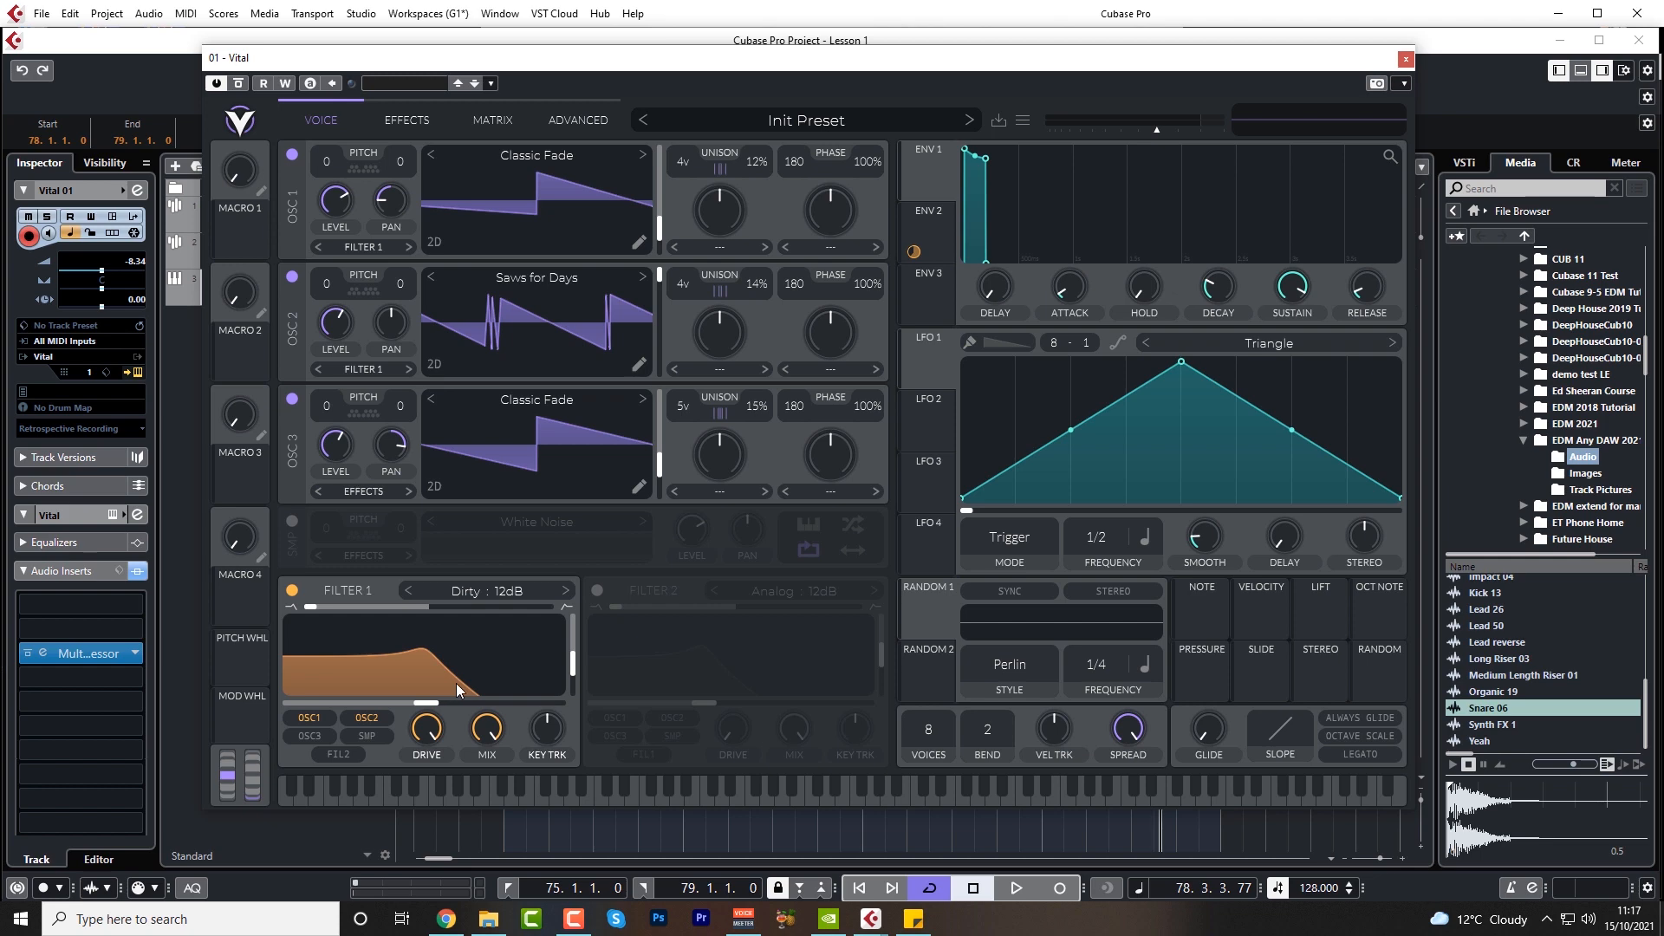
# - In Vital's effects, adjust the compressor's lower thresholds for the mid and high bands during playback, bringing the high band to -36.9 dB
pyautogui.click(428, 120)
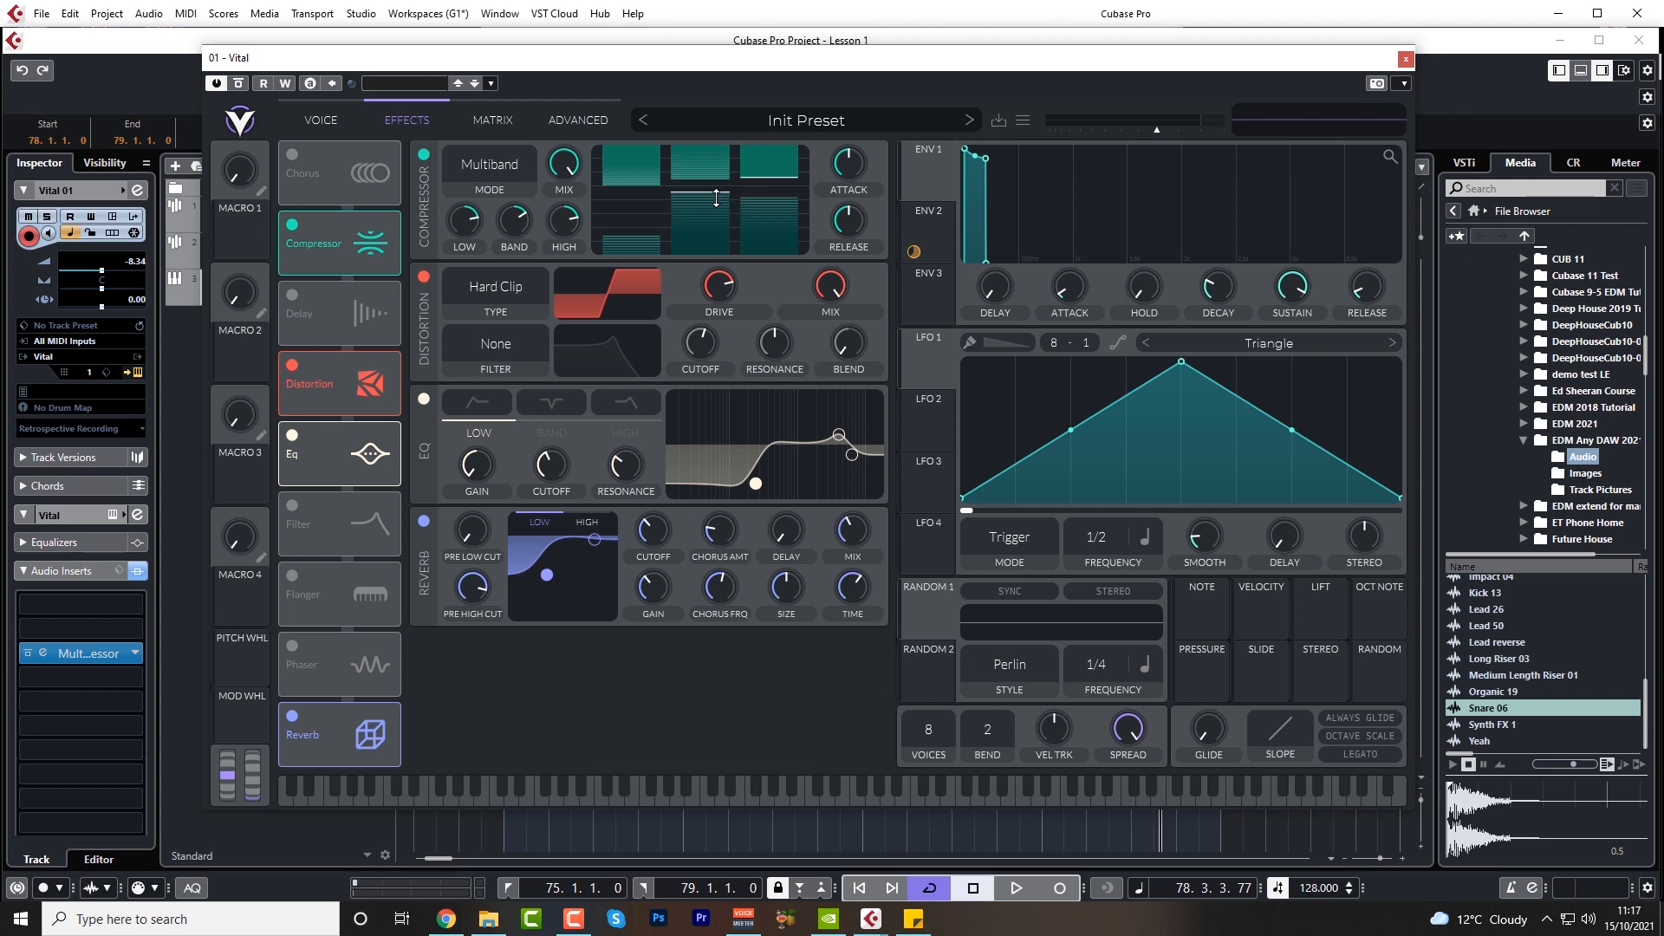
pyautogui.press('space')
pyautogui.moveTo(716, 198); pyautogui.dragTo(791, 198)
pyautogui.press('space')
pyautogui.press('space')
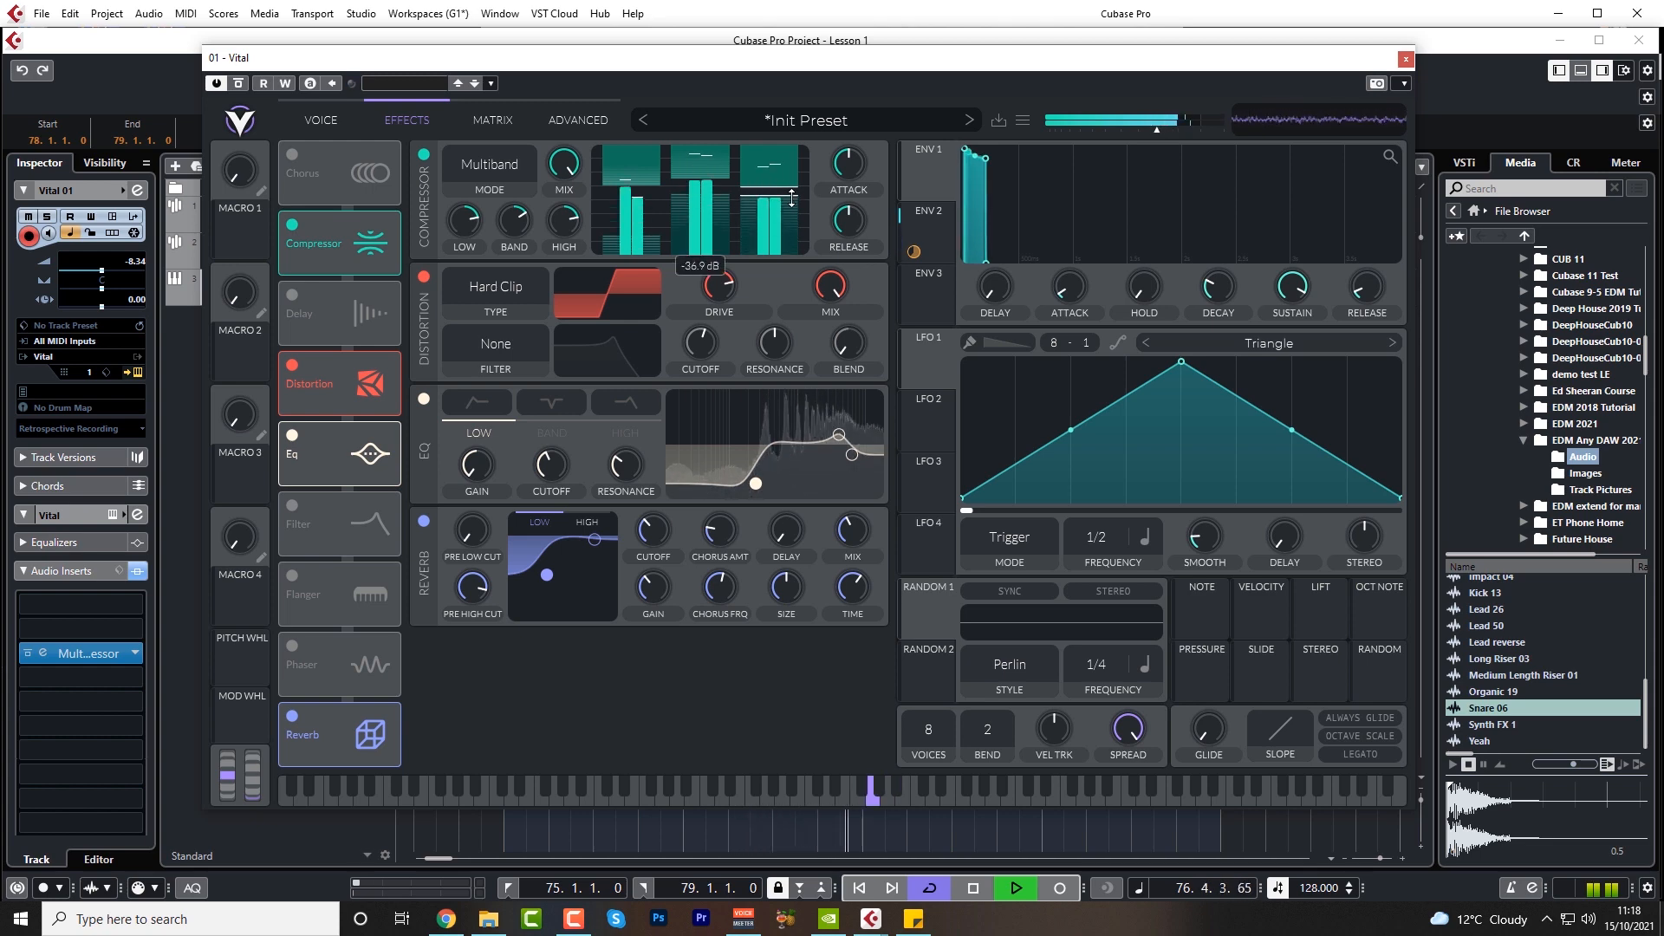
pyautogui.press('space')
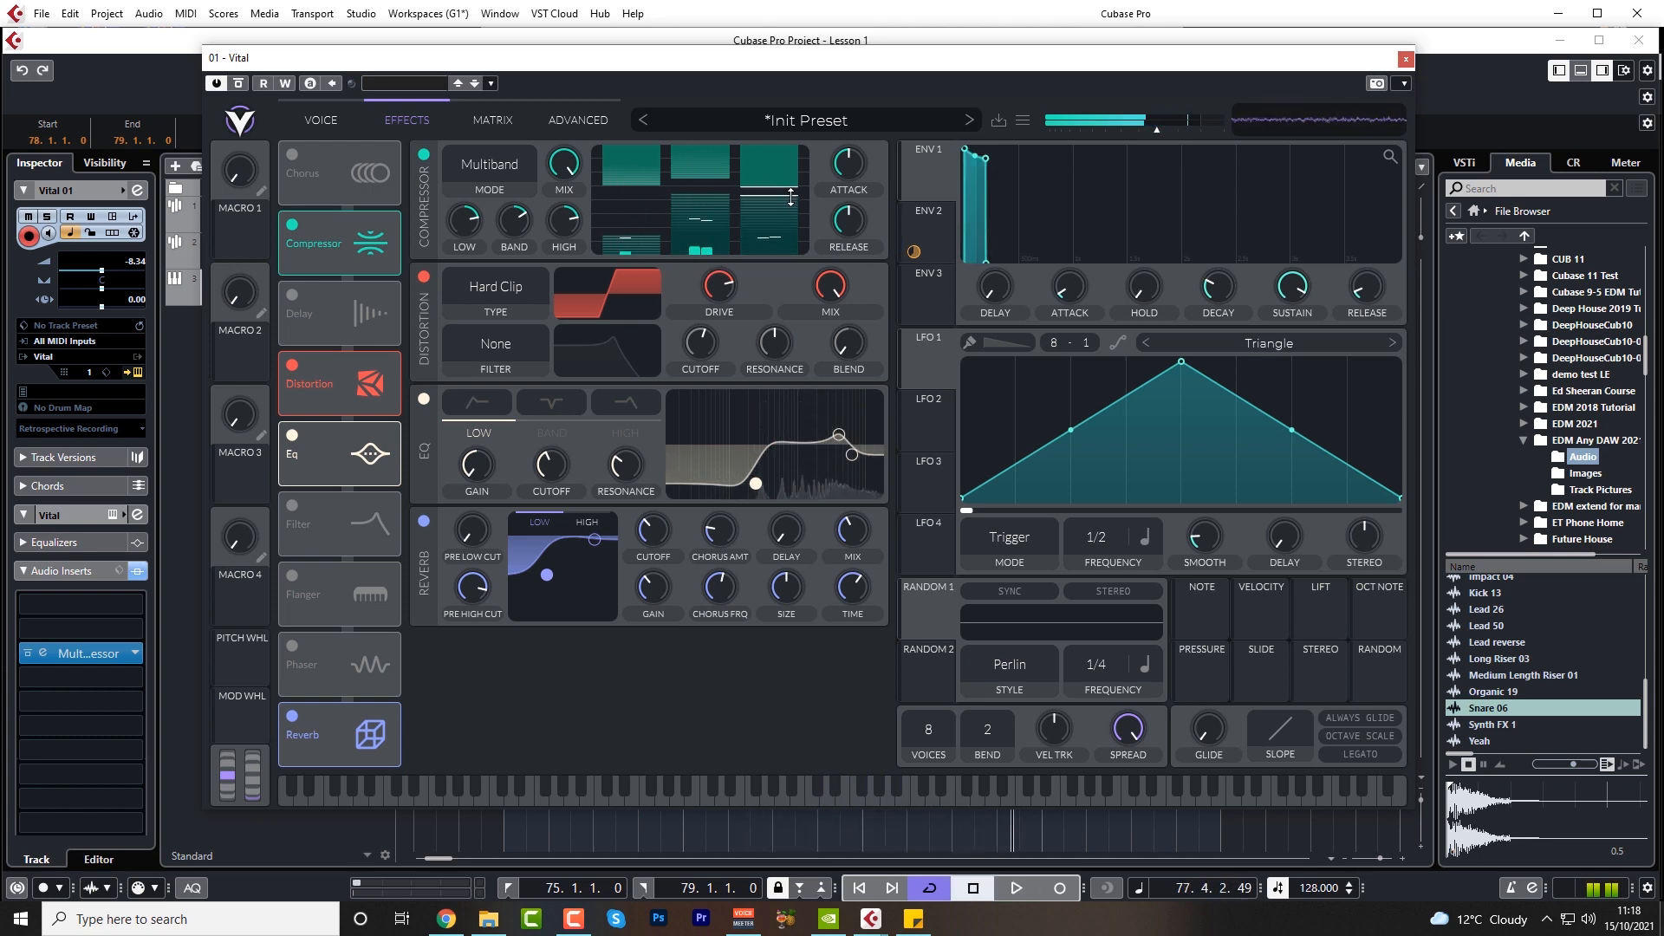
pyautogui.press('space')
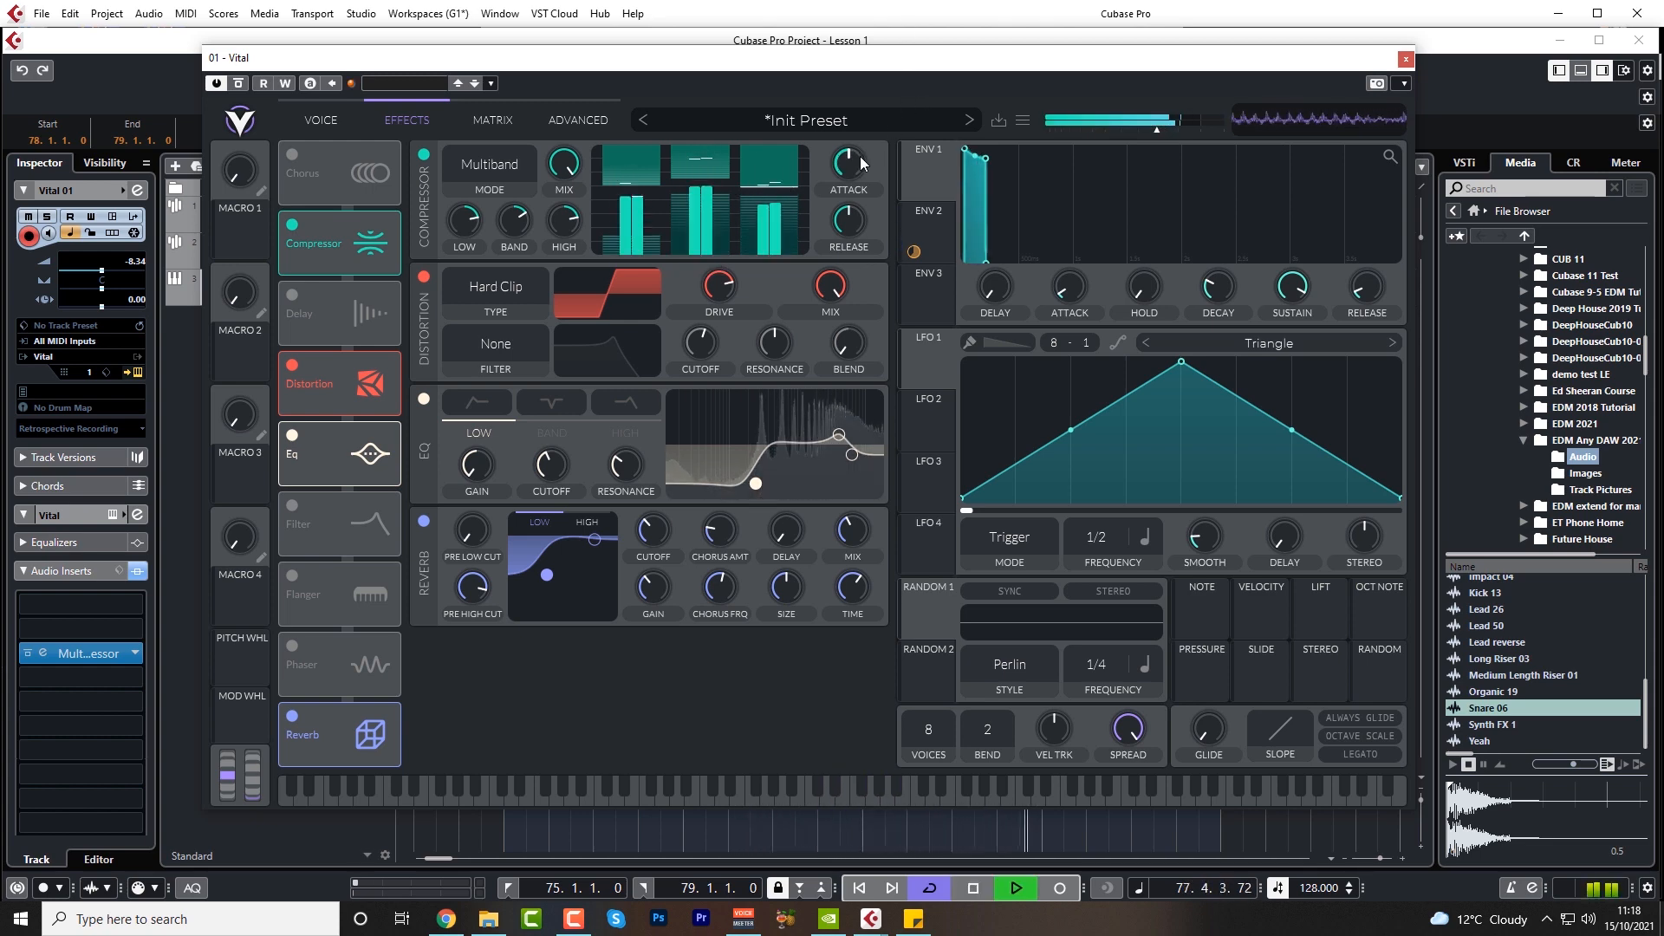
# - Shorten the Vital compressor's release, fine-tune its attack and close the Vital window
pyautogui.moveTo(848, 233)
pyautogui.mouseDown()
pyautogui.moveTo(860, 120)
pyautogui.moveTo(843, 172)
pyautogui.moveTo(861, 225)
pyautogui.moveTo(841, 245)
pyautogui.mouseUp()
pyautogui.press('space')
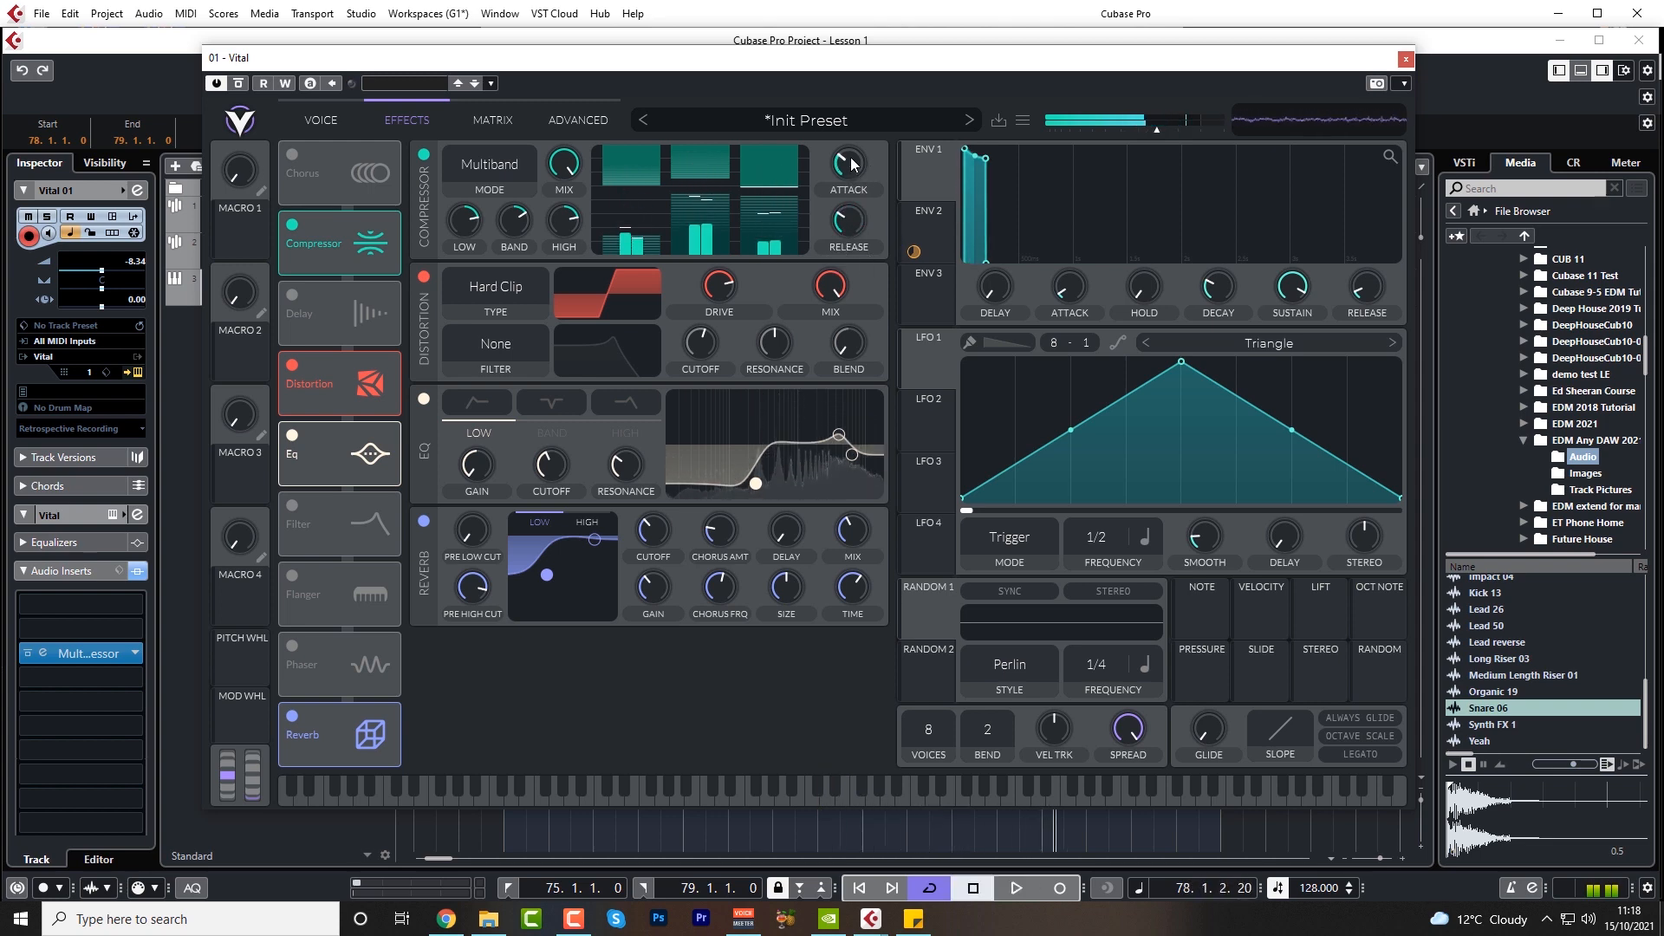
pyautogui.moveTo(853, 166); pyautogui.dragTo(854, 162)
pyautogui.click(1405, 59)
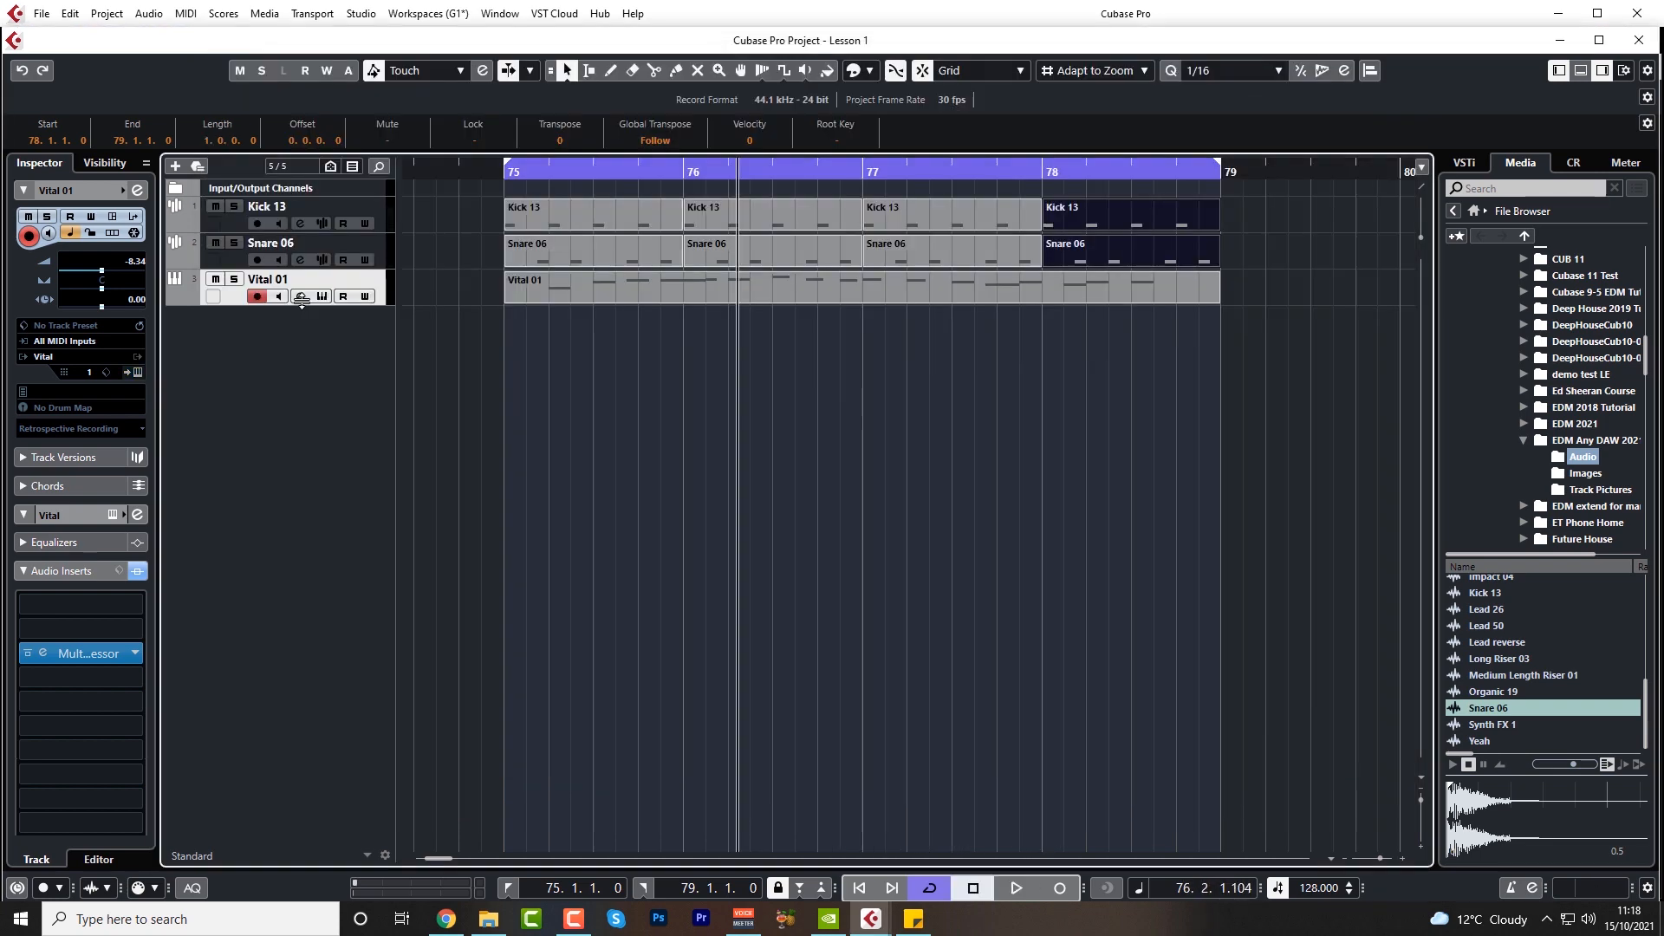
# - Open the Vital 01 channel settings and enable the equalizer's low cut with a 48 dB/Oct slope
pyautogui.click(300, 296)
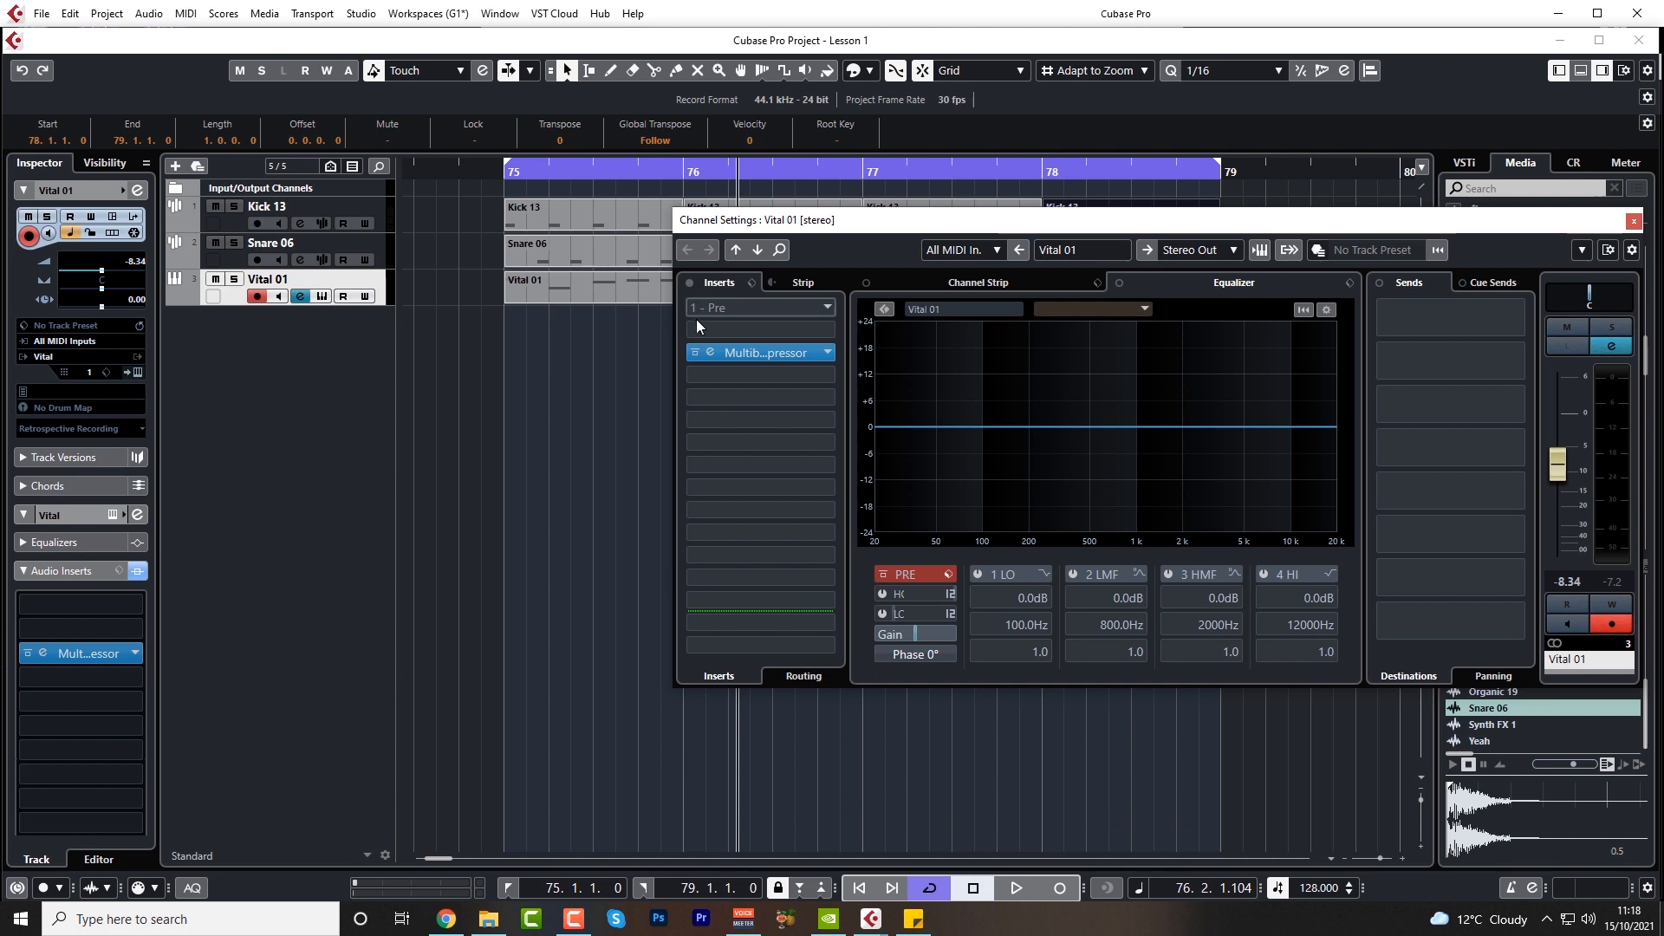
pyautogui.click(881, 614)
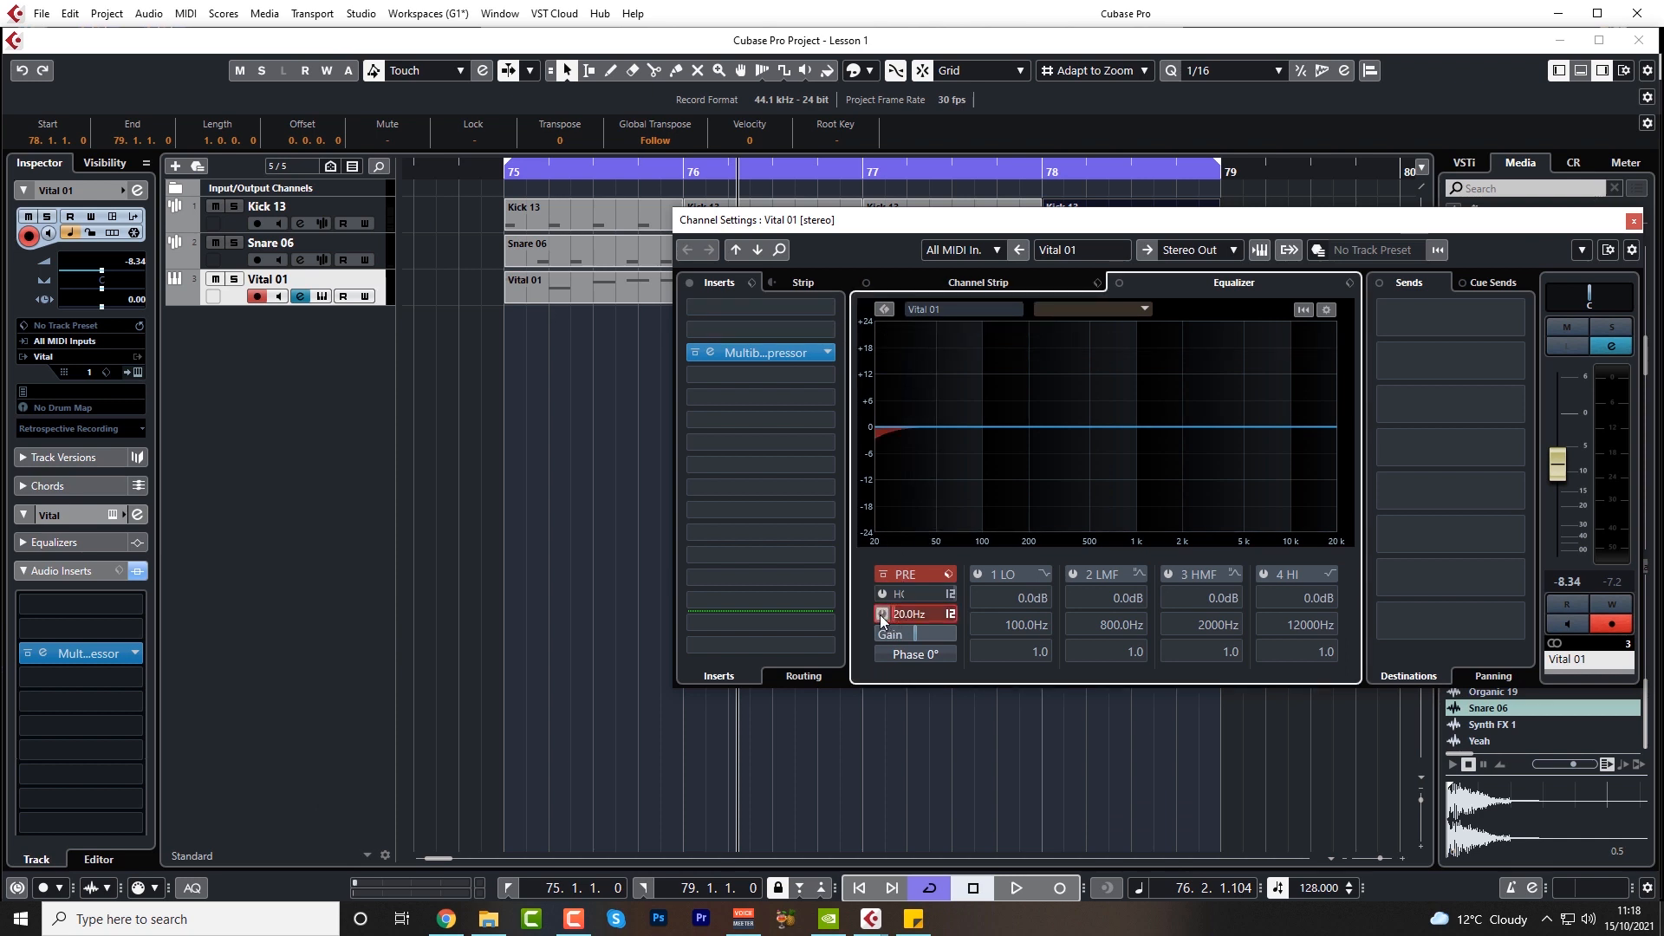
pyautogui.click(949, 613)
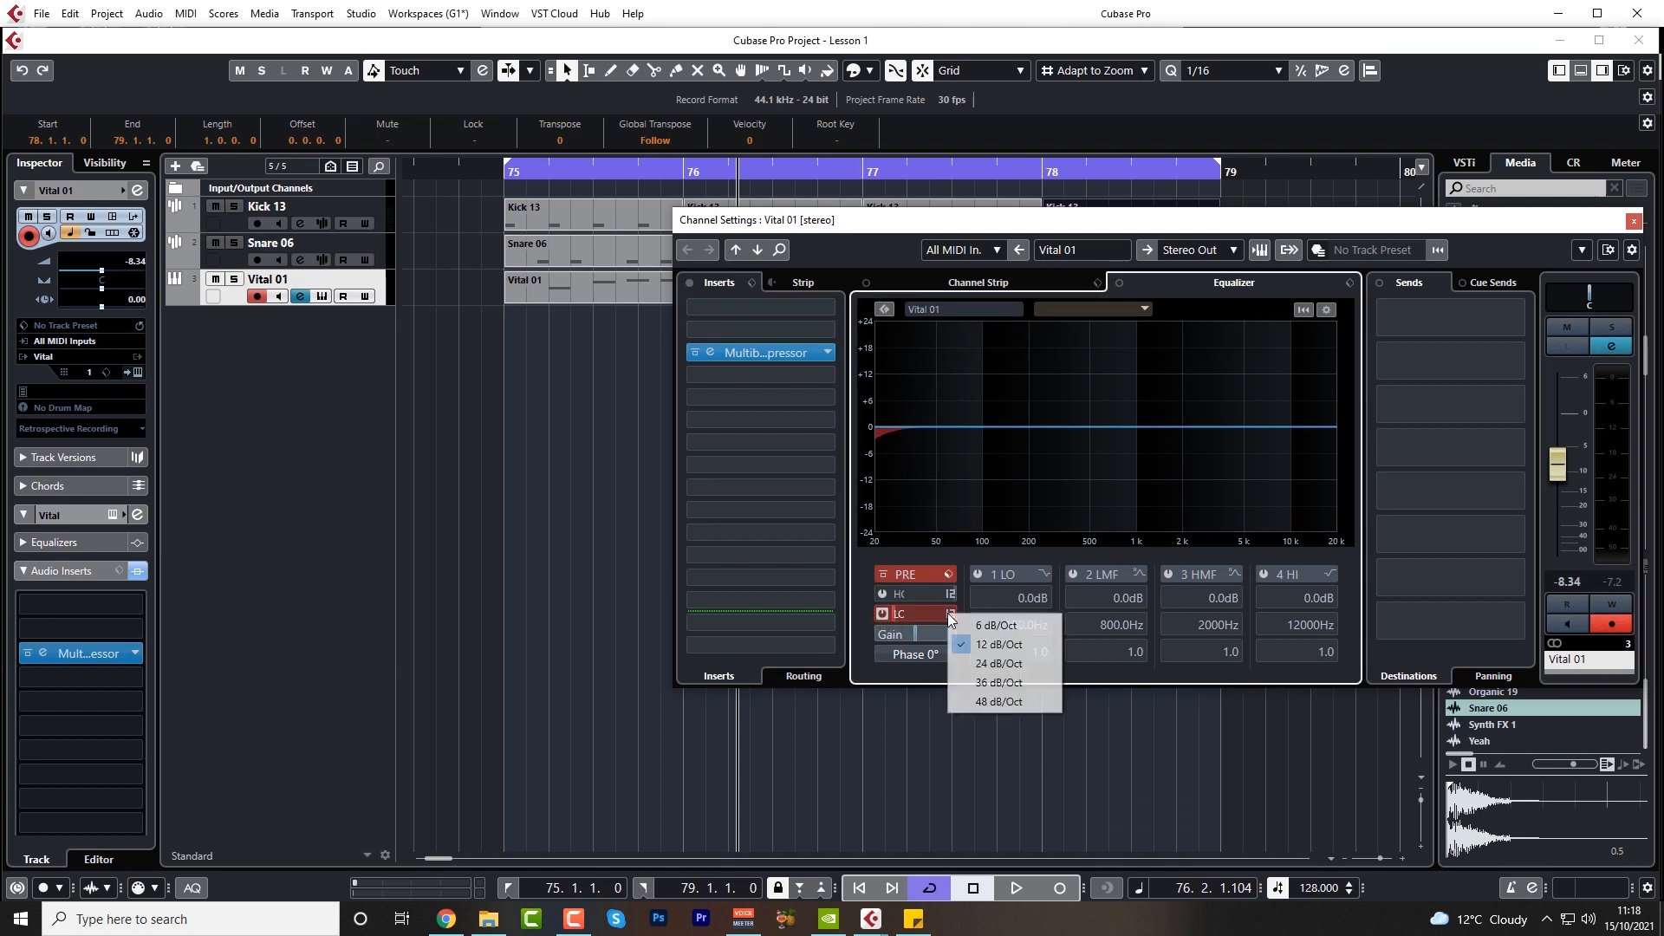
pyautogui.click(998, 701)
# - During playback, raise the low cut frequency and boost the high-mid band 3.1 dB at 3710 Hz and the low-mid band 3.5 dB at 939.1 Hz
pyautogui.press('space')
pyautogui.moveTo(932, 506); pyautogui.dragTo(1220, 413)
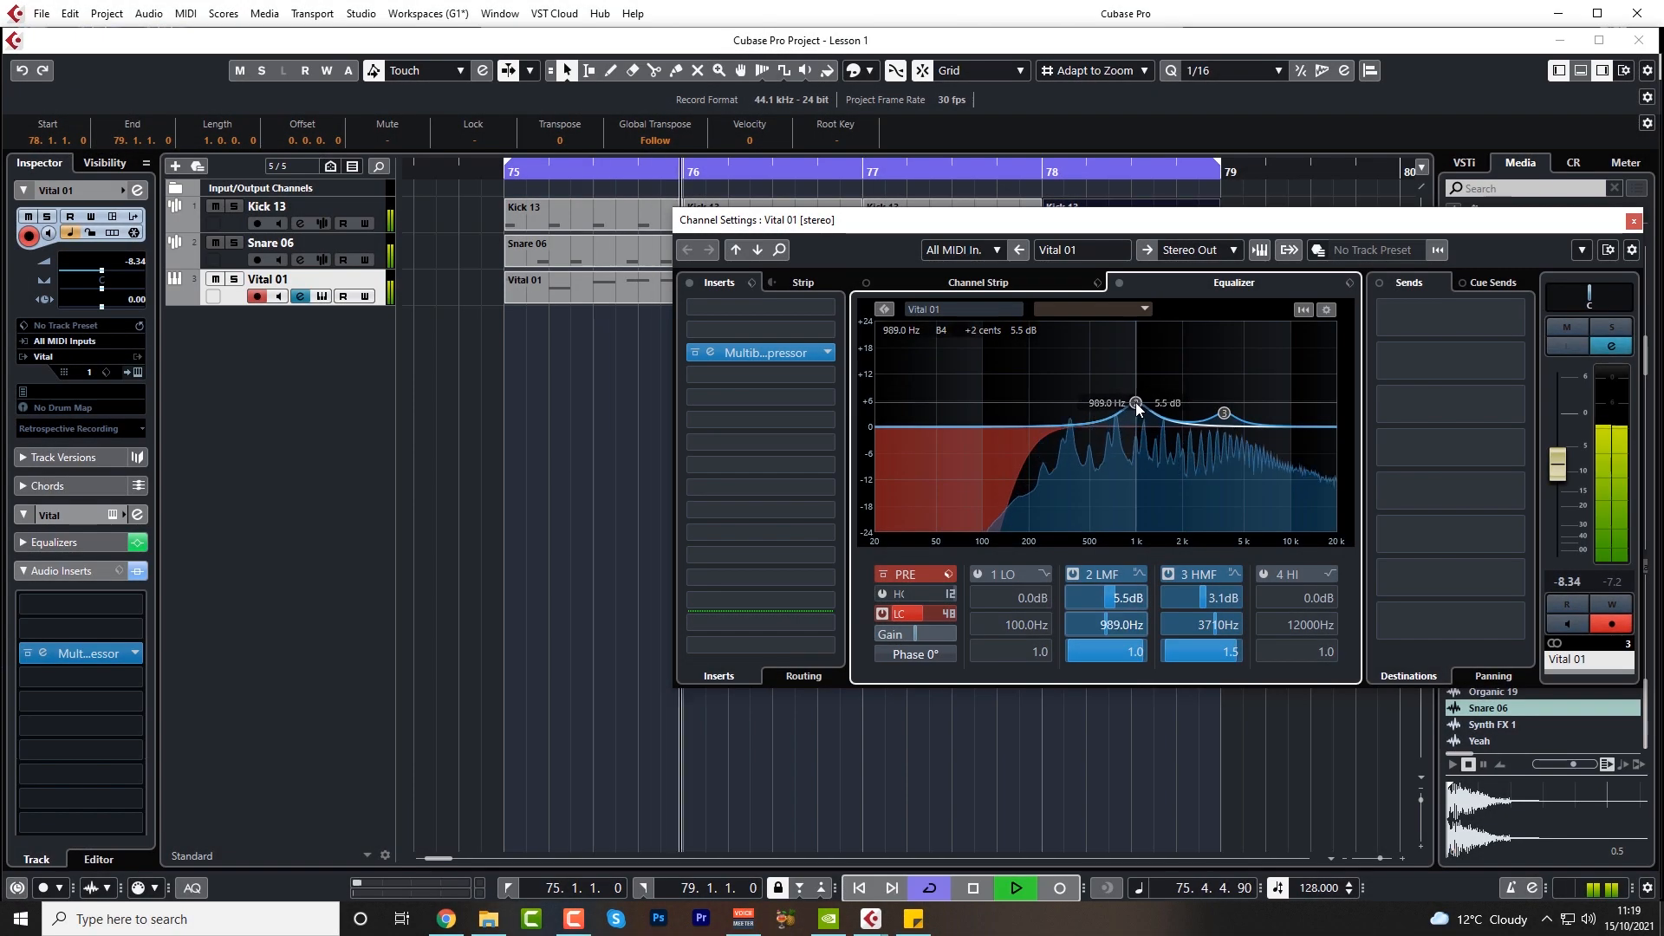
pyautogui.moveTo(1135, 403); pyautogui.dragTo(1134, 412)
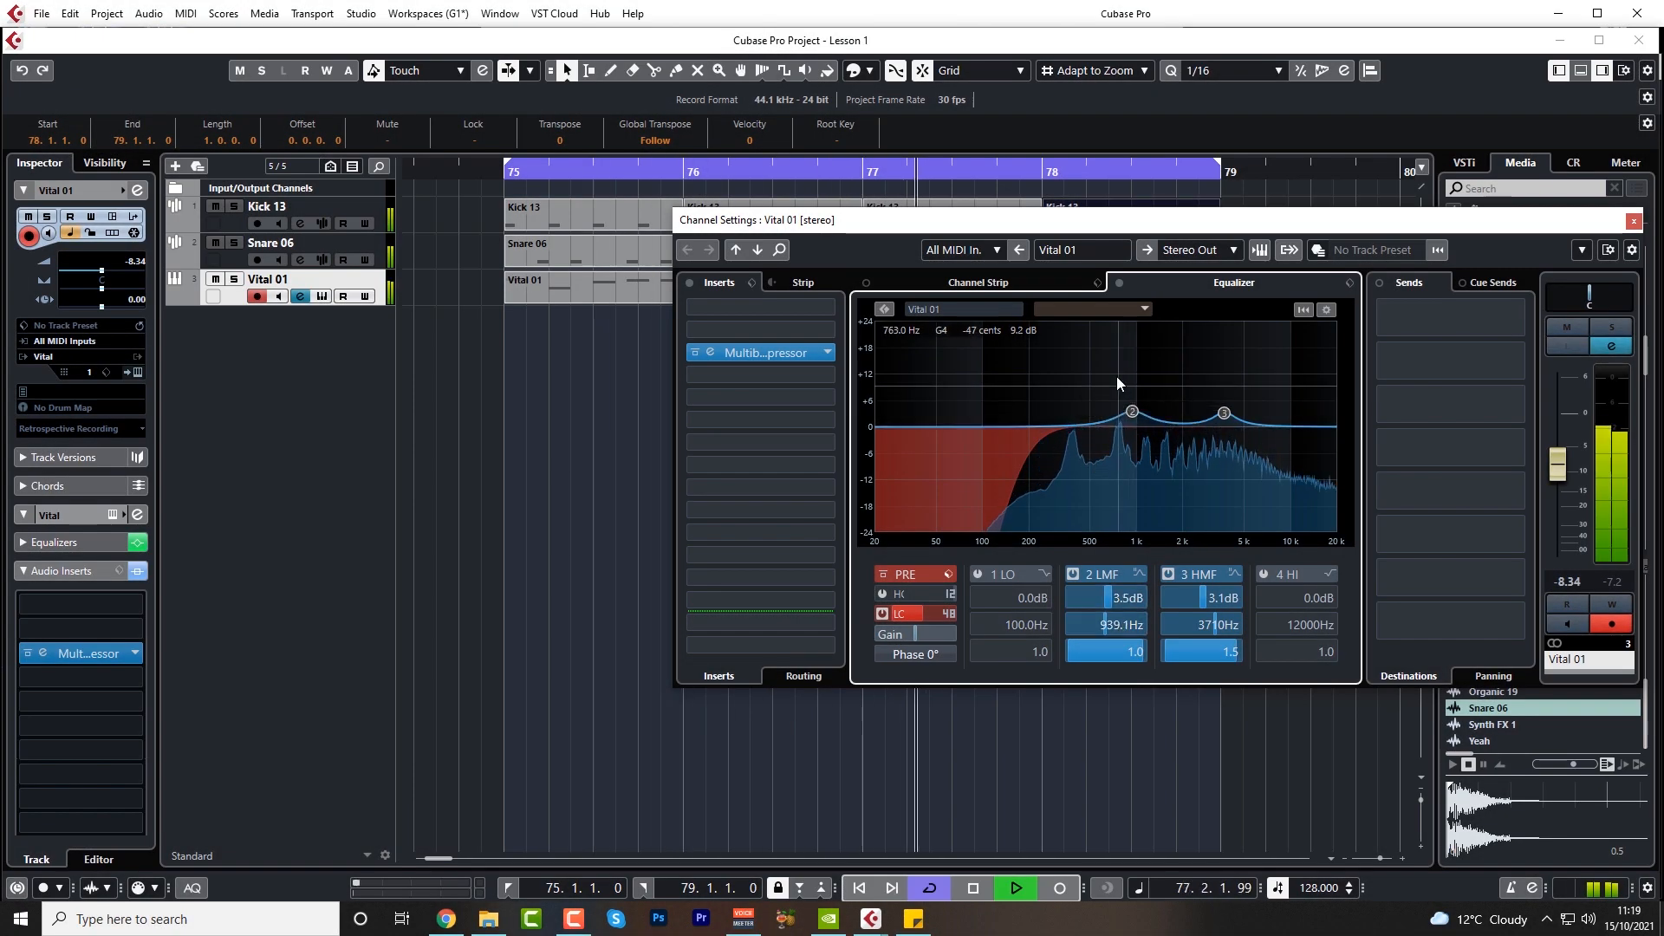
# - Compare the equalizer bypassed and active, reduce the low-mid boost to 2.4 dB at 891.6 Hz, and close the stopped channel's settings
pyautogui.click(1120, 282)
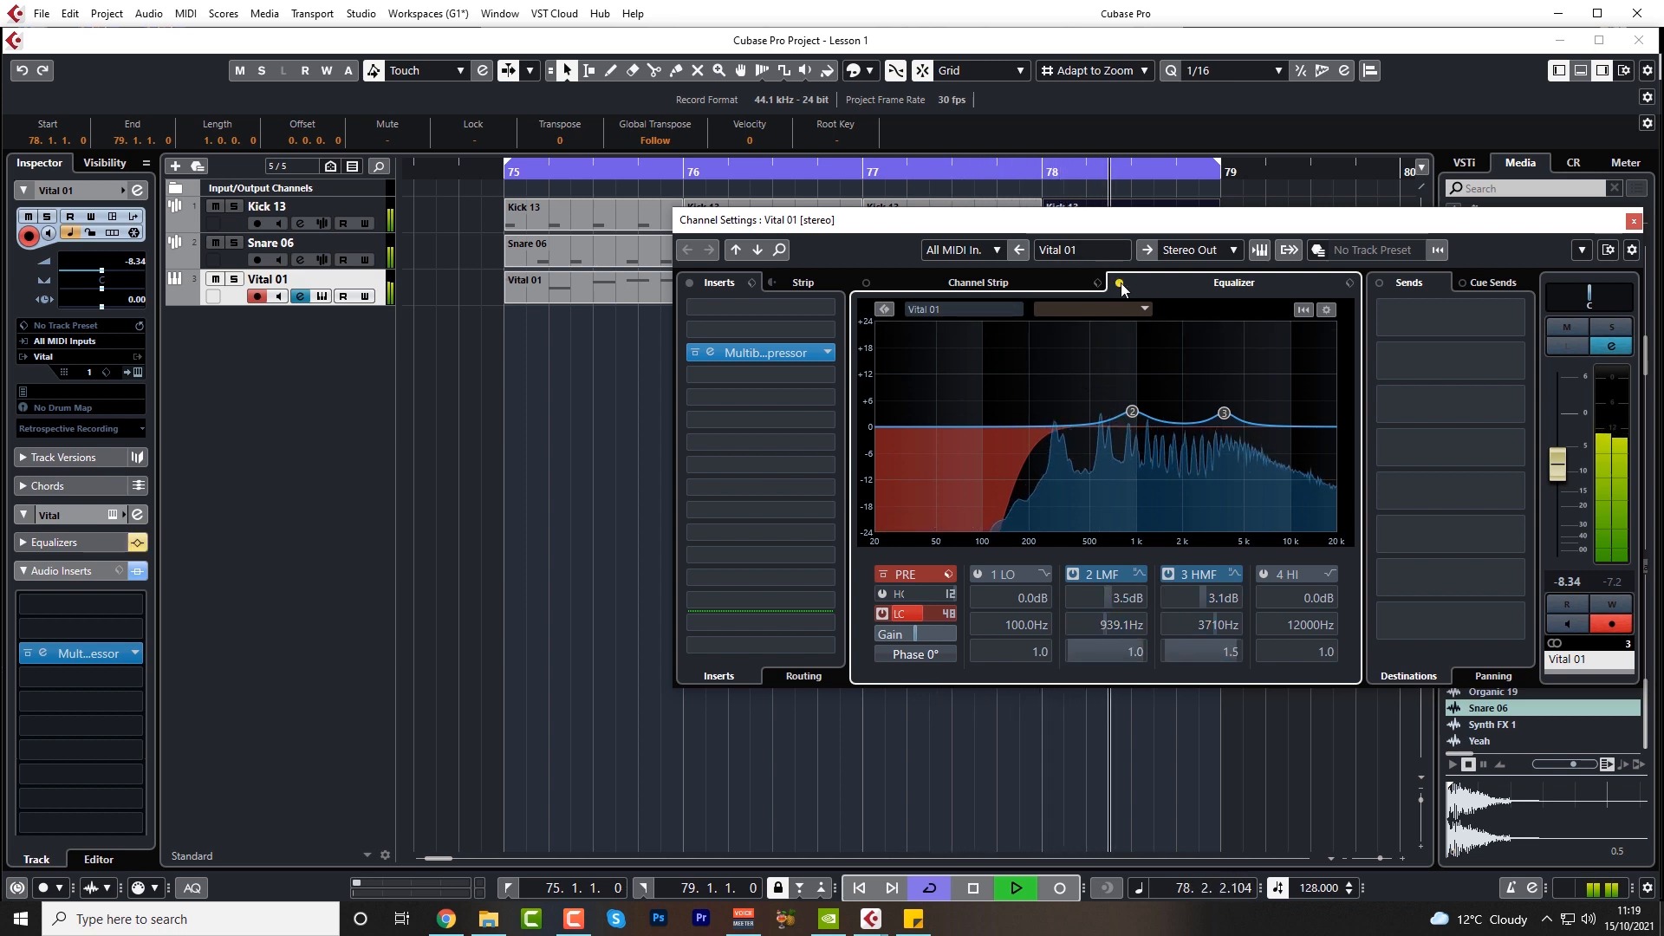
pyautogui.click(1121, 282)
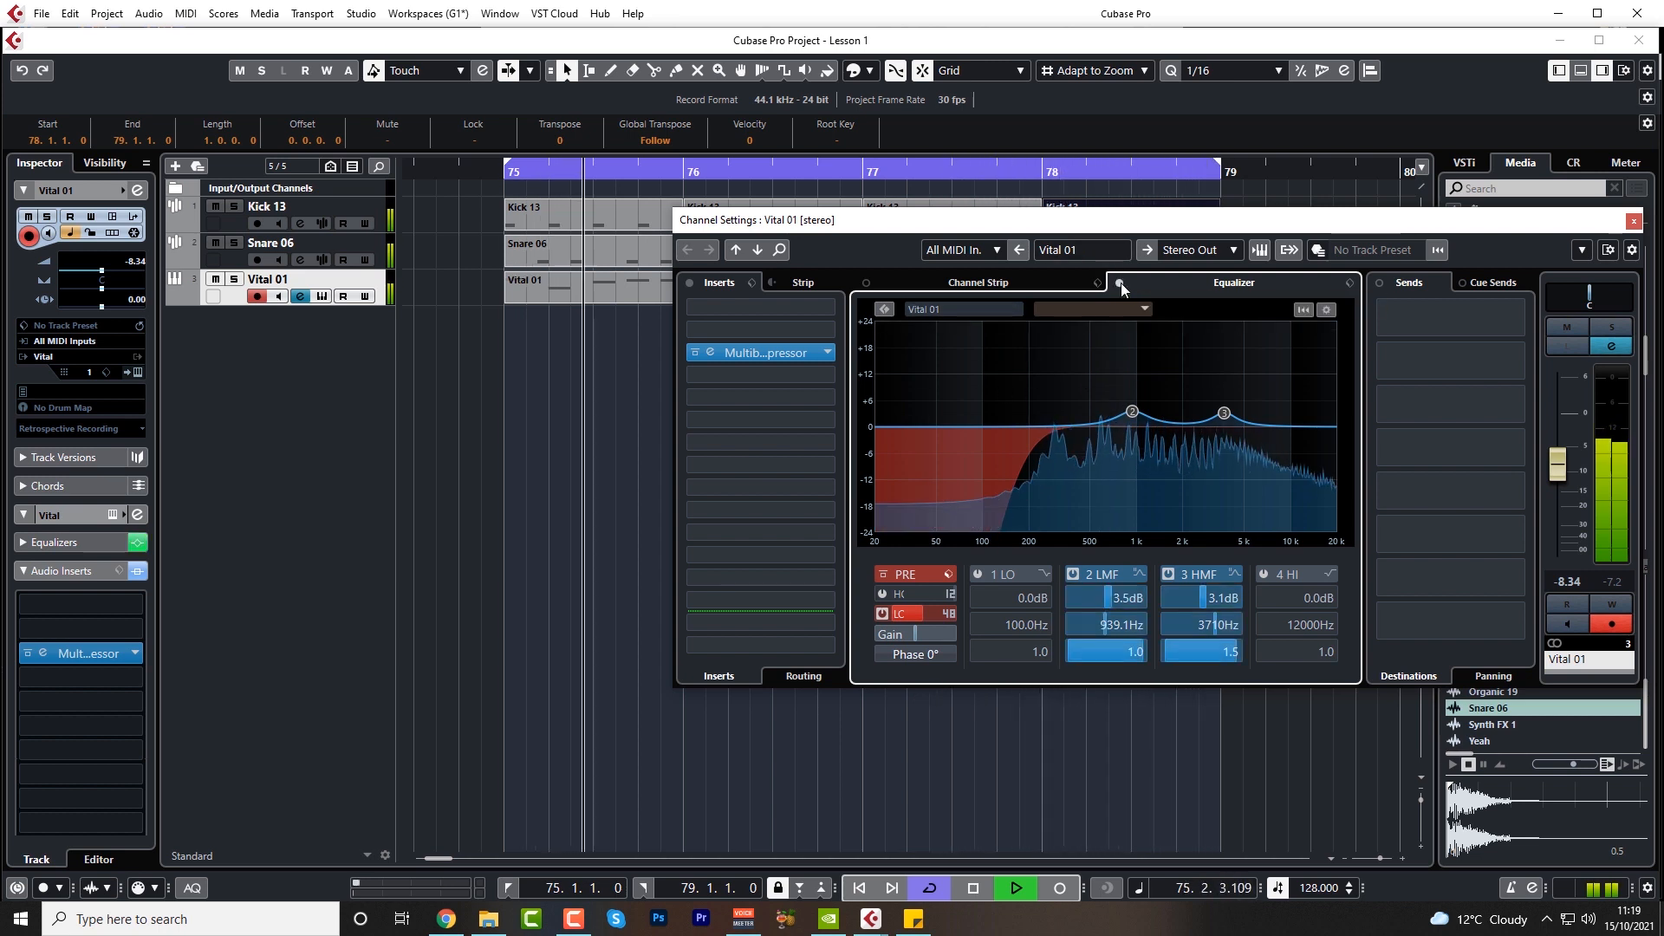
pyautogui.moveTo(1133, 412); pyautogui.dragTo(1128, 416)
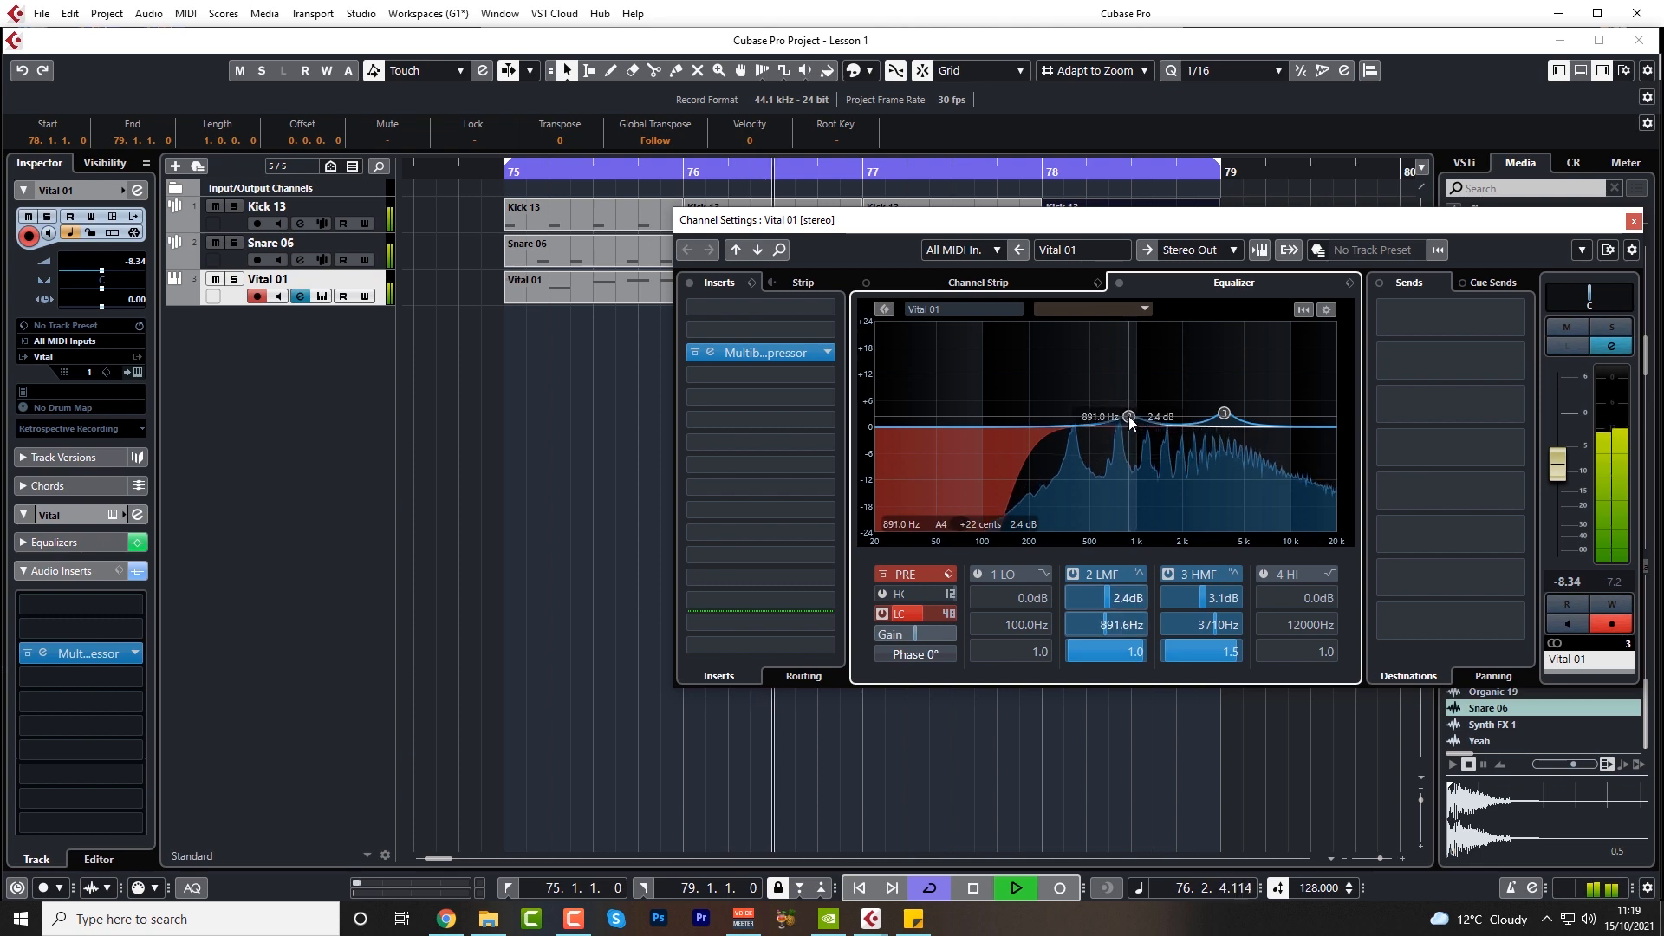
pyautogui.press('space')
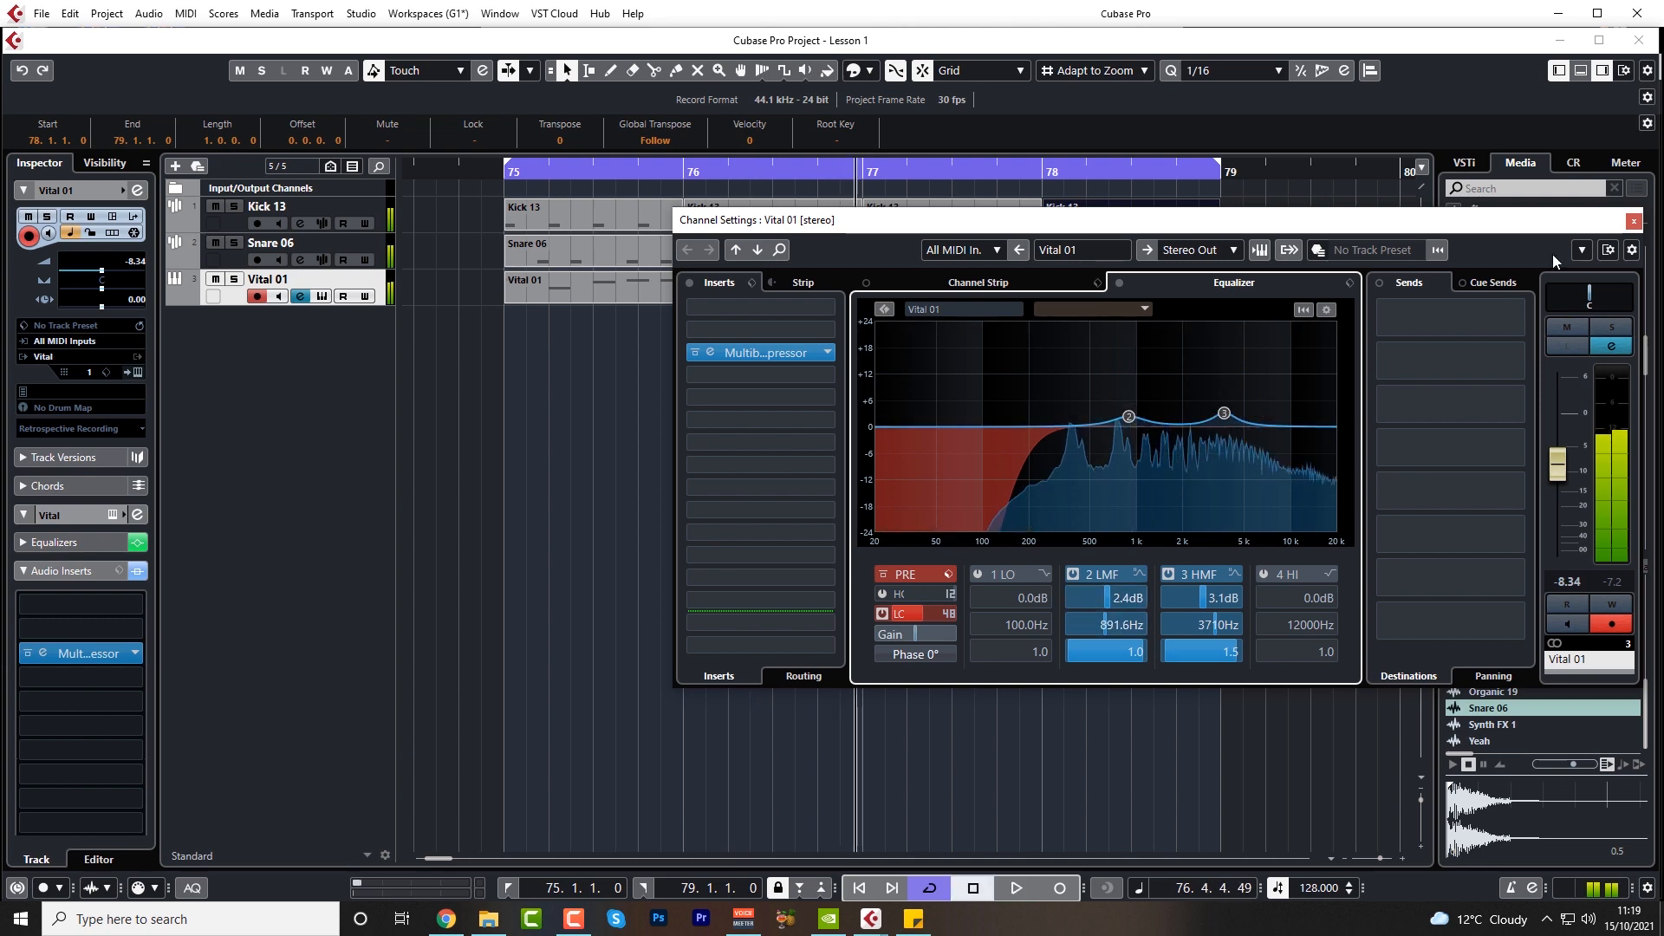
pyautogui.click(1632, 220)
# - Reopen Vital on the Vital 01 track, search its preset browser for "btp" and load BTP Festival Lead 3
pyautogui.click(322, 296)
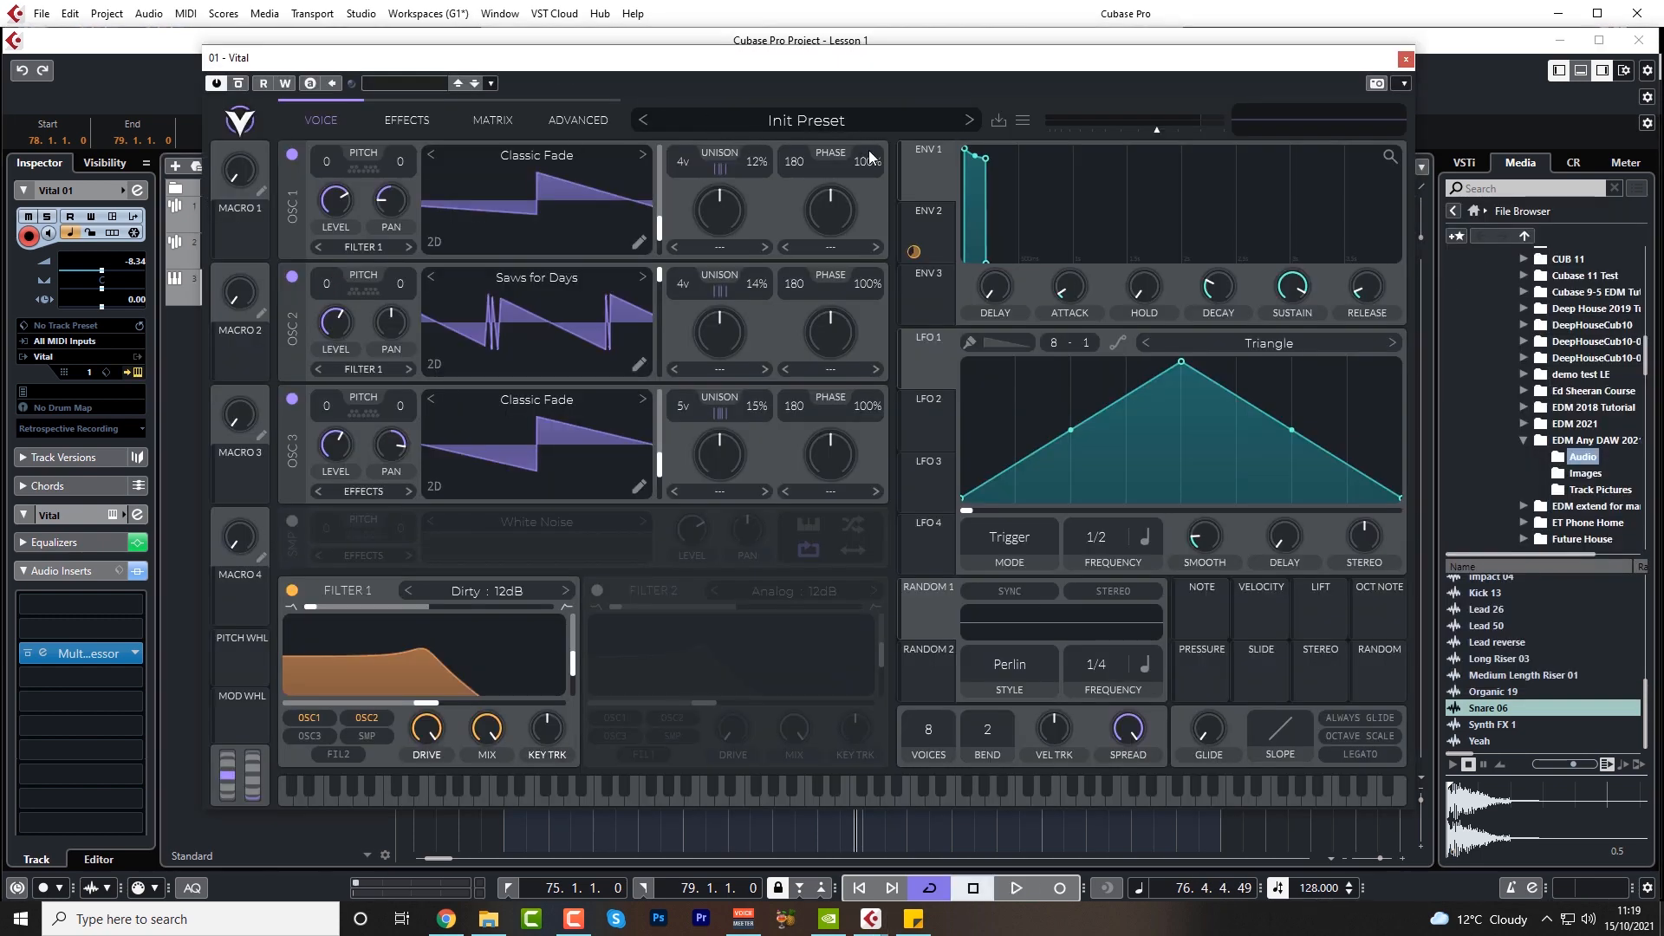
pyautogui.click(1022, 122)
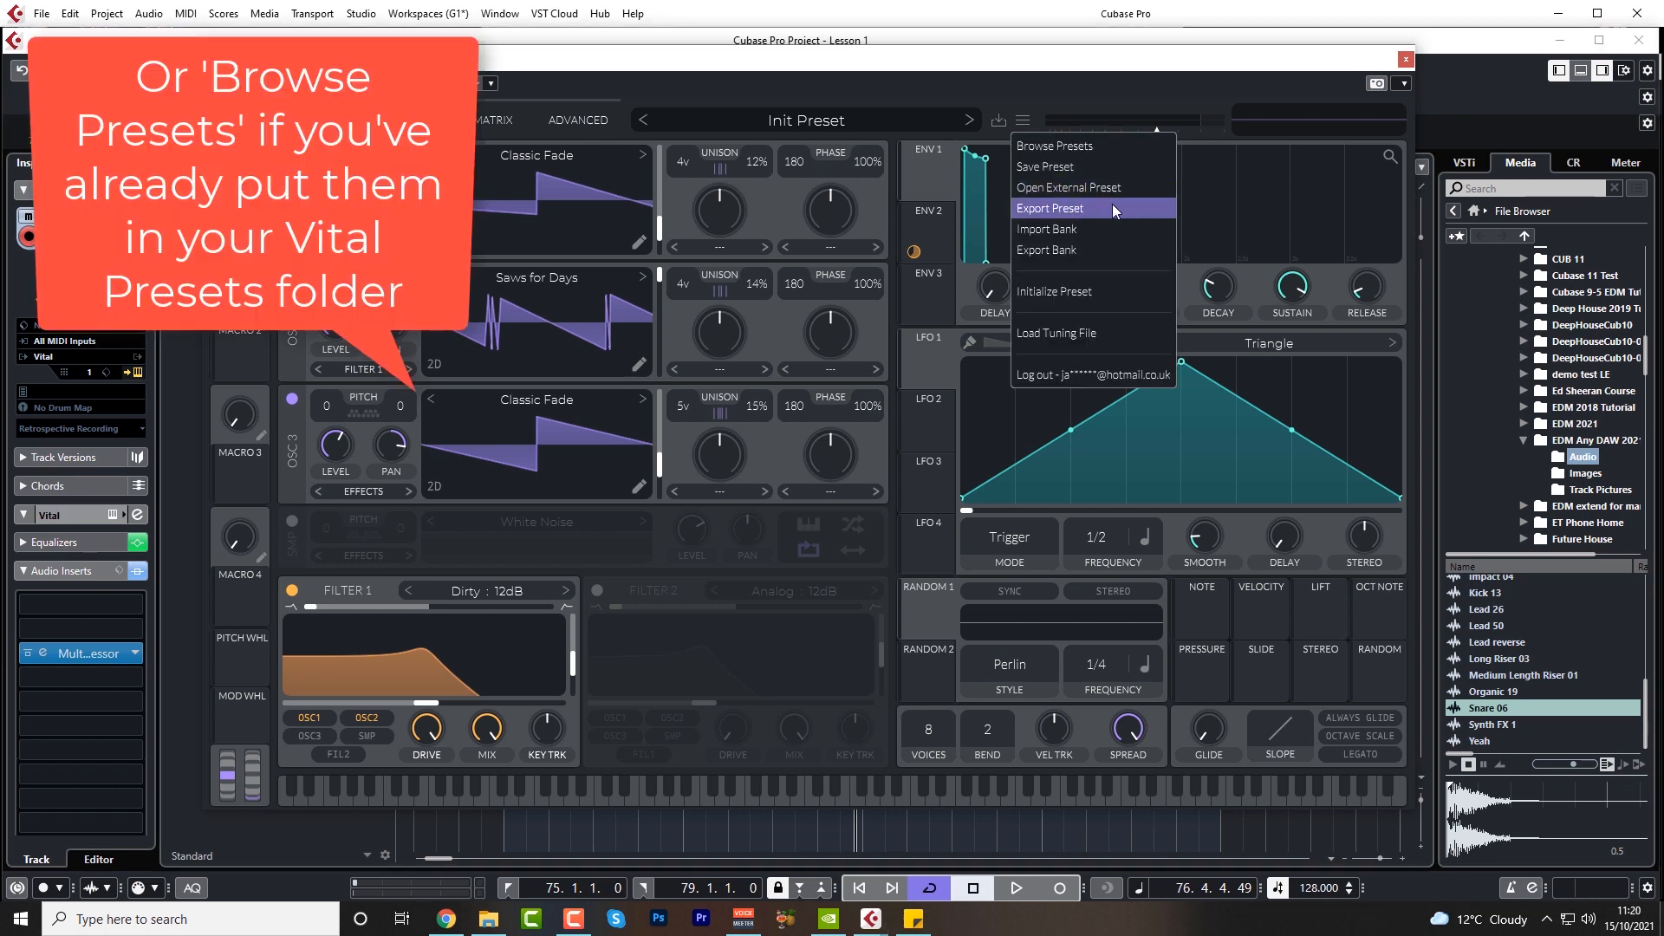
pyautogui.click(1088, 149)
pyautogui.write('btp')
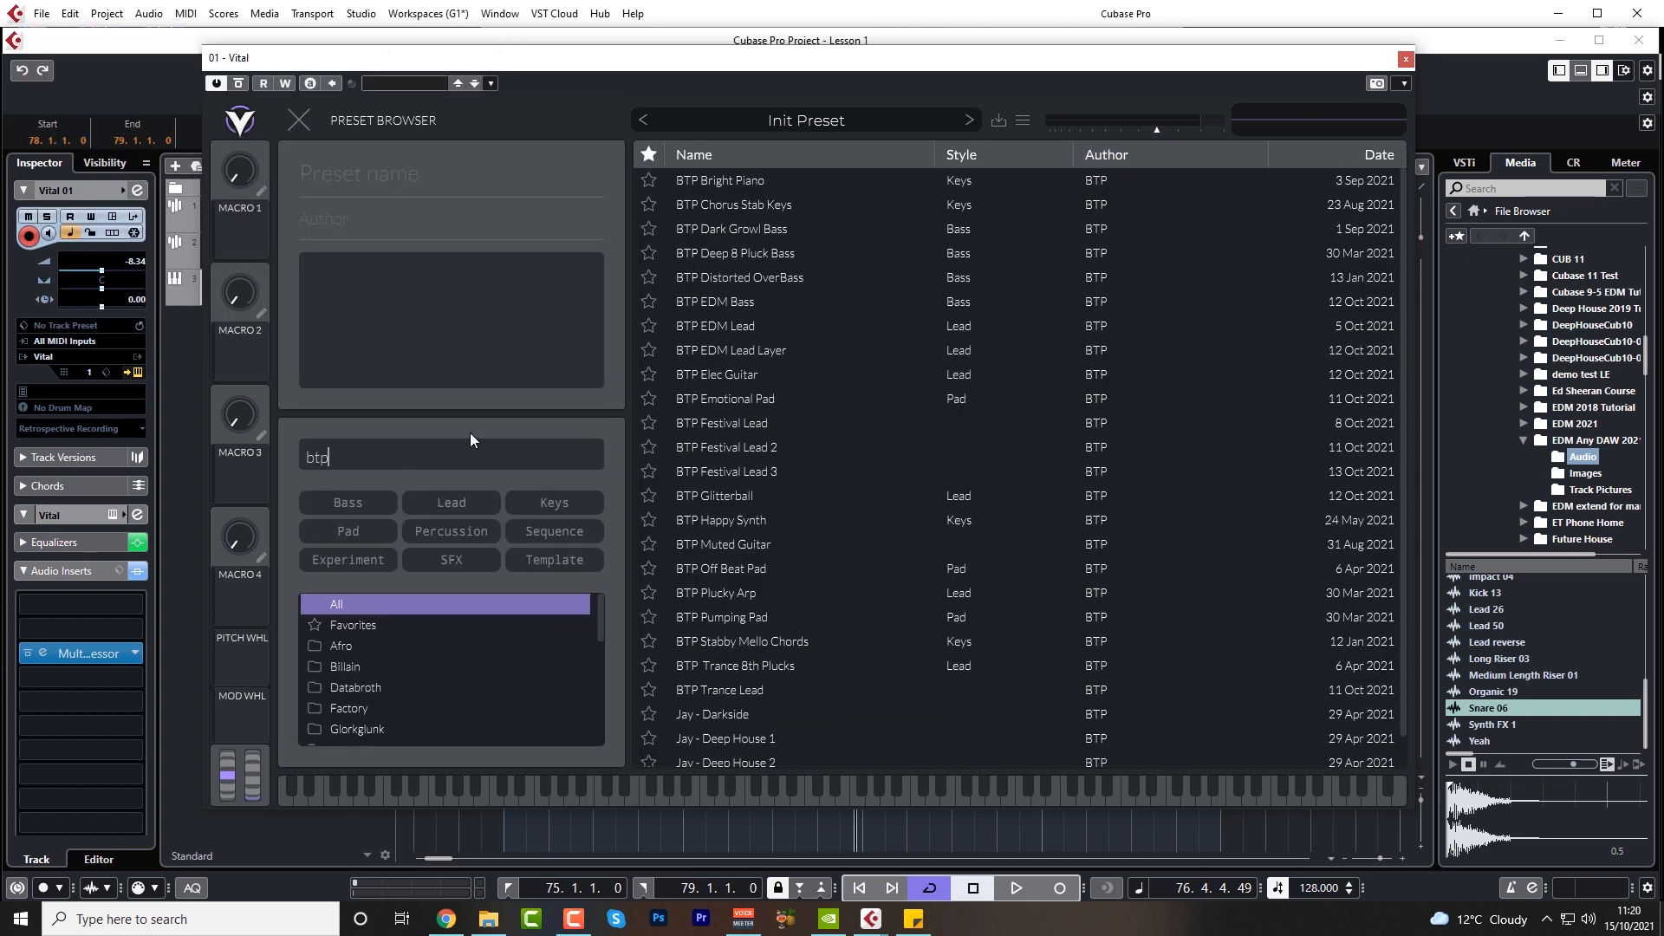
pyautogui.click(753, 471)
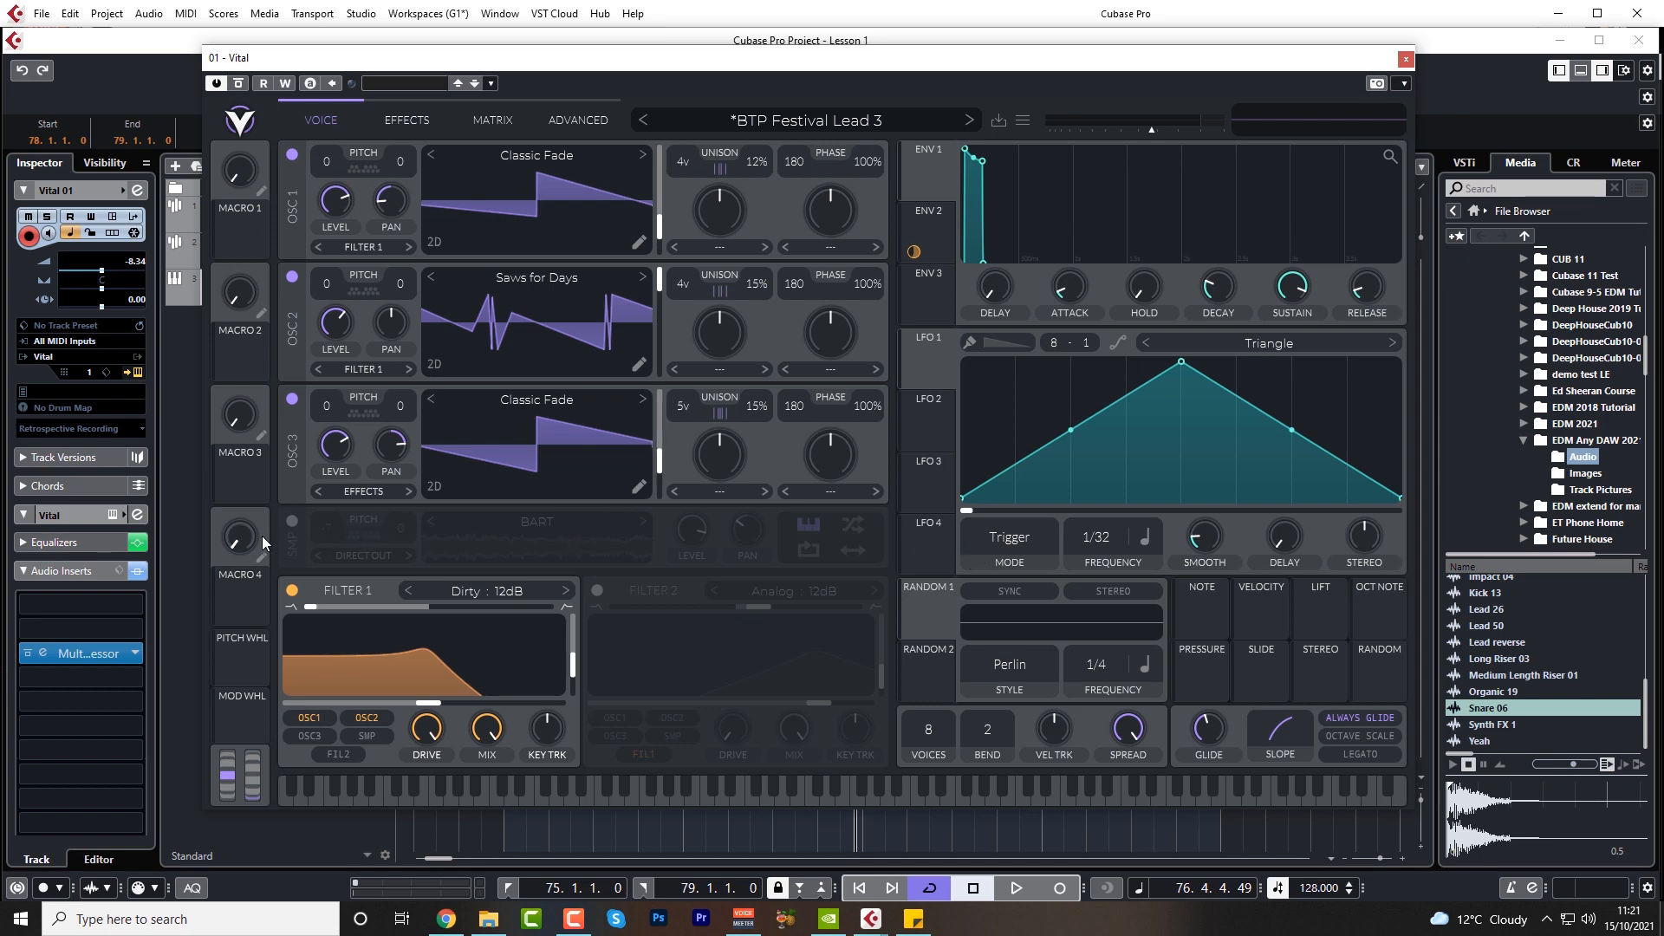
# - Load EDM Lead Sample.wav from the project's Audio folder in File Explorer into Vital's sample section and enable that section
pyautogui.click(295, 521)
pyautogui.click(295, 521)
pyautogui.click(488, 918)
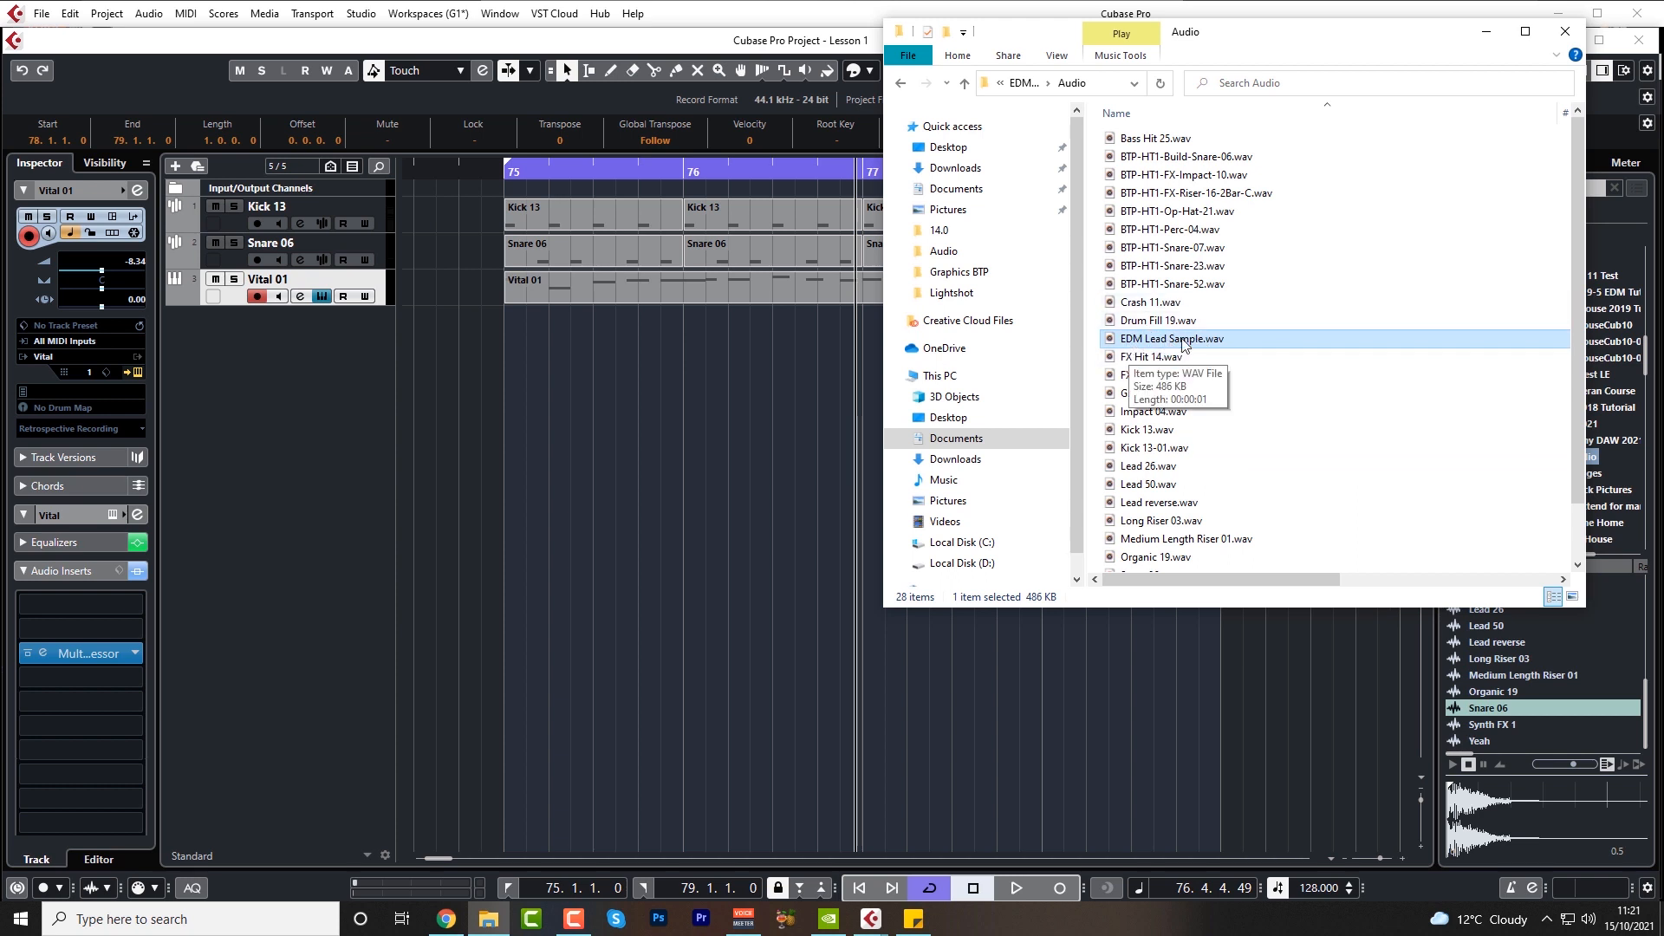
pyautogui.moveTo(1184, 344); pyautogui.dragTo(650, 715)
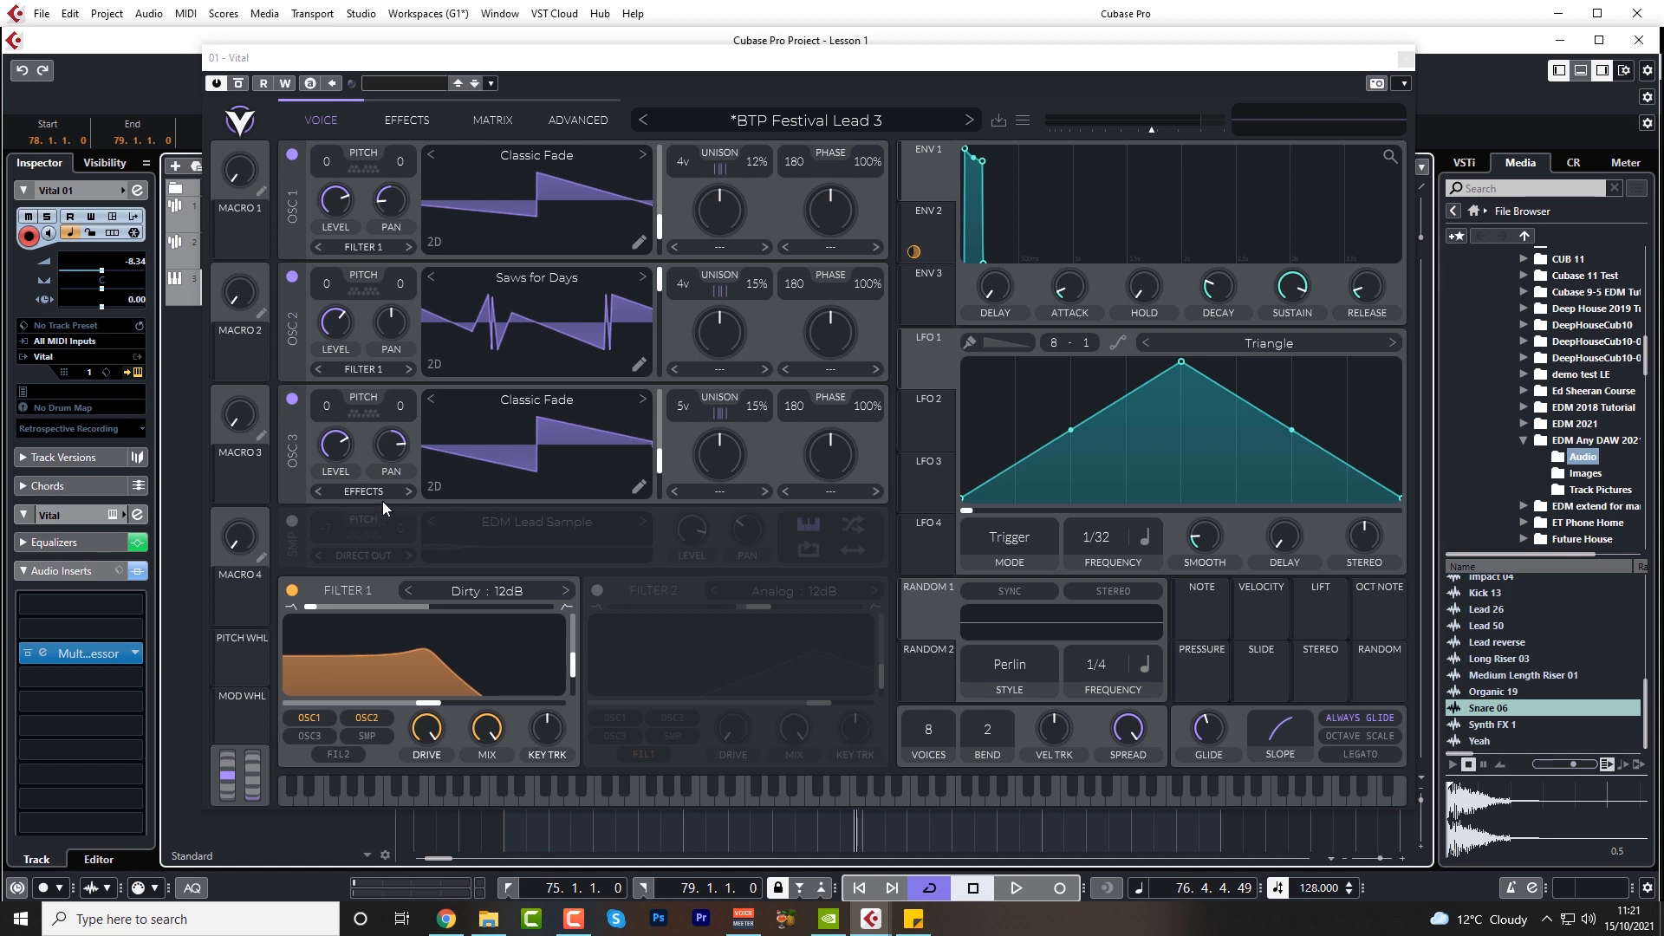
pyautogui.moveTo(283, 518); pyautogui.dragTo(288, 521)
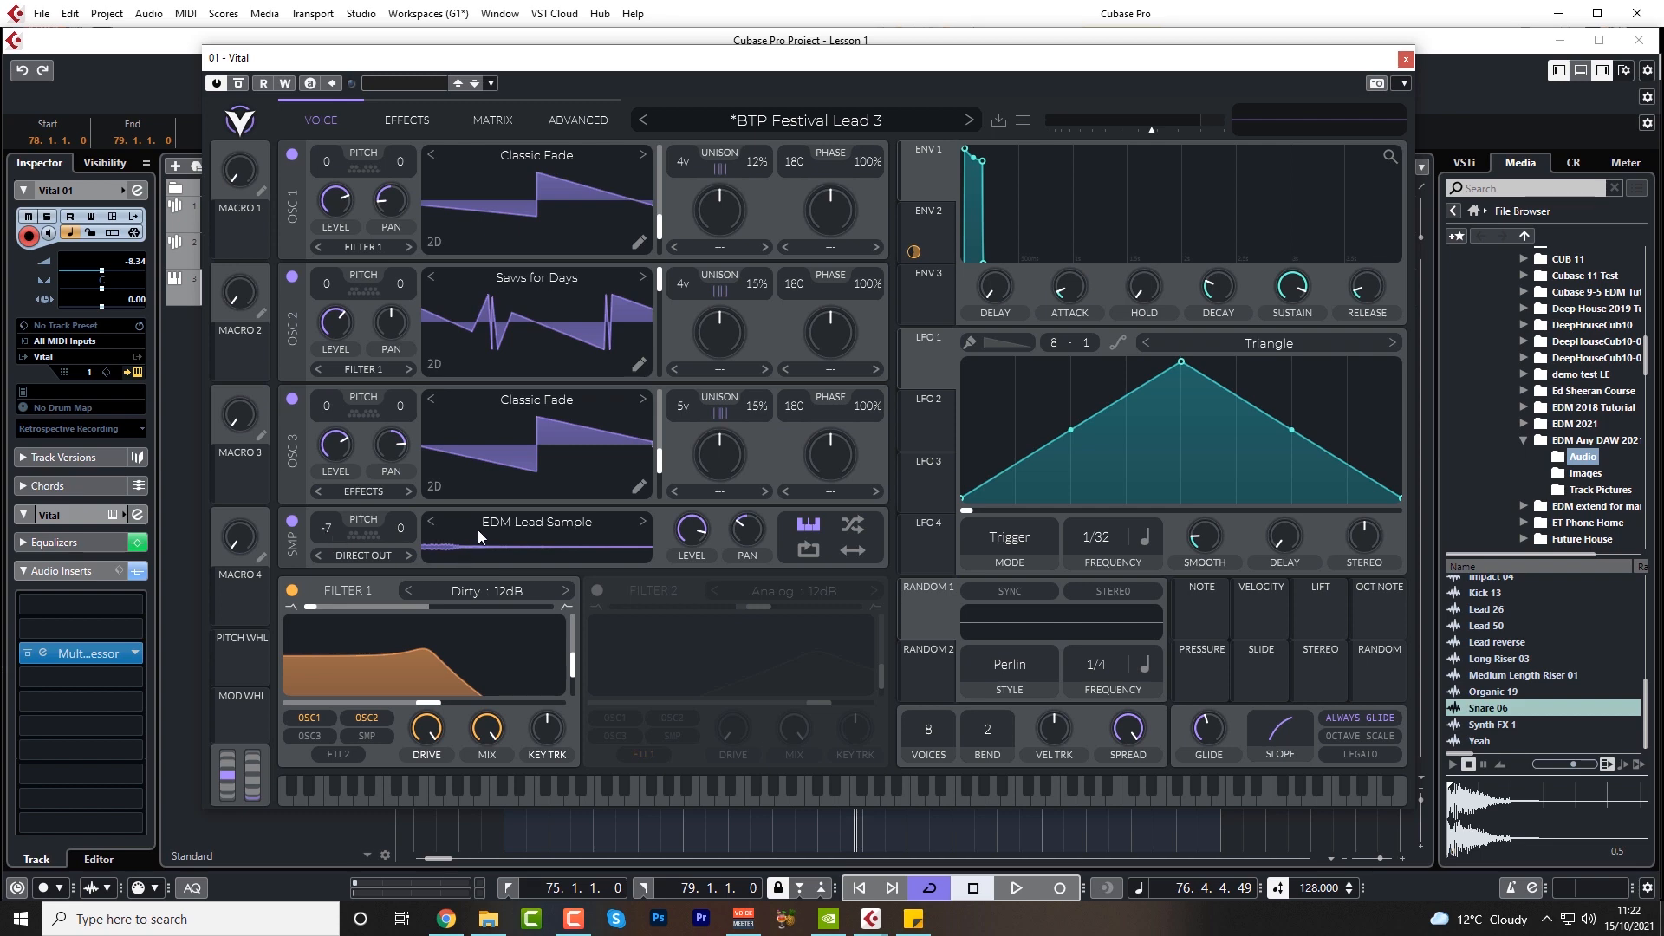
# - Audition several notes on Vital's keyboard with the EDM Lead Sample layered over the oscillators
pyautogui.click(807, 551)
pyautogui.click(783, 784)
pyautogui.click(873, 789)
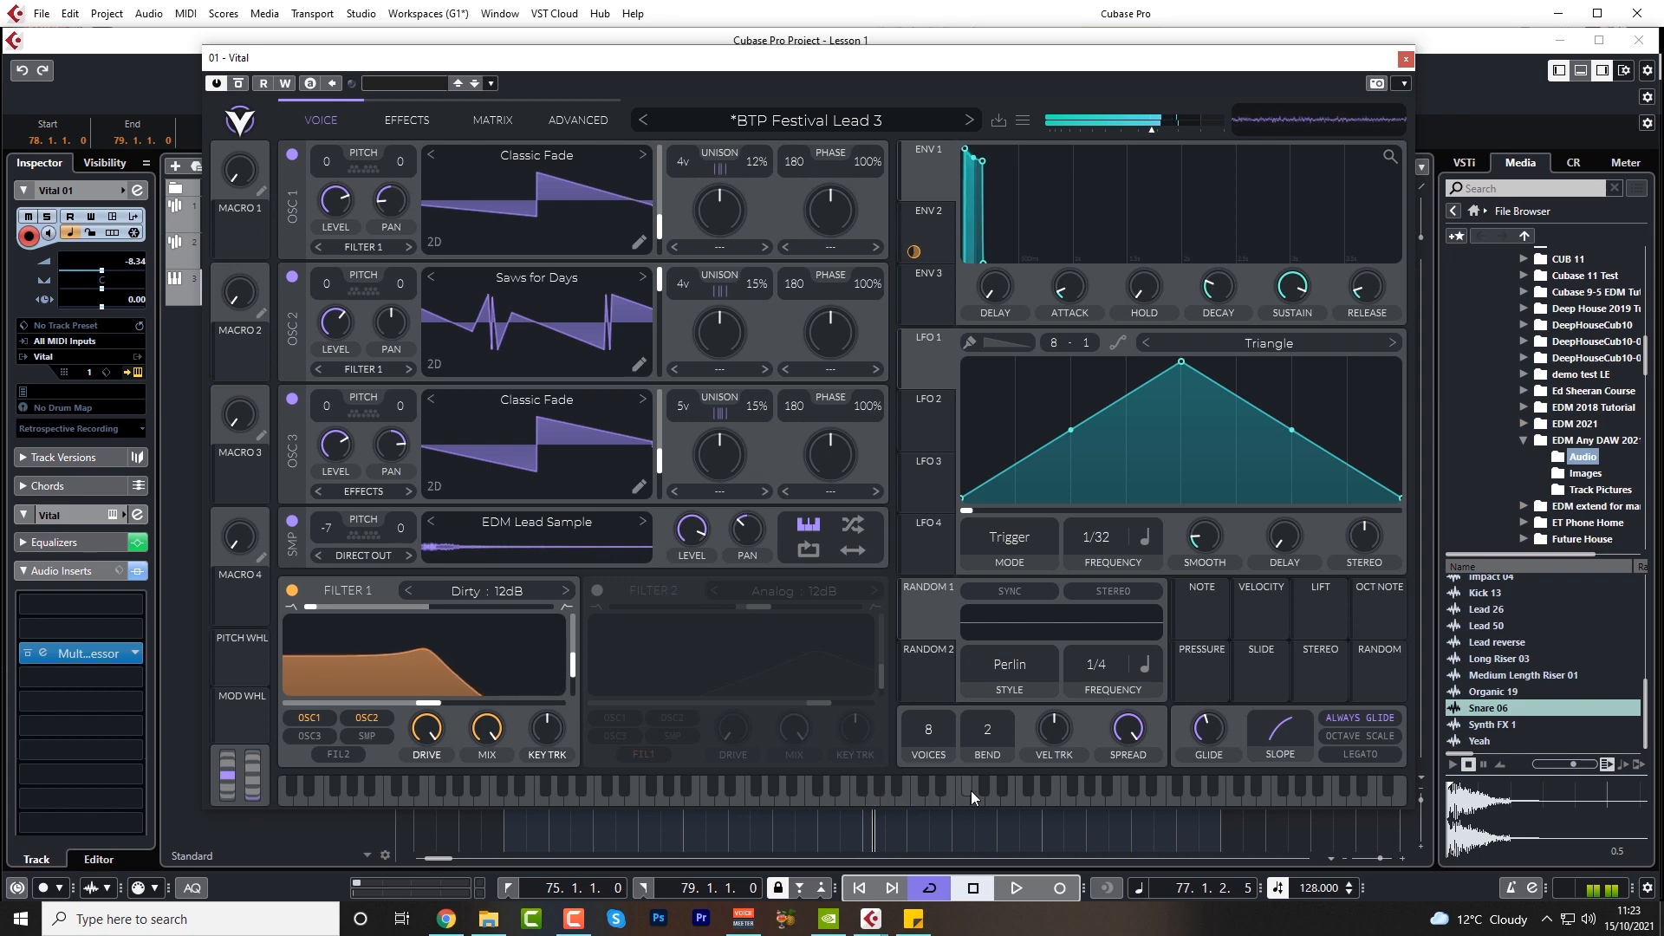
pyautogui.click(973, 790)
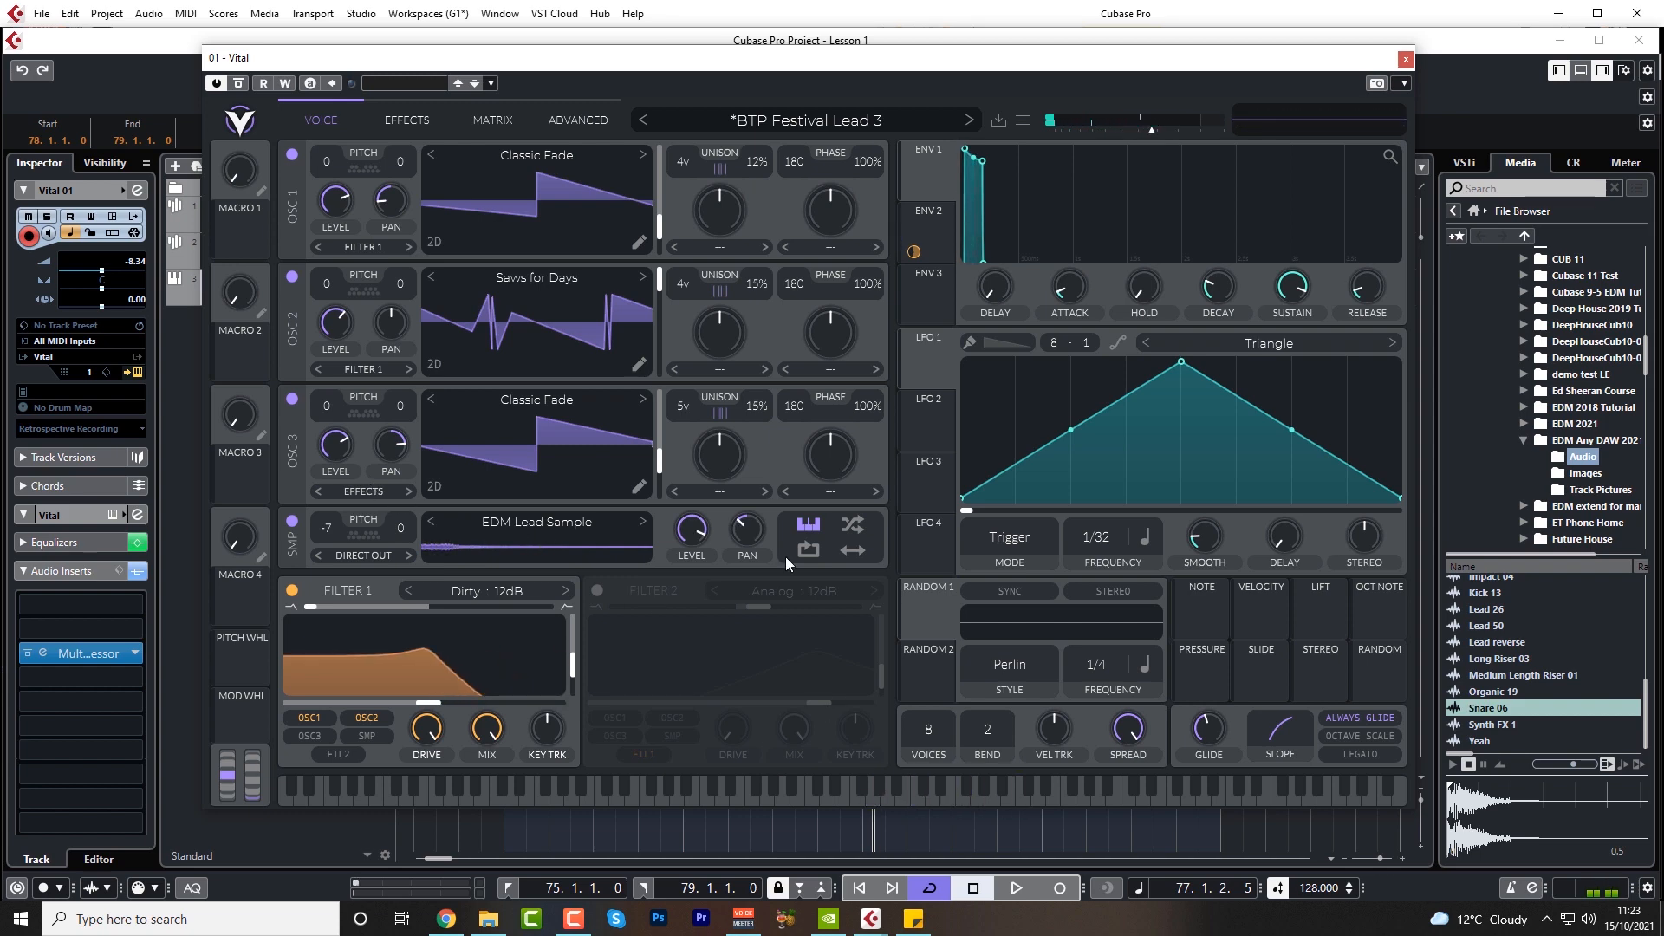
# - Switch off oscillators 3, 2 and 1 and play a range of notes with the sample alone
pyautogui.click(292, 399)
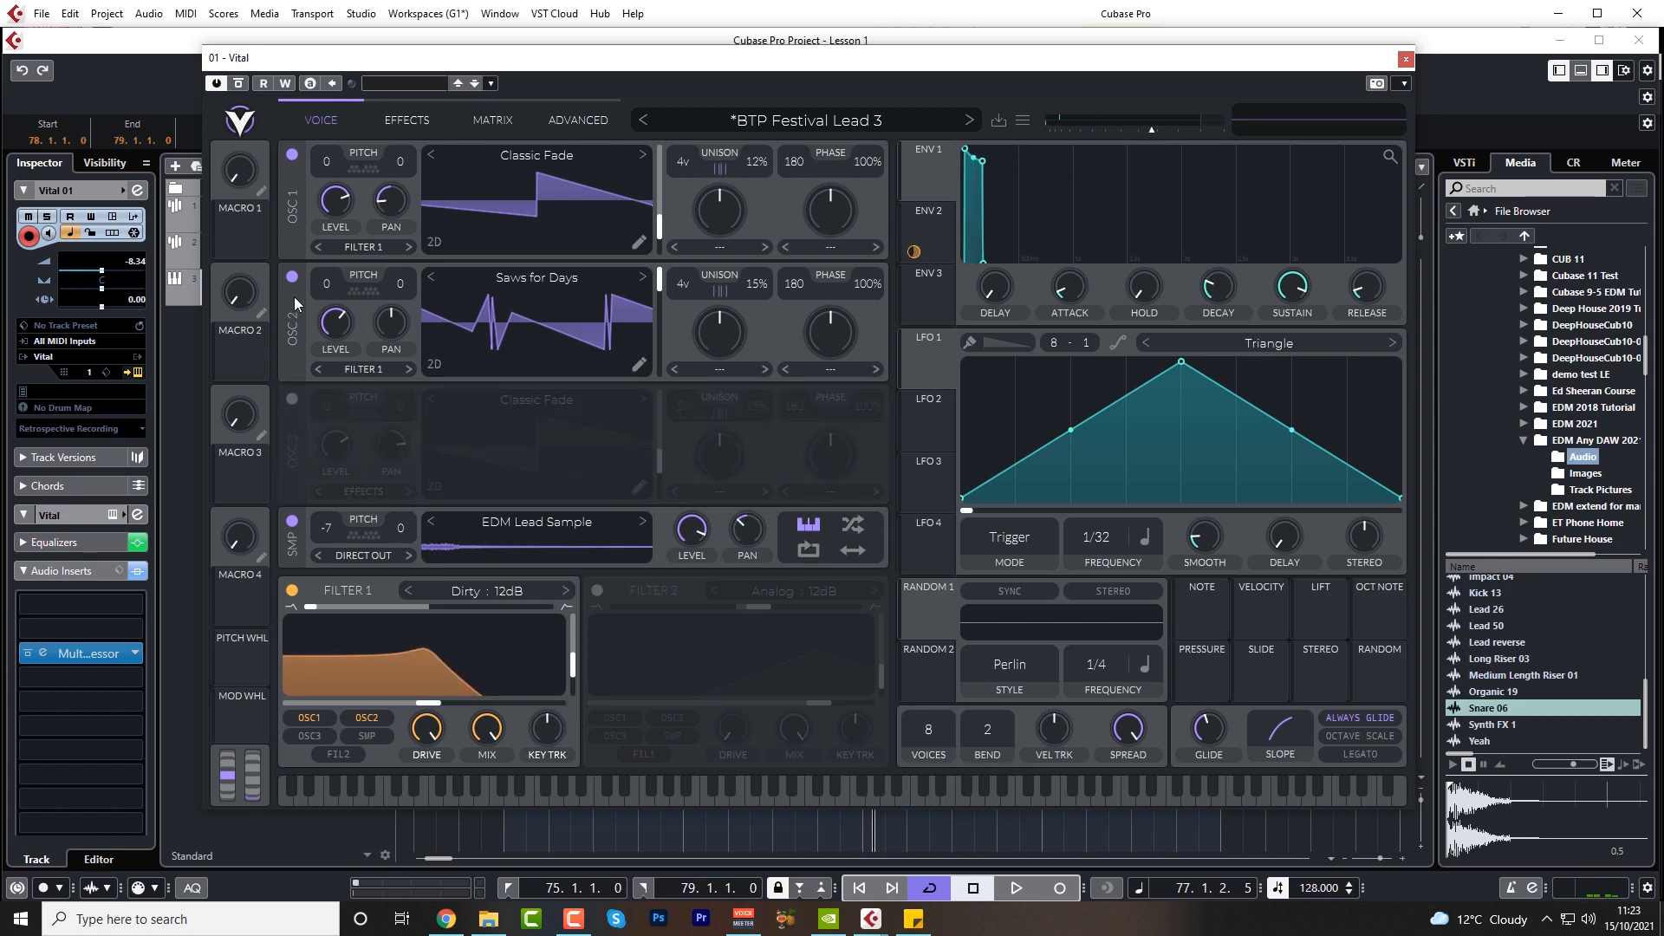
pyautogui.click(292, 276)
pyautogui.click(292, 154)
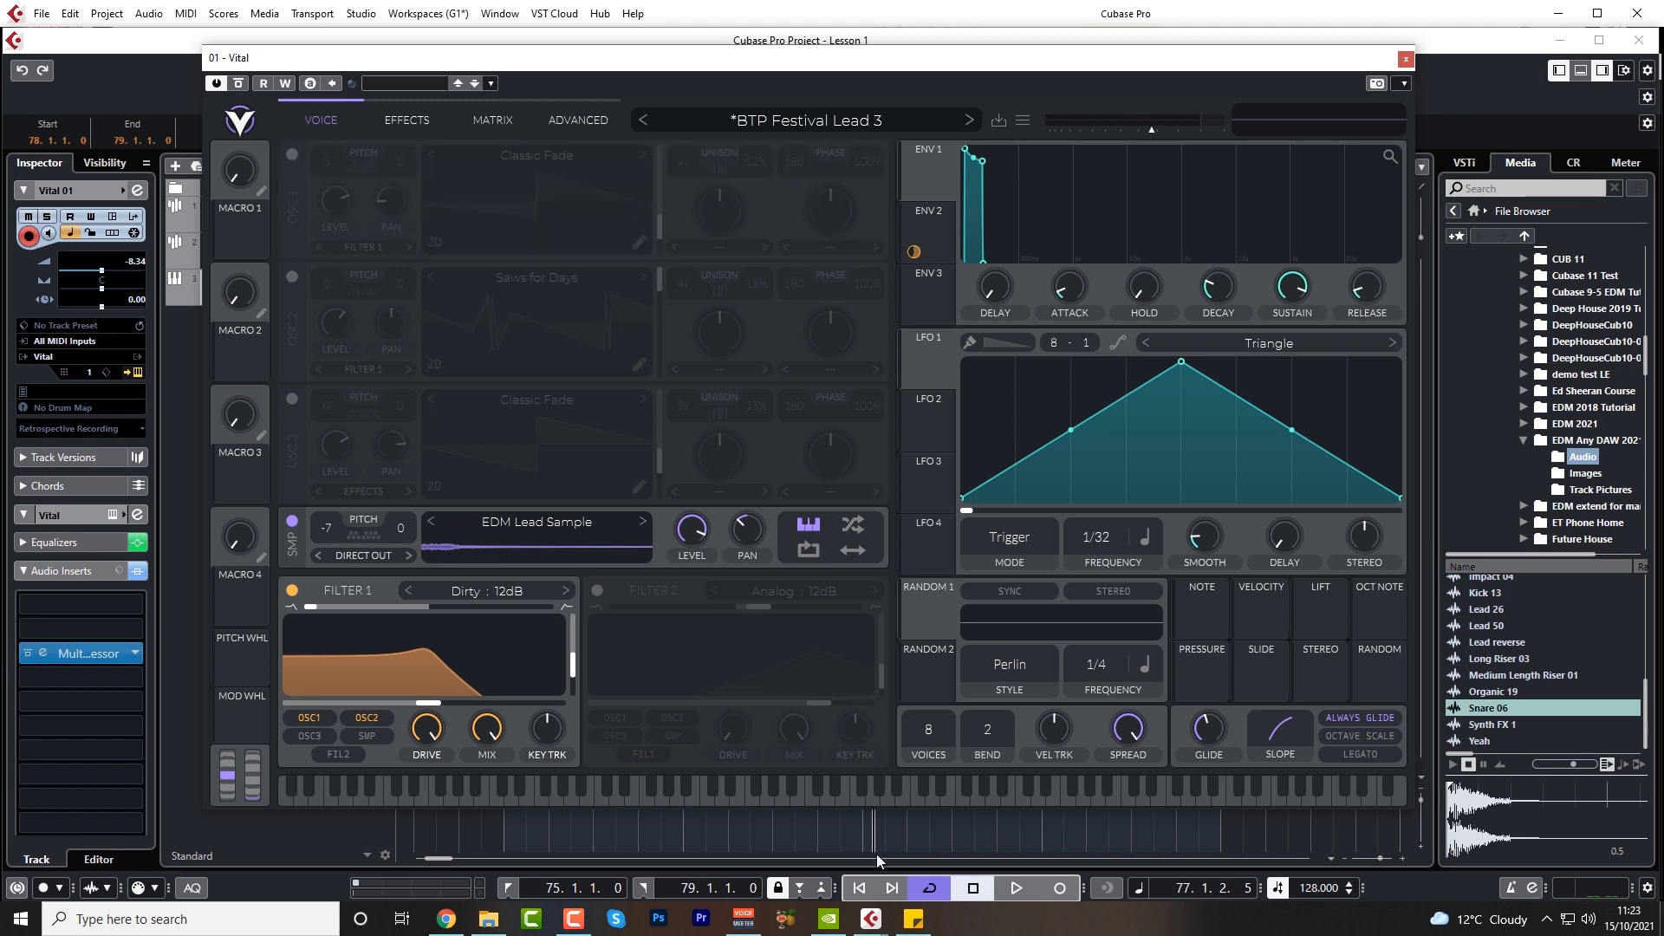
pyautogui.moveTo(730, 799); pyautogui.dragTo(1038, 796)
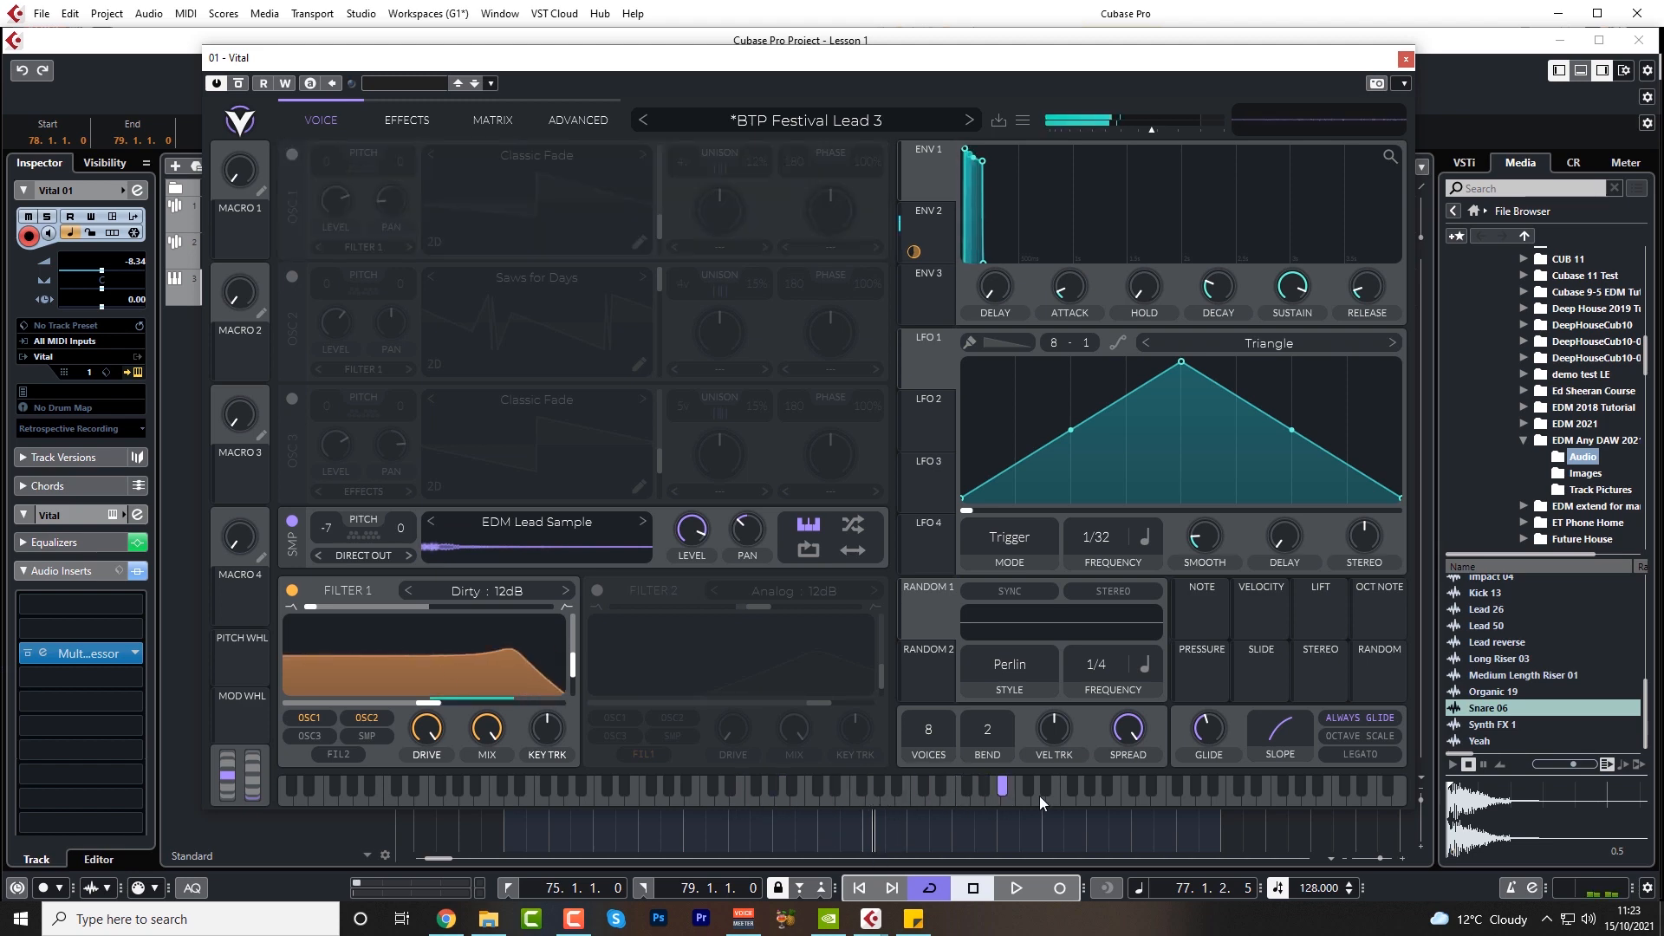
# - Route the sample's output to Effects and audition a few notes
pyautogui.click(383, 555)
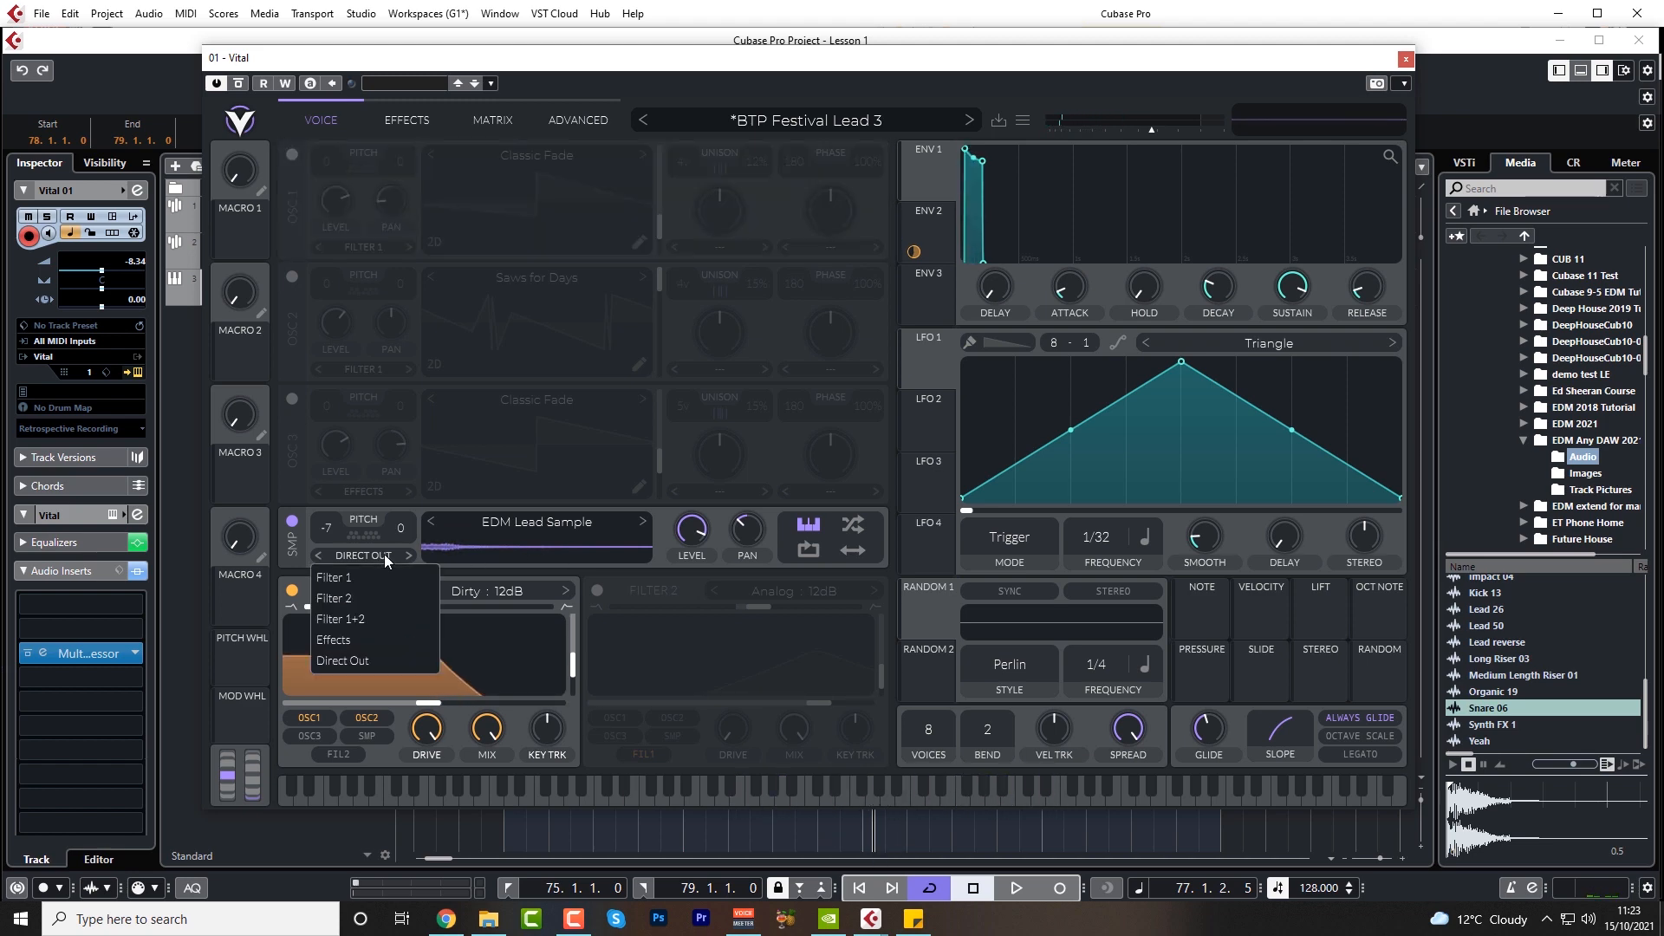
pyautogui.click(363, 641)
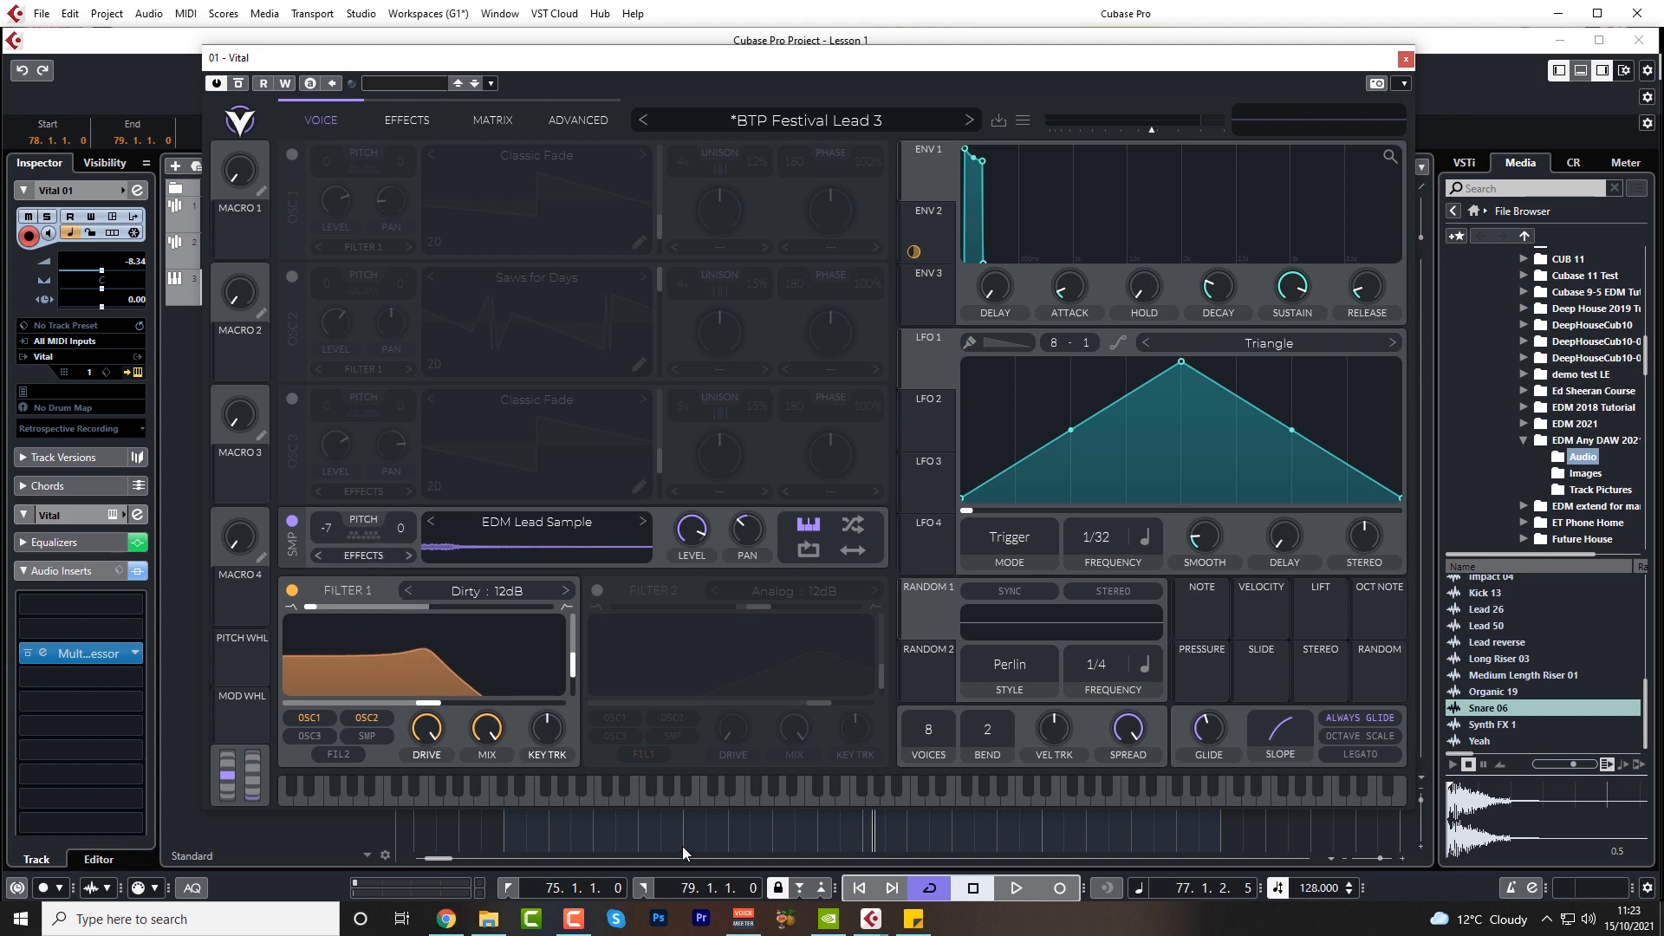
pyautogui.moveTo(704, 797)
pyautogui.mouseDown()
pyautogui.moveTo(892, 798)
pyautogui.moveTo(648, 799)
pyautogui.moveTo(676, 798)
pyautogui.mouseUp()
pyautogui.click(831, 787)
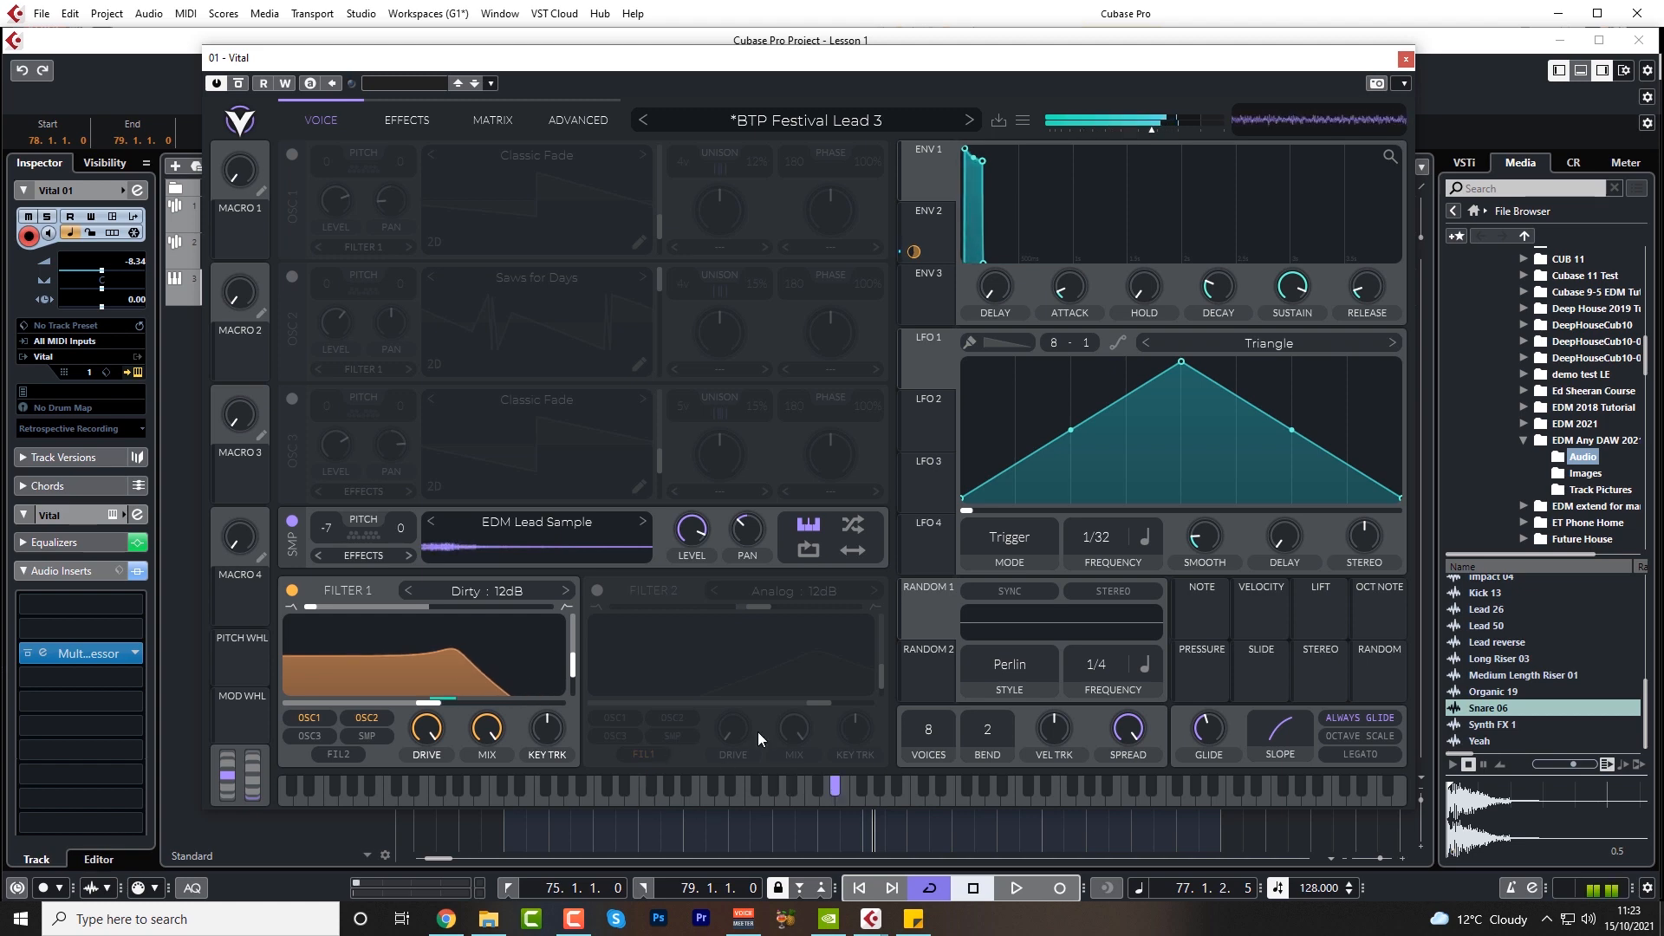
# - Set the sample's output to Direct Out and audition notes for comparison
pyautogui.click(356, 556)
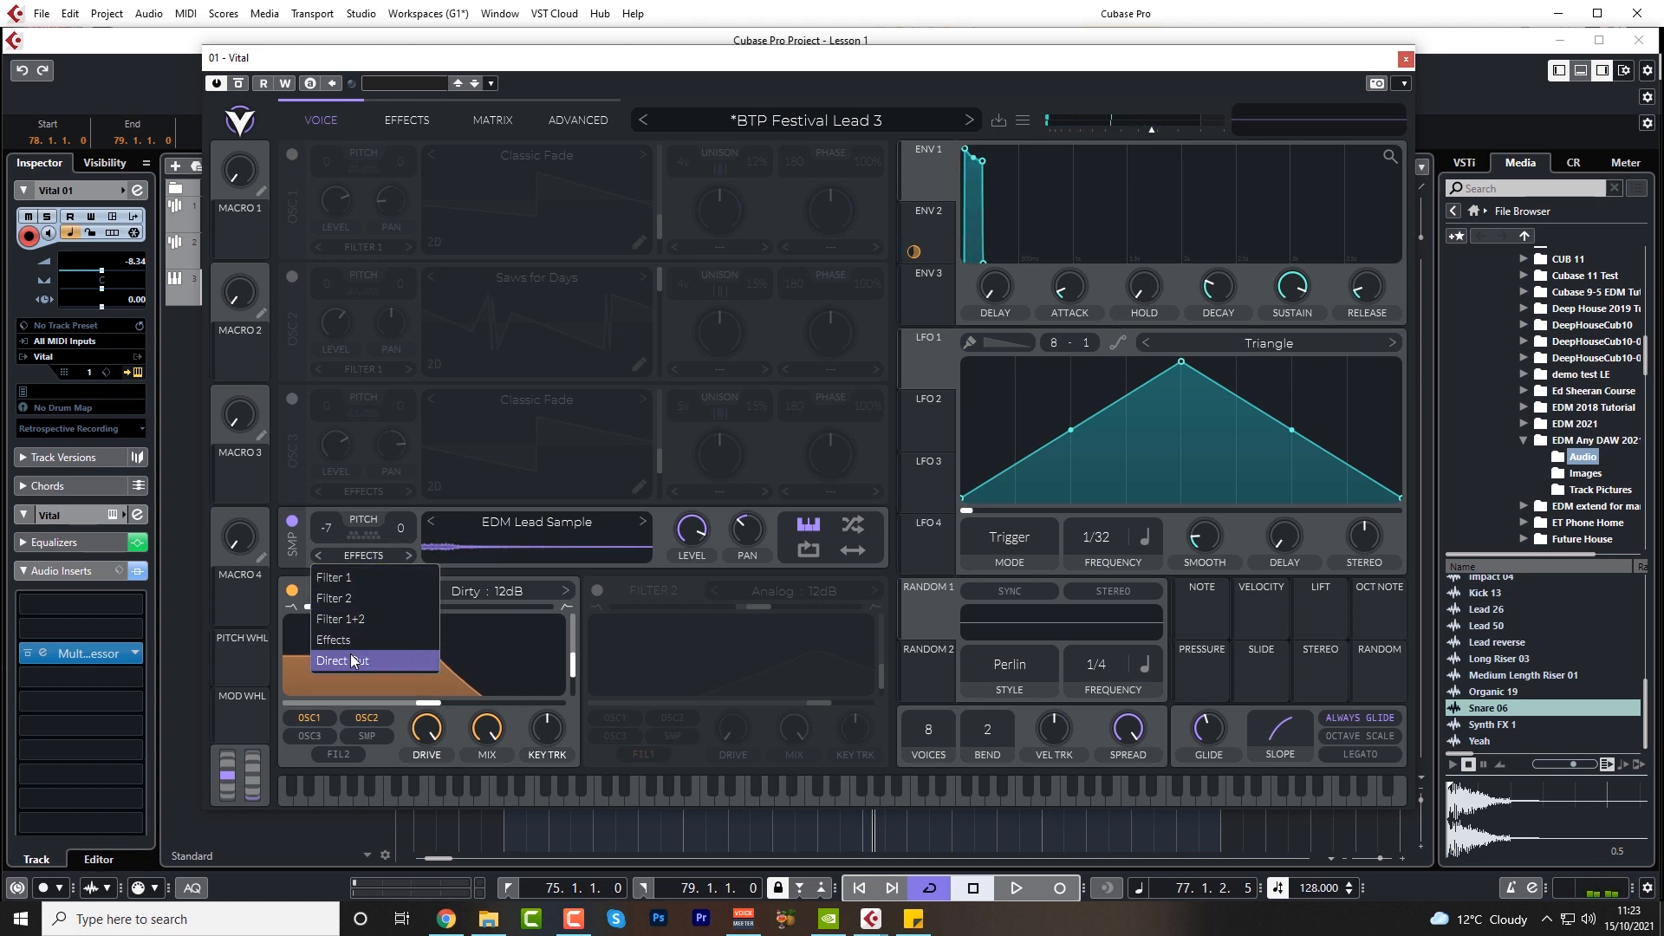
pyautogui.click(412, 663)
pyautogui.click(878, 788)
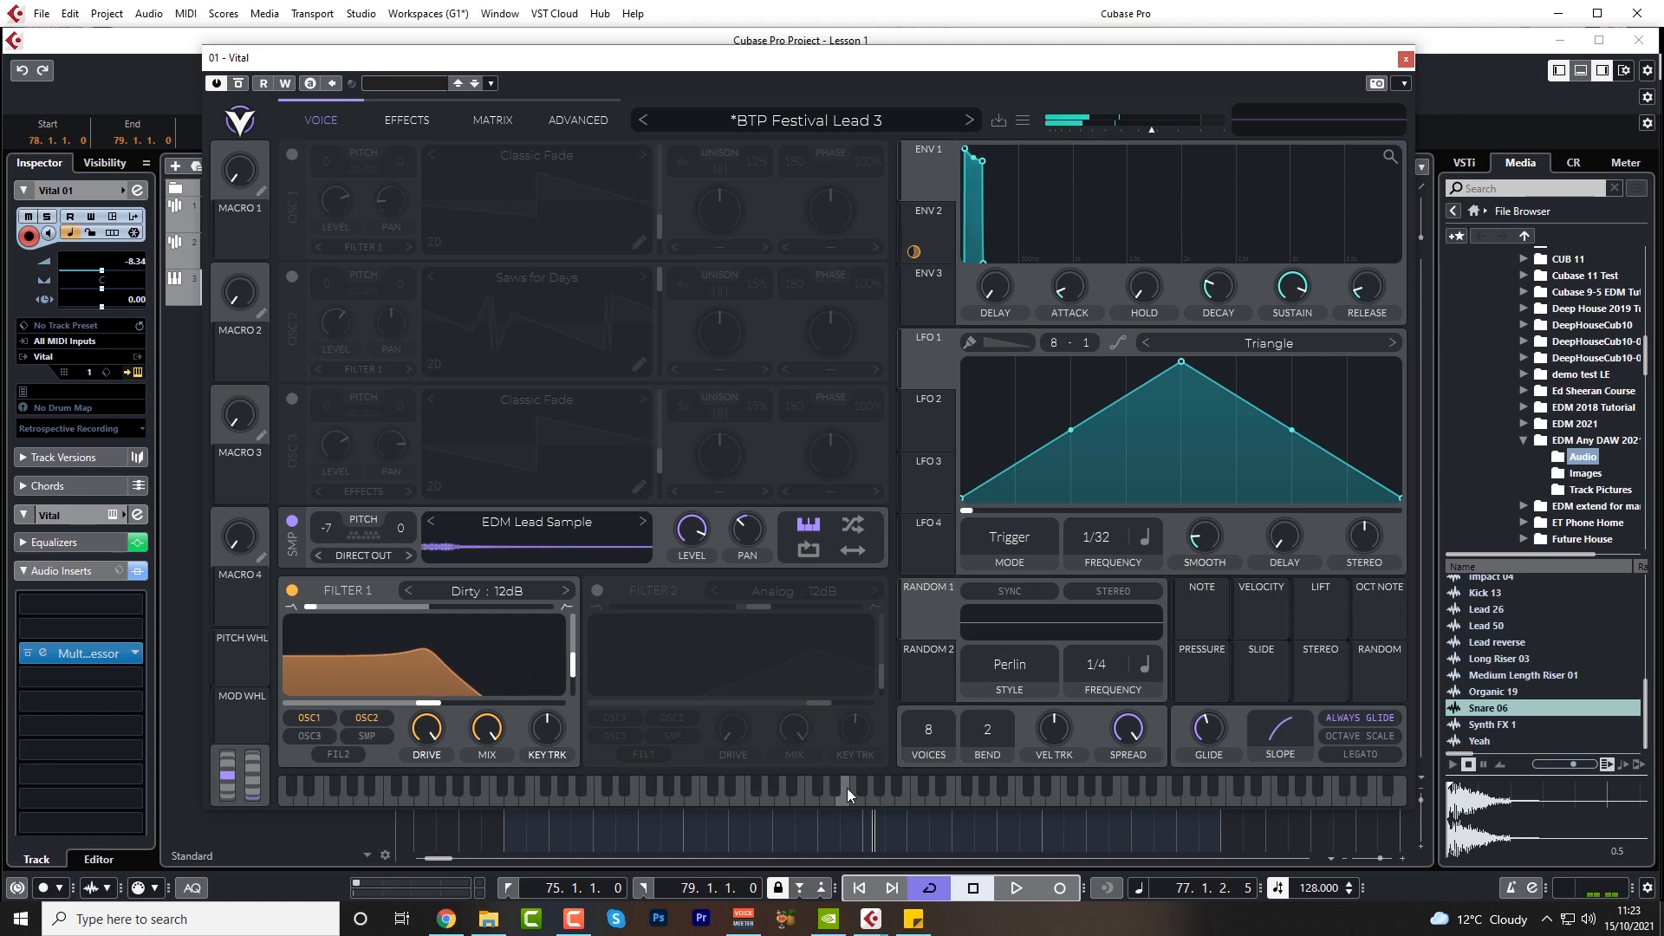
pyautogui.click(913, 795)
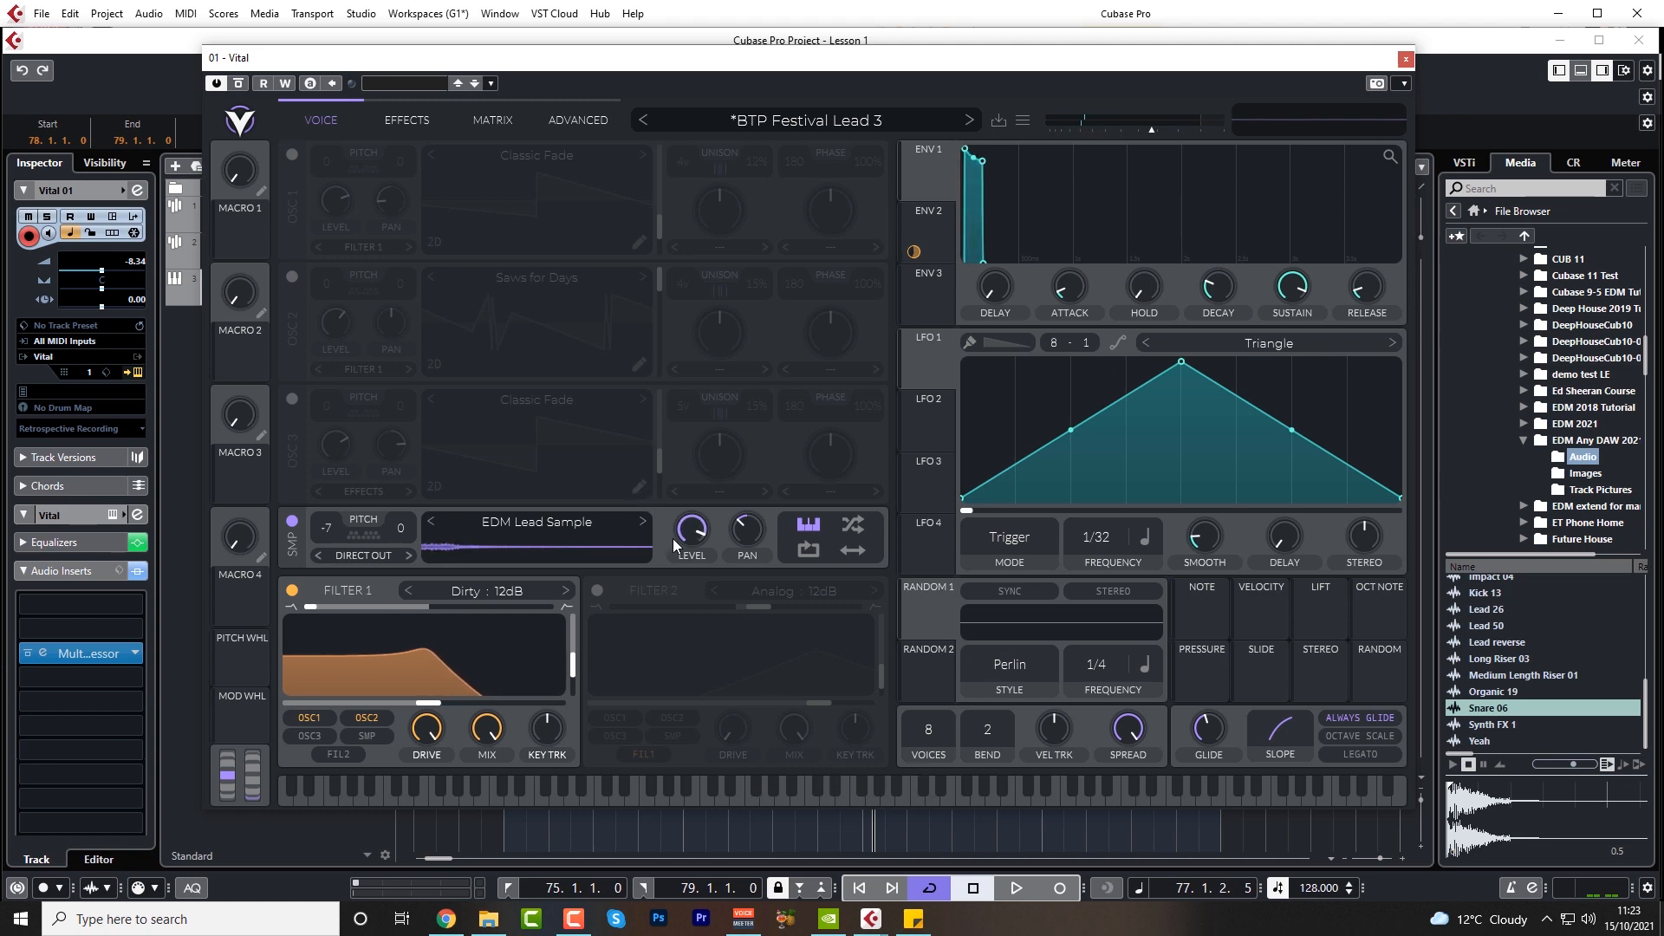
# - Check Vital's effects, return to the voice view and route the sample's output to Effects
pyautogui.click(402, 119)
pyautogui.click(338, 120)
pyautogui.click(372, 558)
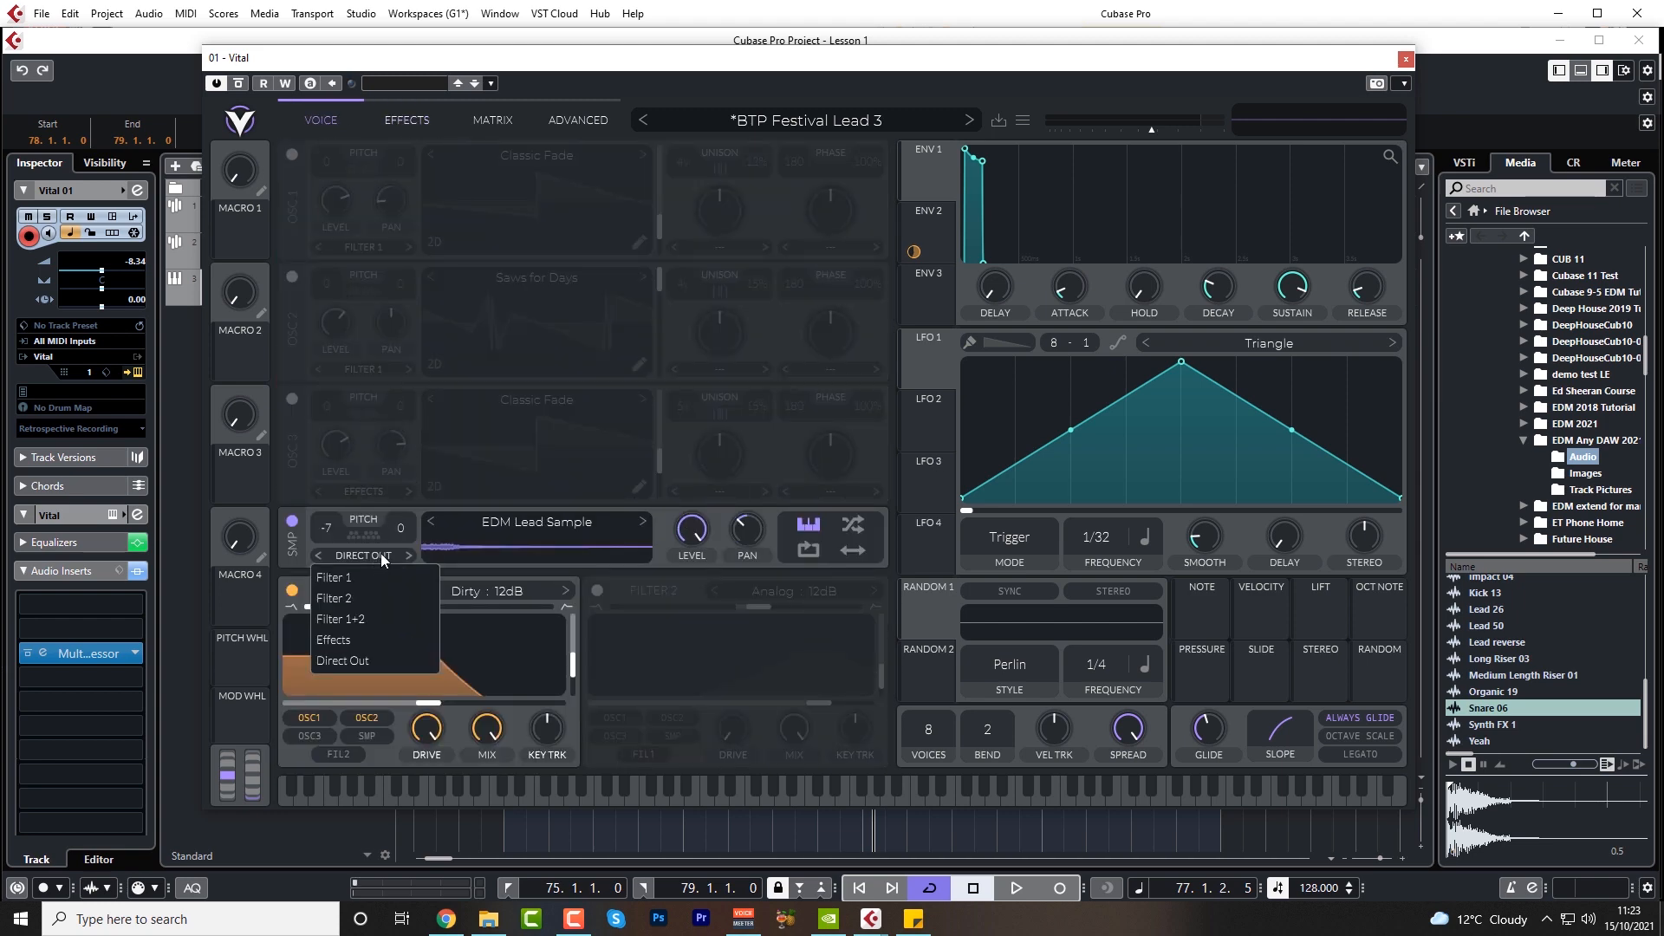
pyautogui.click(371, 640)
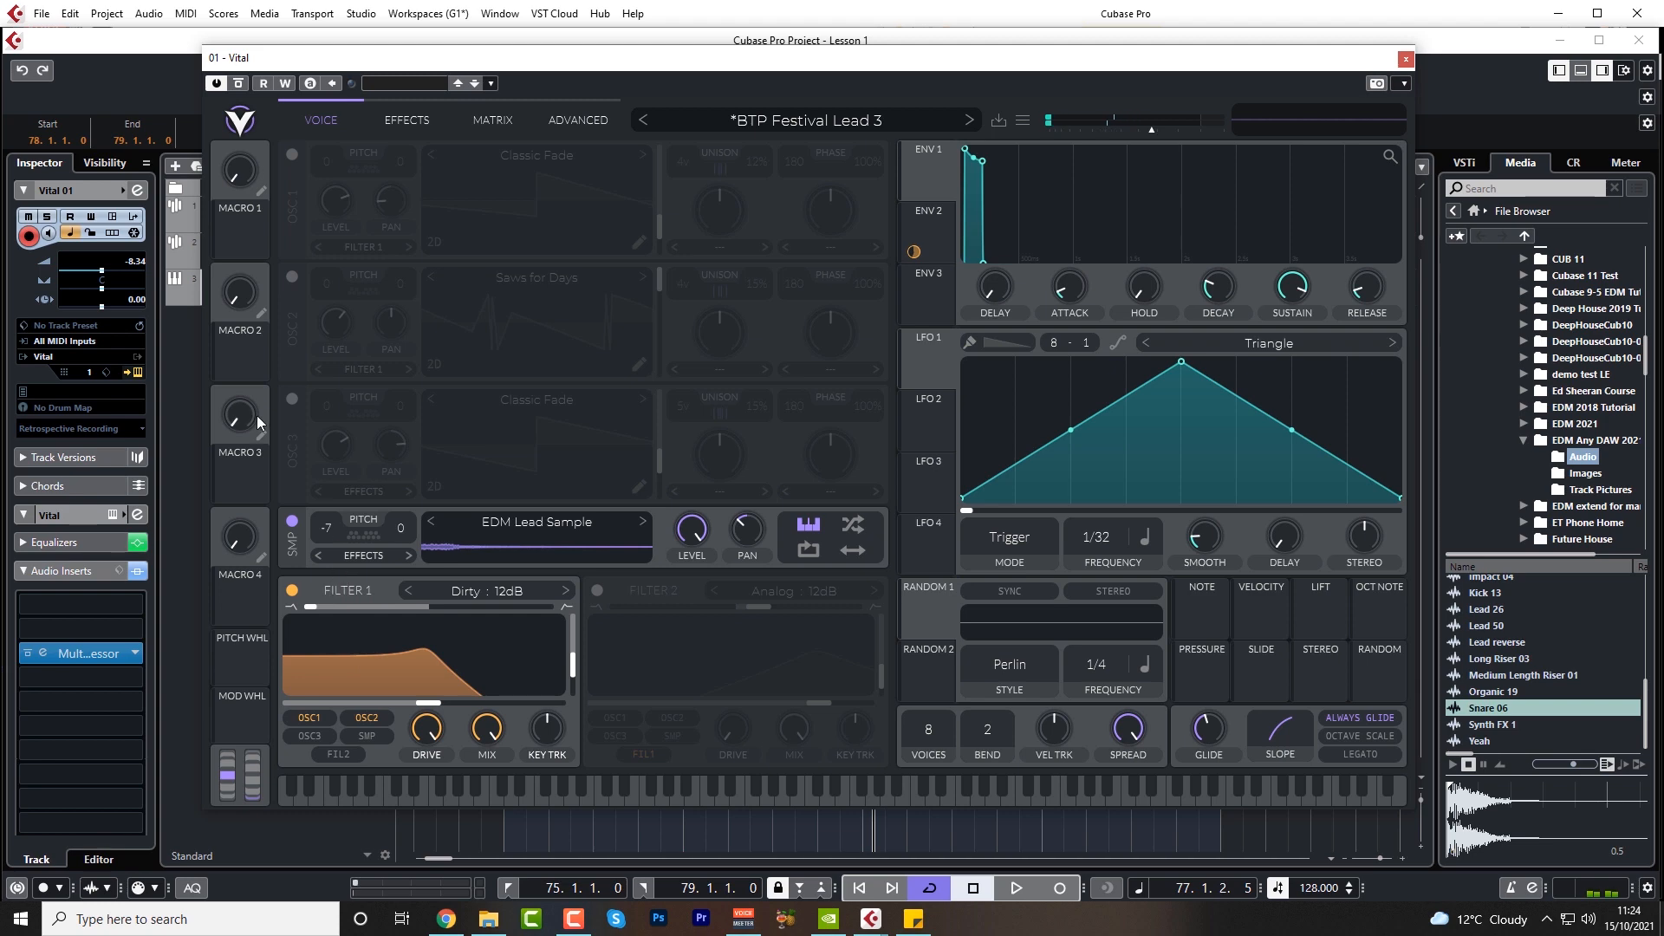
# - Switch oscillators 3, 2 and 1 back on alongside the sample
pyautogui.click(292, 400)
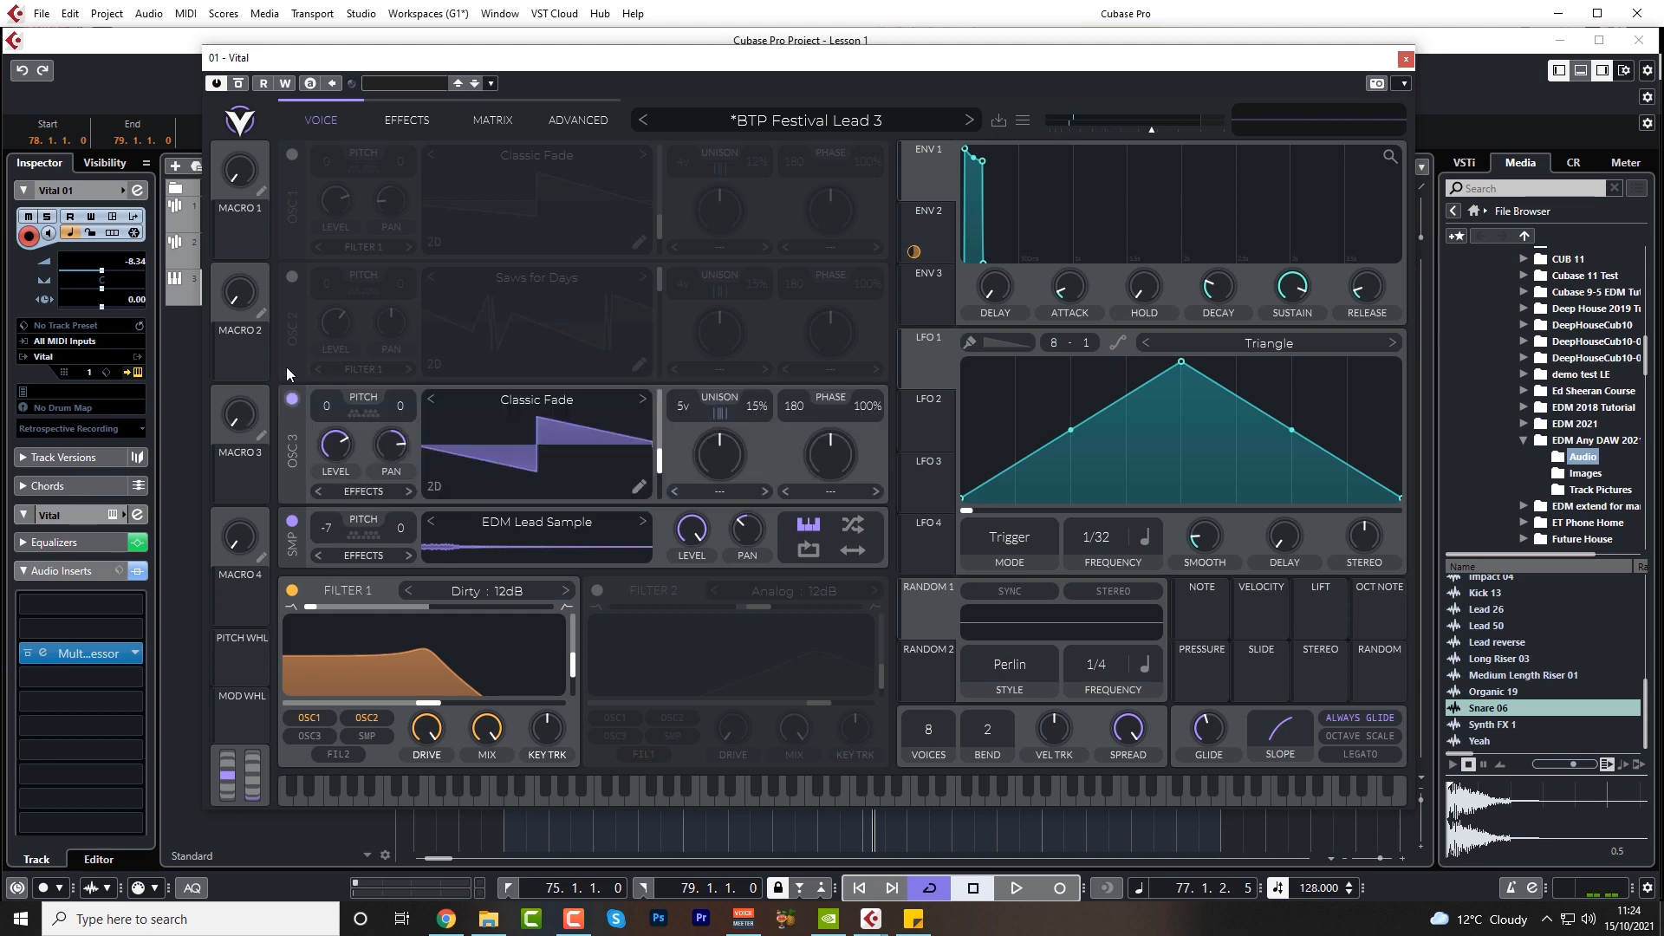
pyautogui.click(292, 277)
pyautogui.click(292, 154)
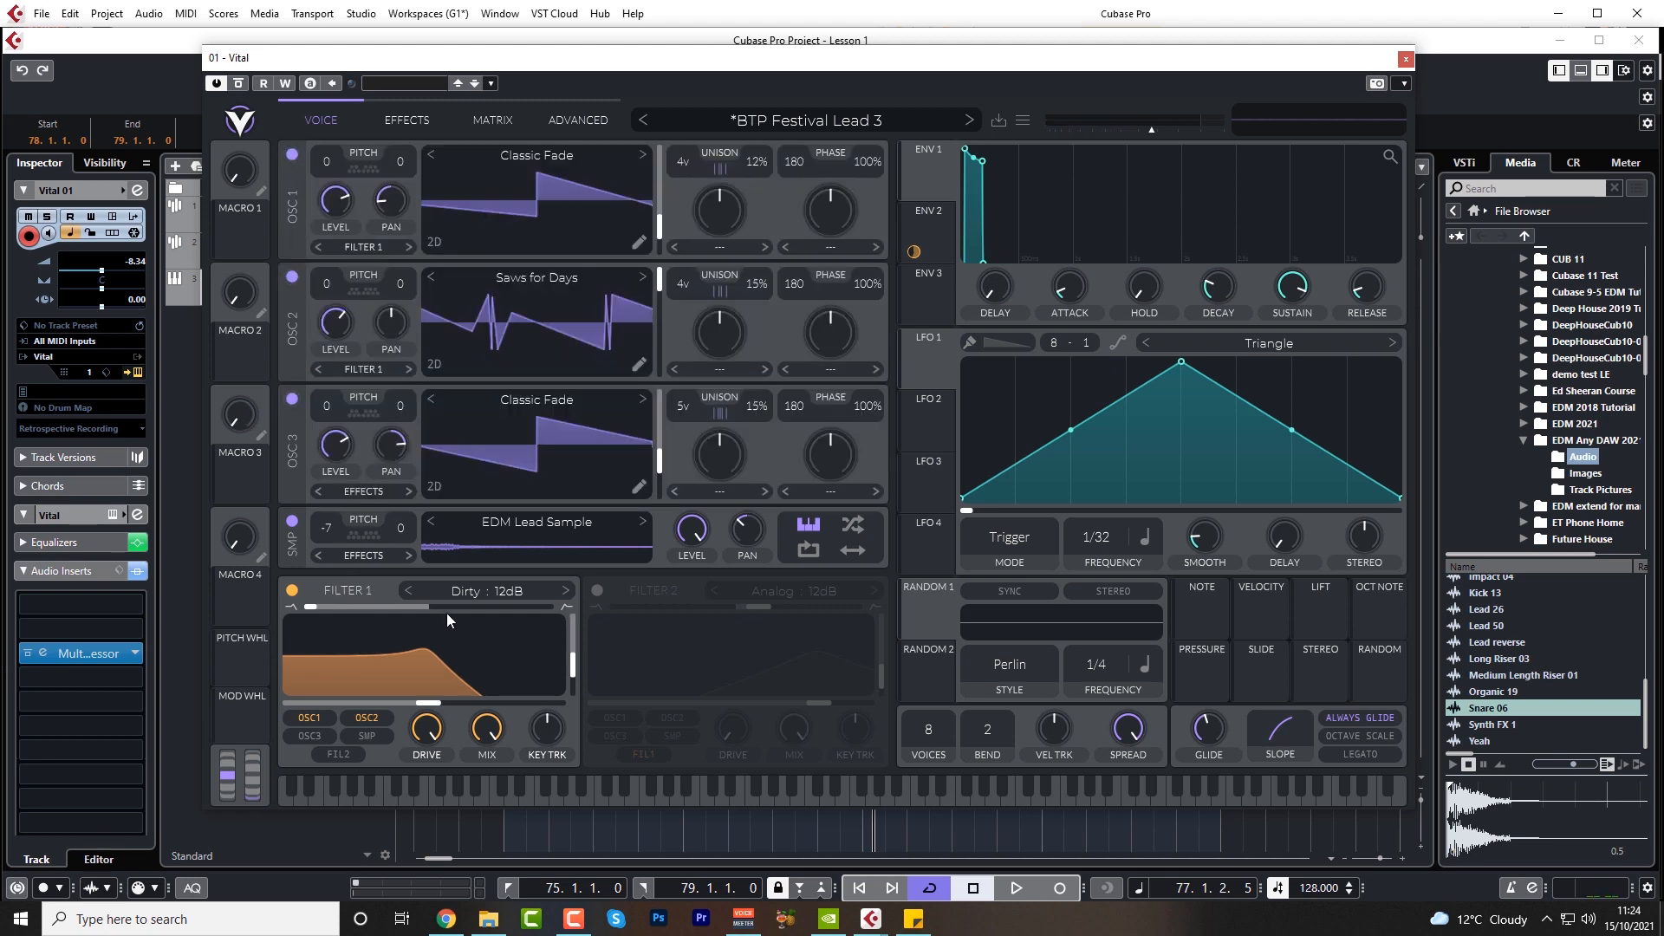
# - Play the loop, set the sample level to about 0.902, and toggle oscillator 3 off and on to compare
pyautogui.press('space')
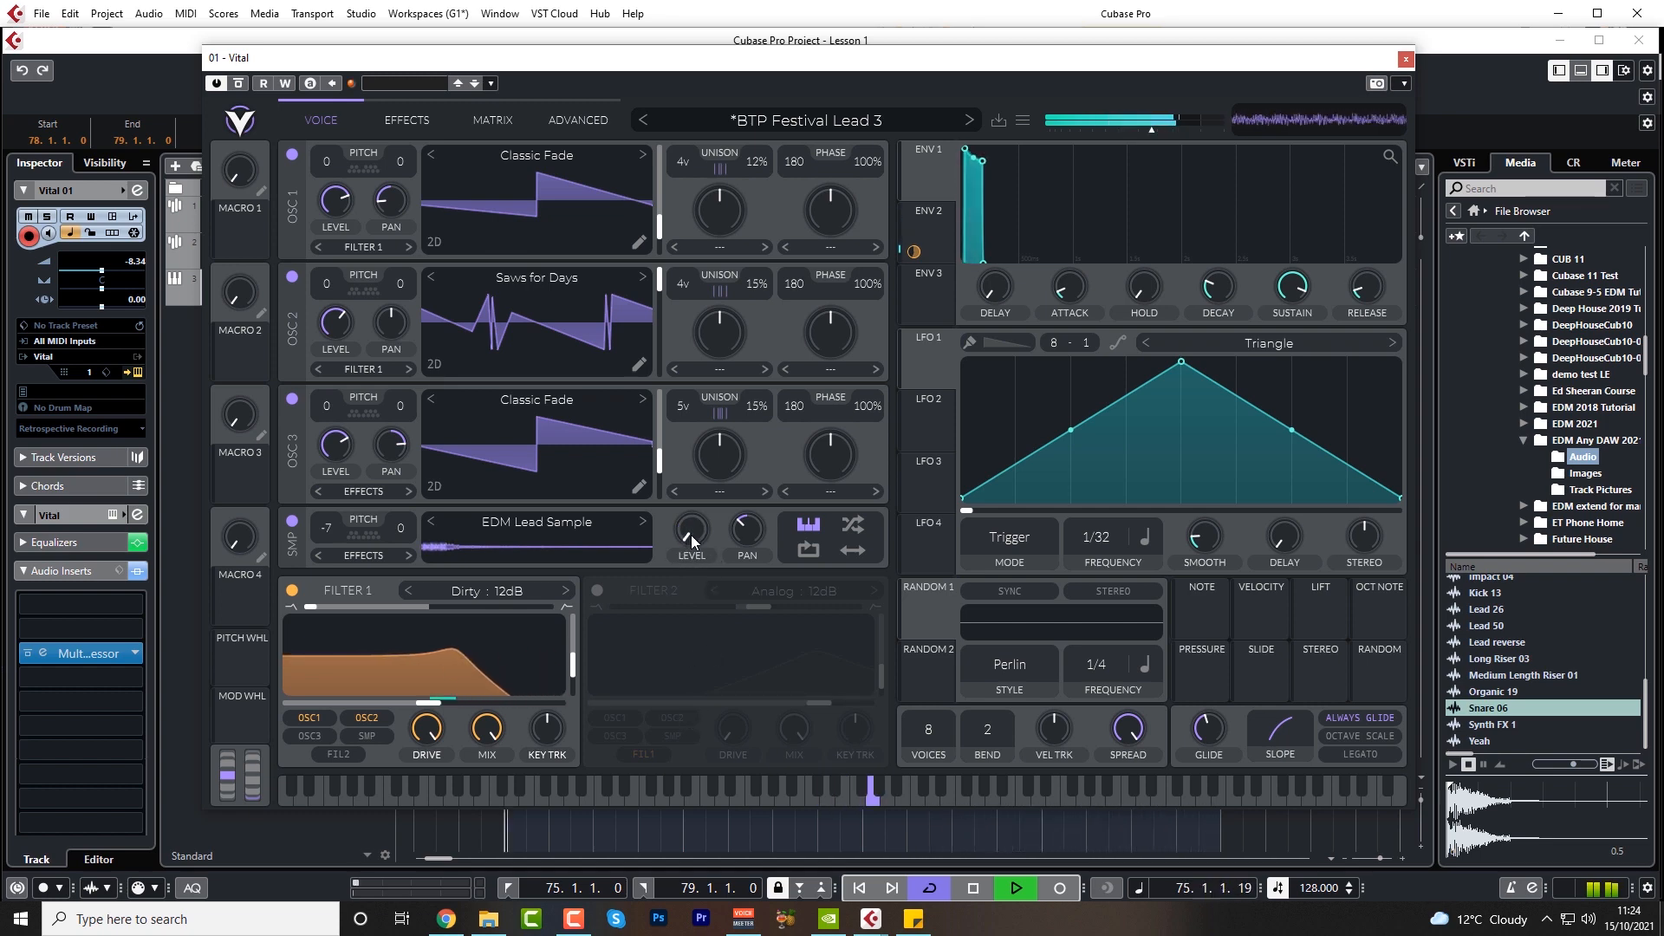
pyautogui.moveTo(690, 532)
pyautogui.mouseDown()
pyautogui.moveTo(720, 375)
pyautogui.moveTo(694, 539)
pyautogui.mouseUp()
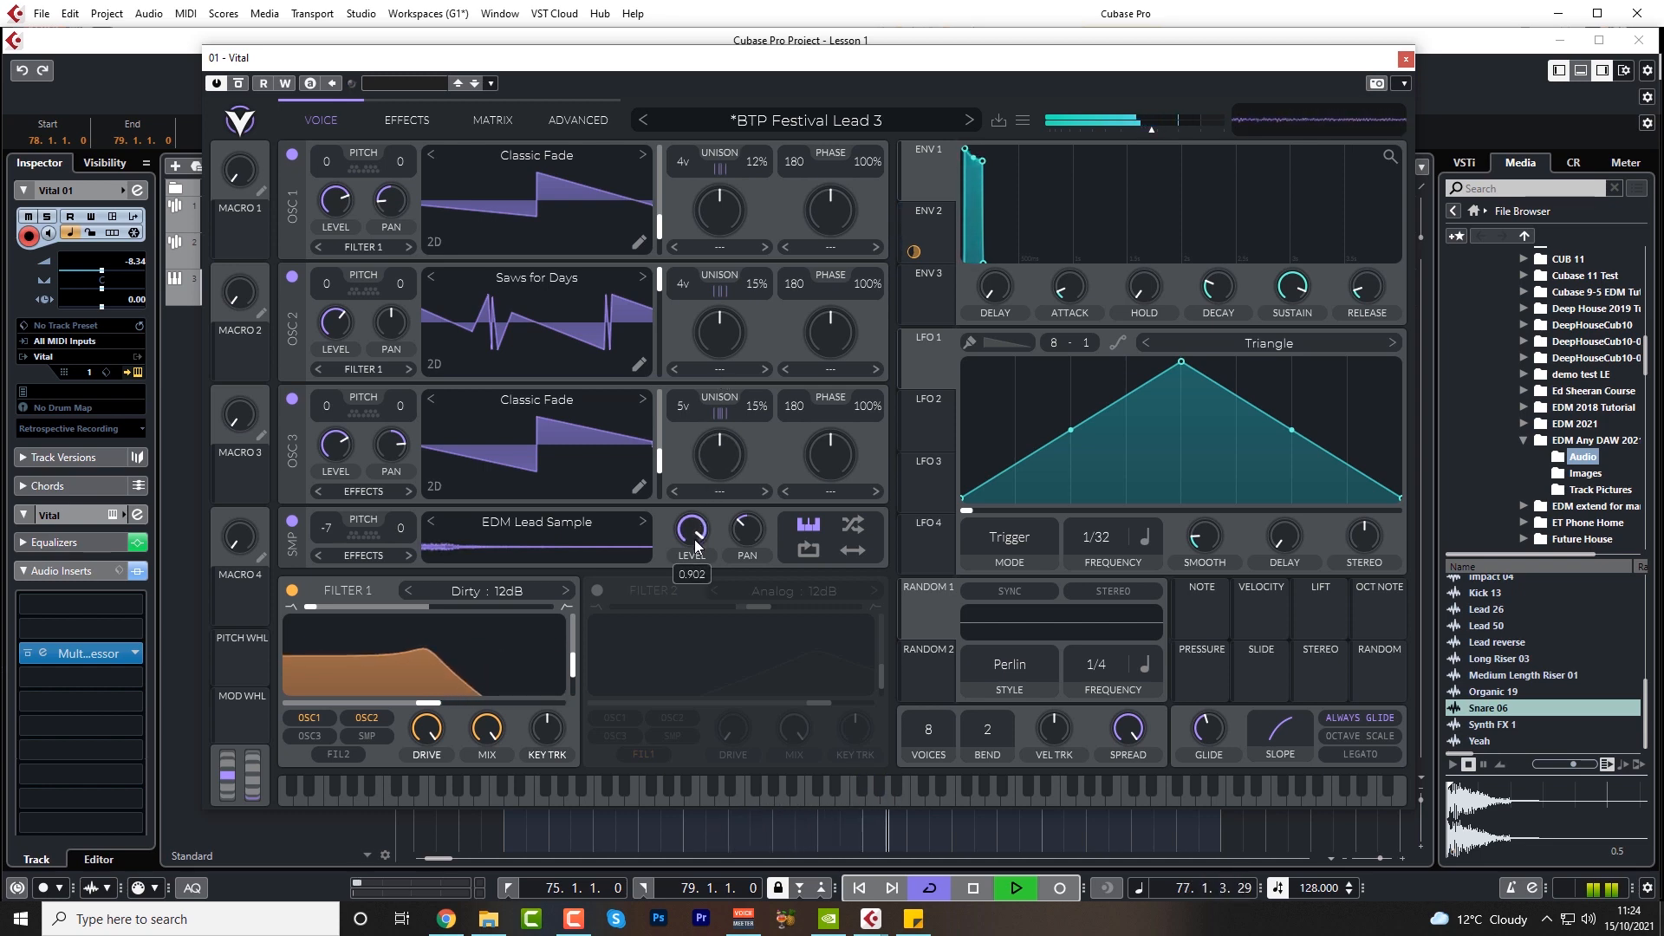
pyautogui.click(293, 399)
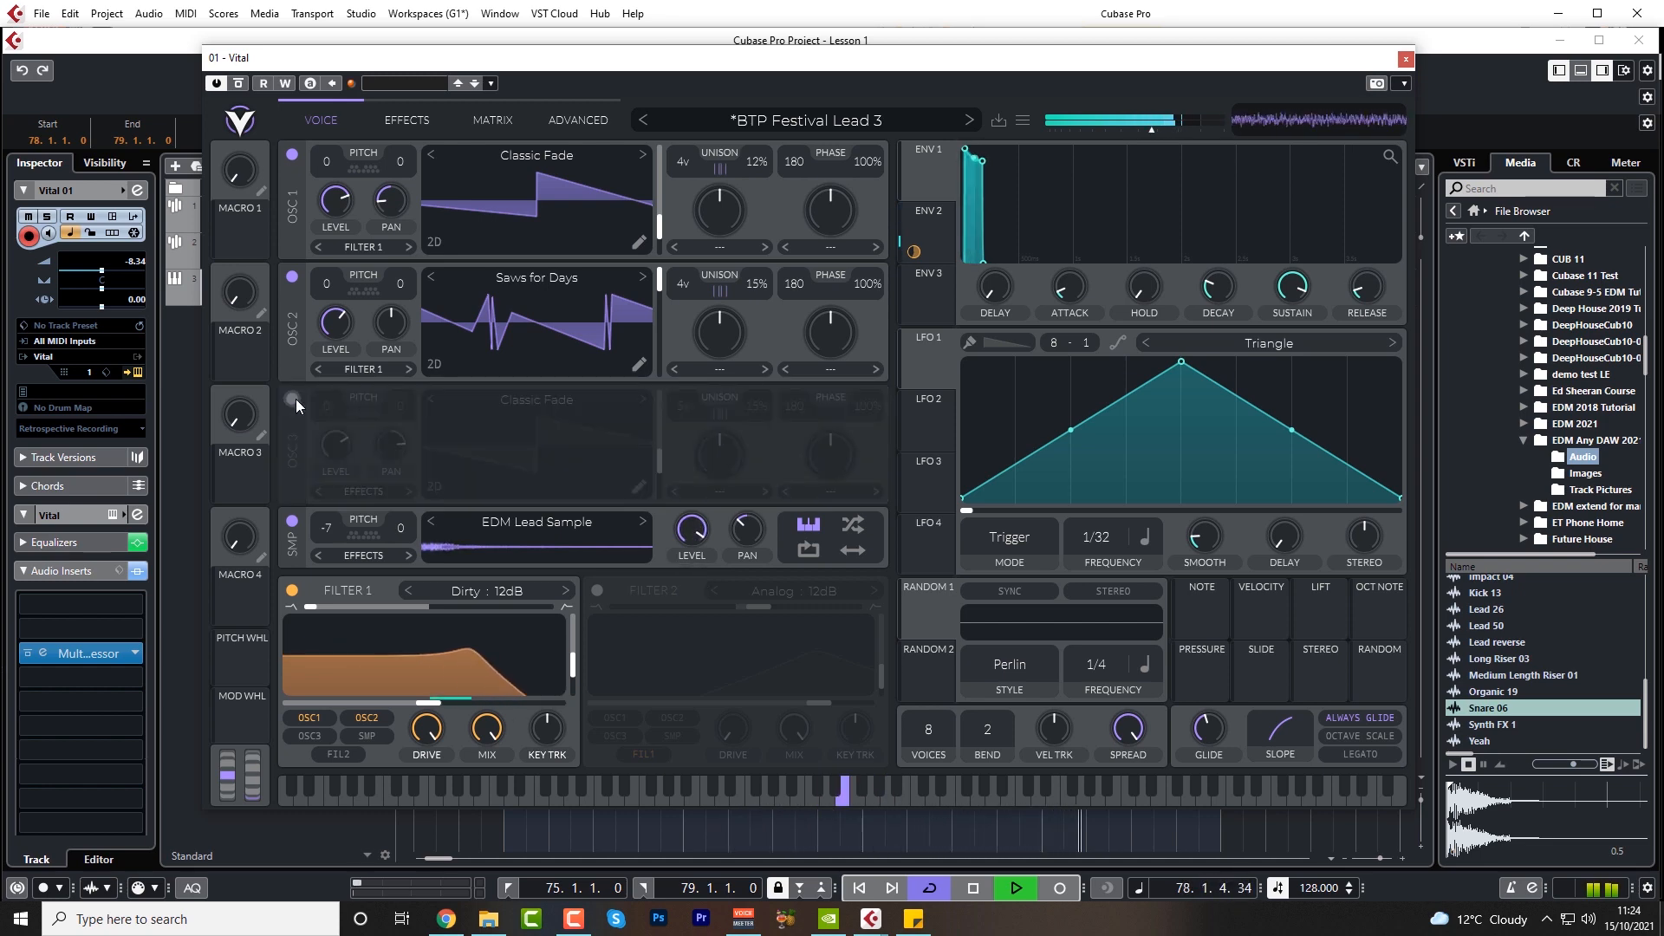
pyautogui.click(295, 399)
# - Try oscillator 3 routed to Filter 1 while the loop plays, and return its output to Effects
pyautogui.click(381, 490)
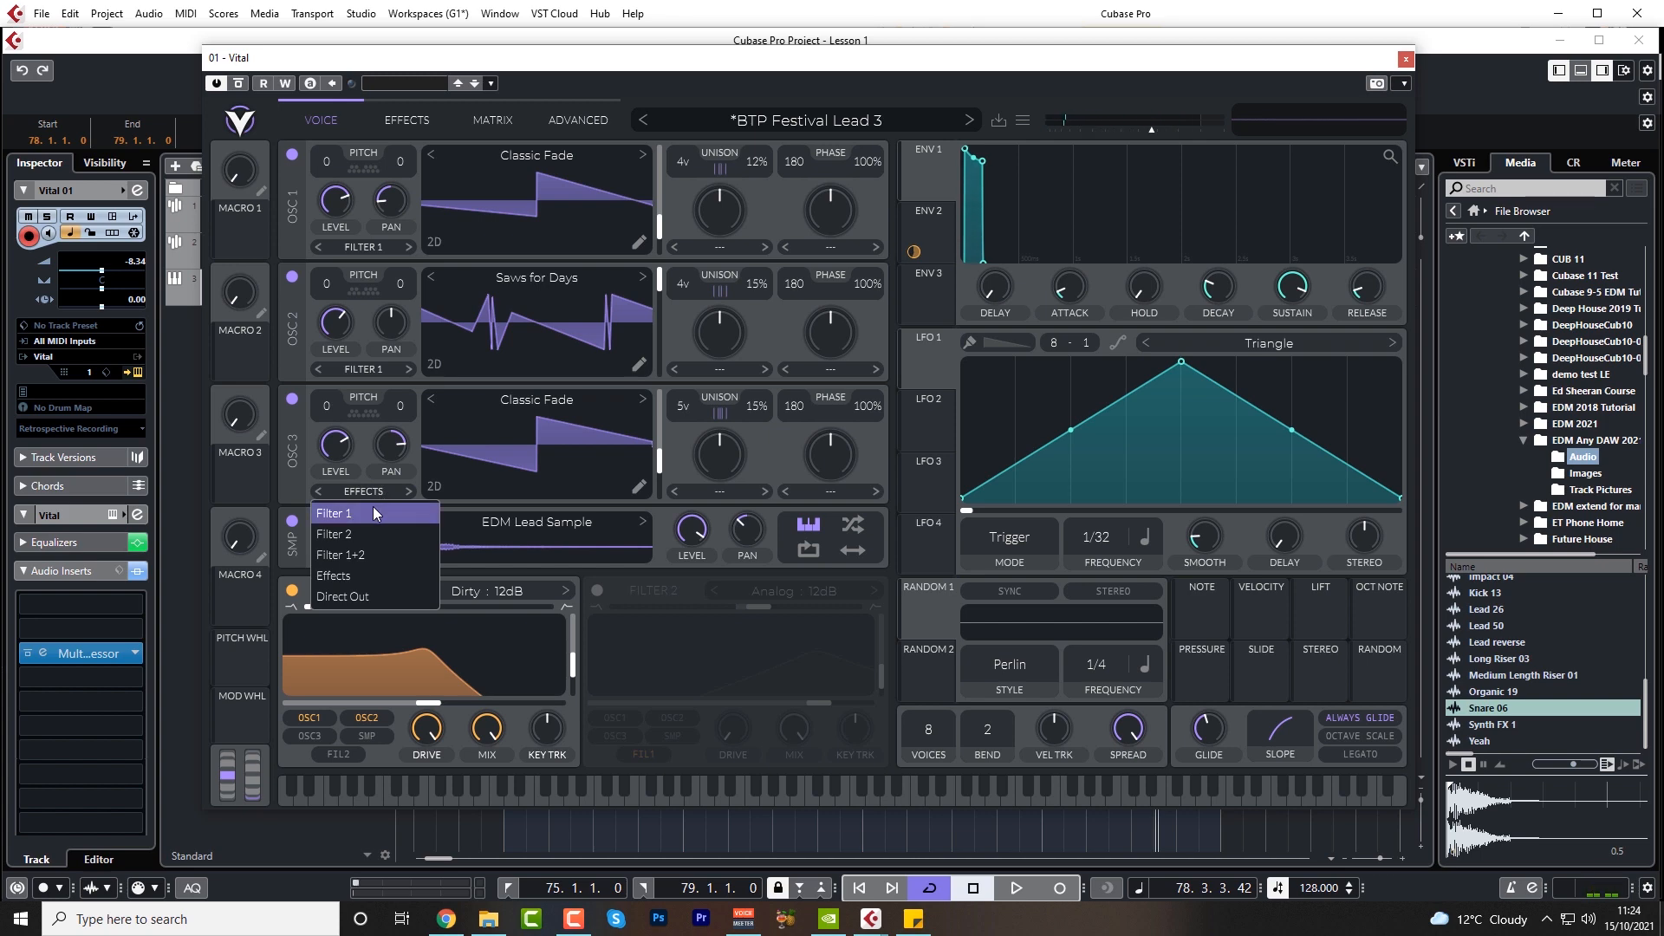
pyautogui.click(370, 513)
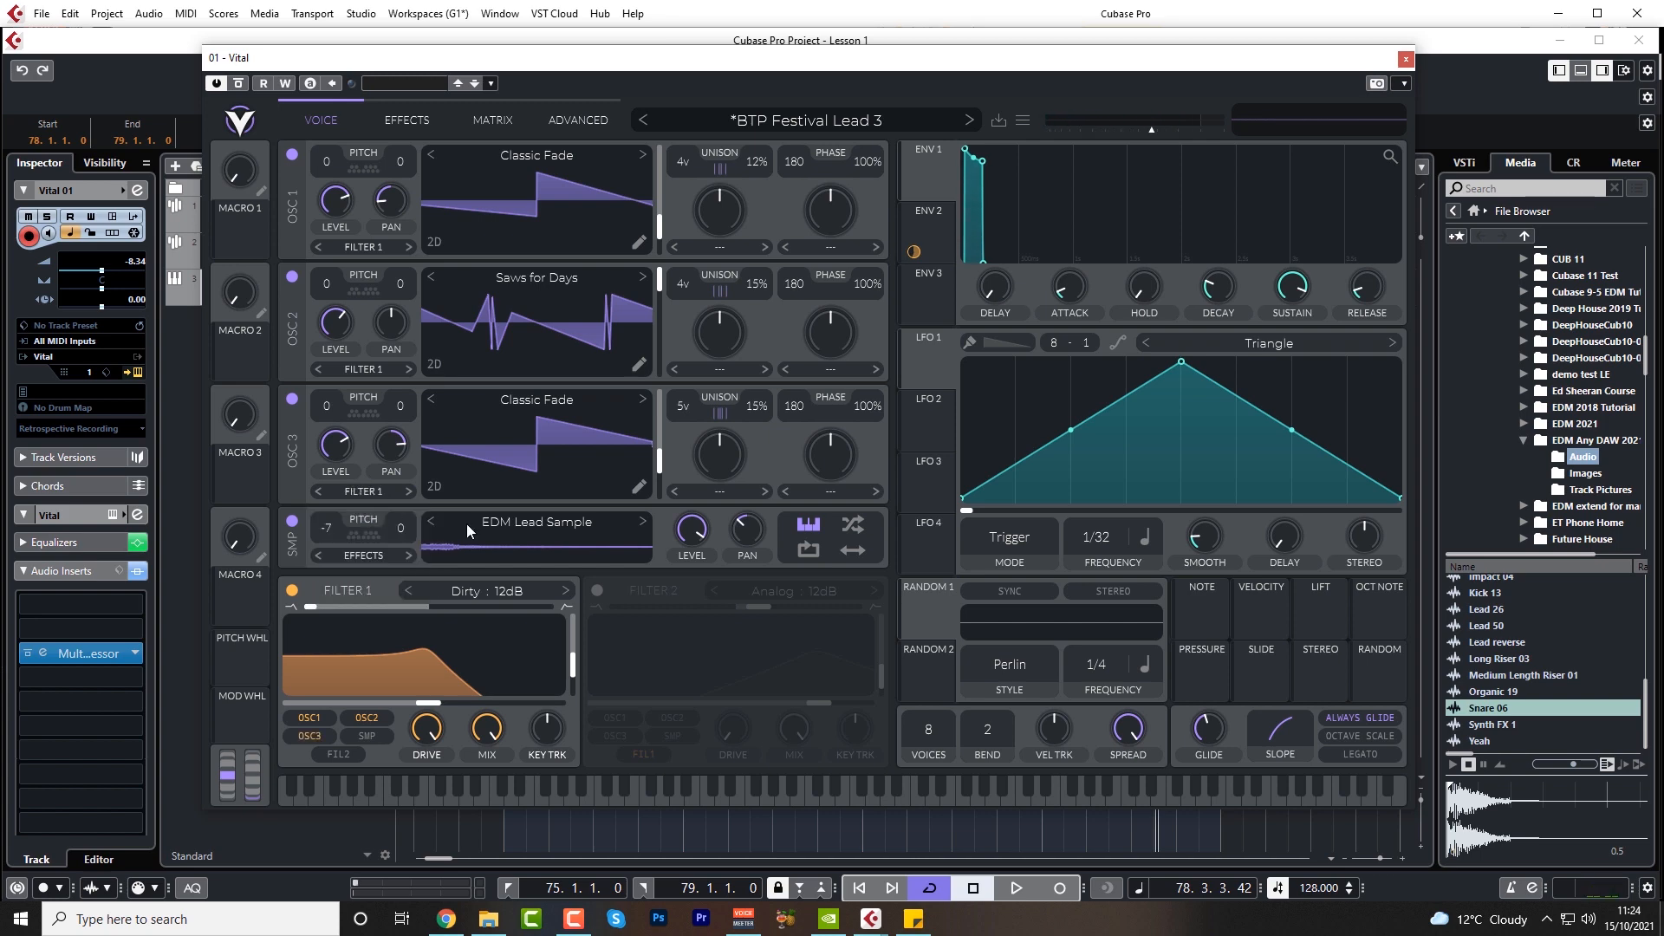
pyautogui.press('space')
pyautogui.click(375, 491)
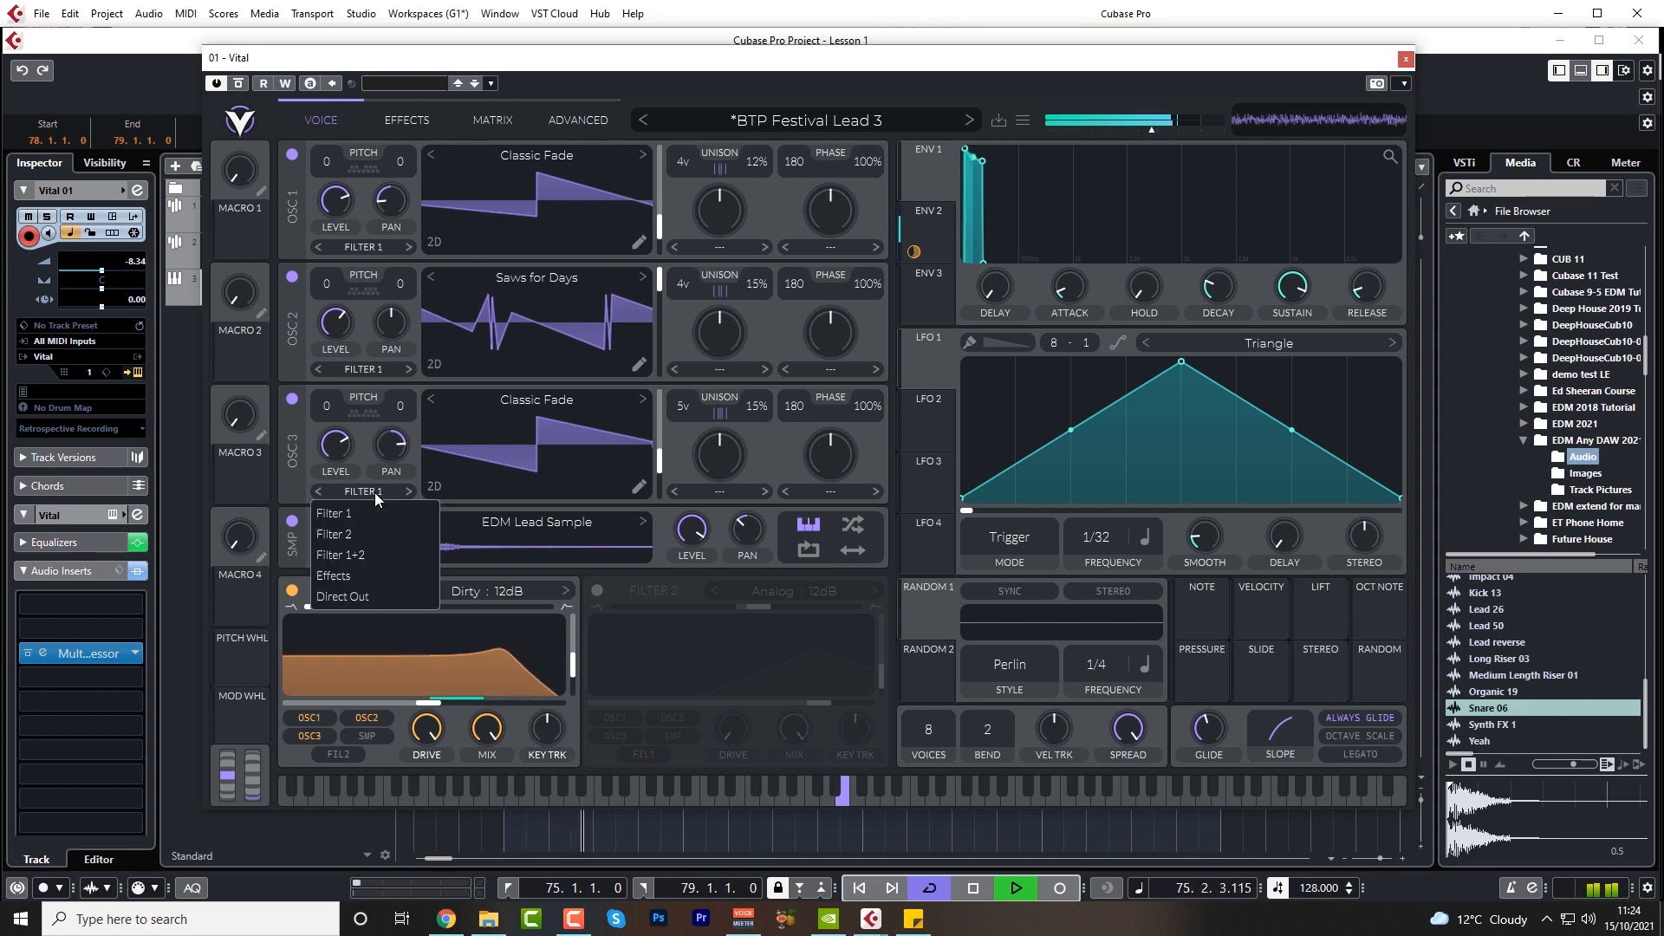
pyautogui.click(365, 573)
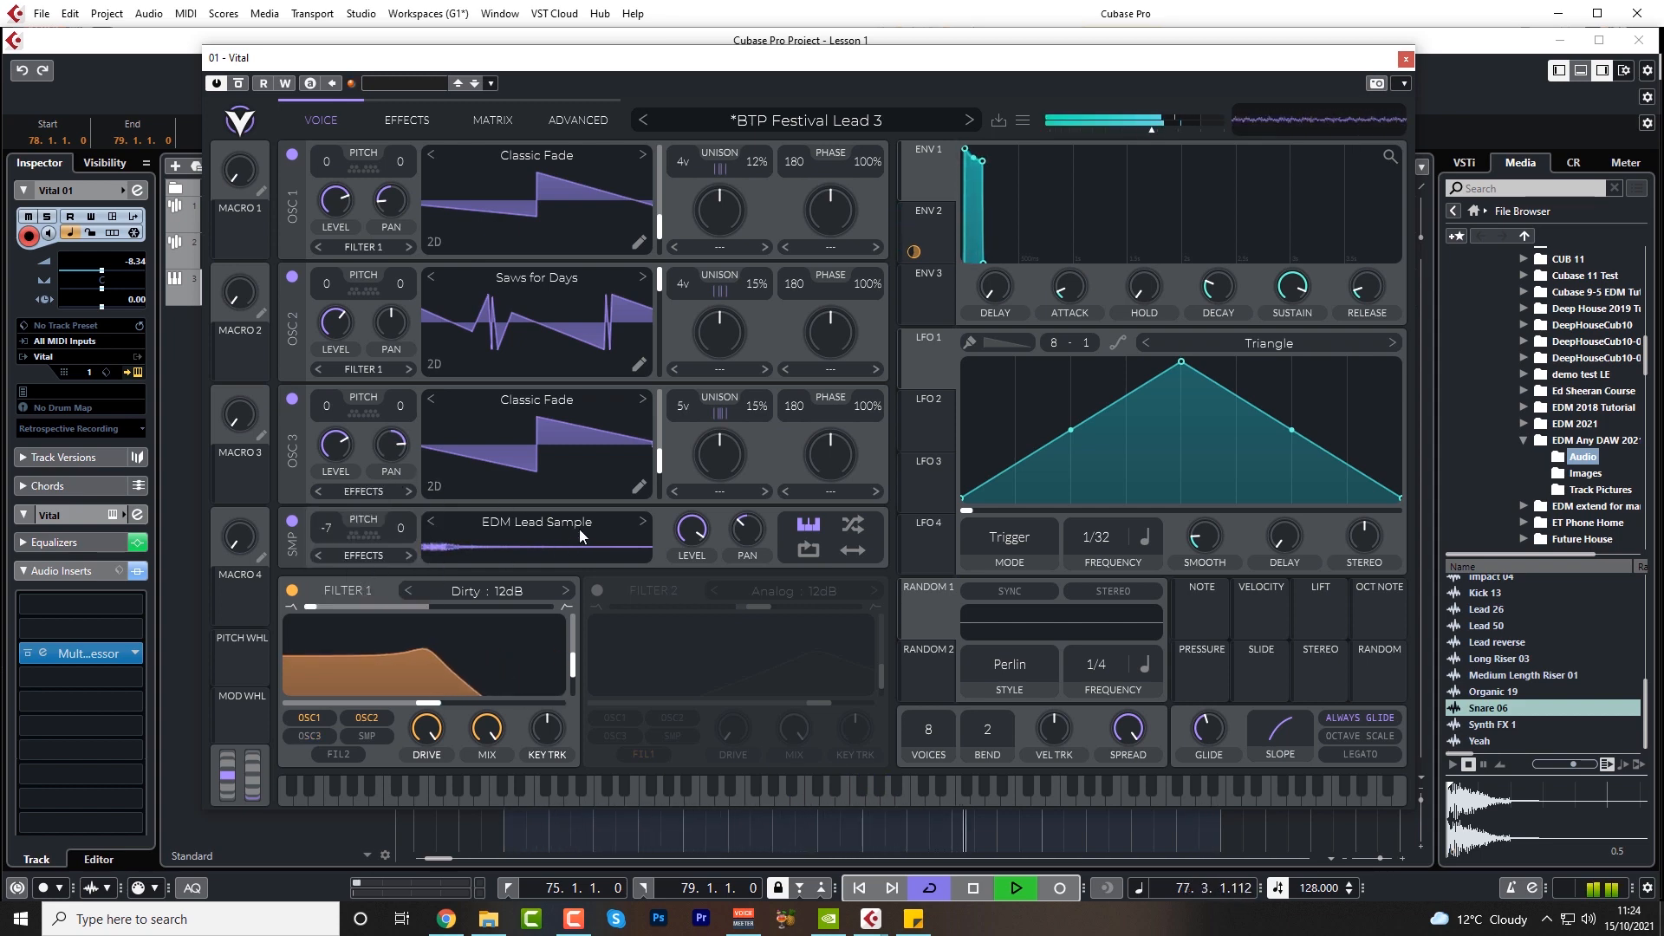
# - Play the loop while dropping the sample level to zero, and raise it to about 0.970 to compare the layered sound
pyautogui.press('space')
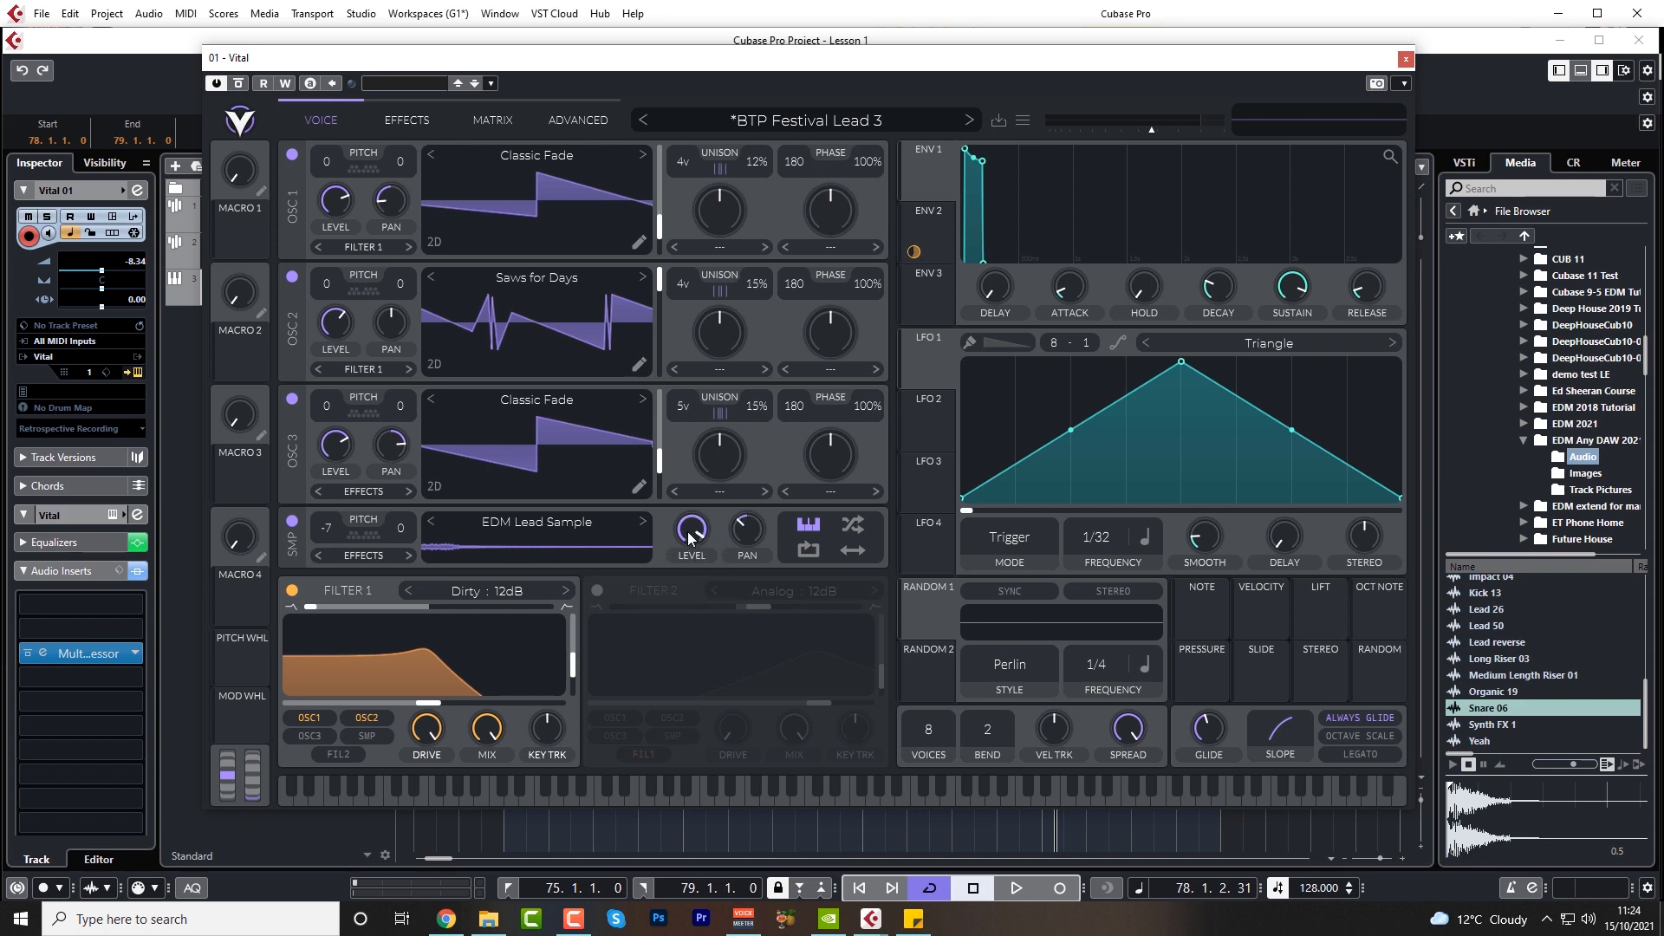
pyautogui.press('space')
pyautogui.moveTo(690, 537); pyautogui.dragTo(690, 598)
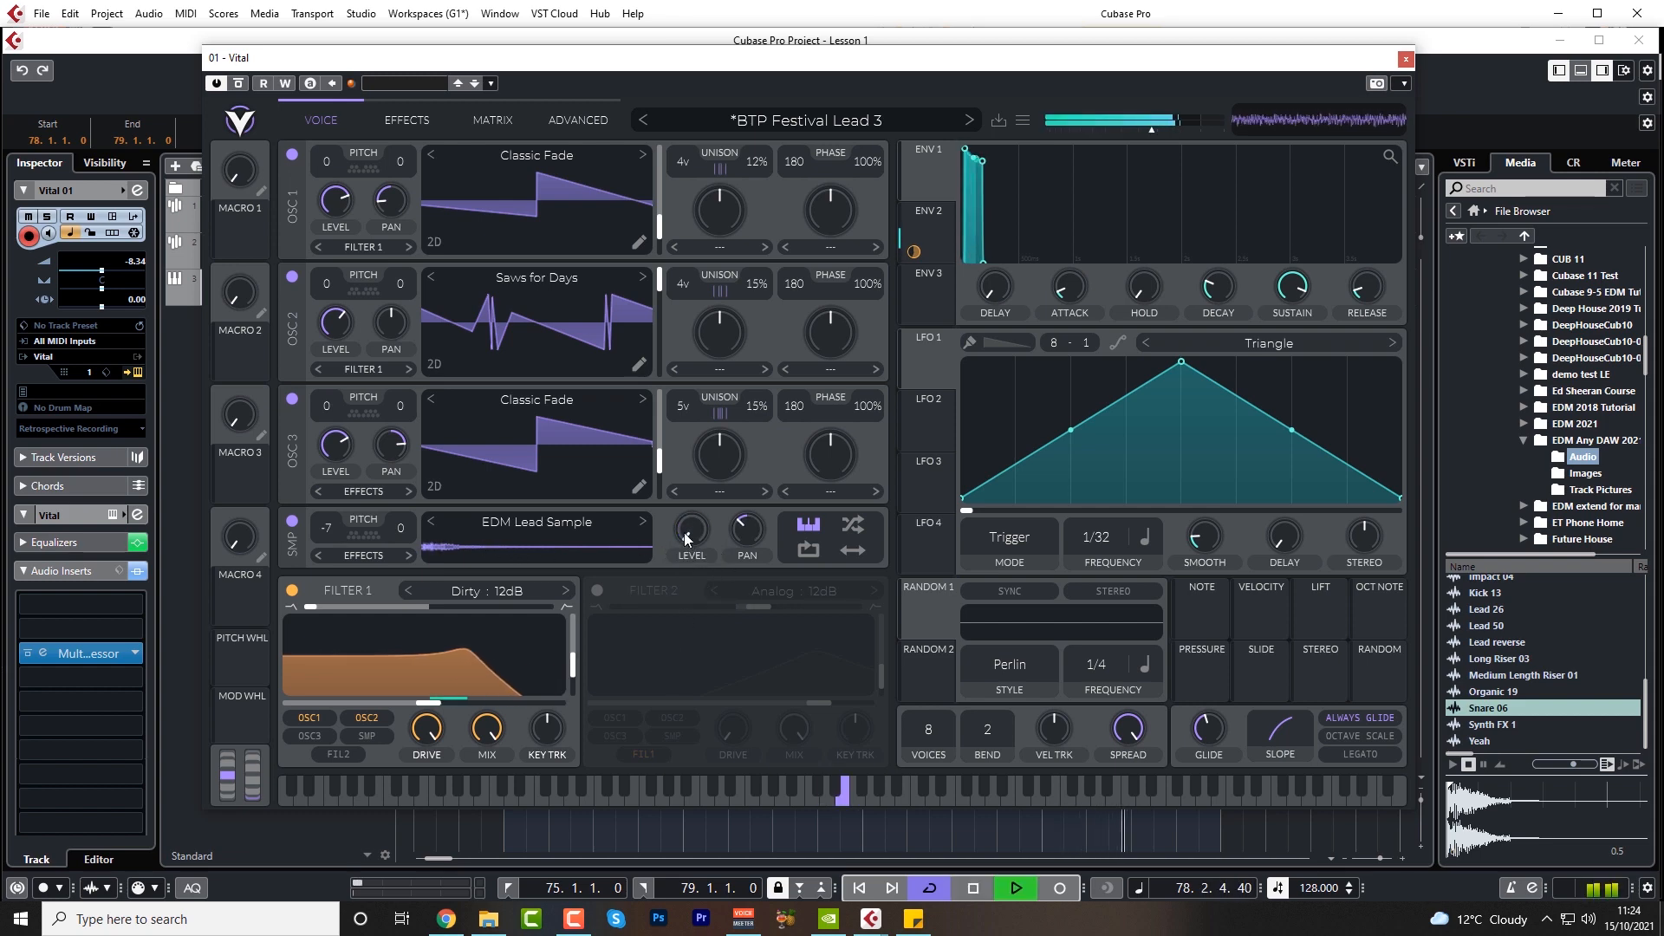
pyautogui.moveTo(693, 538)
pyautogui.mouseDown()
pyautogui.moveTo(680, 371)
pyautogui.moveTo(693, 537)
pyautogui.mouseUp()
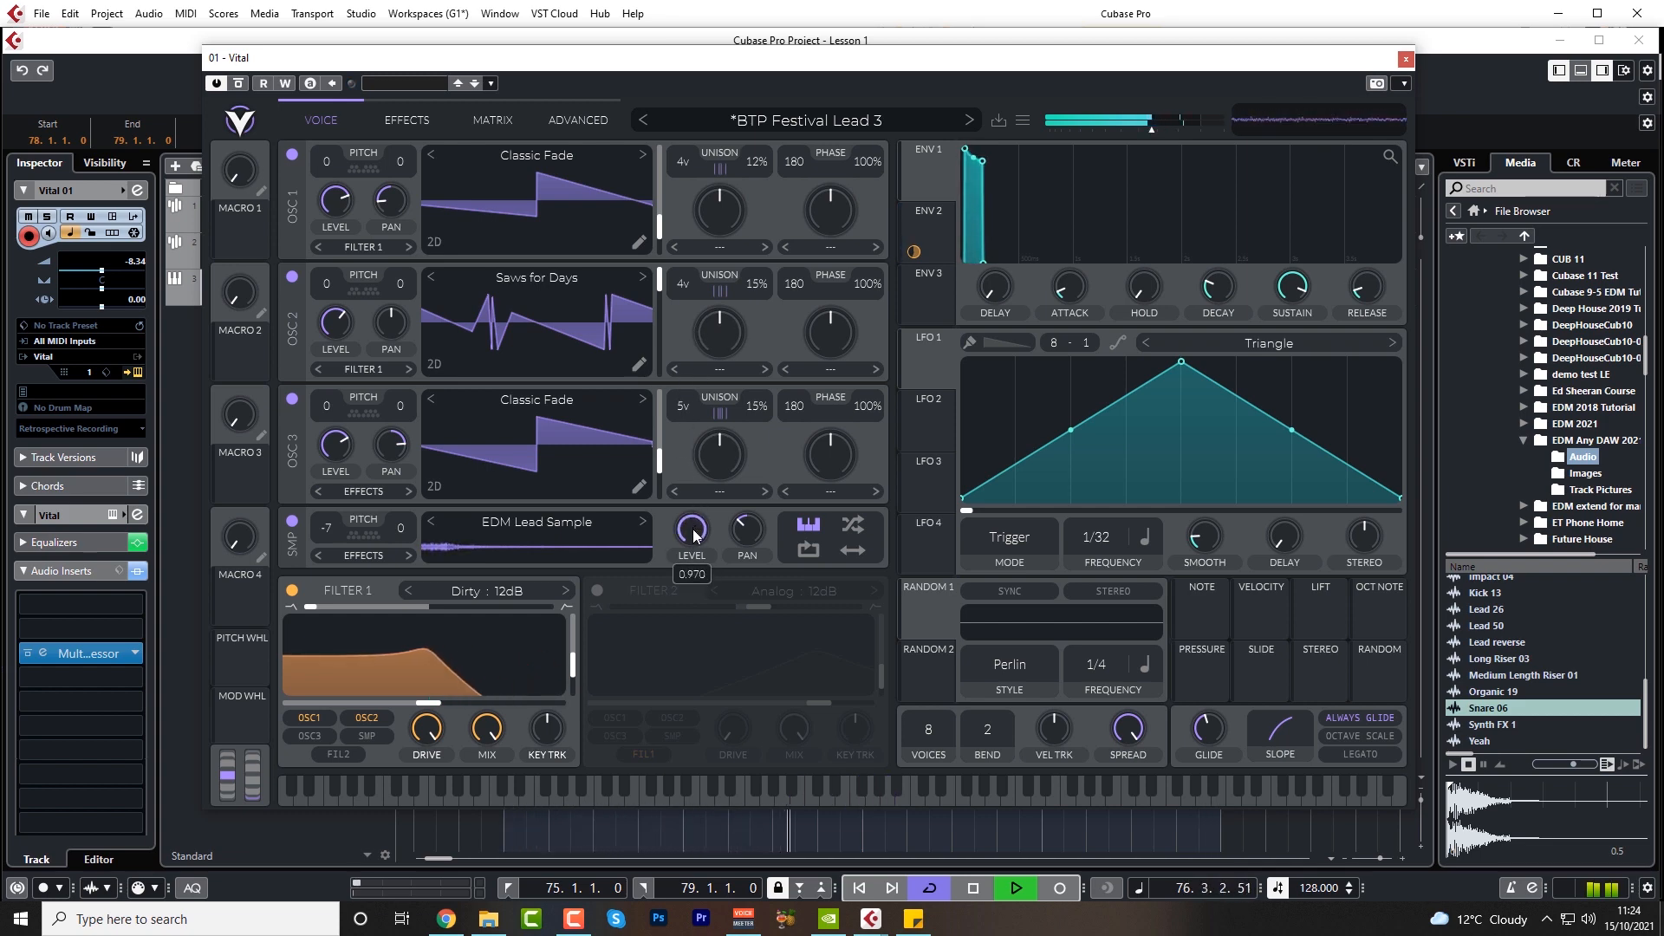
pyautogui.press('space')
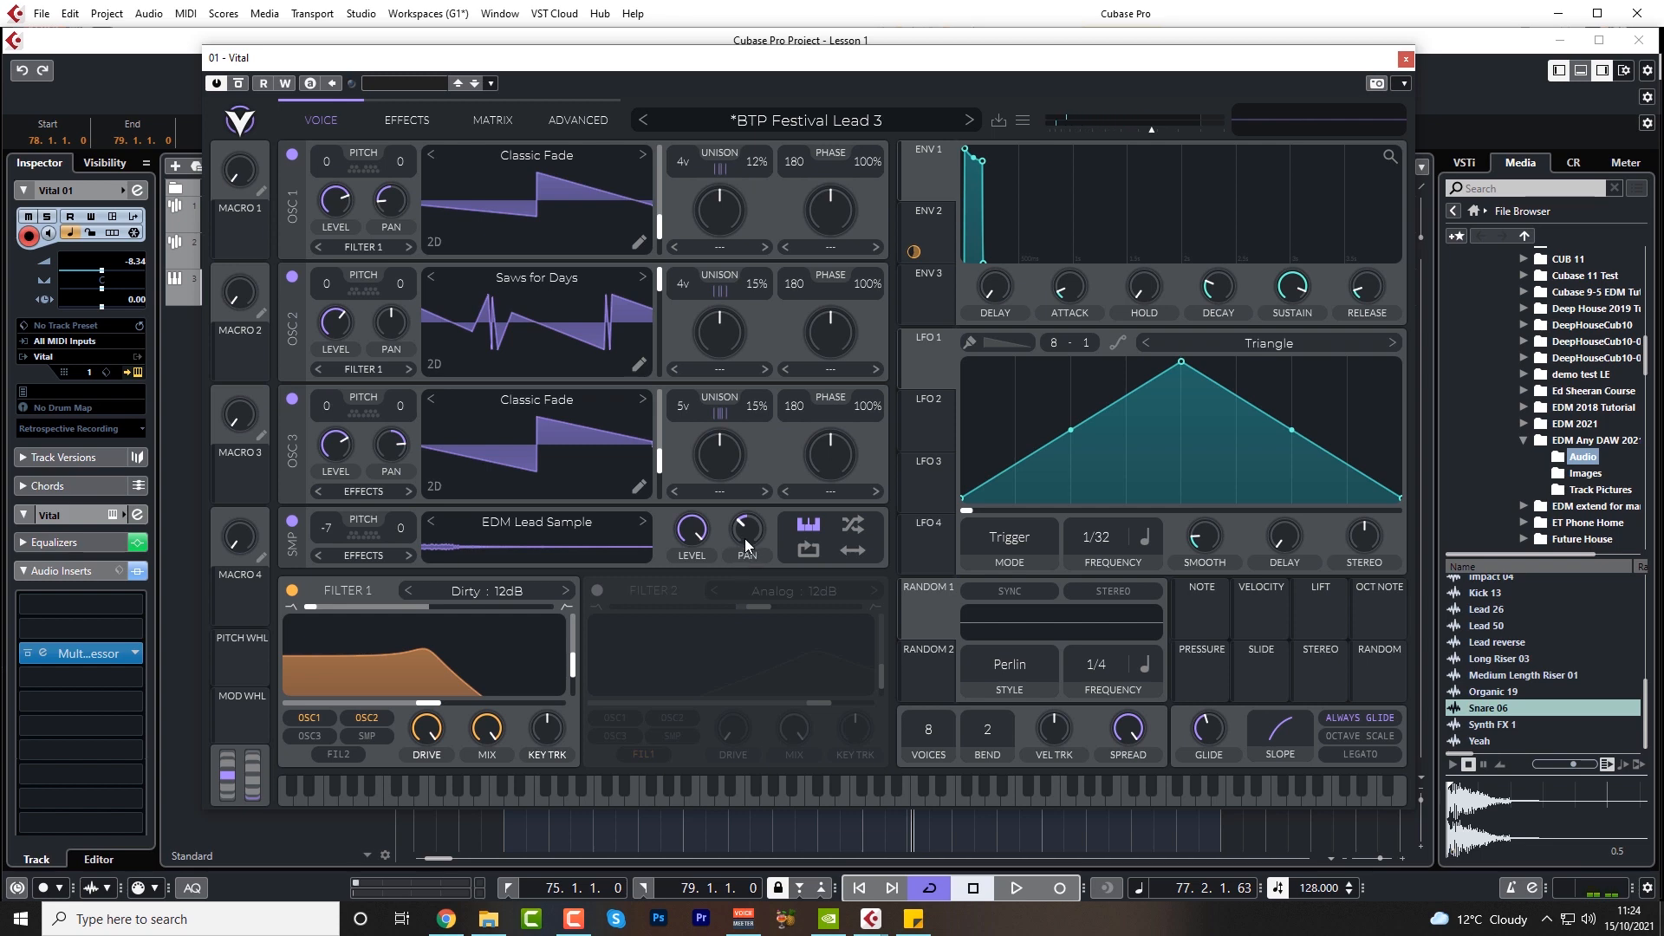
# - Adjust the pan of the sample and of oscillator 1, and close the Vital window
pyautogui.moveTo(752, 541); pyautogui.dragTo(755, 520)
pyautogui.moveTo(388, 328); pyautogui.dragTo(383, 353)
pyautogui.moveTo(746, 530); pyautogui.dragTo(742, 510)
pyautogui.click(1405, 59)
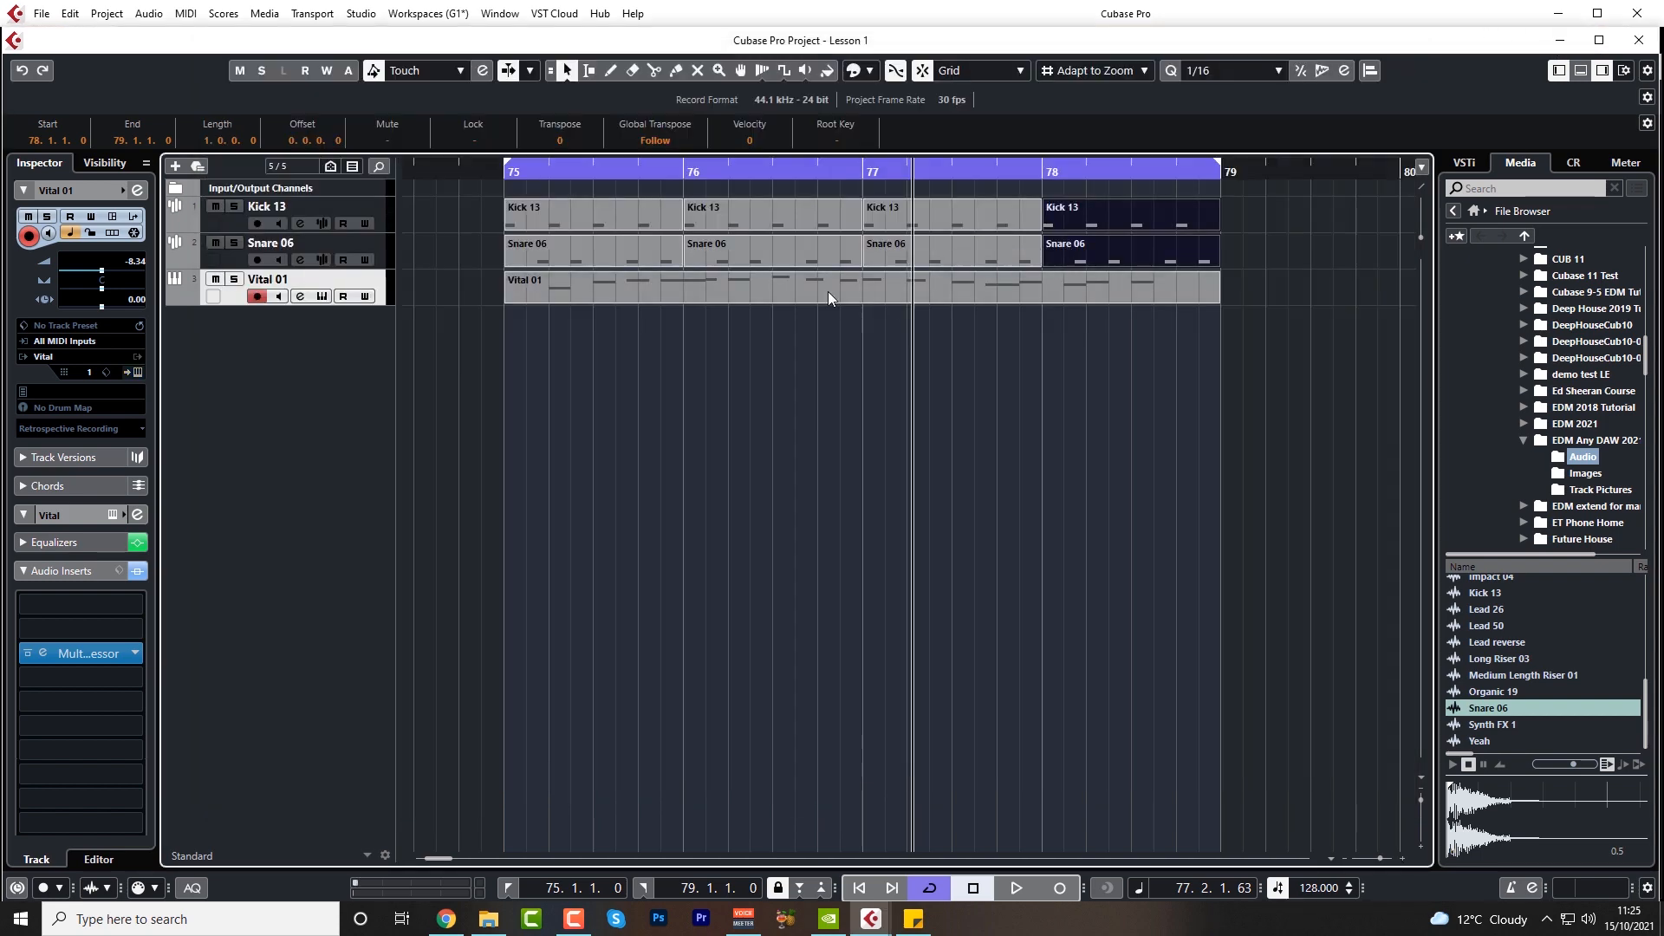
# - Play the full loop from bar 75 and set the Vital 01 track volume to -9.79 dB to balance it with the drums
pyautogui.click(502, 170)
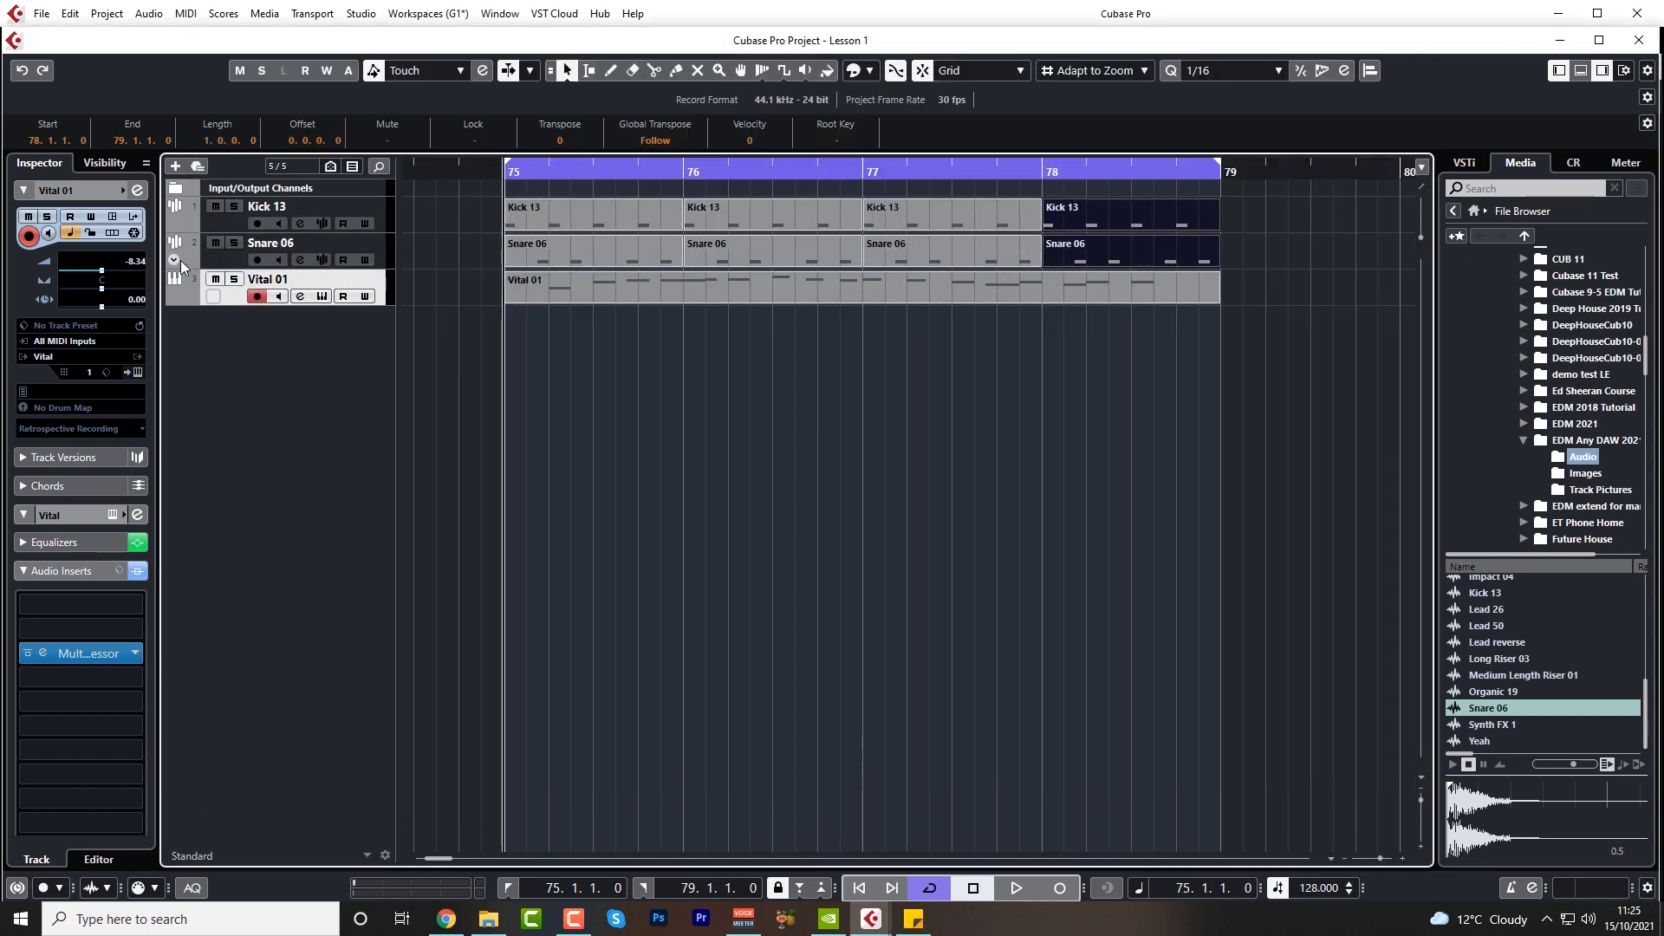
pyautogui.press('space')
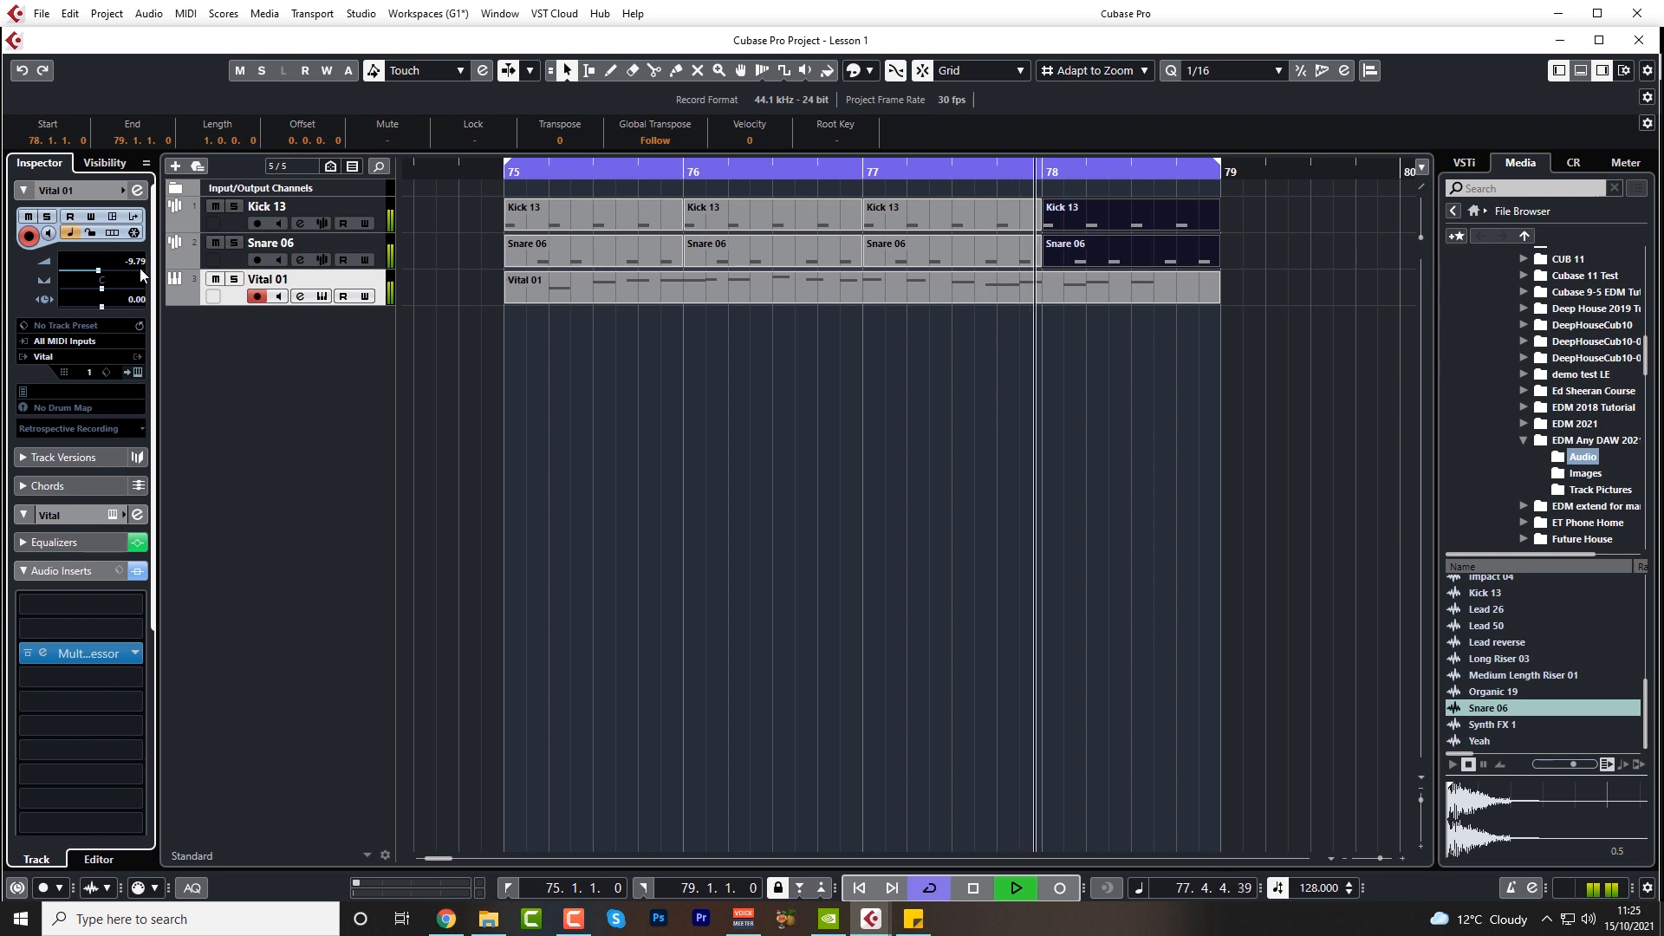
pyautogui.scroll(1, 139, 270)
pyautogui.press('space')
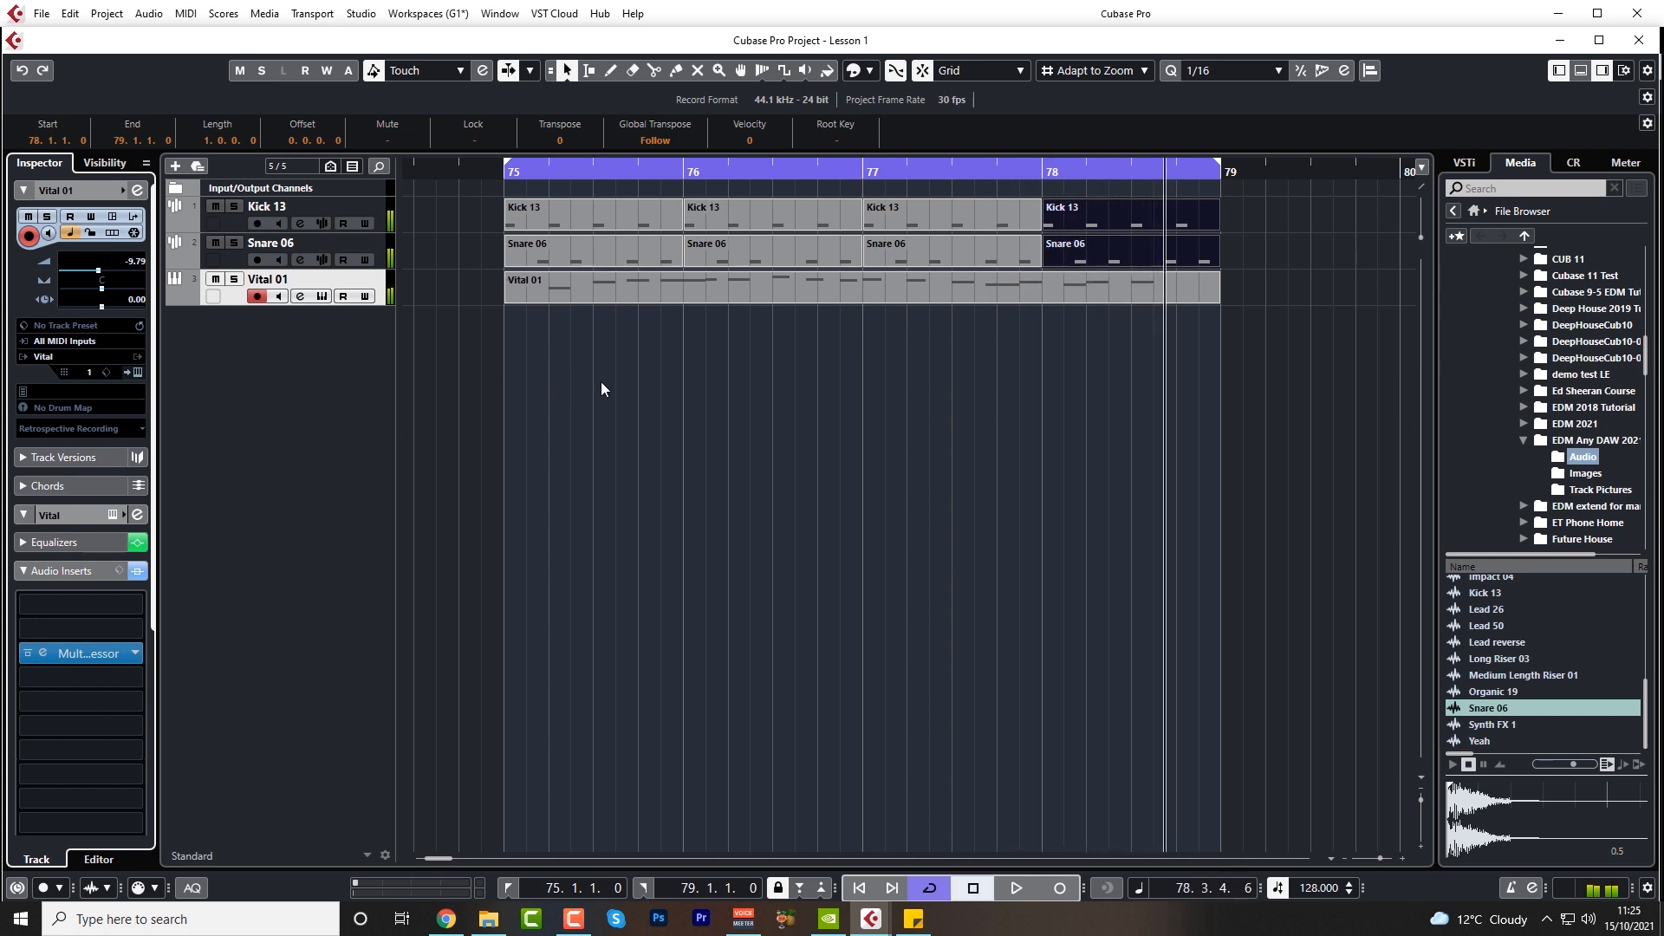